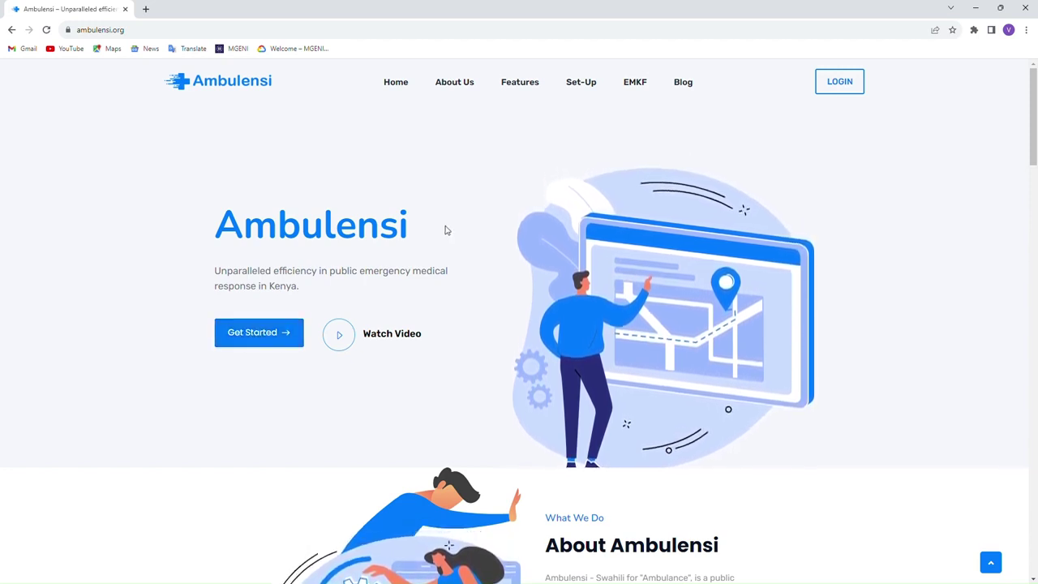
# - Go to sign-in, then from the home page use Get Started to reach the organisation registration form
pyautogui.click(840, 85)
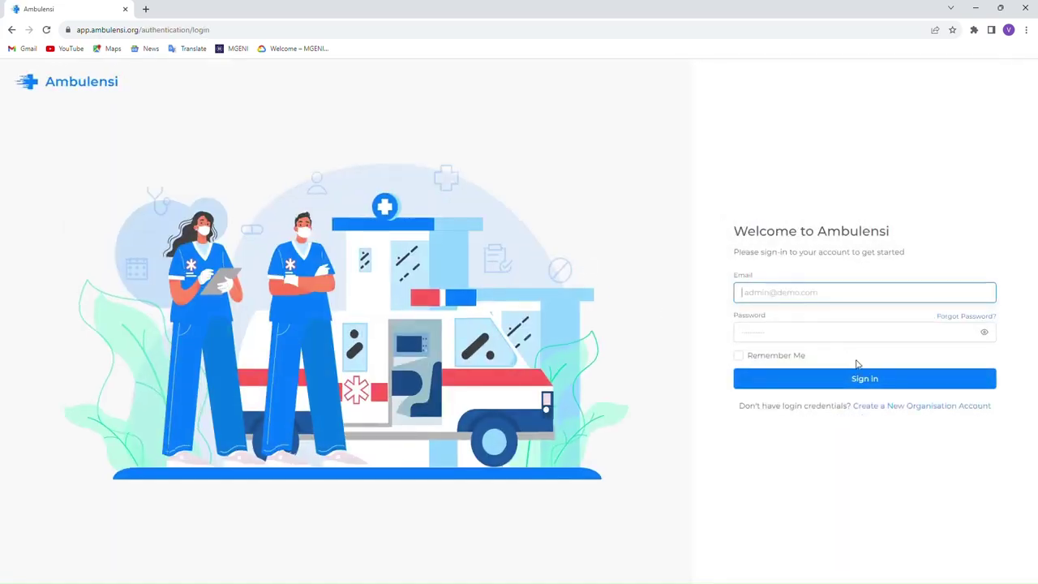
pyautogui.click(774, 336)
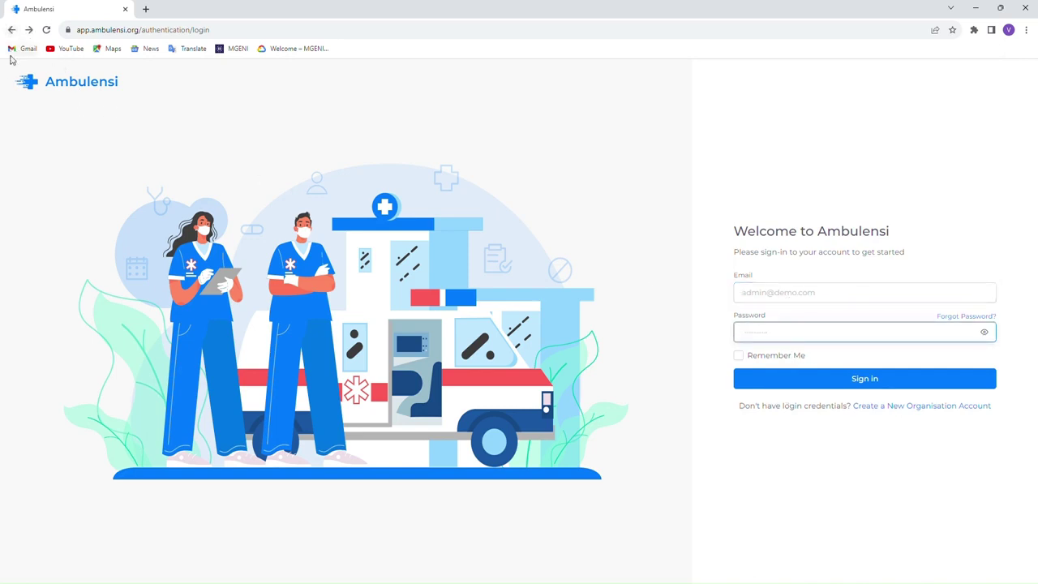
pyautogui.click(12, 31)
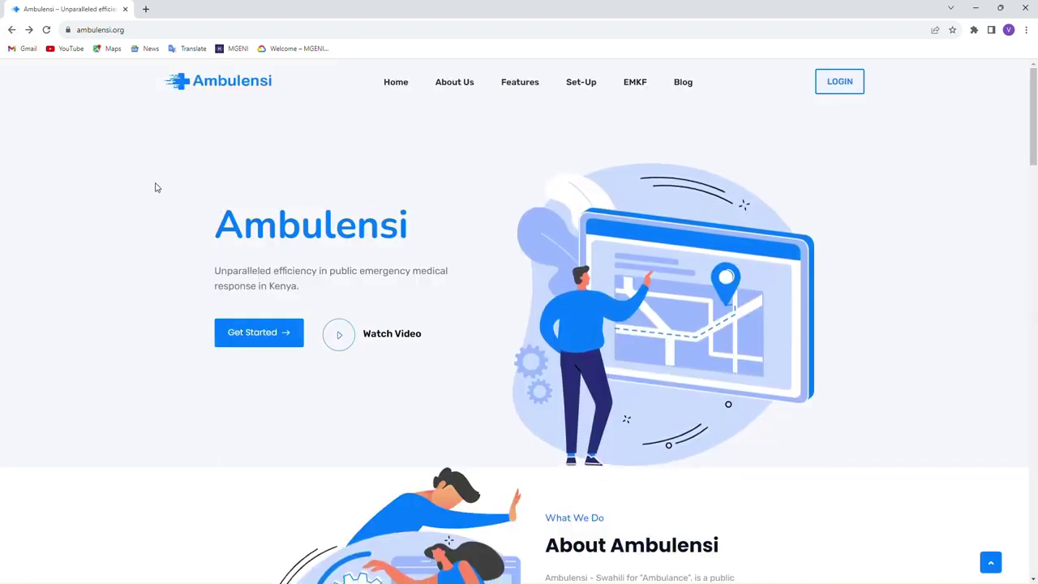
pyautogui.click(258, 331)
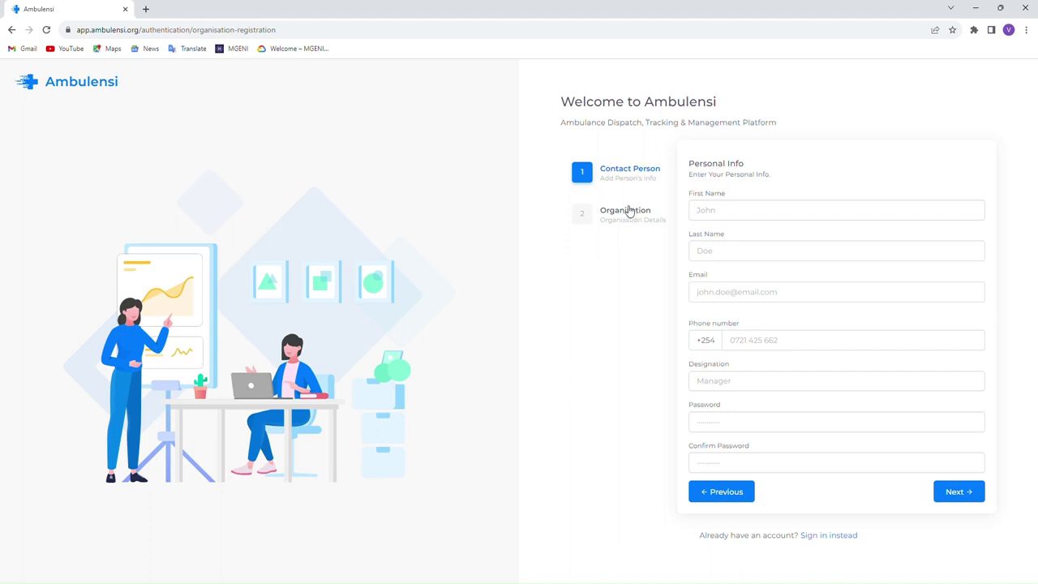
# - Enter the contact person's first and last name, e-mail, phone number and designation 'Manager'
pyautogui.click(718, 212)
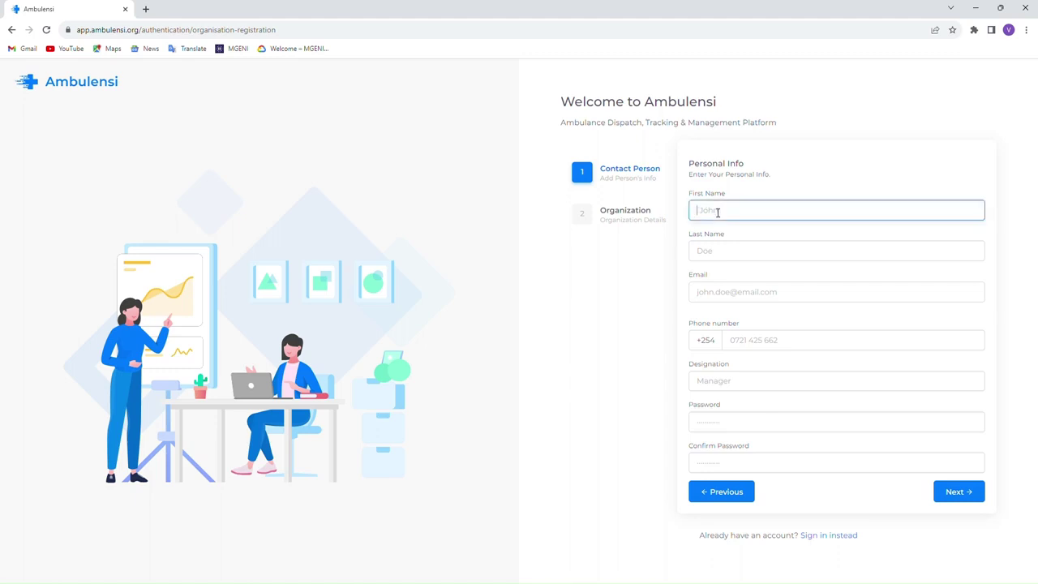
pyautogui.press('Tab')
pyautogui.press('Tab')
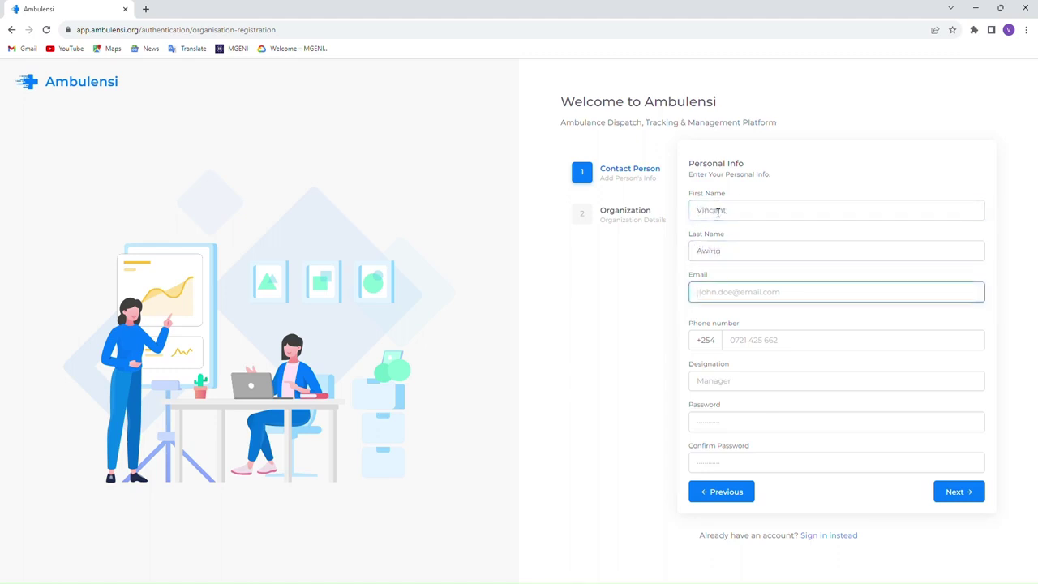
pyautogui.click(769, 347)
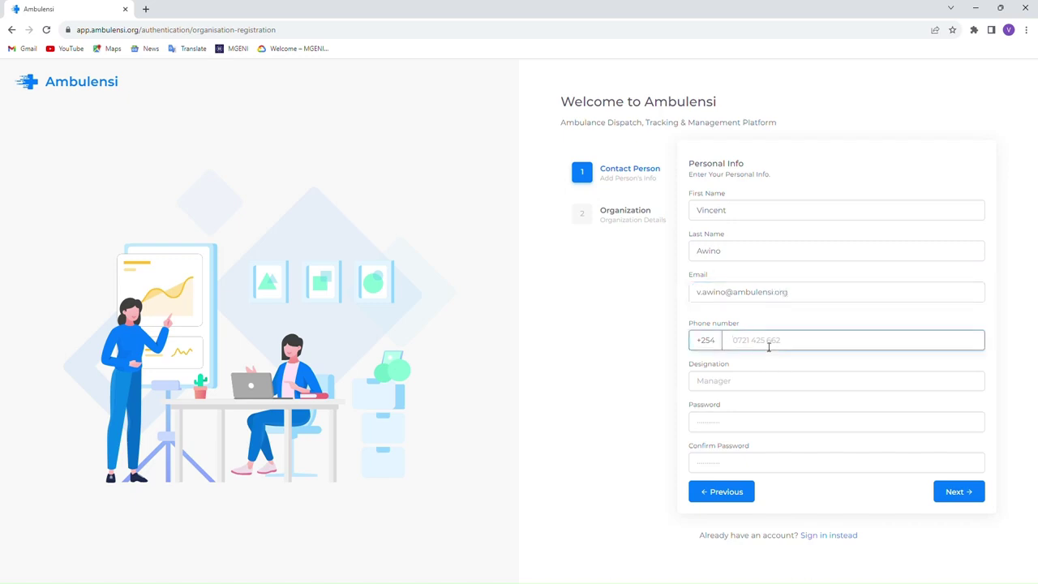
pyautogui.click(728, 390)
pyautogui.write('Man')
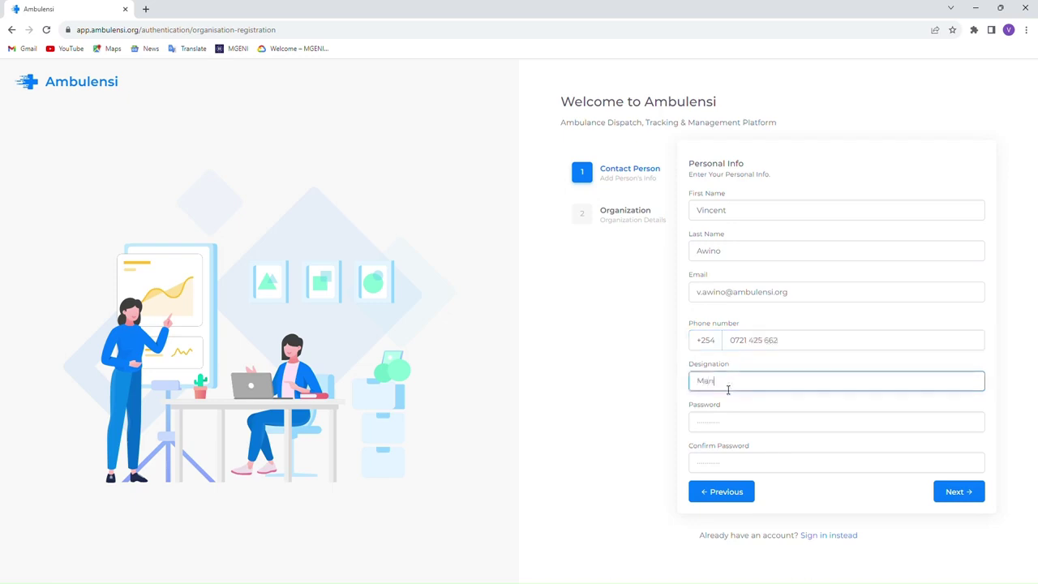
pyautogui.write('ager')
# - Set and confirm the account password, then continue to Organization Details
pyautogui.click(720, 432)
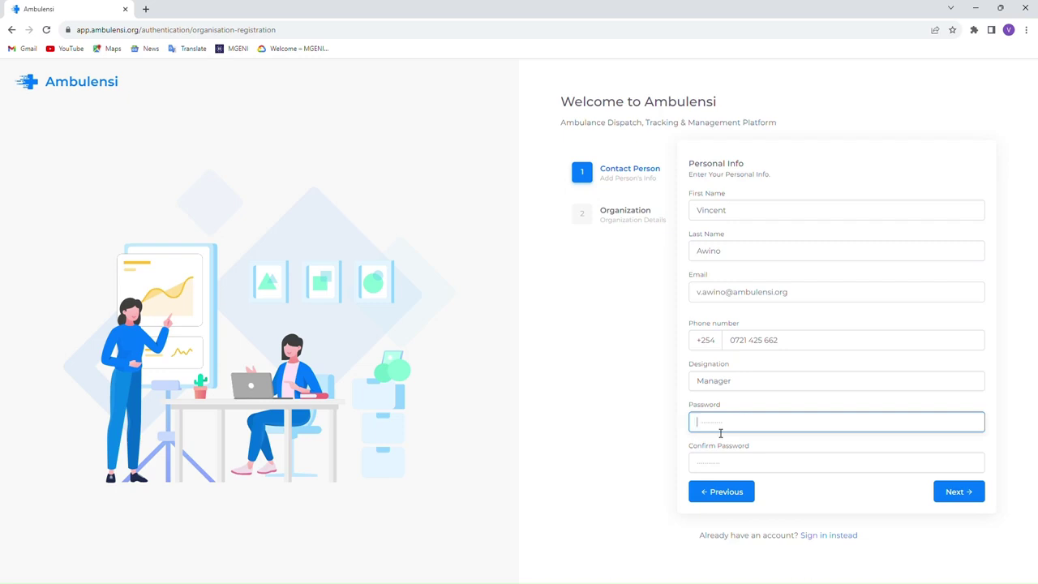
pyautogui.write('**********')
pyautogui.click(717, 468)
pyautogui.write('*')
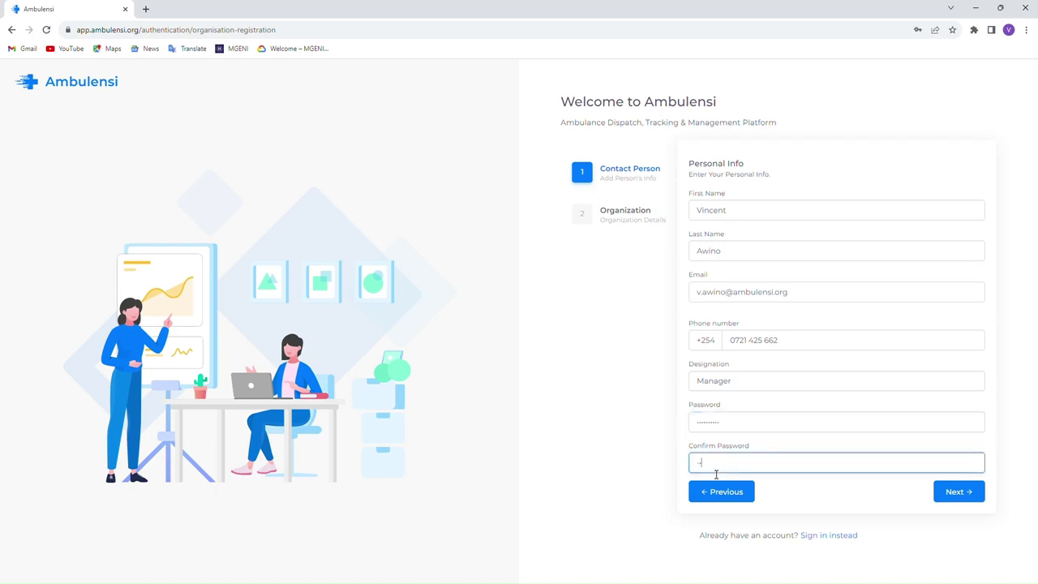
pyautogui.write('*********')
pyautogui.click(953, 492)
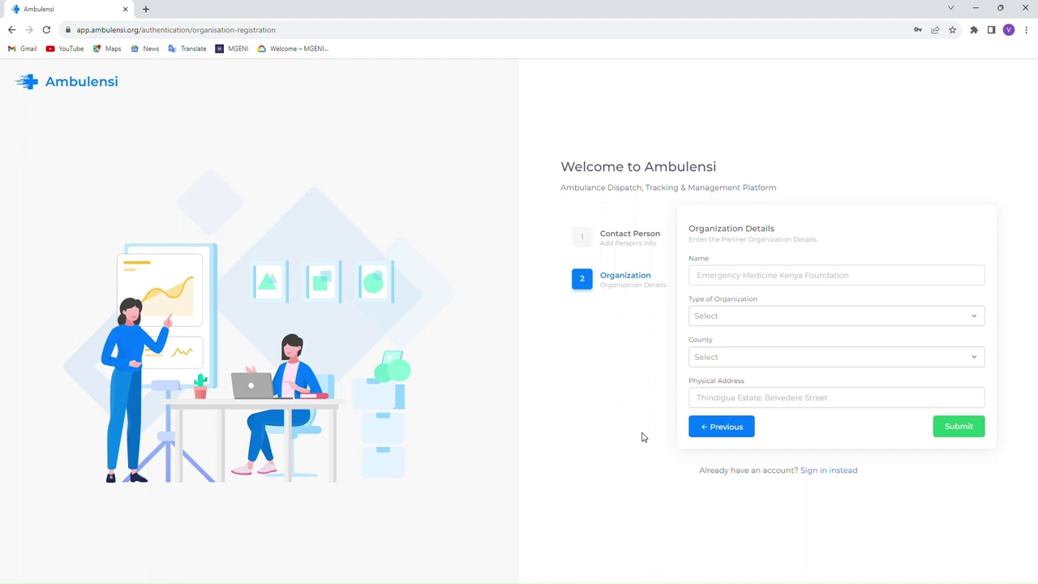
# - Name the organisation 'Test Organization' with type Non-Governmental Organization
pyautogui.click(722, 276)
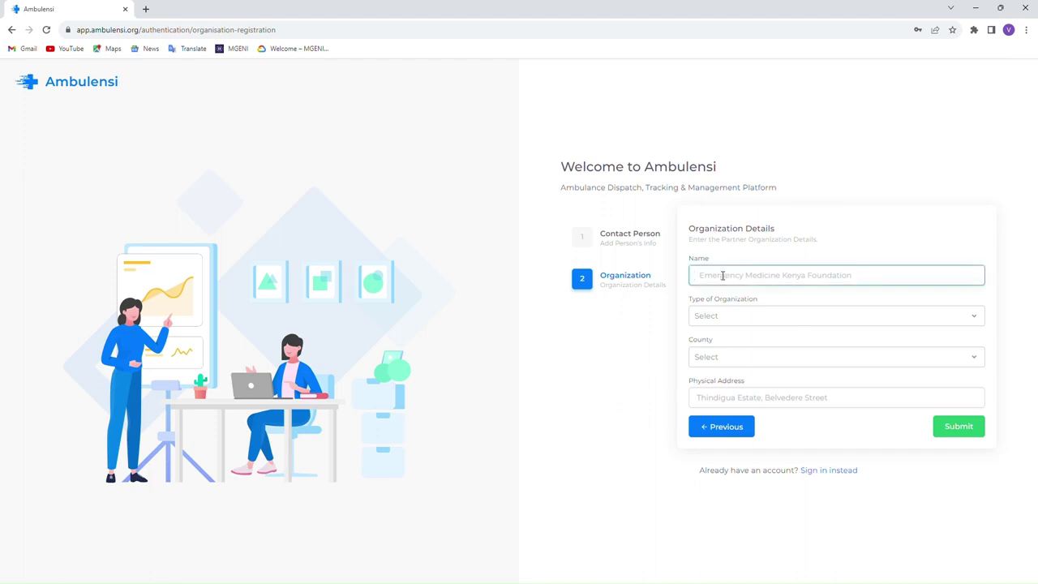
pyautogui.write('Test O')
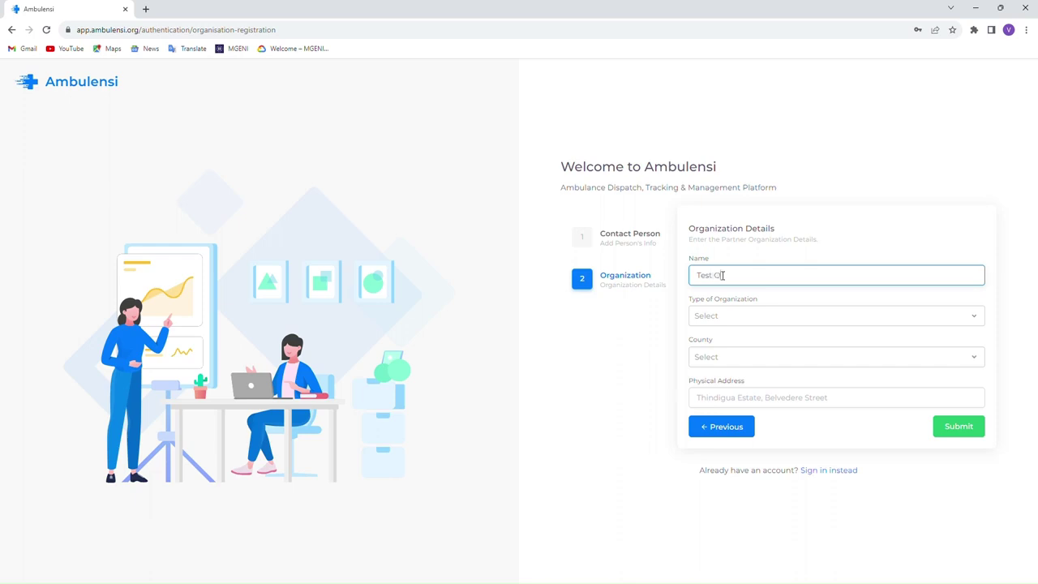
pyautogui.write('rganization')
pyautogui.click(750, 317)
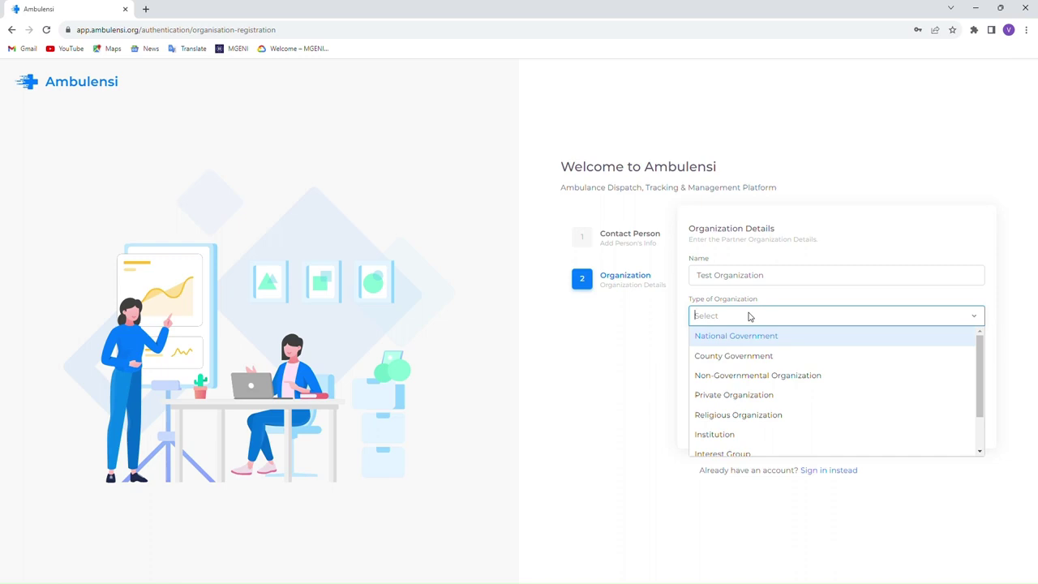
pyautogui.click(762, 381)
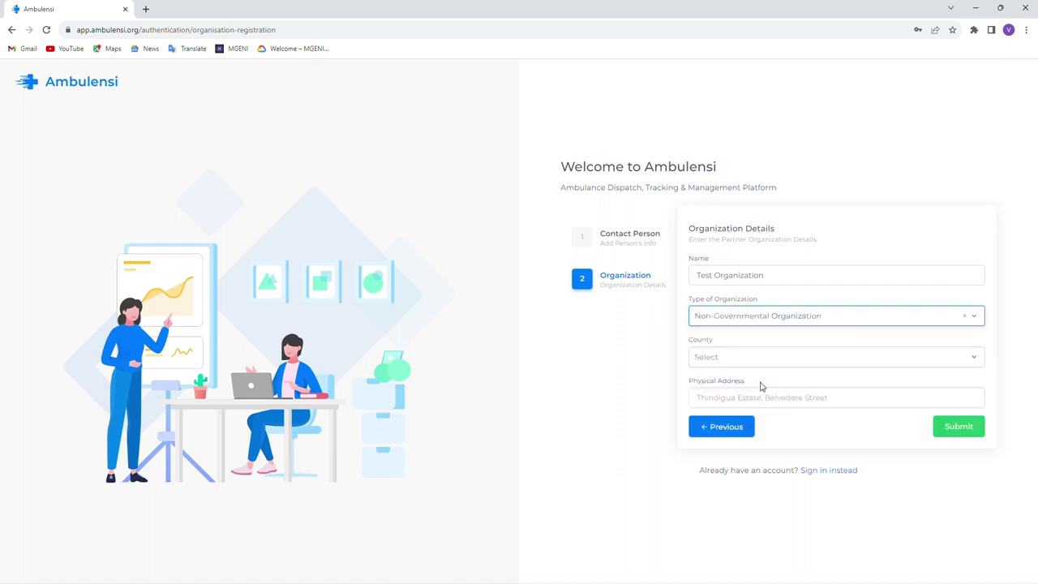
# - Choose county Nairobi City, enter address 'Parklands, Westlands', submit, and dismiss the success message
pyautogui.click(717, 361)
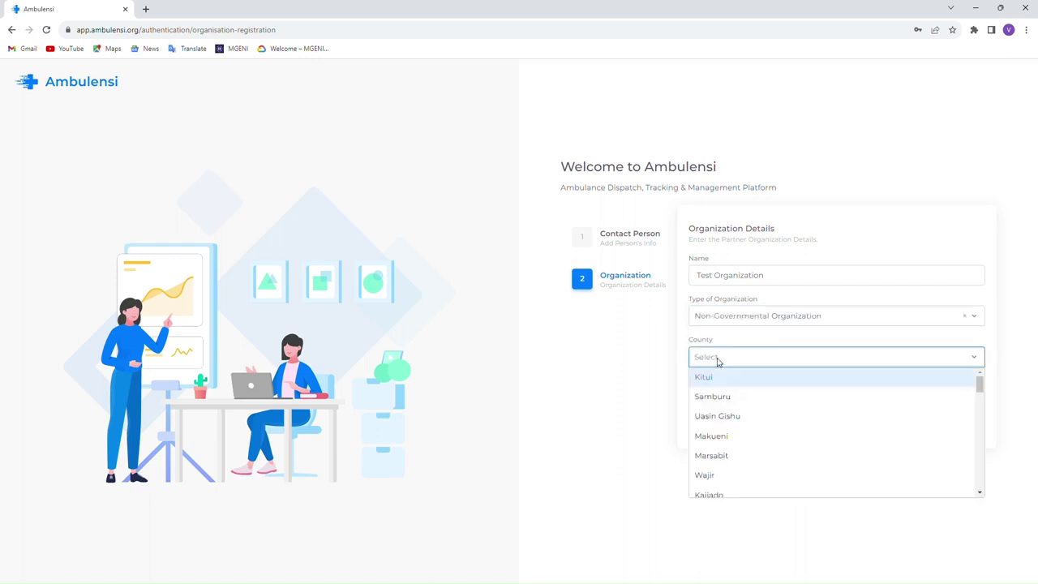
pyautogui.write('Nar')
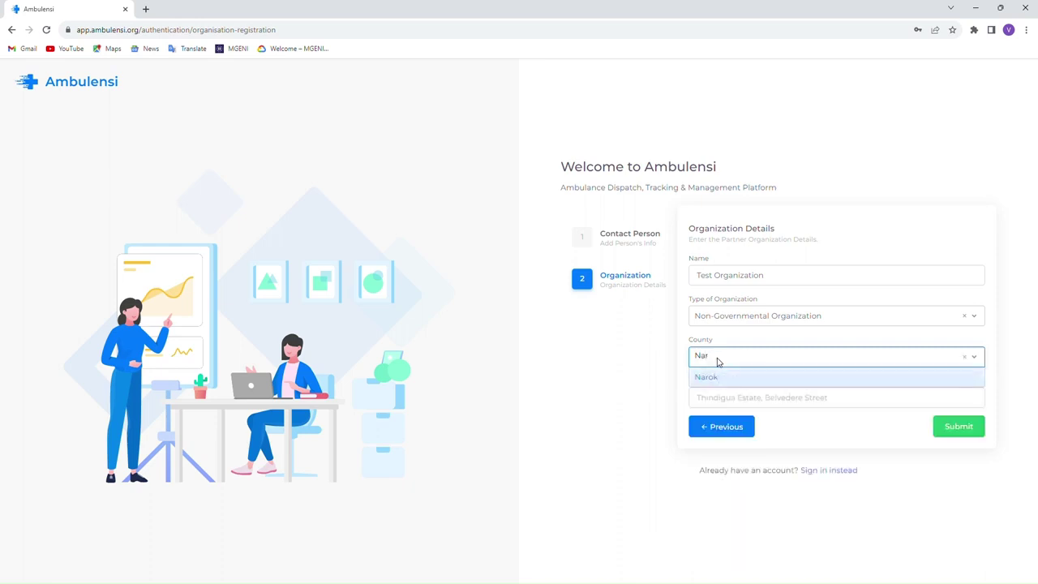
pyautogui.press('BackSpace')
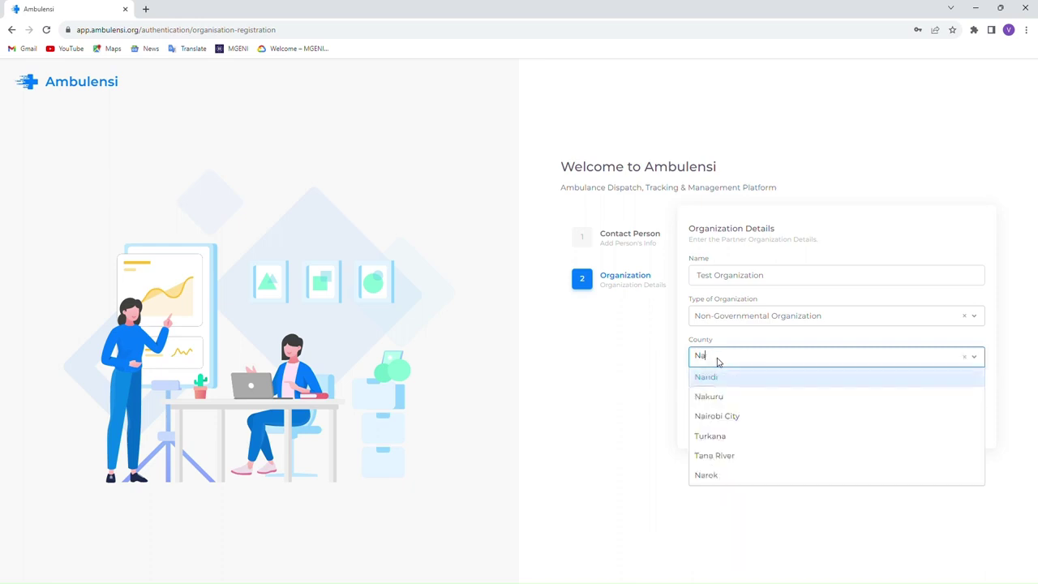
pyautogui.click(740, 414)
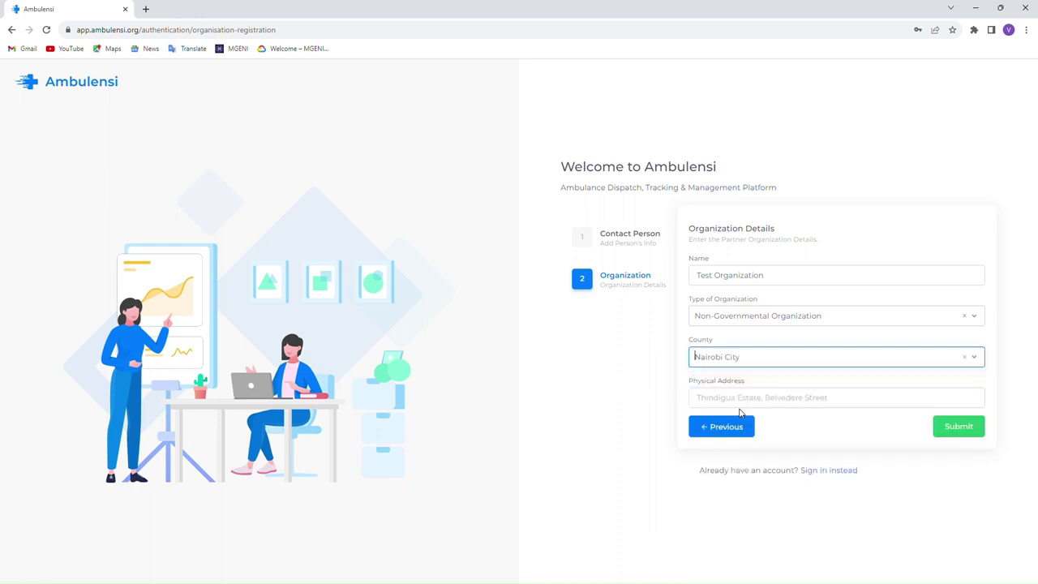
pyautogui.click(702, 399)
pyautogui.write('Par')
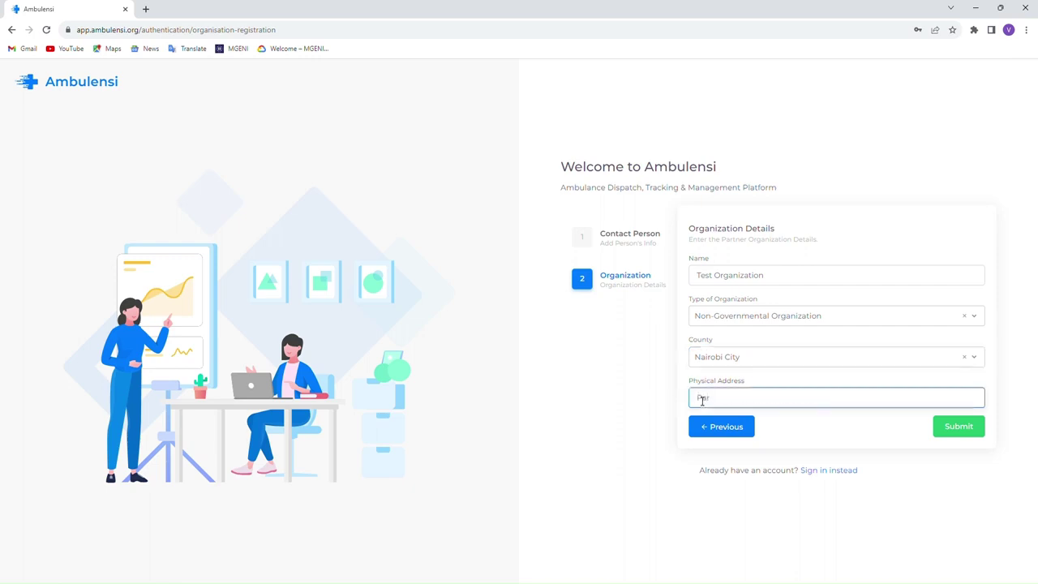
pyautogui.write('klands, Westlands')
pyautogui.click(971, 432)
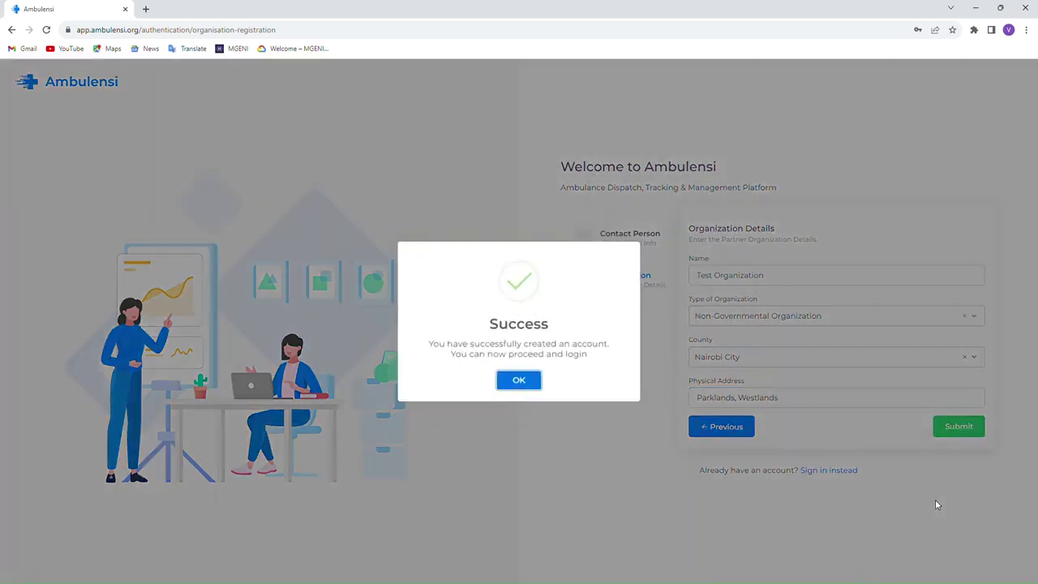
pyautogui.click(519, 379)
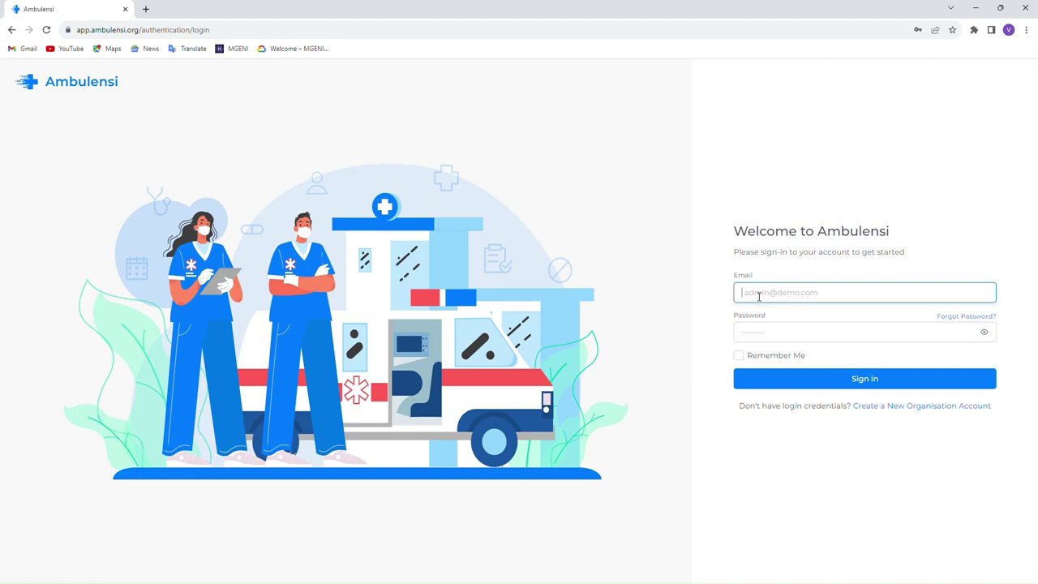
# - Sign in with the new account's e-mail and password, correcting a typo in the e-mail
pyautogui.press('Tab')
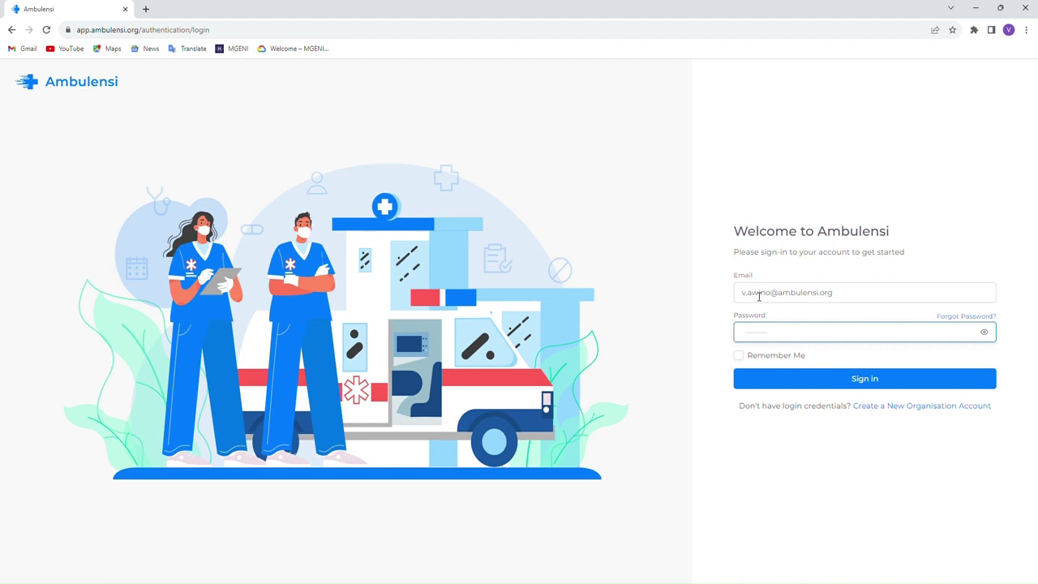
pyautogui.write('**********')
pyautogui.click(870, 380)
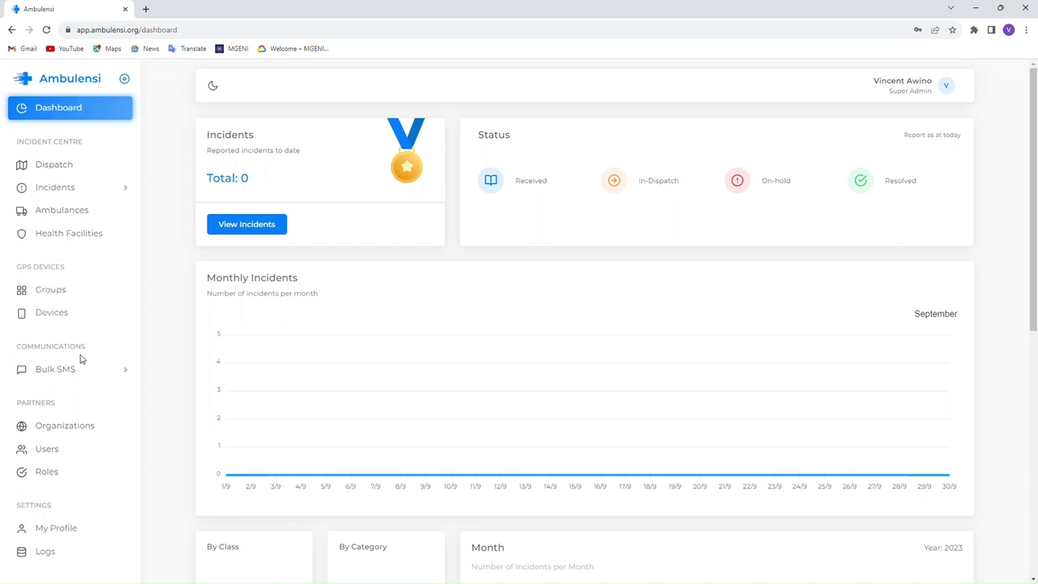
# - Open Test Organization from the Organizations list and scroll through its profile page
pyautogui.click(67, 430)
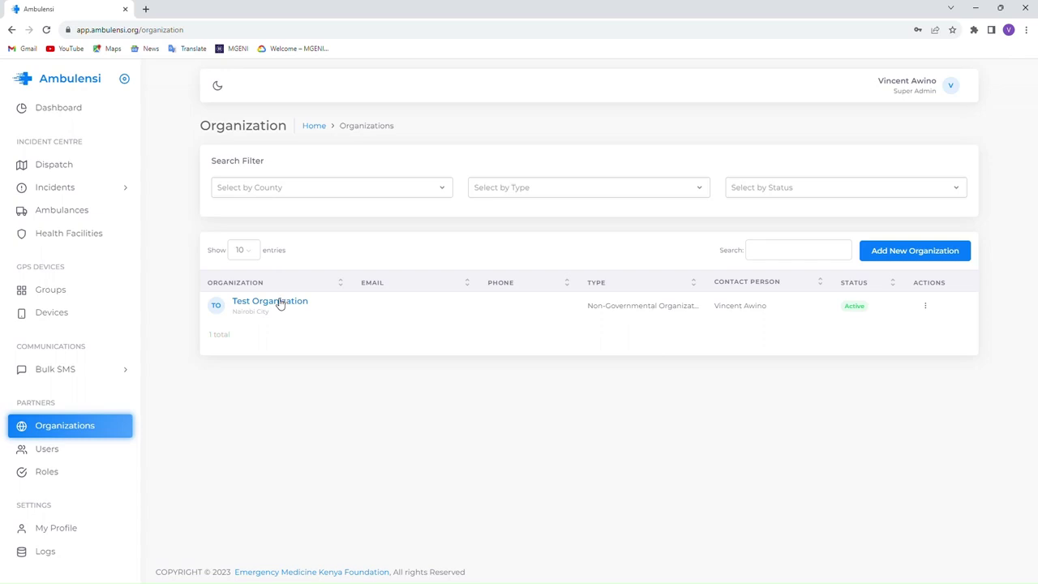
pyautogui.click(270, 302)
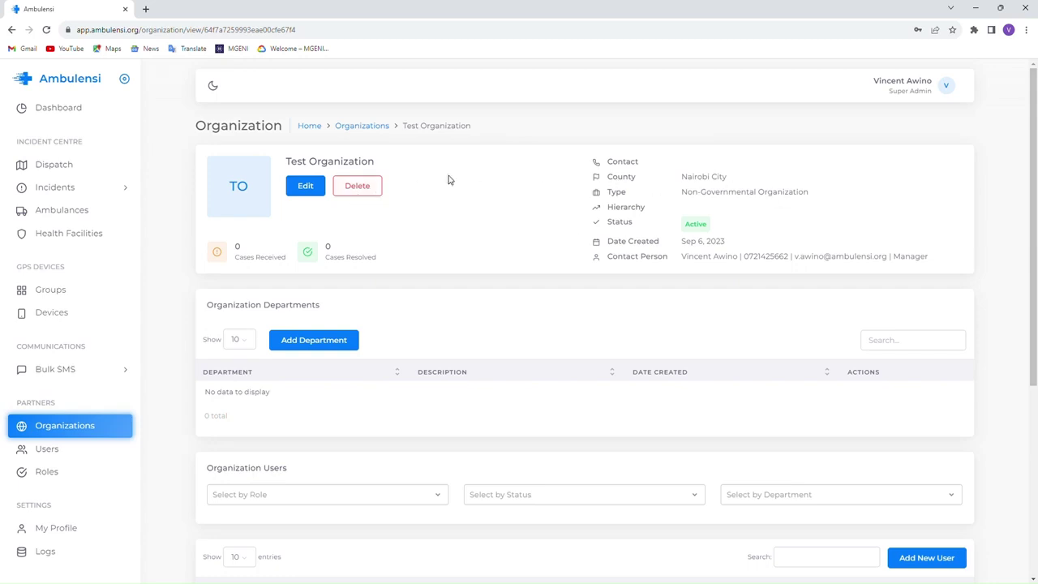
pyautogui.scroll(-1, 452, 283)
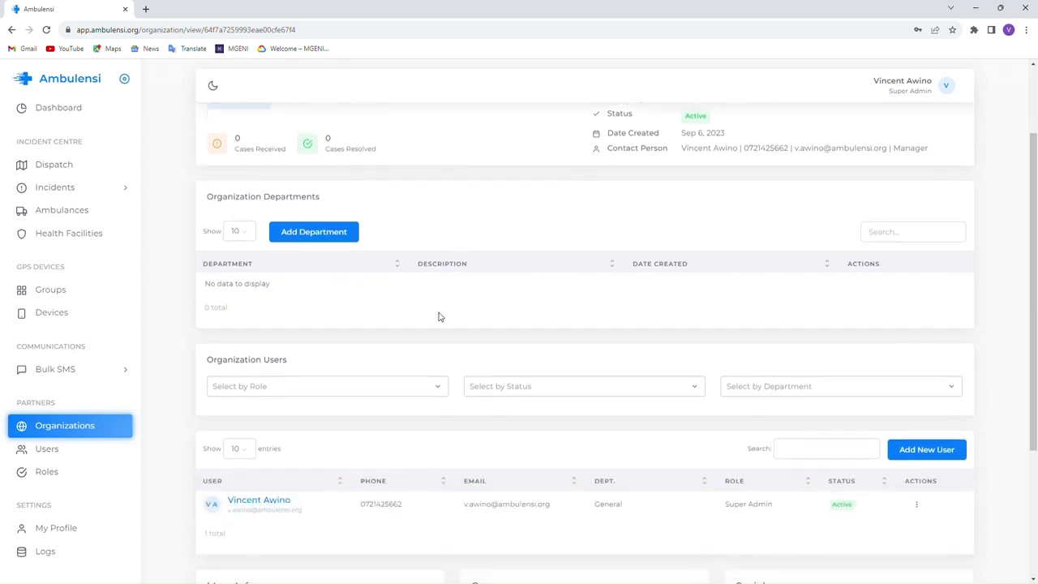
pyautogui.scroll(-2, 518, 334)
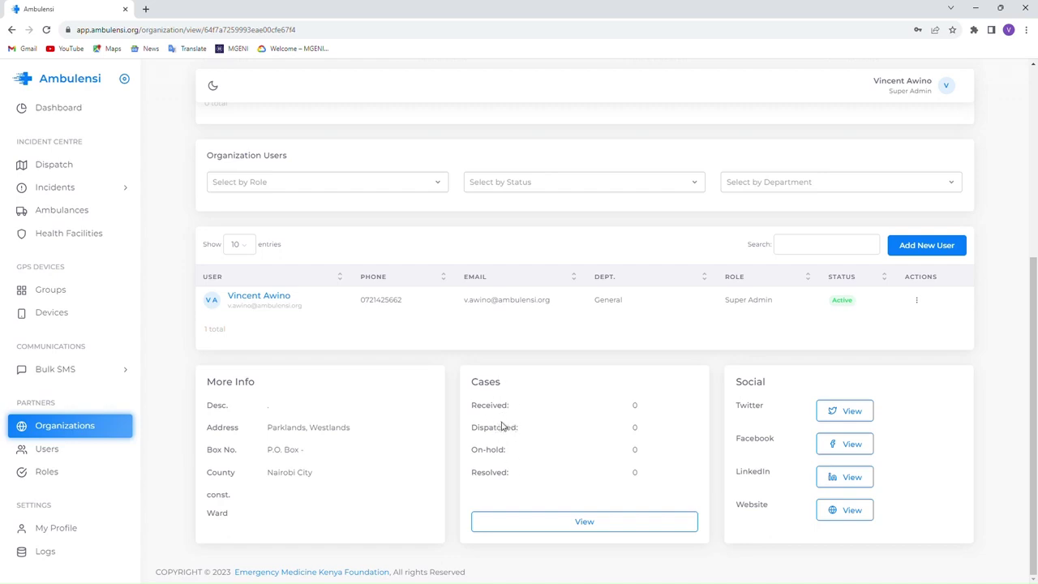
pyautogui.scroll(4, 520, 404)
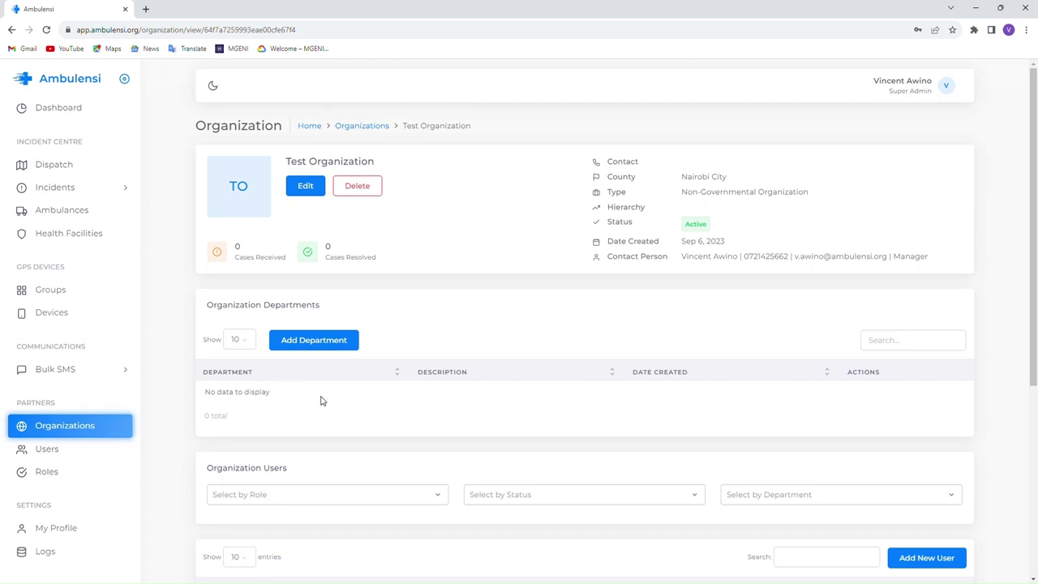
# - Open Test Organization's edit form and enter the organisation's phone number
pyautogui.click(306, 187)
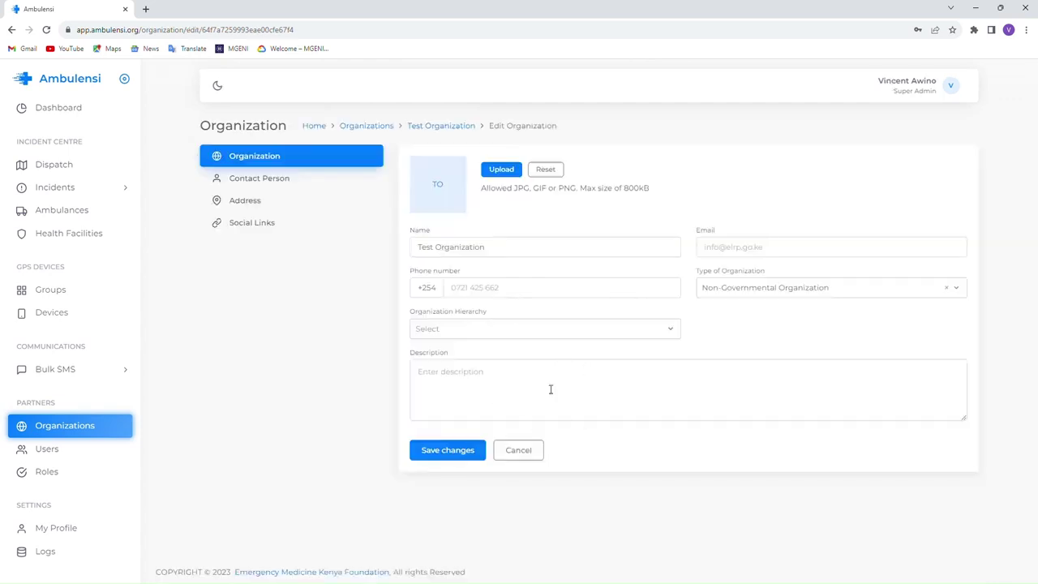
pyautogui.click(75, 426)
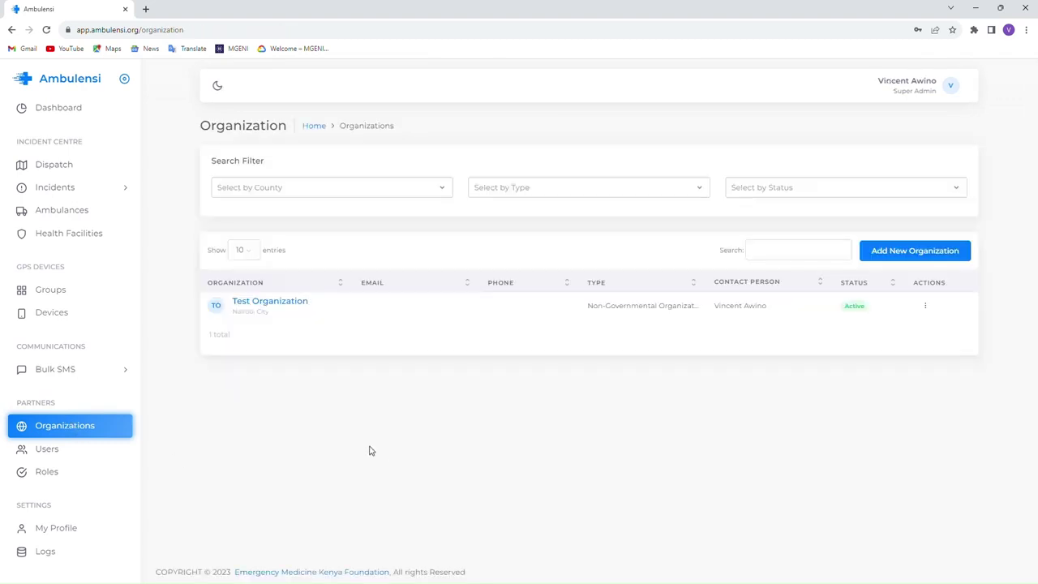
pyautogui.click(930, 308)
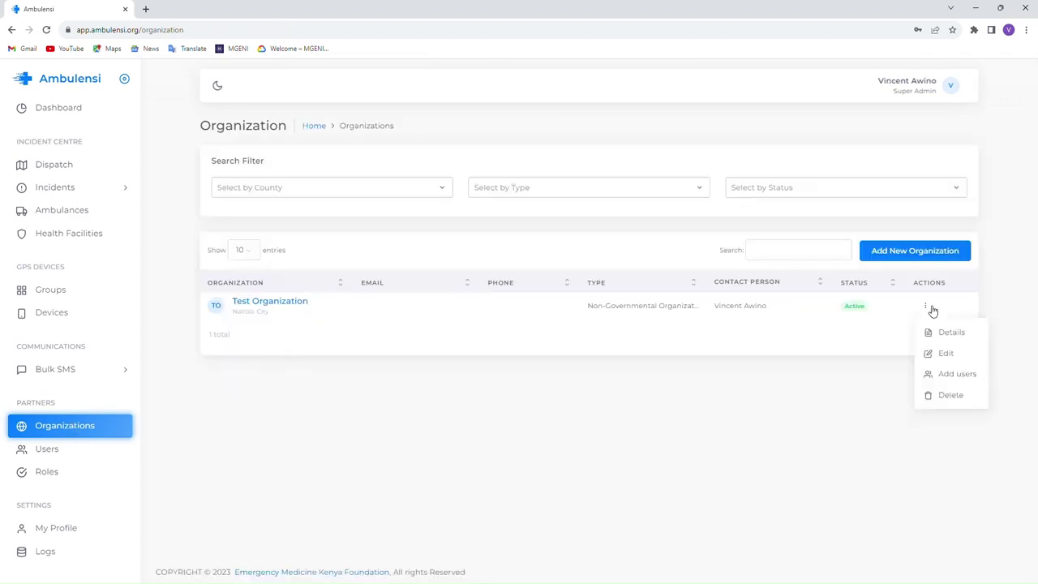
pyautogui.click(947, 353)
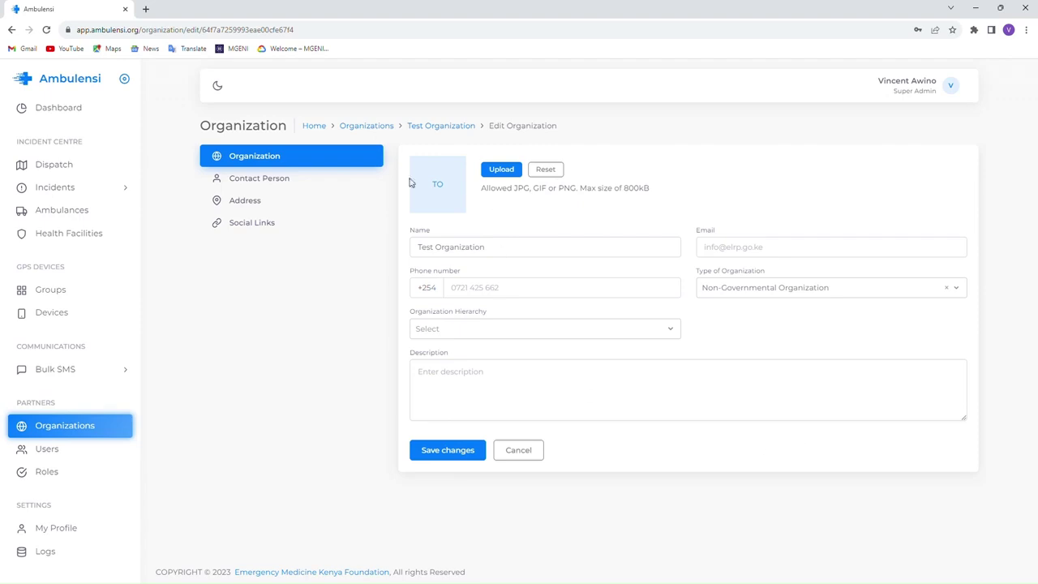
pyautogui.click(746, 248)
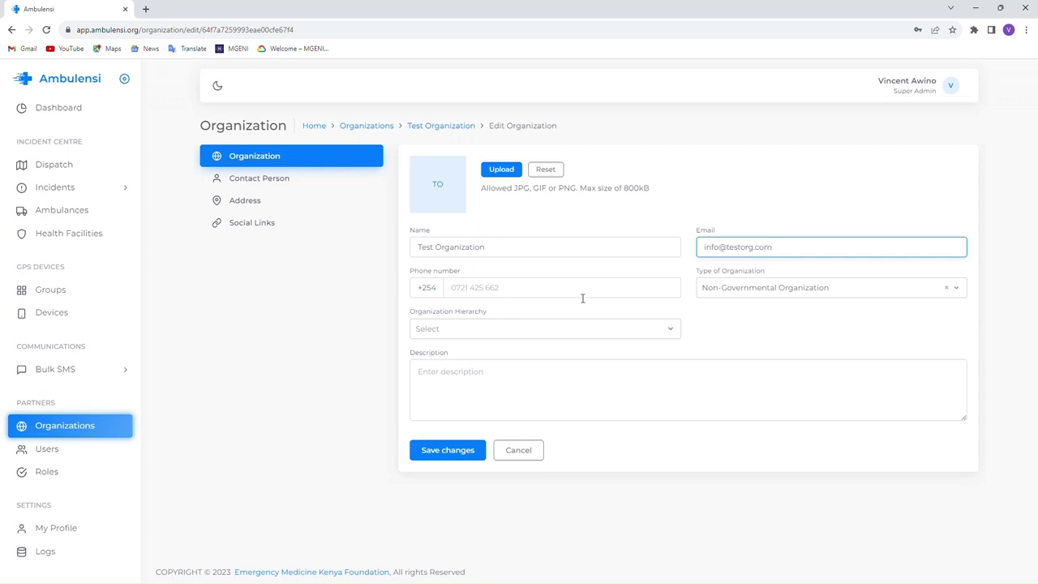
pyautogui.click(548, 295)
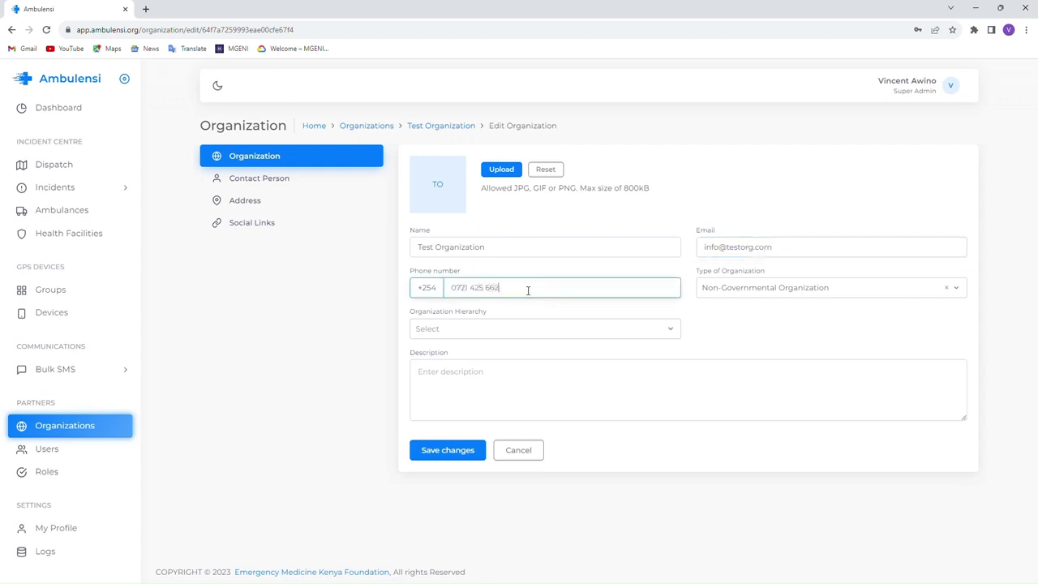
# - Set the hierarchy to National, save the changes, and view the Contact Person section
pyautogui.click(529, 329)
pyautogui.click(487, 372)
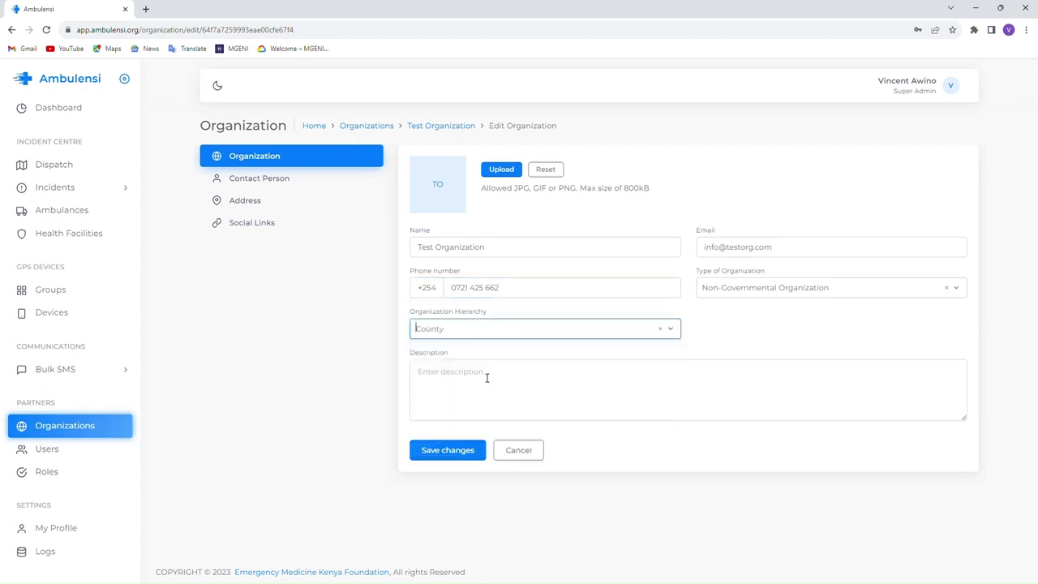
pyautogui.click(477, 328)
pyautogui.click(475, 351)
pyautogui.click(474, 388)
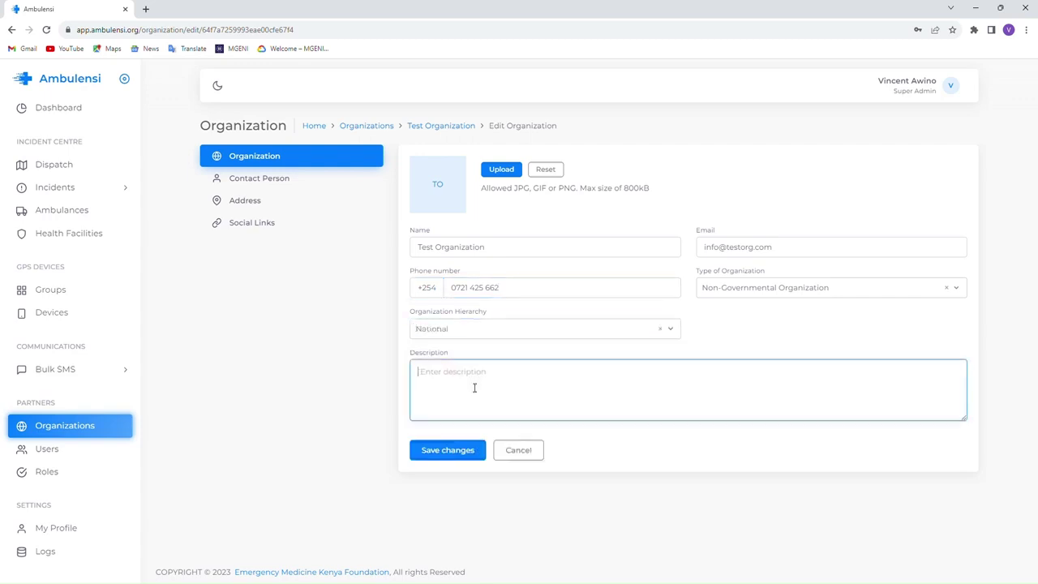
pyautogui.click(472, 452)
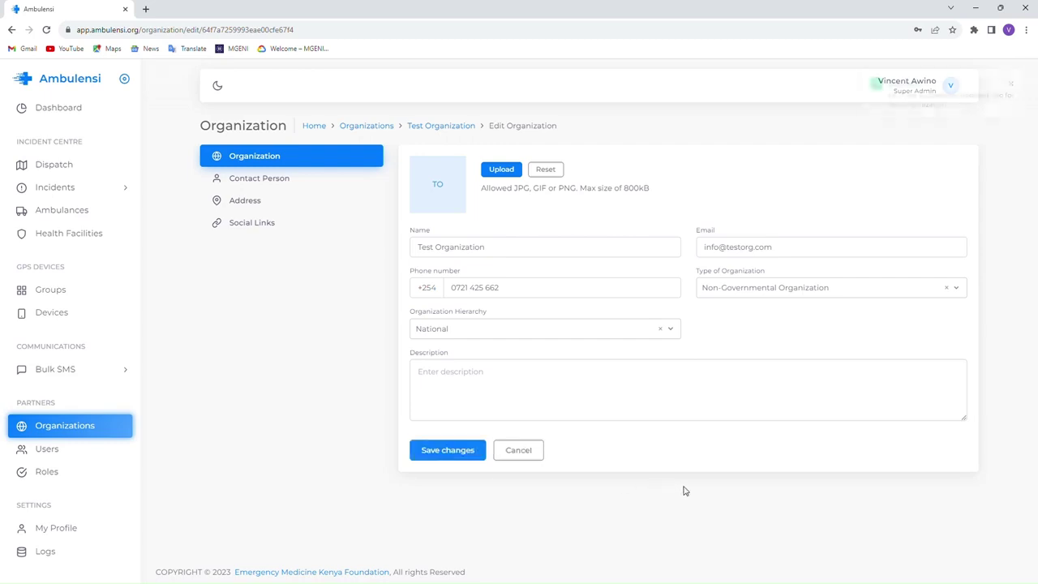
pyautogui.click(279, 181)
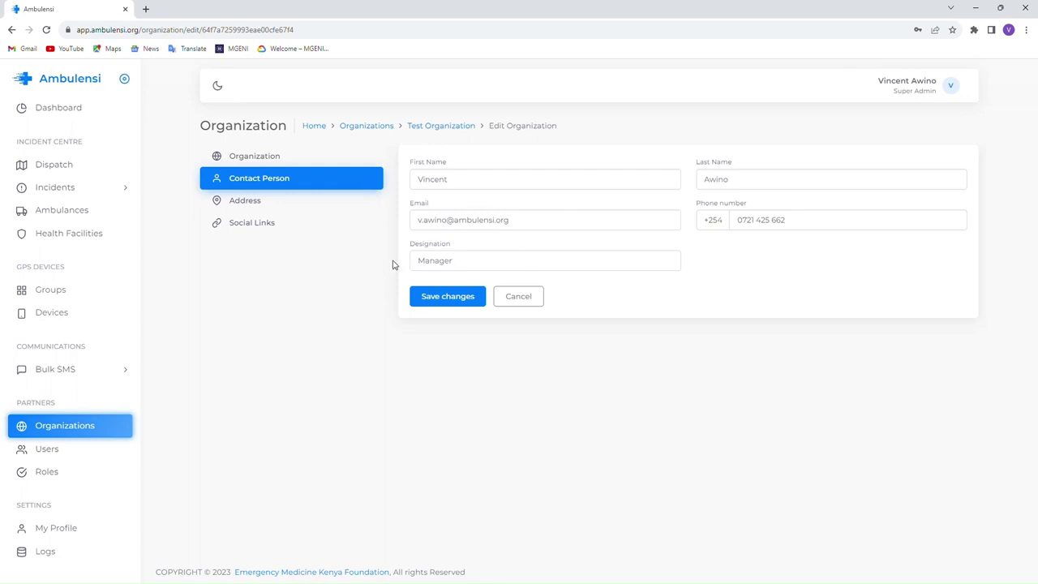
# - Check the Address and Social Links tabs, return to Organizations, then open My Profile
pyautogui.click(244, 204)
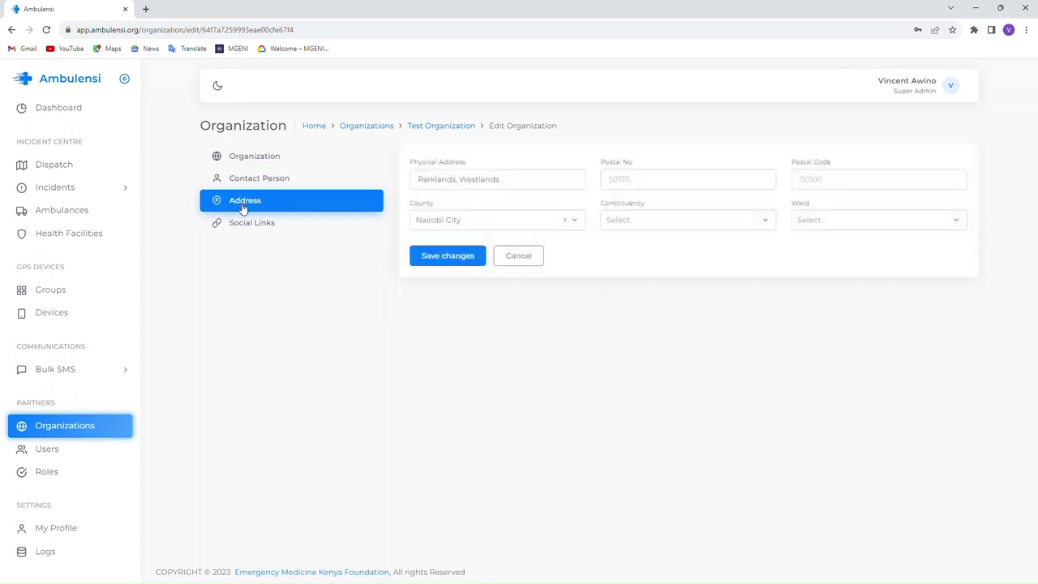
pyautogui.click(250, 227)
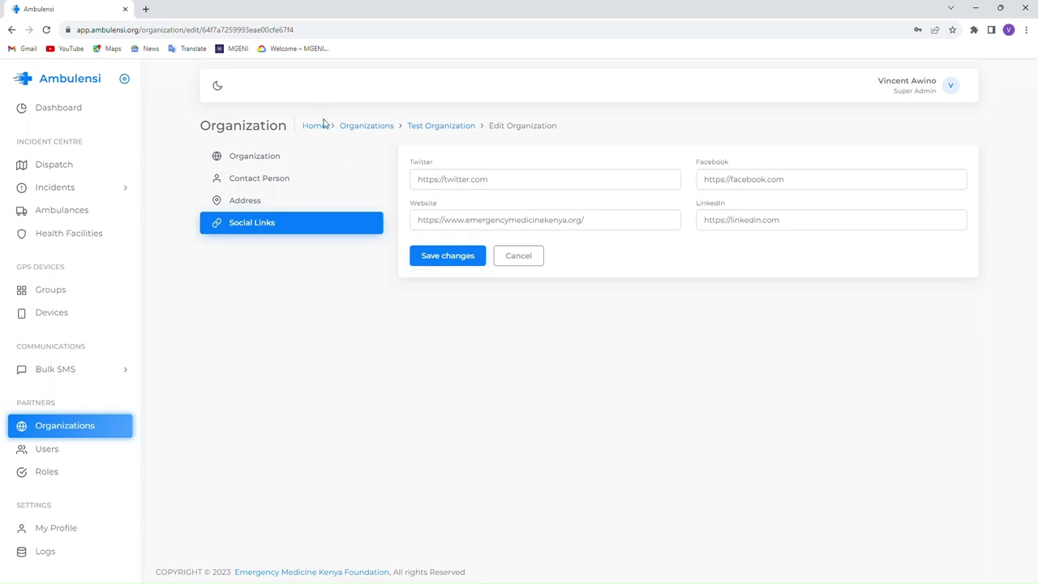
pyautogui.click(369, 126)
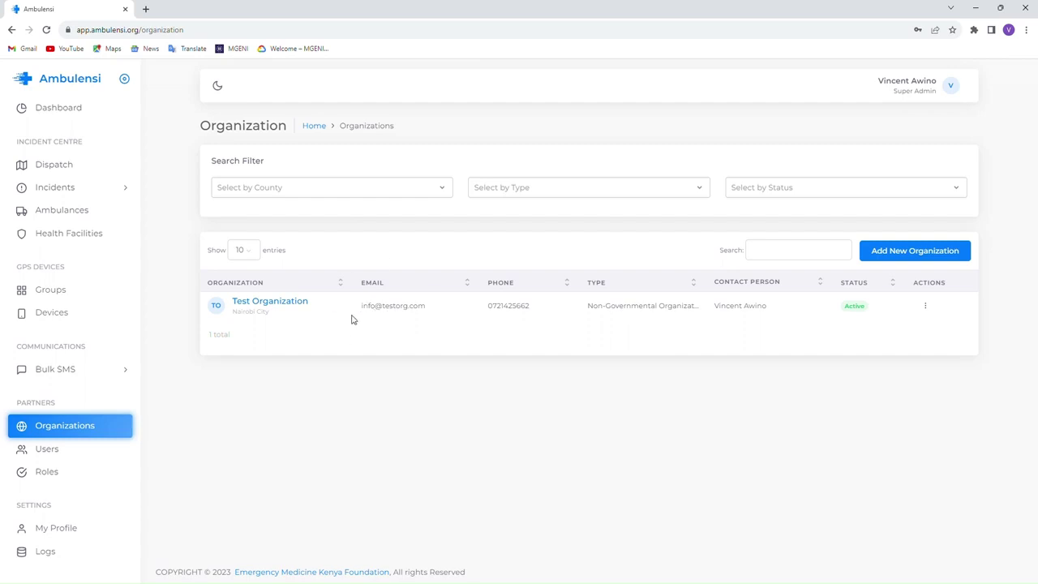
pyautogui.click(56, 532)
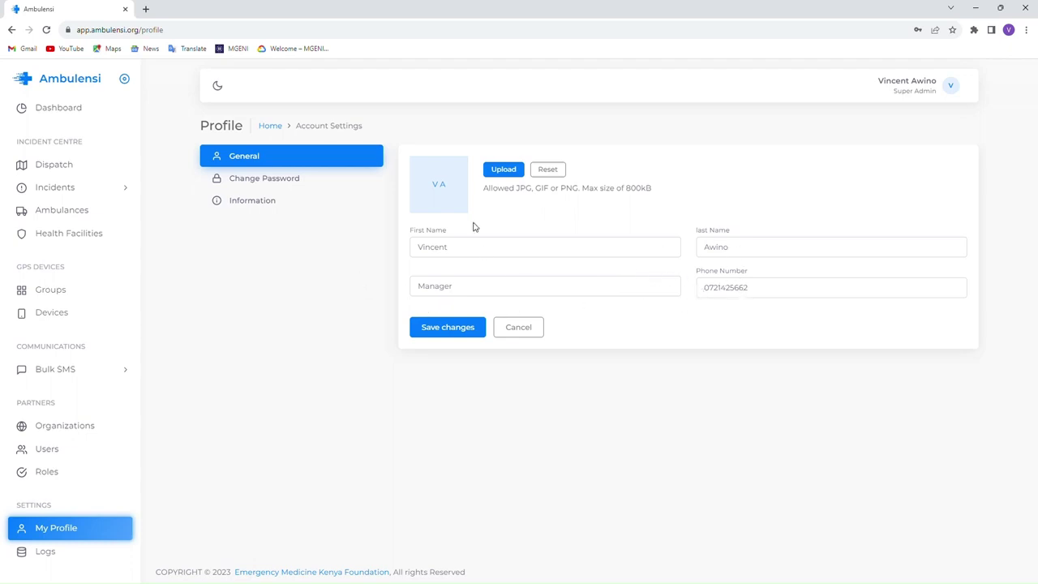
# - Upload and save a new profile photo, browse the Change Password and Information tabs, then return to Dashboard
pyautogui.click(506, 174)
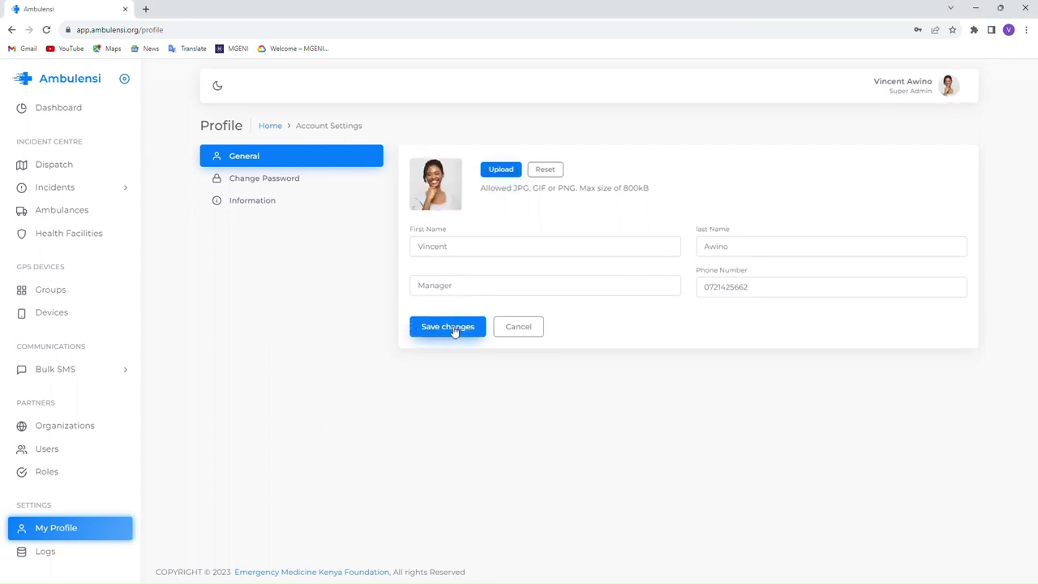
pyautogui.click(461, 328)
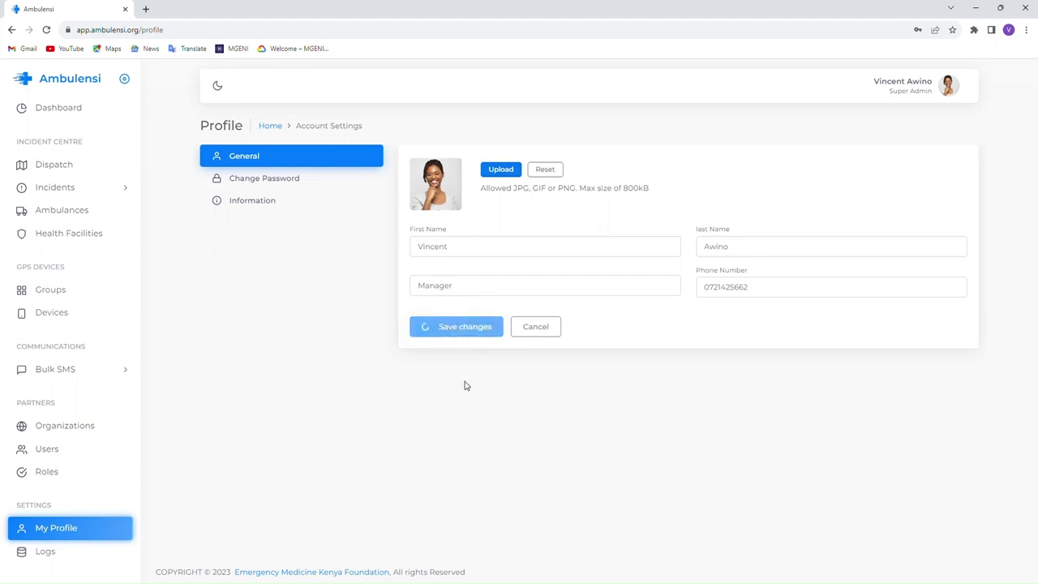
pyautogui.click(295, 183)
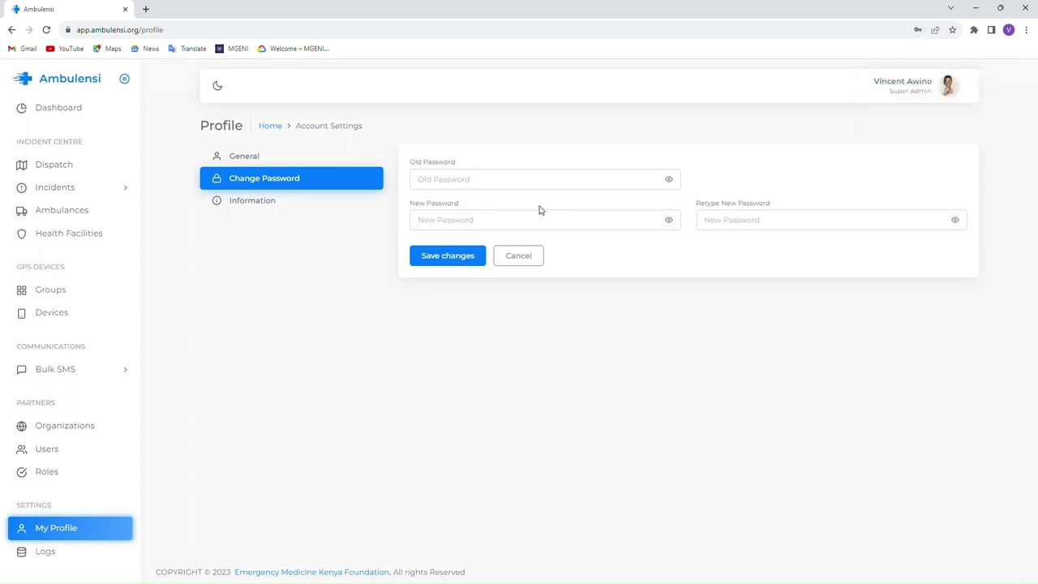
pyautogui.click(441, 185)
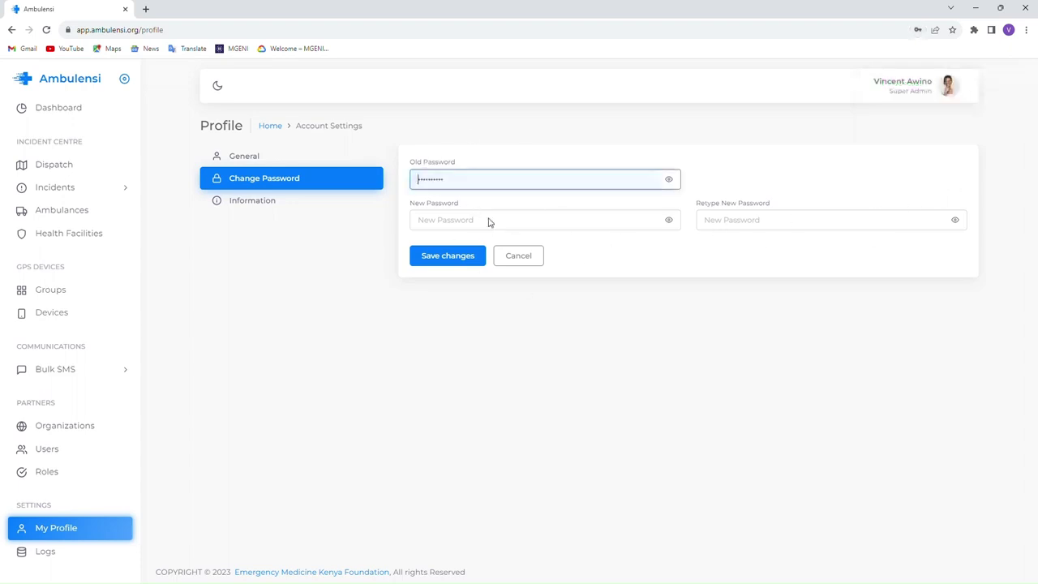
pyautogui.click(604, 226)
pyautogui.click(748, 225)
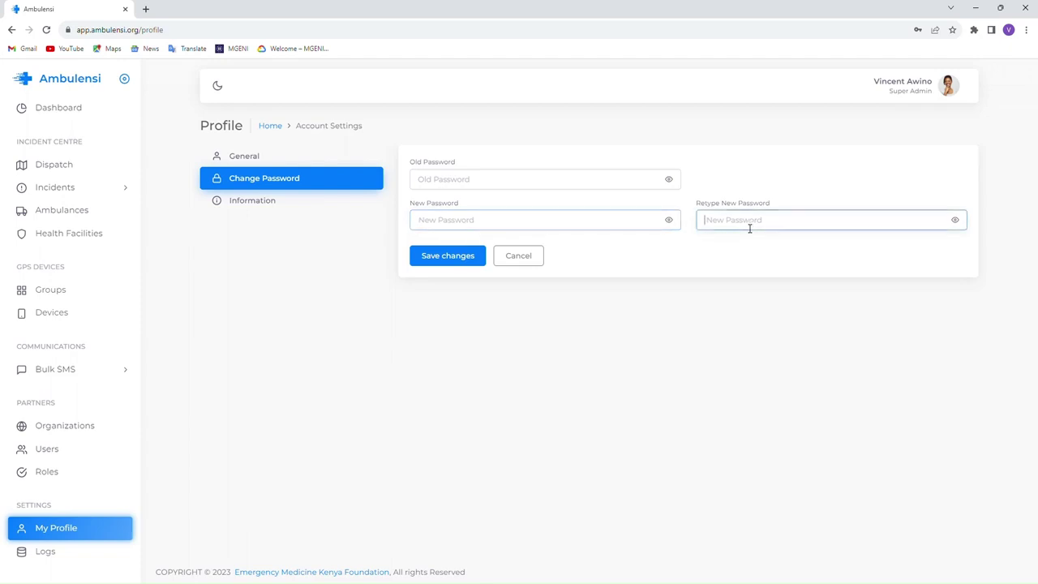
pyautogui.click(254, 202)
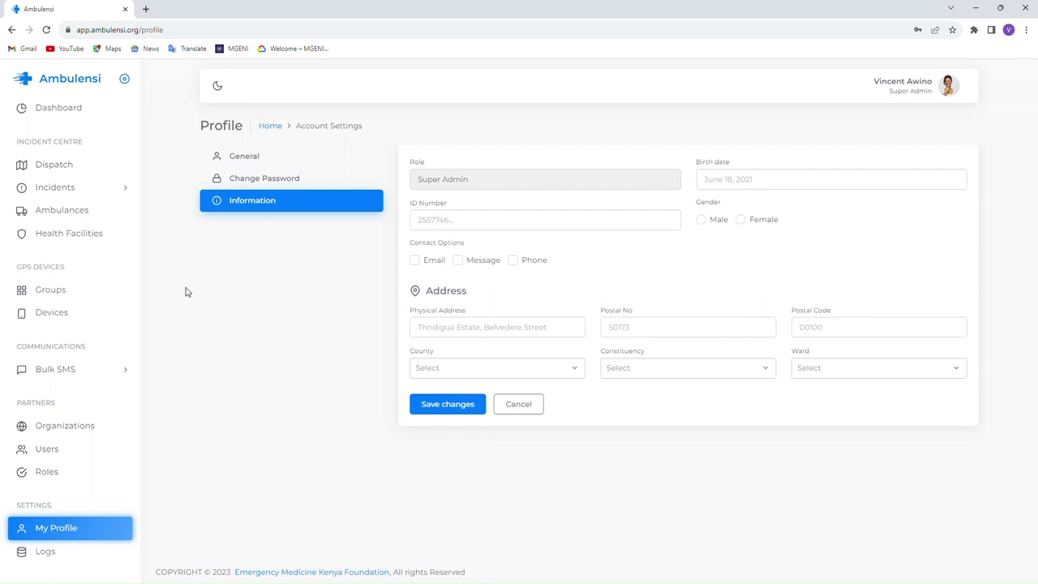
pyautogui.click(55, 109)
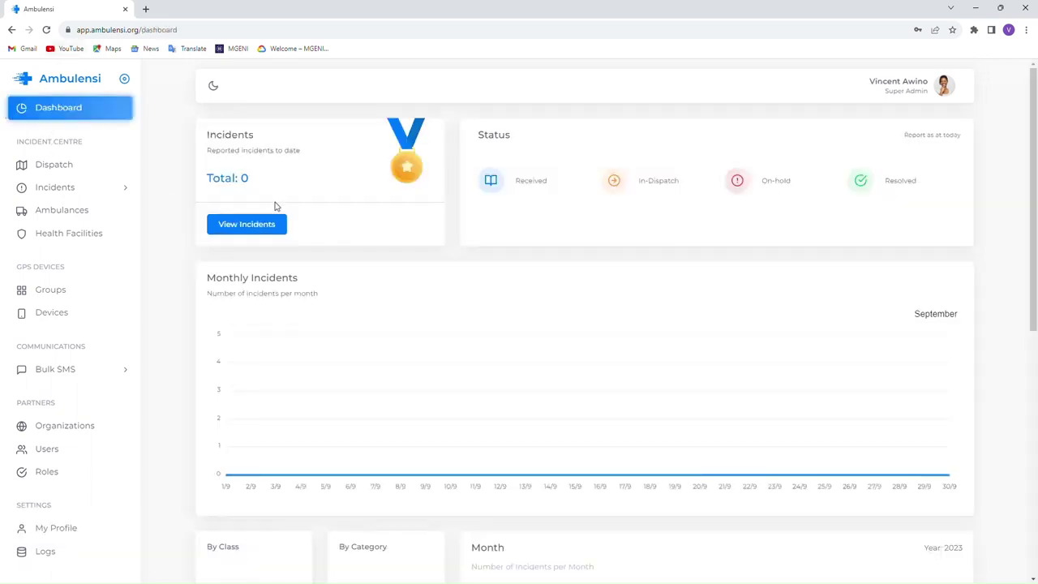
# - Scroll through the dashboard's incident and ambulance panels, then go to Ambulances
pyautogui.scroll(-5, 308, 251)
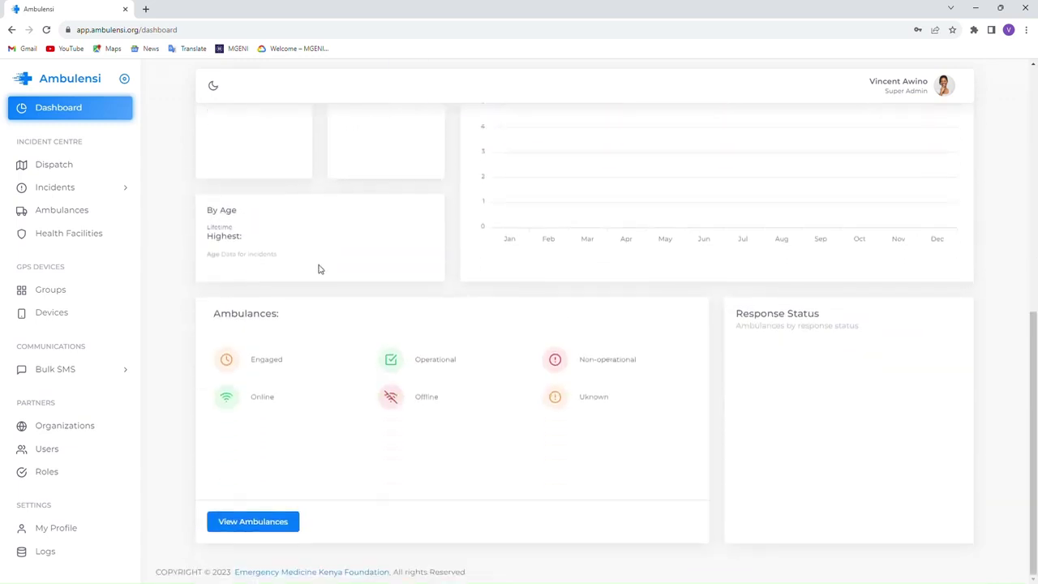
pyautogui.scroll(5, 319, 269)
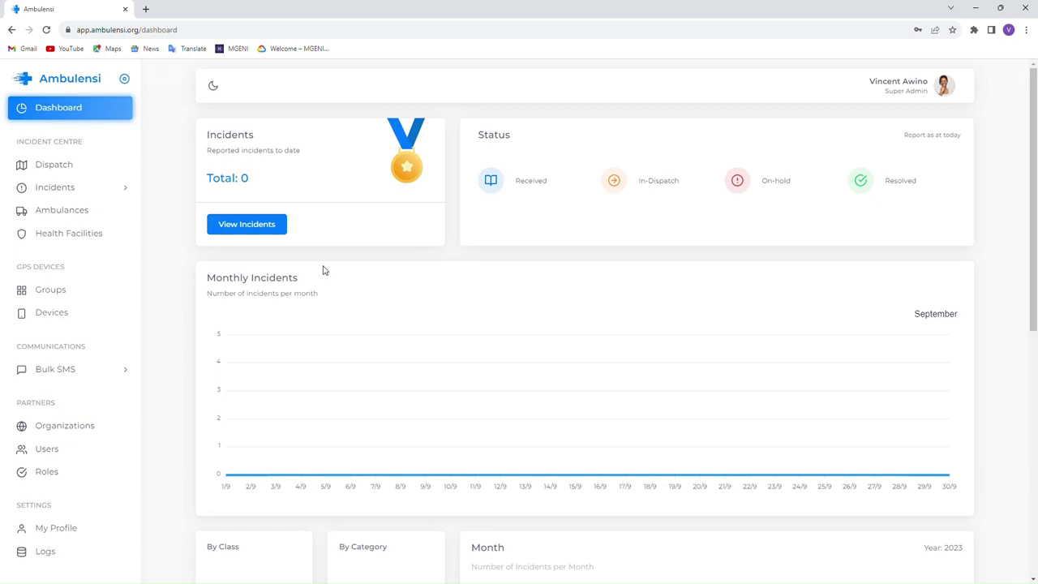
pyautogui.click(61, 213)
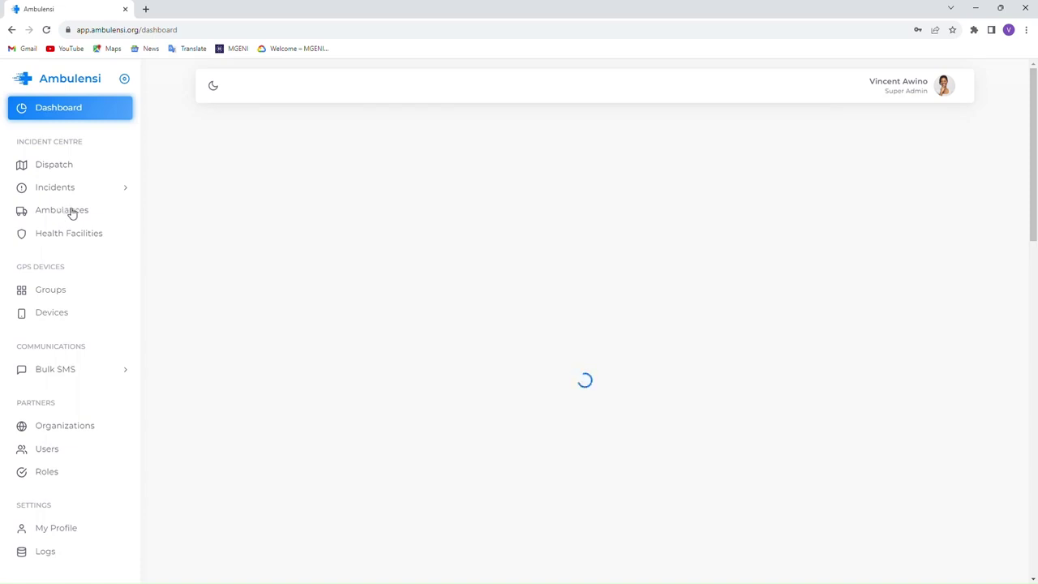
# - Start a new ambulance of type Basic Life Support and enter its phone number
pyautogui.click(63, 211)
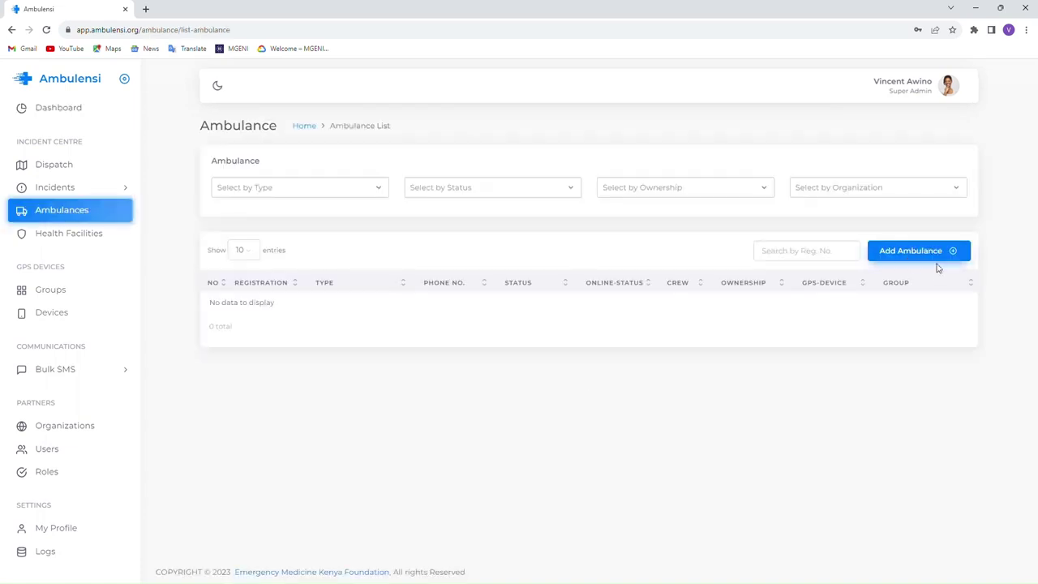
pyautogui.click(922, 255)
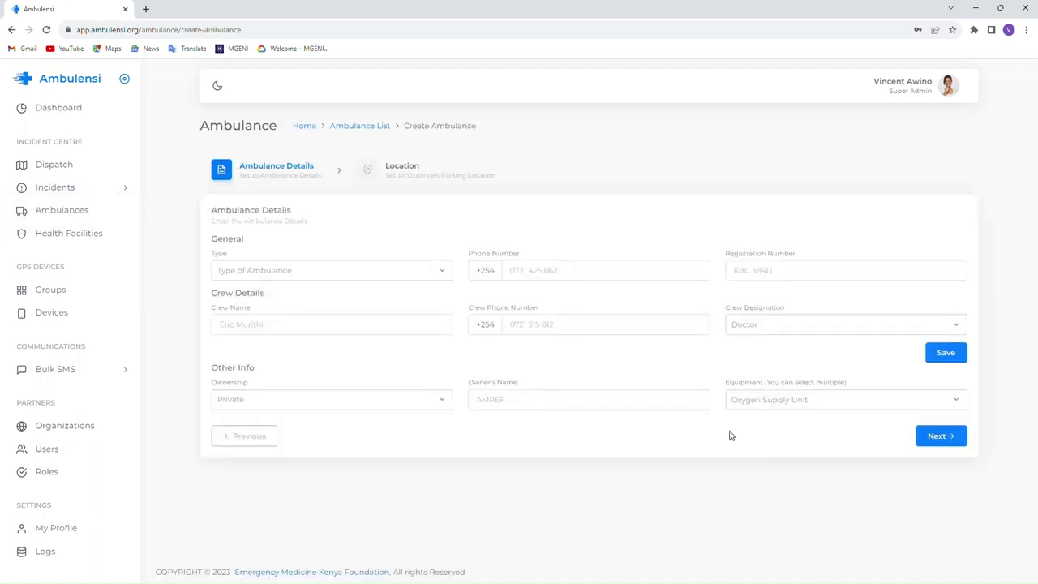
pyautogui.click(397, 270)
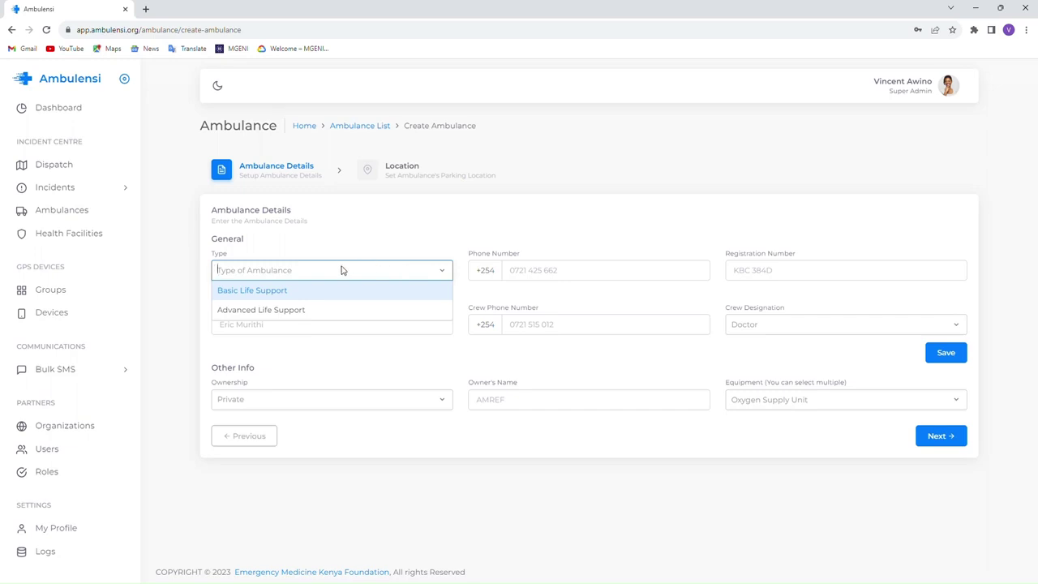
pyautogui.click(276, 294)
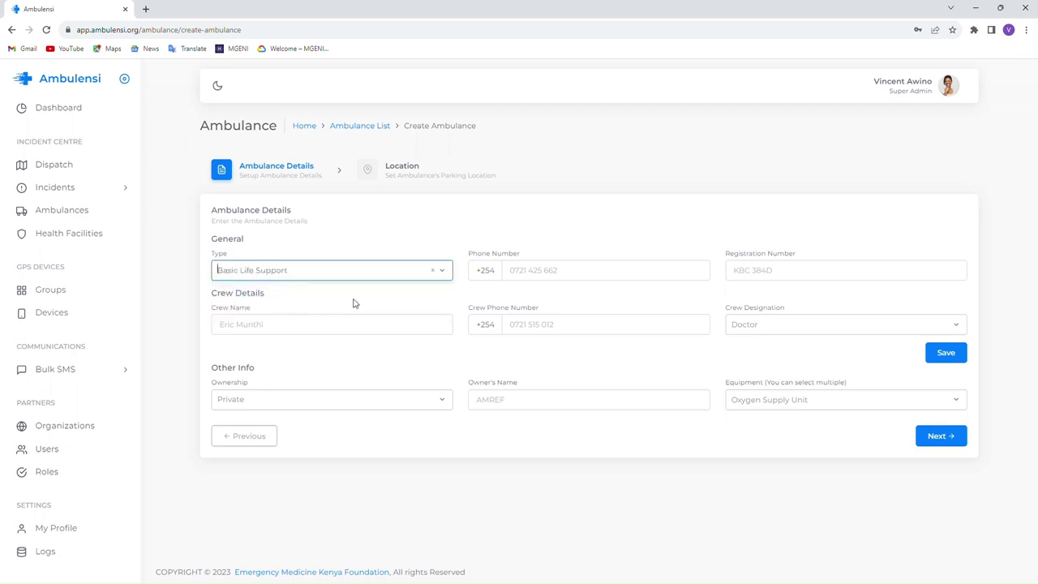
pyautogui.click(525, 274)
pyautogui.click(593, 298)
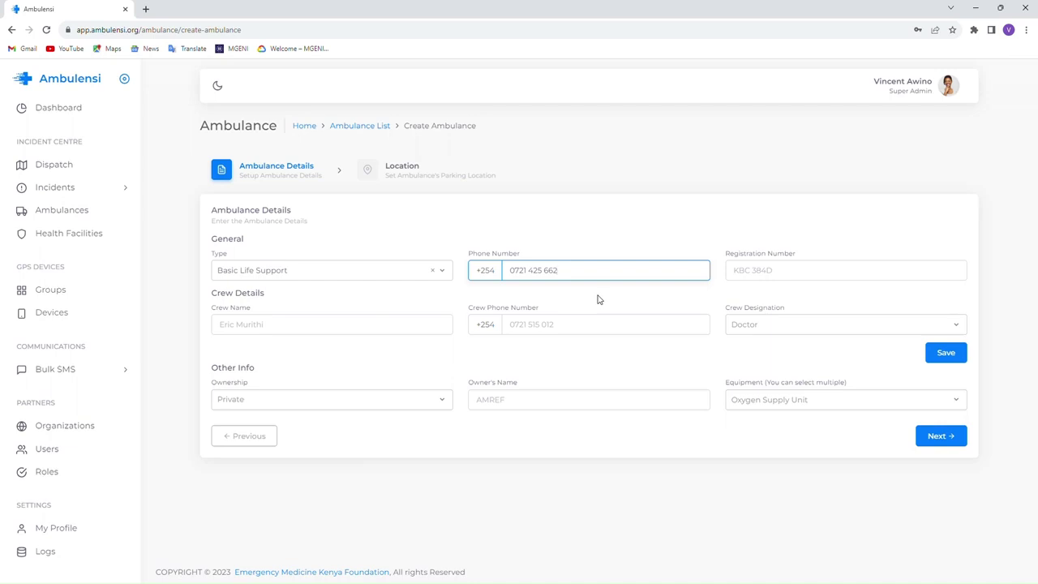
pyautogui.click(799, 268)
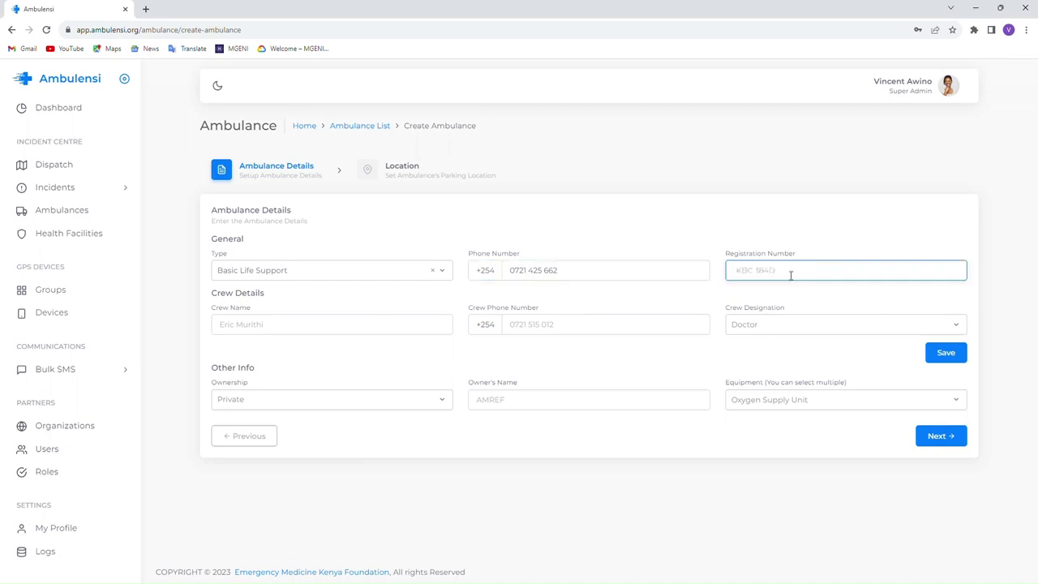
pyautogui.write('KB')
pyautogui.write('C 384D')
pyautogui.click(275, 329)
# - Add the first crew member as a Driver with their name and phone number
pyautogui.click(767, 324)
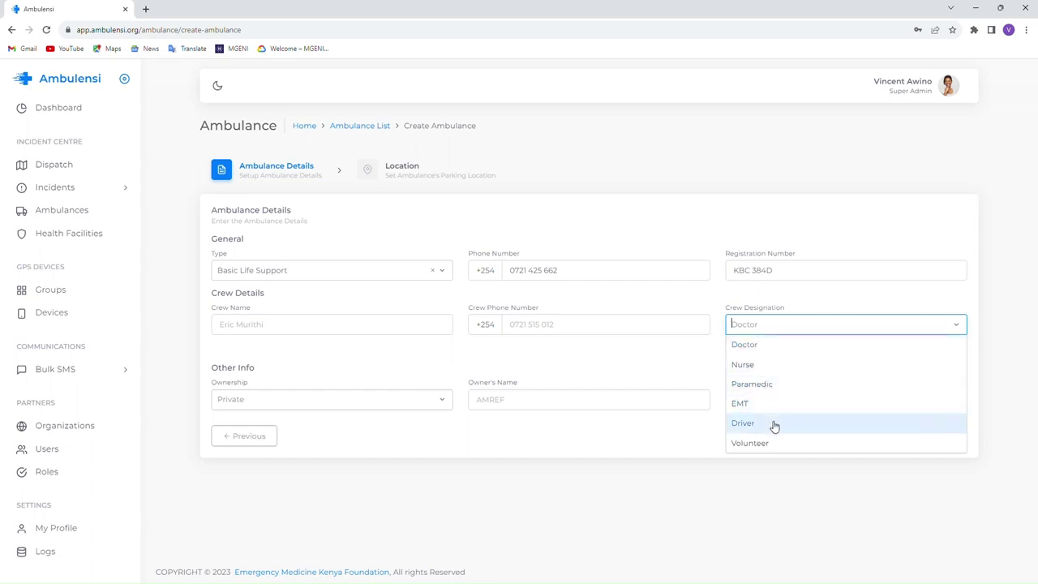
pyautogui.tripleClick(546, 366)
pyautogui.click(430, 373)
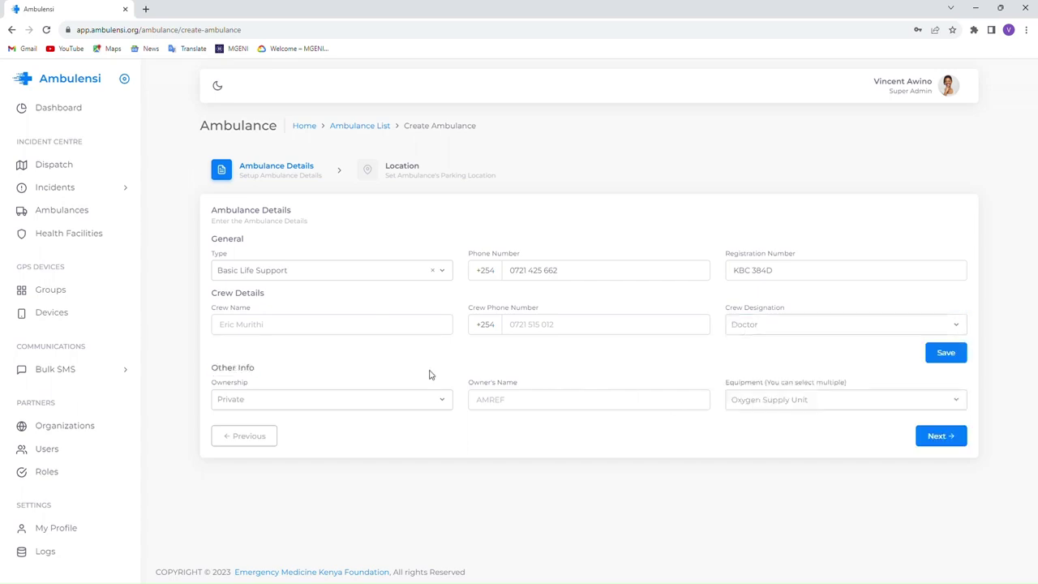
pyautogui.click(260, 333)
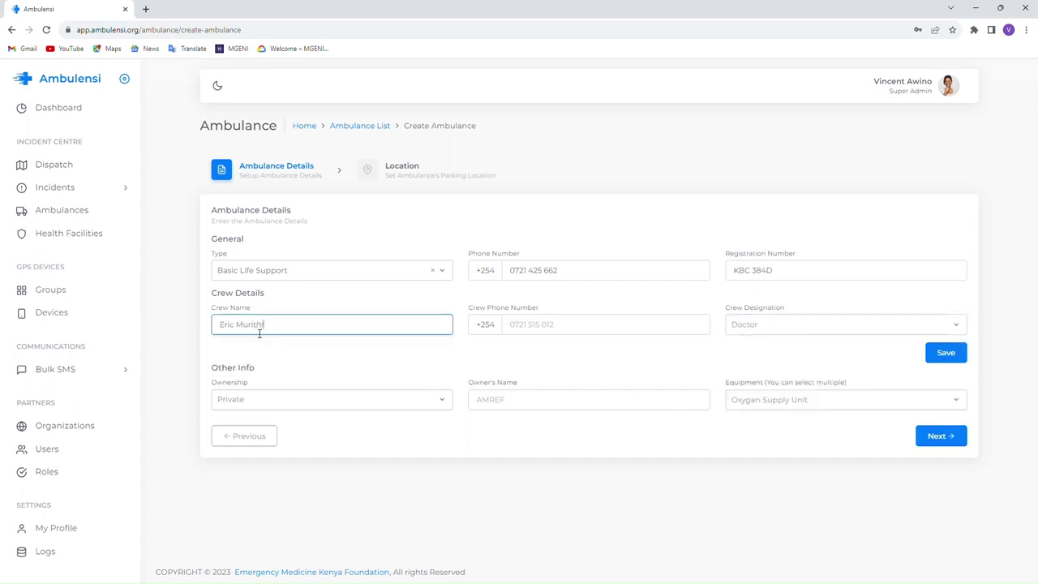
pyautogui.click(532, 333)
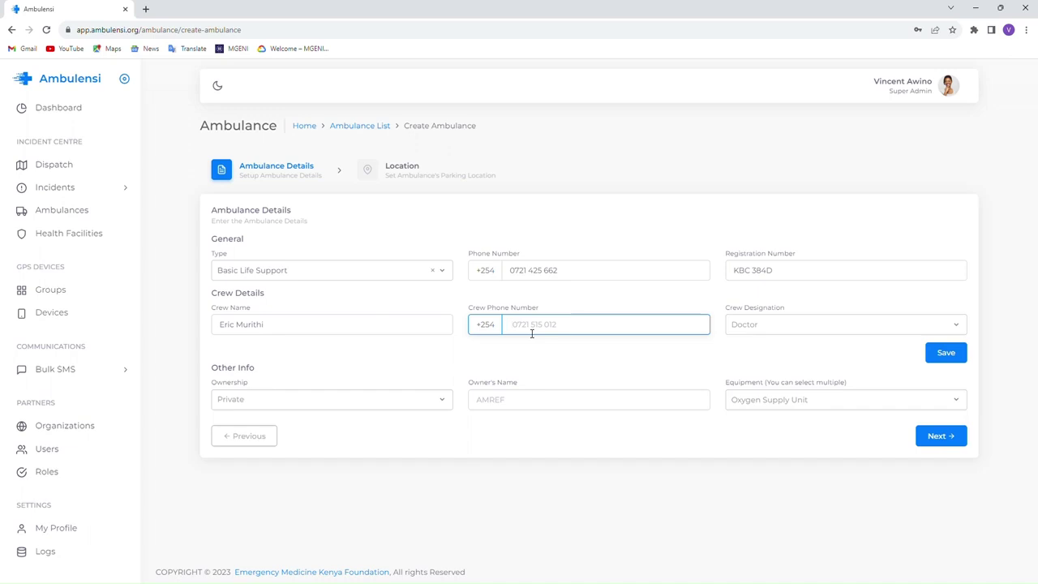
pyautogui.click(762, 326)
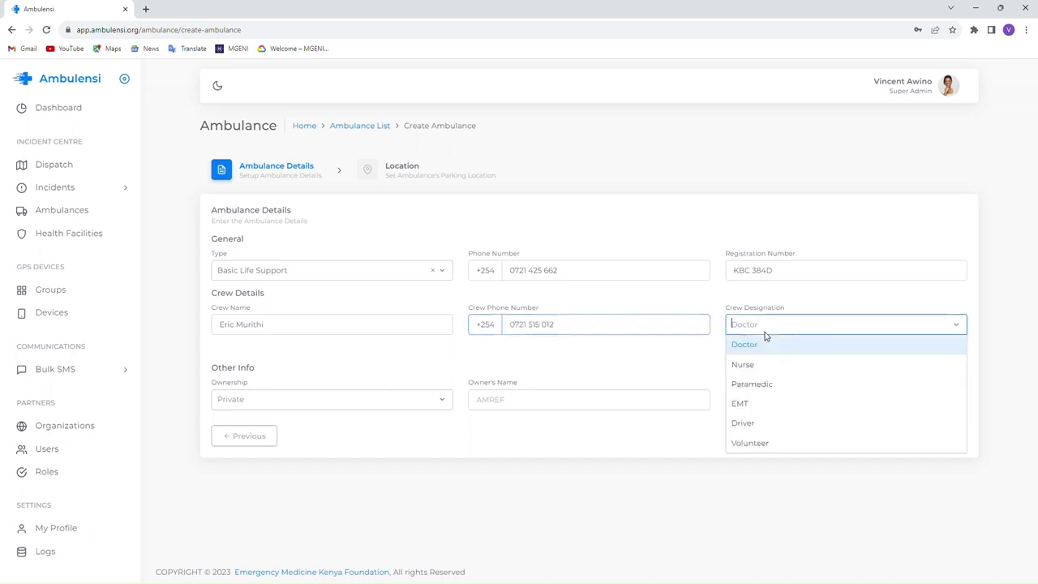
pyautogui.click(770, 423)
pyautogui.click(934, 355)
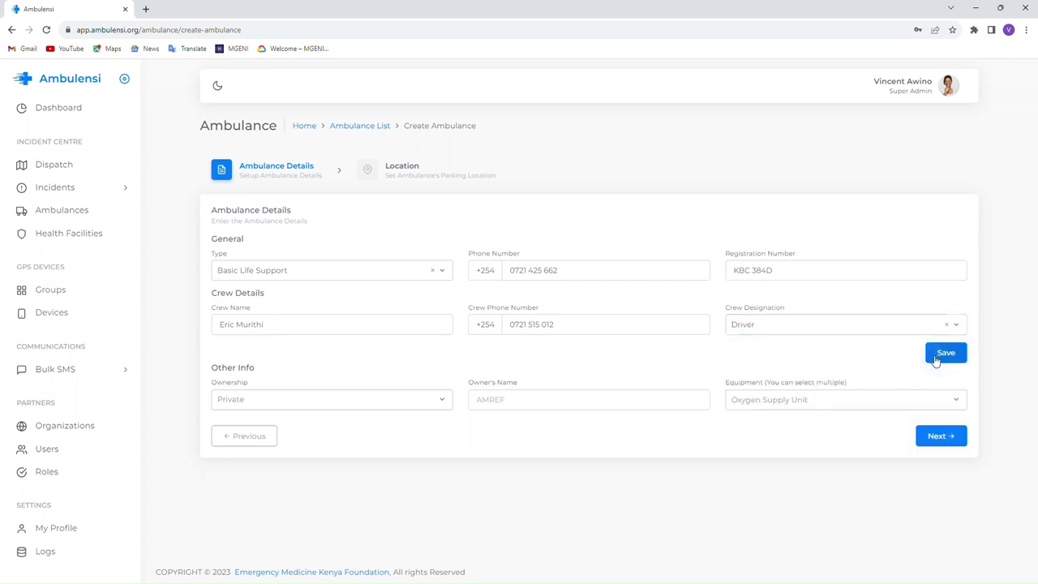
# - Add a second crew member as the Doctor, replacing the name and phone number
pyautogui.tripleClick(347, 329)
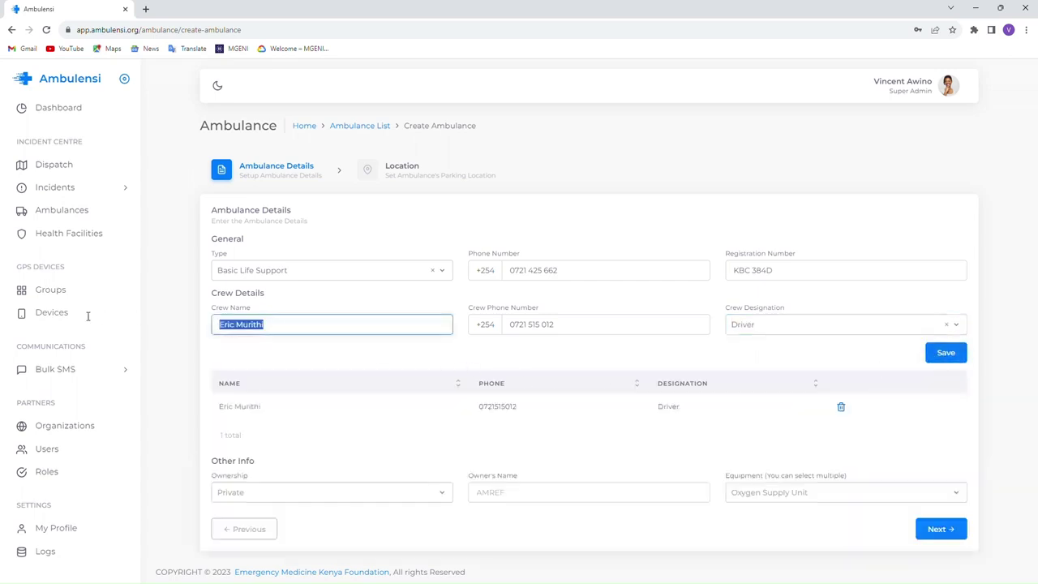
pyautogui.write('Dr')
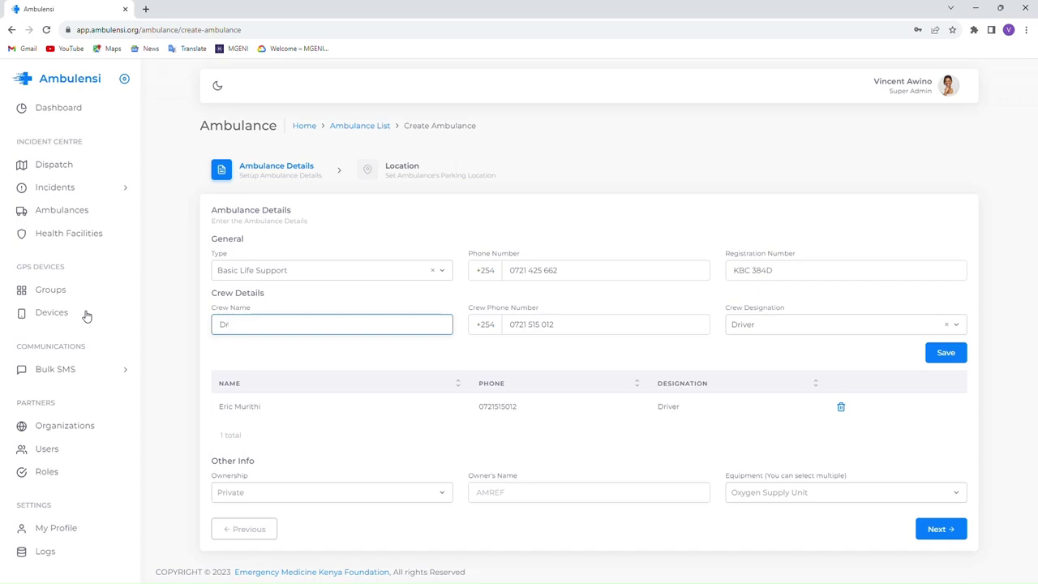
pyautogui.moveTo(579, 329); pyautogui.dragTo(509, 325)
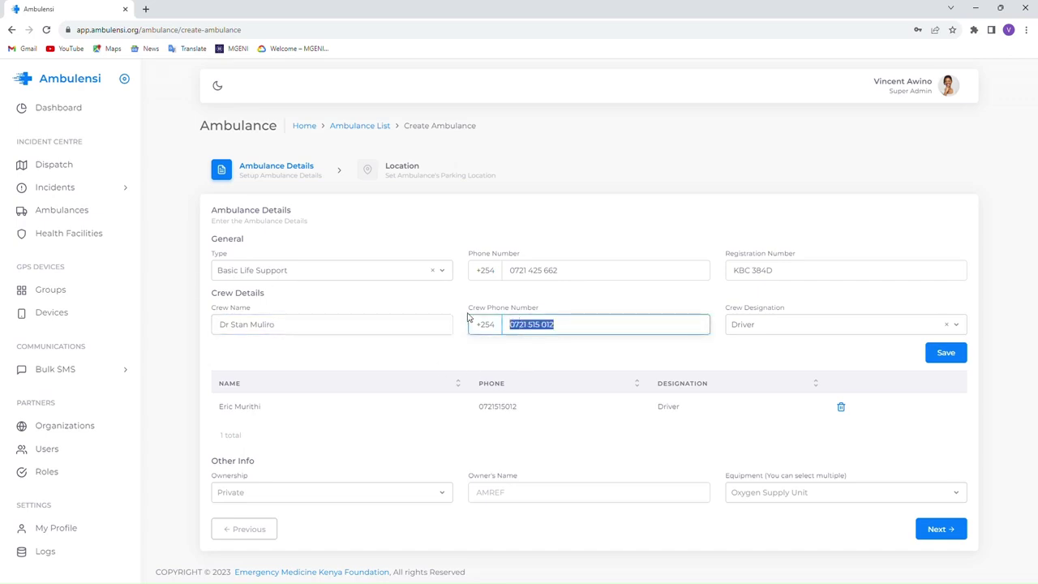
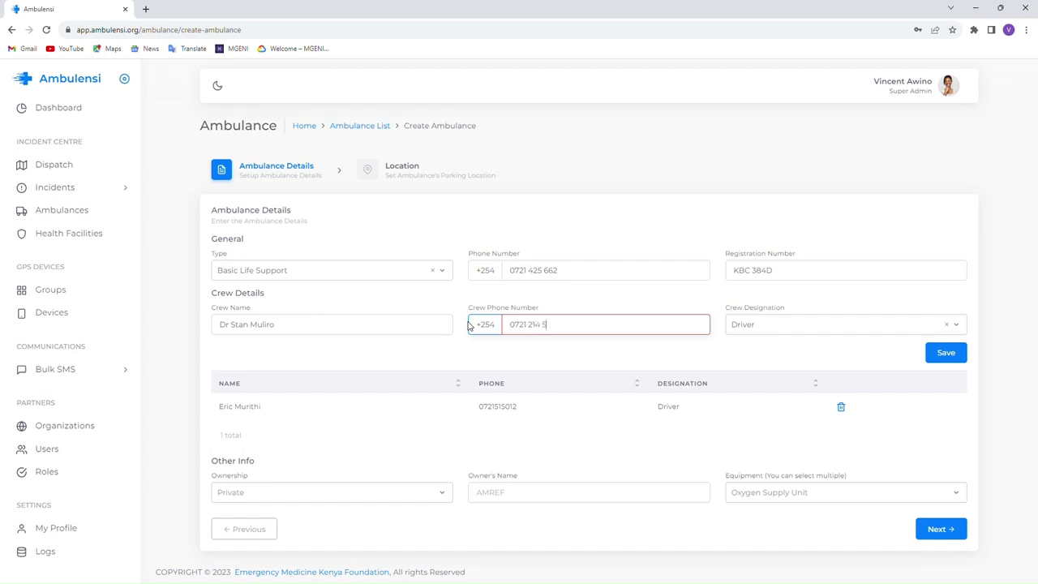
pyautogui.click(754, 327)
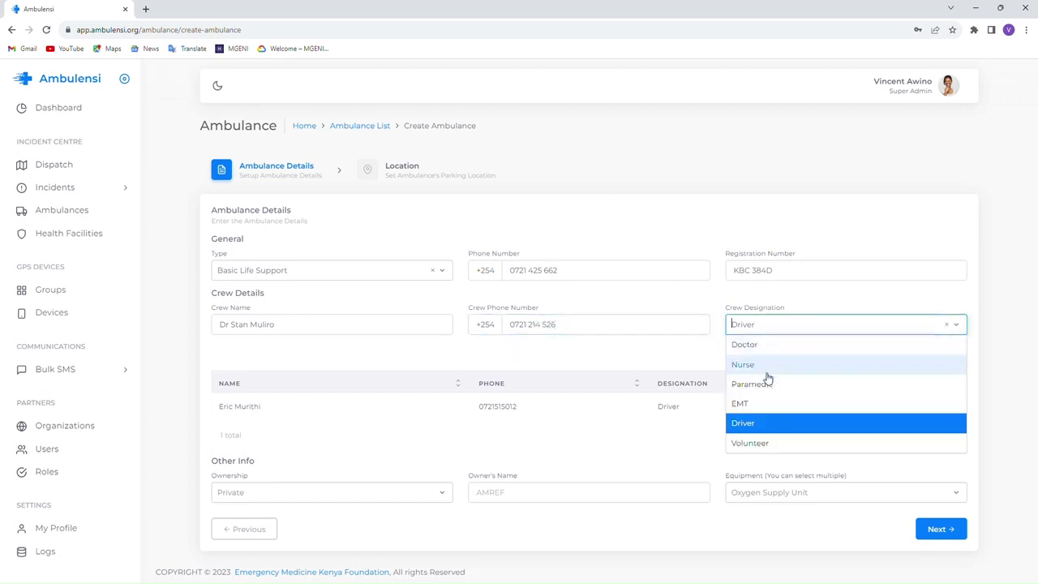
pyautogui.click(773, 345)
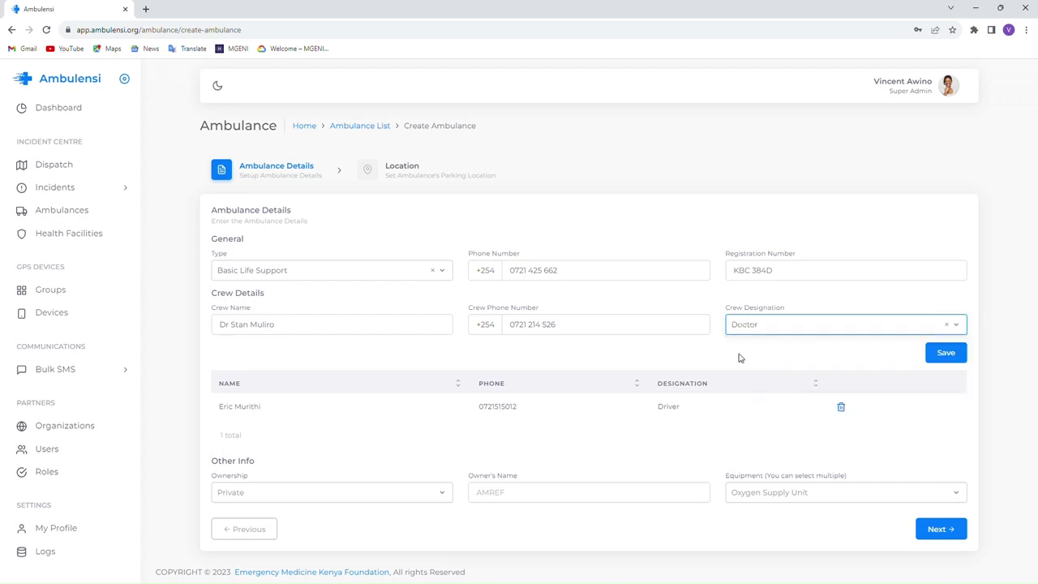
pyautogui.click(933, 354)
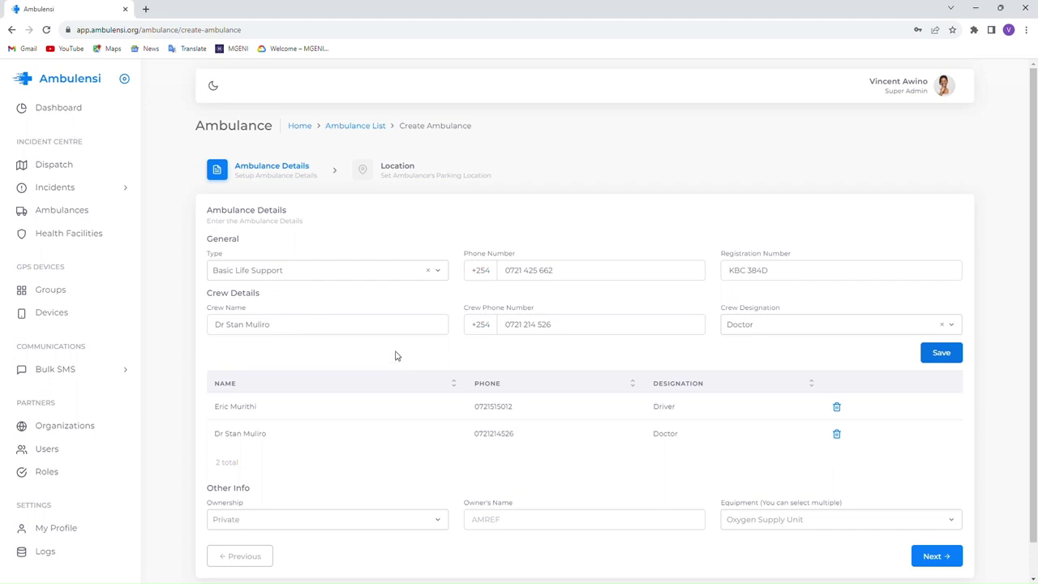
pyautogui.scroll(-1, 395, 363)
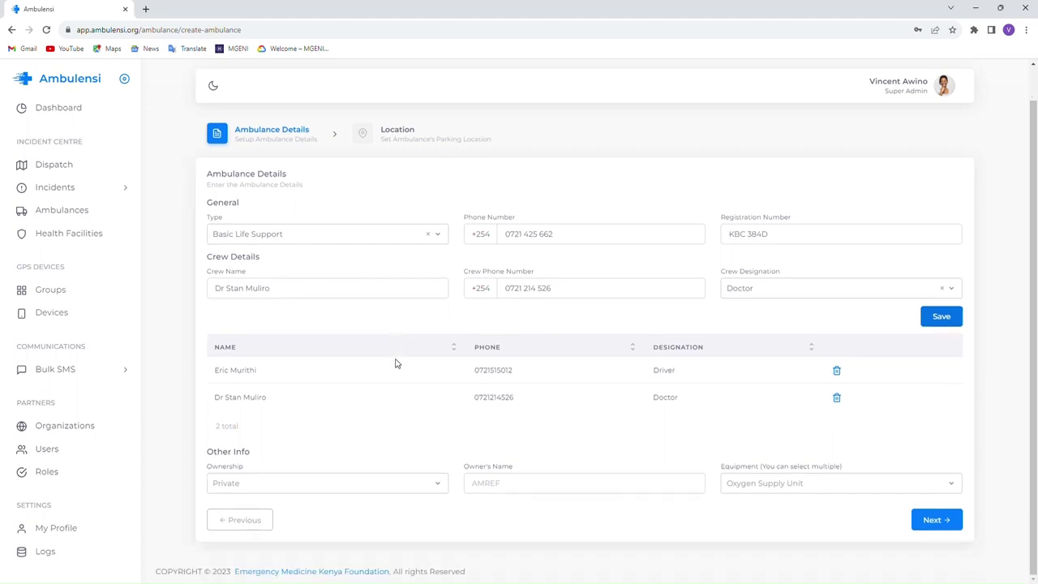
# - Set the ambulance ownership to NGO with owner Test Organization
pyautogui.click(264, 484)
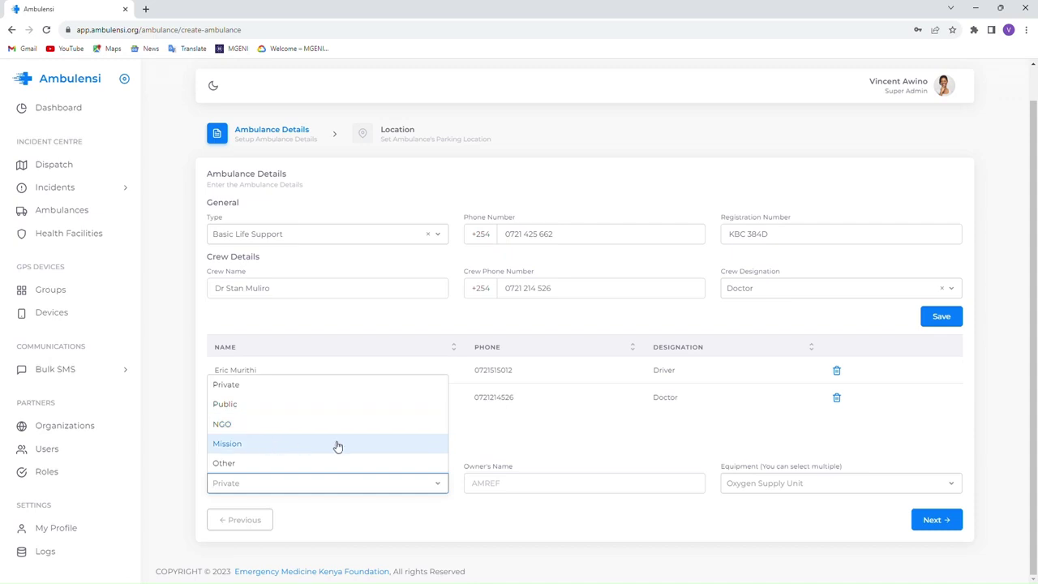
pyautogui.click(250, 429)
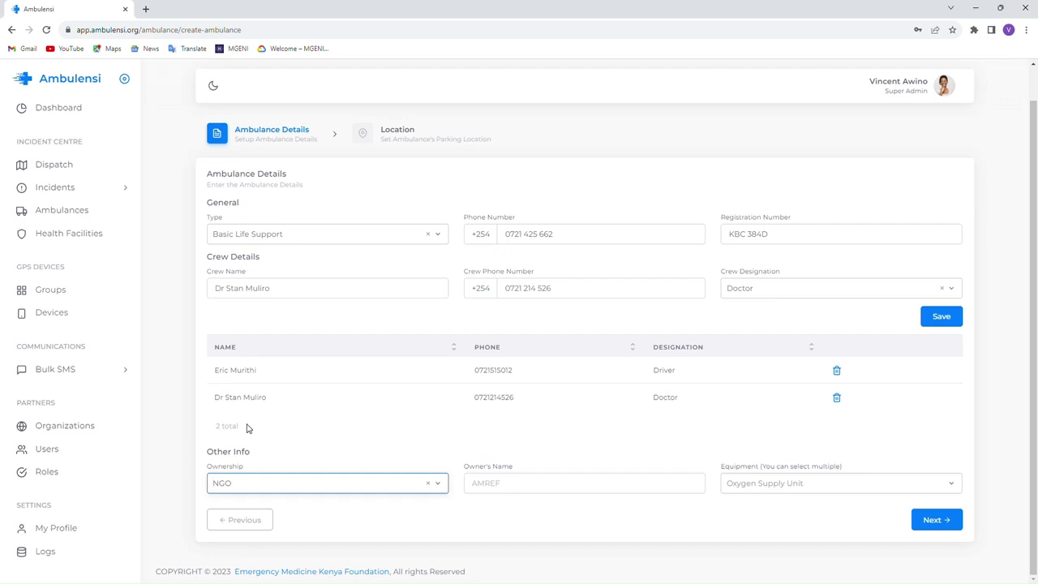
pyautogui.click(510, 485)
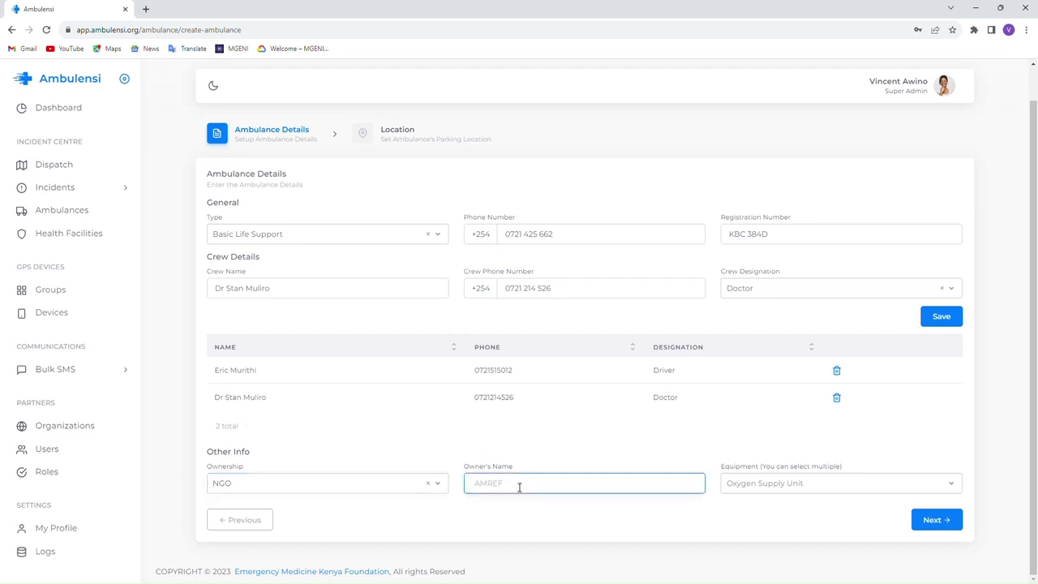
pyautogui.write('Test Organization')
# - Select all ten equipment items, from ECG monitor and defibrillator through Doctor light
pyautogui.click(779, 483)
pyautogui.click(790, 353)
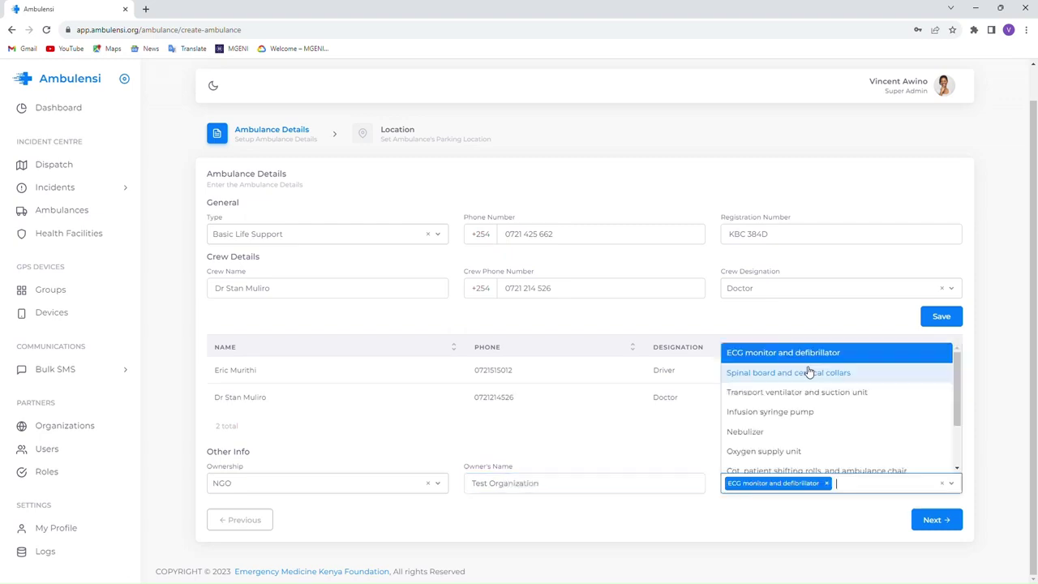
pyautogui.click(791, 372)
pyautogui.click(791, 391)
pyautogui.click(783, 411)
pyautogui.click(774, 432)
pyautogui.click(778, 451)
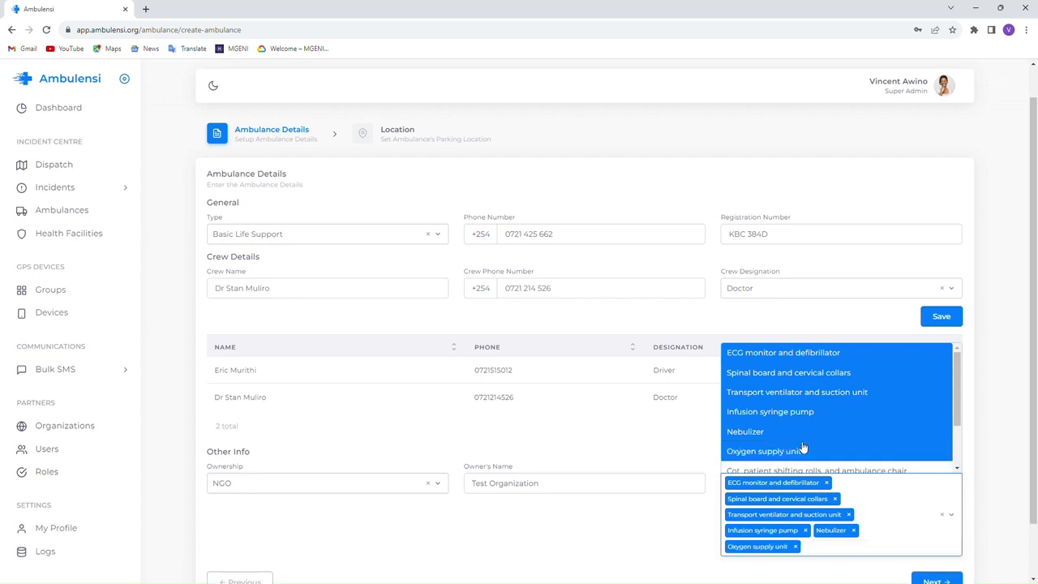
pyautogui.scroll(-2, 791, 422)
pyautogui.click(796, 403)
pyautogui.click(776, 425)
pyautogui.click(771, 444)
pyautogui.click(770, 462)
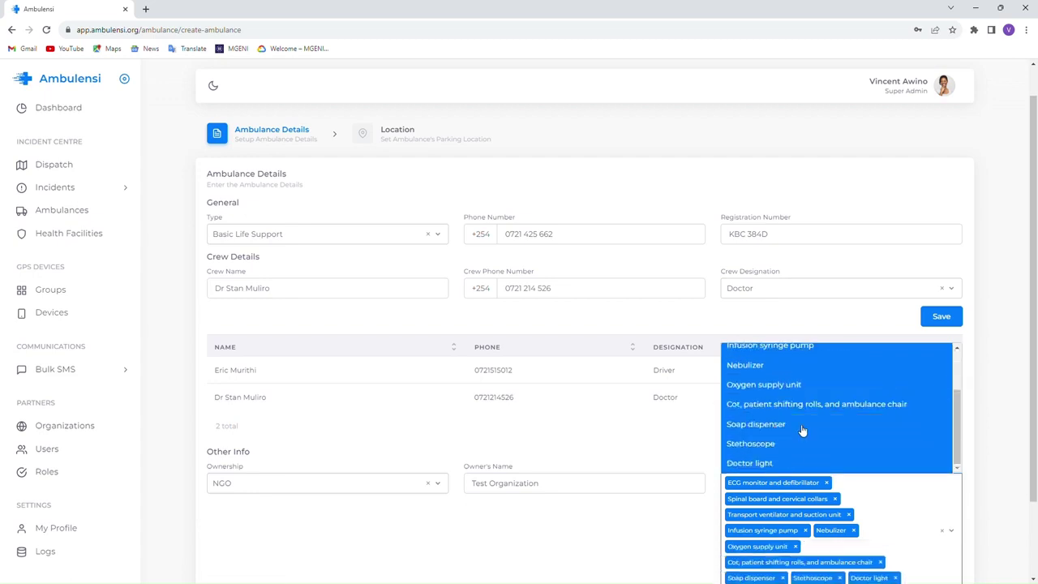
pyautogui.scroll(2, 802, 422)
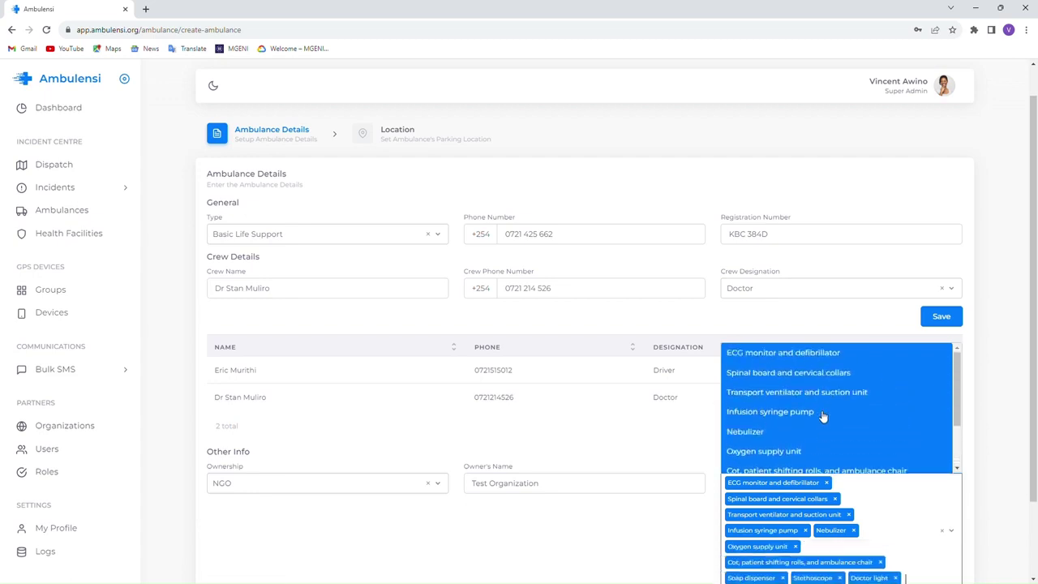
pyautogui.click(623, 573)
# - Proceed to the parking location step of the Create Ambulance form
pyautogui.scroll(-1, 779, 448)
pyautogui.scroll(-1, 780, 447)
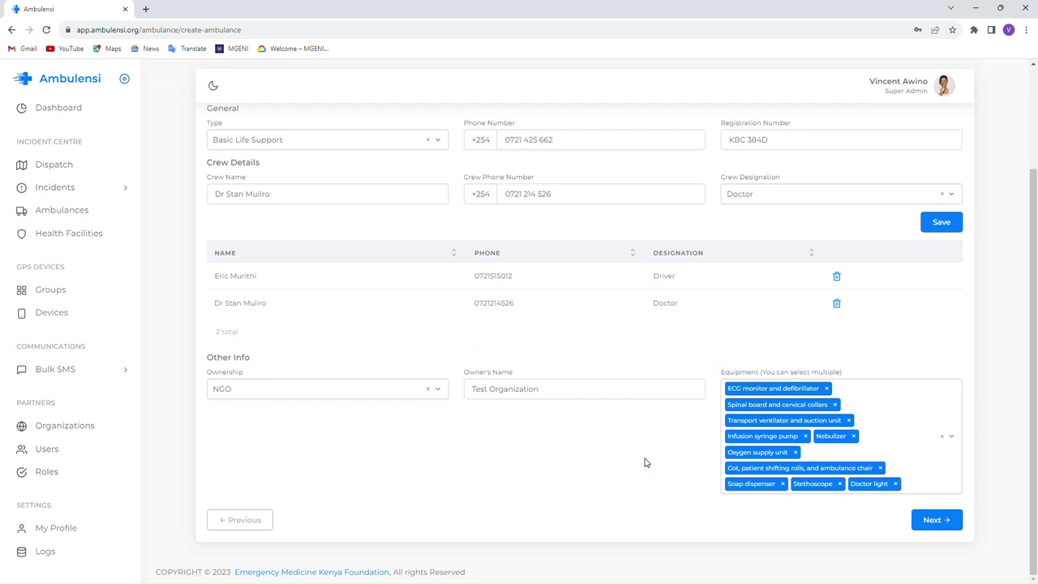
pyautogui.click(933, 519)
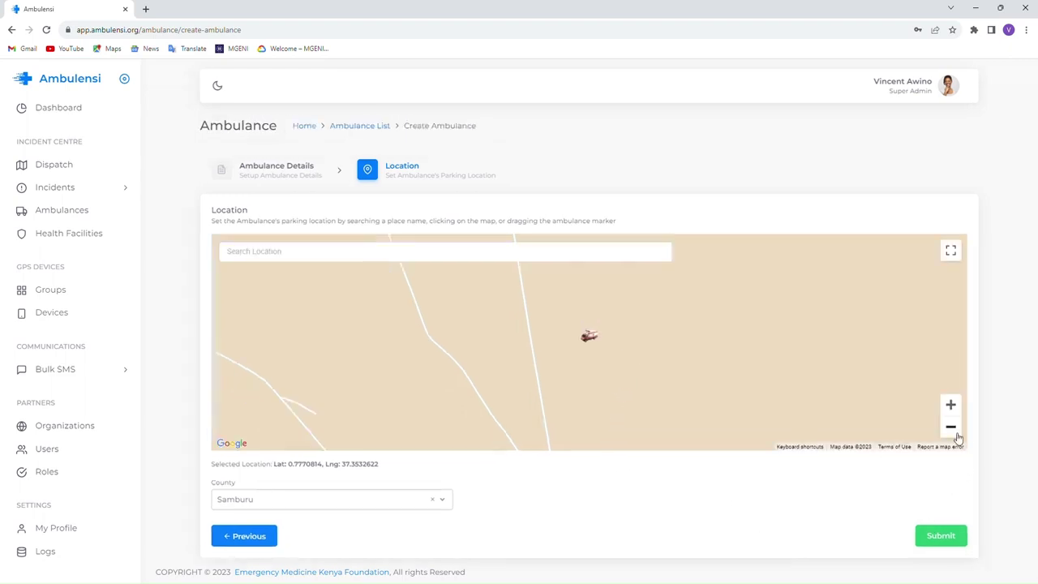
# - Zoom the map out and drag the ambulance marker over to Nairobi
pyautogui.click(956, 433)
pyautogui.click(956, 433)
pyautogui.click(956, 434)
pyautogui.click(956, 433)
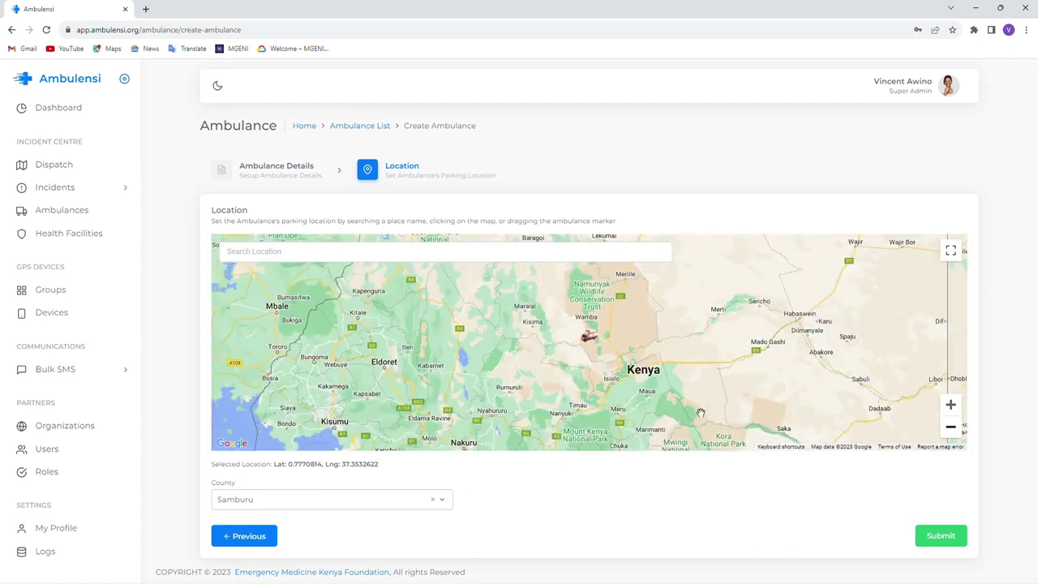
pyautogui.moveTo(689, 410); pyautogui.dragTo(738, 388)
pyautogui.moveTo(688, 415); pyautogui.dragTo(717, 391)
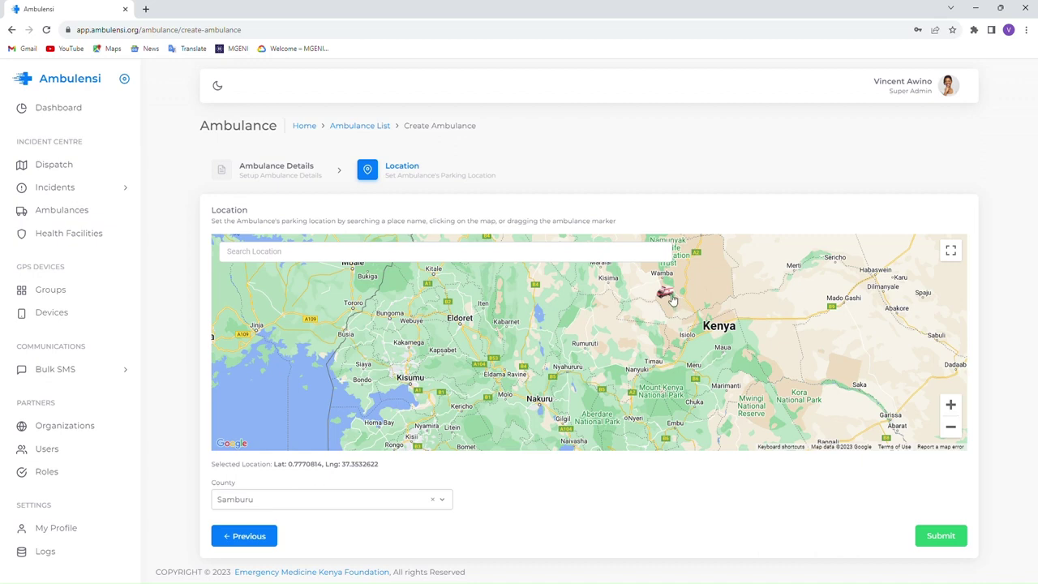
pyautogui.moveTo(668, 296)
pyautogui.mouseDown()
pyautogui.moveTo(680, 313)
pyautogui.moveTo(673, 369)
pyautogui.moveTo(600, 416)
pyautogui.moveTo(508, 410)
pyautogui.moveTo(576, 425)
pyautogui.mouseUp()
pyautogui.moveTo(660, 424); pyautogui.dragTo(667, 331)
pyautogui.moveTo(660, 394); pyautogui.dragTo(637, 364)
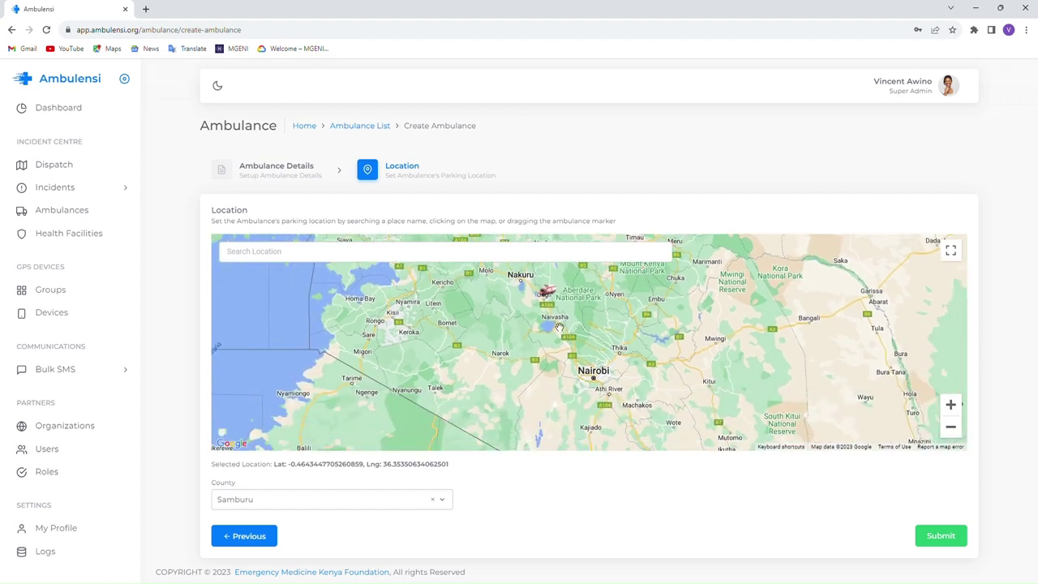
pyautogui.moveTo(555, 293); pyautogui.dragTo(599, 372)
# - Zoom into Nairobi and place the ambulance marker near Kileleshwa as its parking spot
pyautogui.click(951, 404)
pyautogui.click(951, 404)
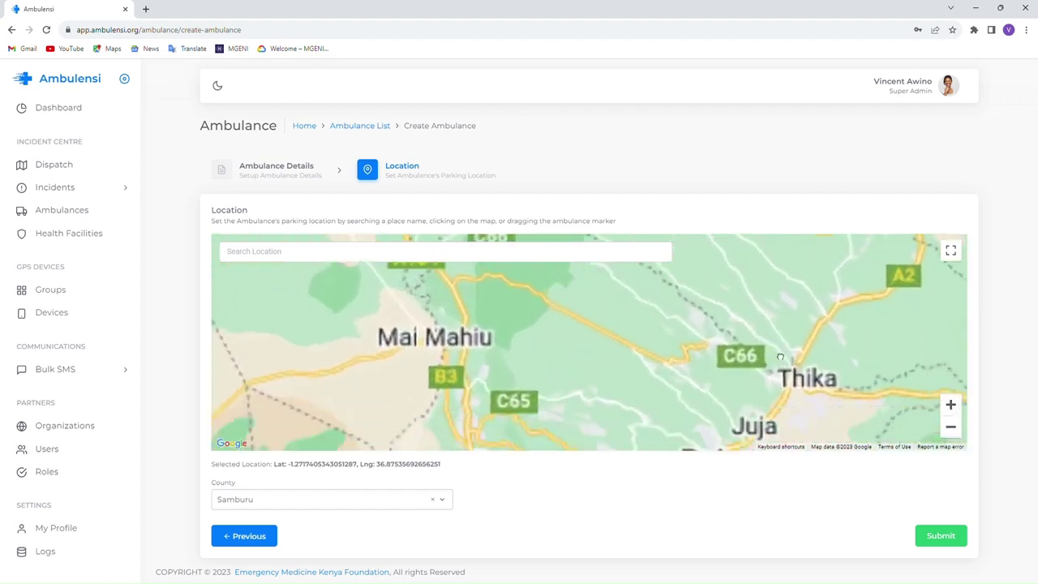
pyautogui.click(950, 403)
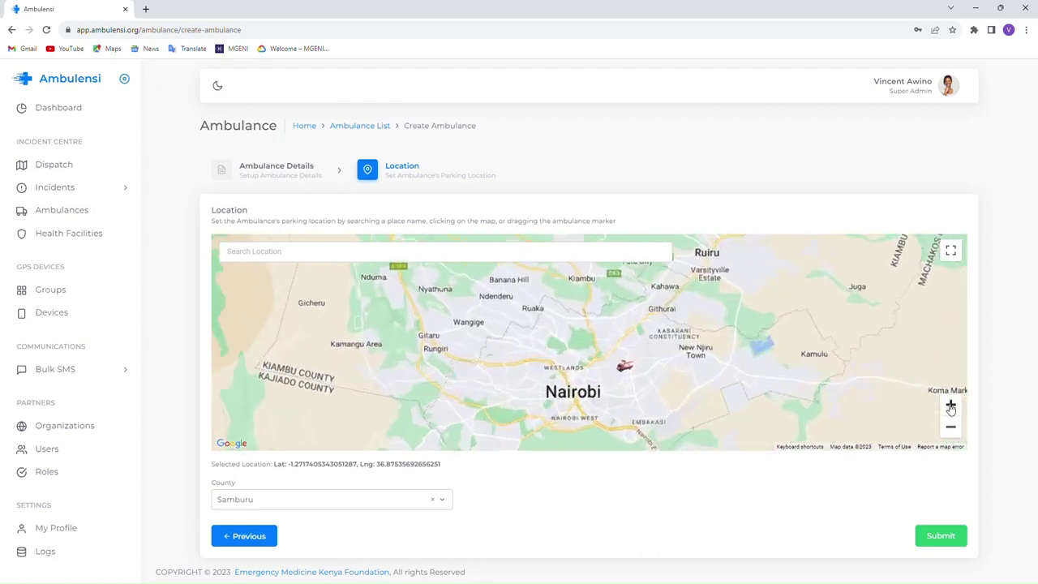
pyautogui.click(951, 404)
pyautogui.moveTo(803, 407); pyautogui.dragTo(804, 368)
pyautogui.moveTo(658, 444); pyautogui.dragTo(673, 412)
pyautogui.click(950, 404)
pyautogui.moveTo(933, 325)
pyautogui.mouseDown()
pyautogui.moveTo(740, 368)
pyautogui.moveTo(425, 405)
pyautogui.moveTo(371, 397)
pyautogui.mouseUp()
pyautogui.moveTo(522, 404); pyautogui.dragTo(736, 388)
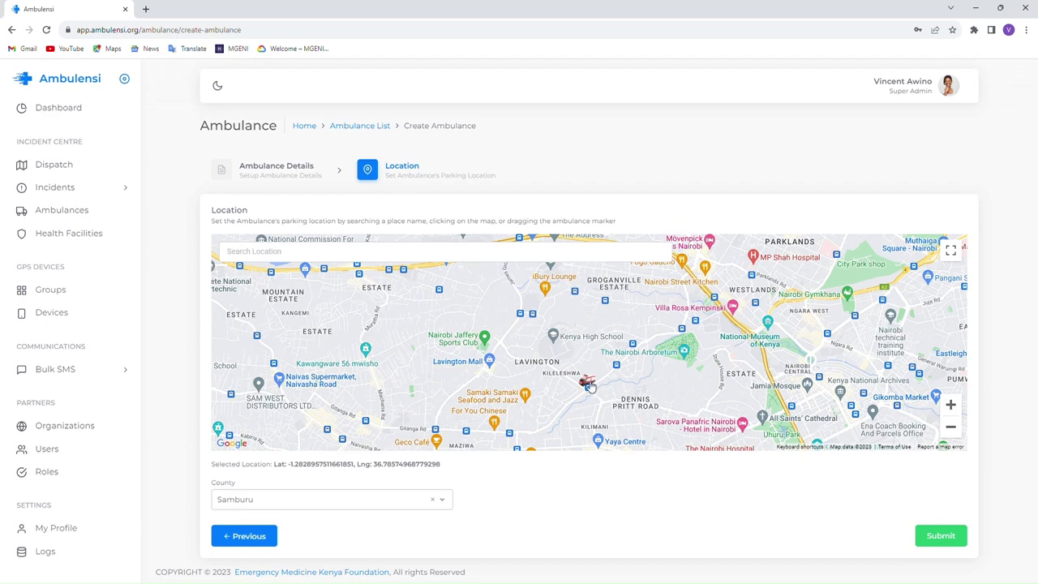
pyautogui.moveTo(589, 385)
pyautogui.mouseDown()
pyautogui.moveTo(619, 381)
pyautogui.moveTo(594, 359)
pyautogui.moveTo(621, 394)
pyautogui.moveTo(681, 408)
pyautogui.mouseUp()
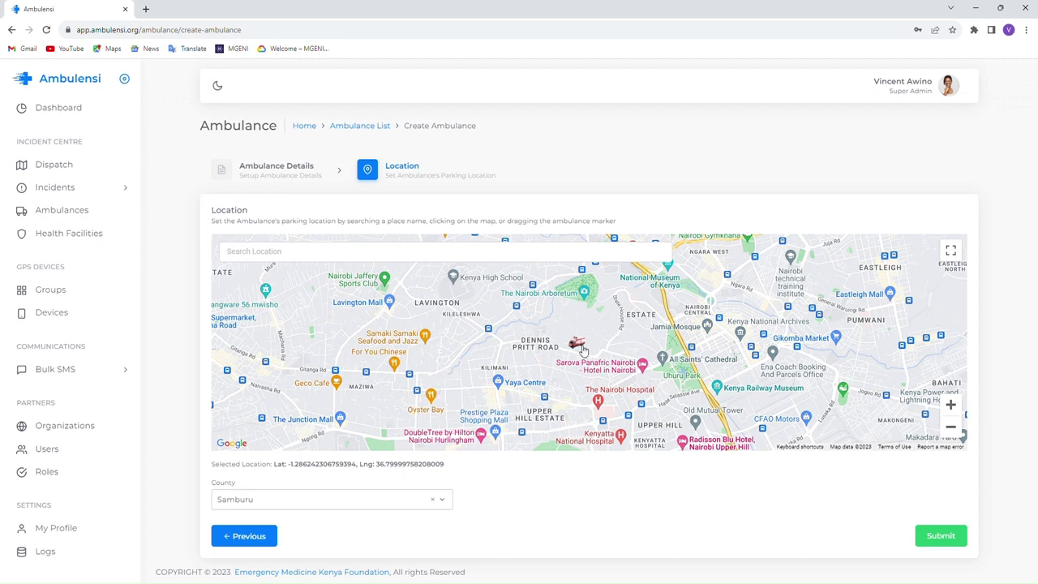
pyautogui.click(442, 366)
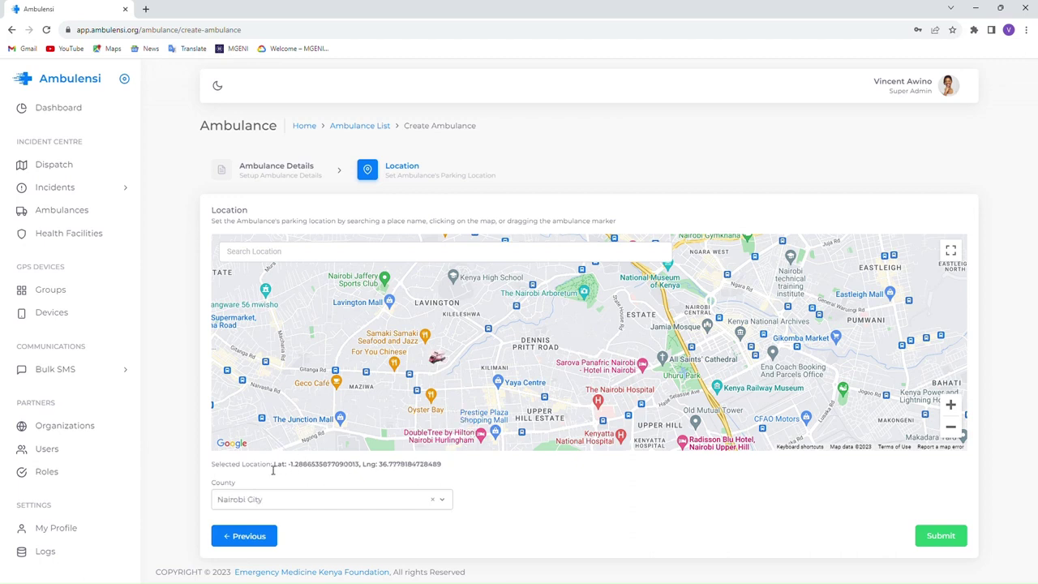
pyautogui.moveTo(279, 467); pyautogui.dragTo(257, 469)
pyautogui.click(452, 469)
pyautogui.click(212, 474)
# - Search 'Nairobi Women', choose Nairobi Womens Hospital, and submit ambulance KBC 384D
pyautogui.click(254, 253)
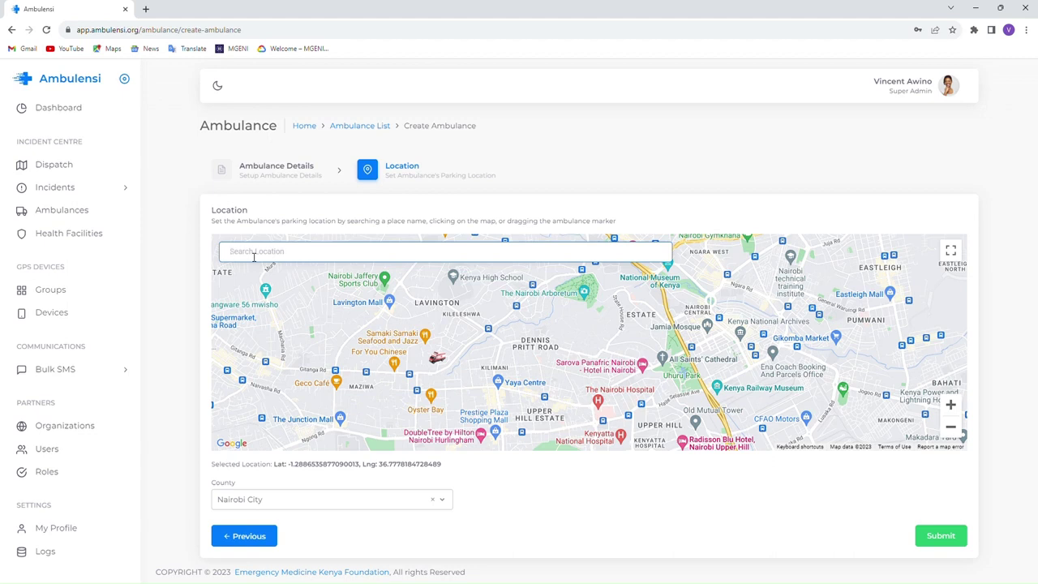
pyautogui.write('Nairobi')
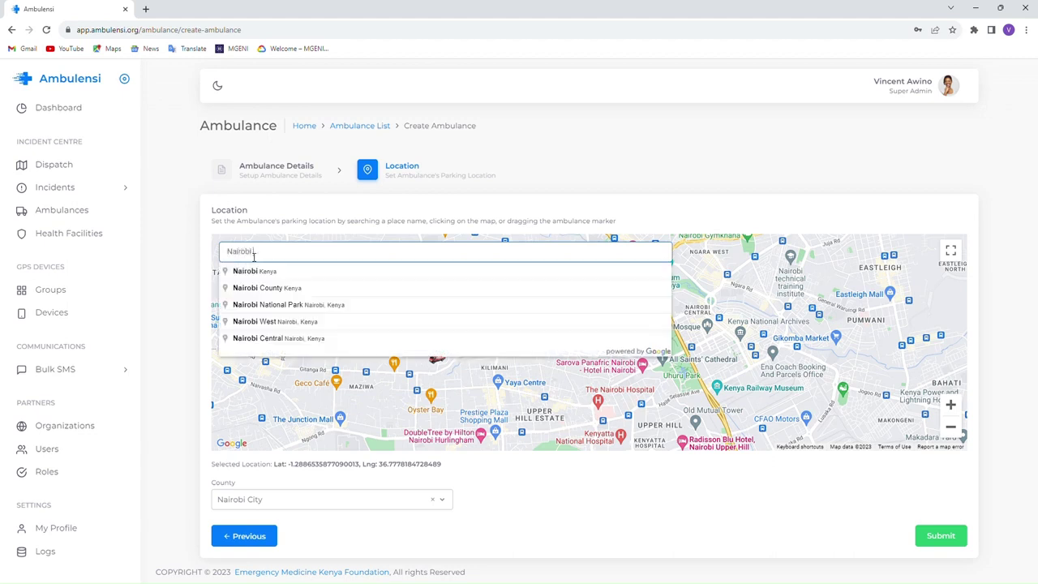
pyautogui.write(' Women')
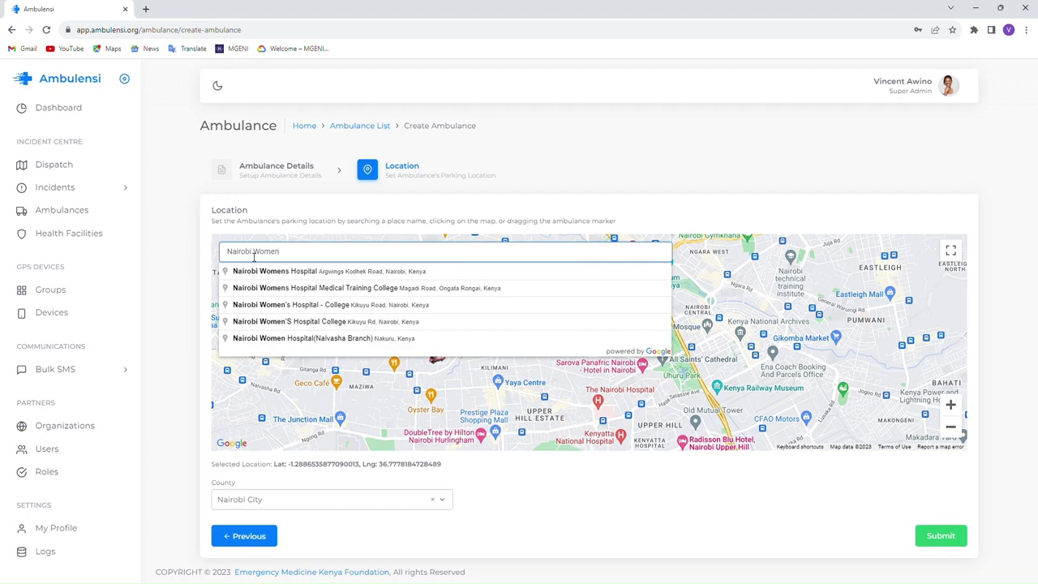
pyautogui.click(370, 274)
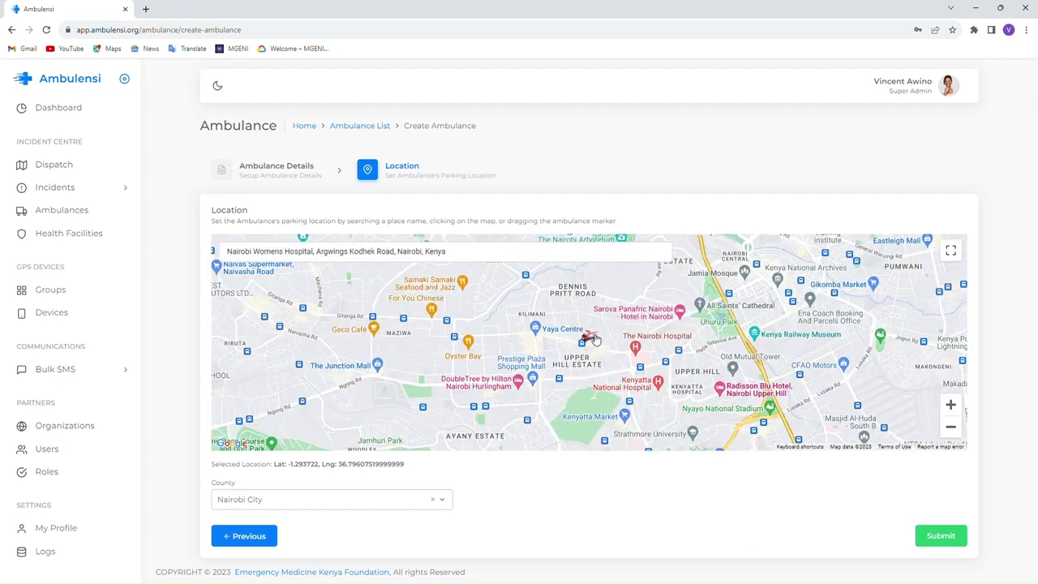
pyautogui.click(951, 405)
pyautogui.click(951, 404)
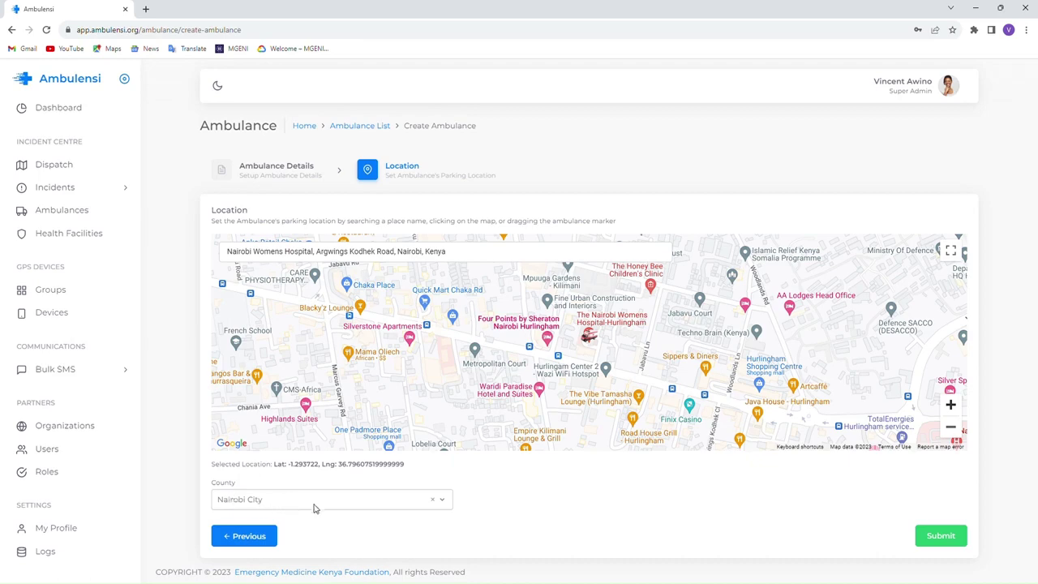
pyautogui.click(938, 538)
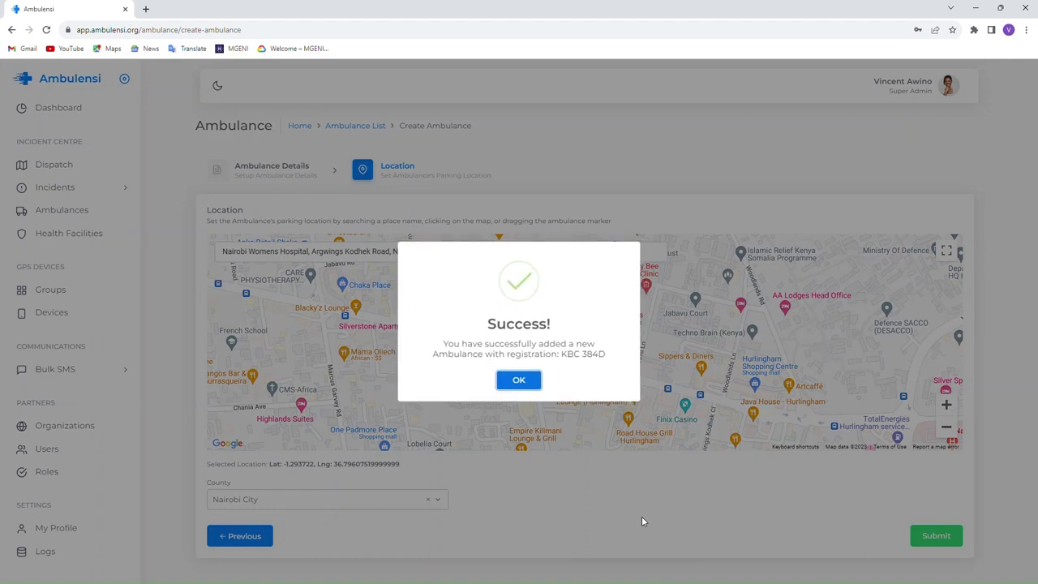
pyautogui.click(526, 385)
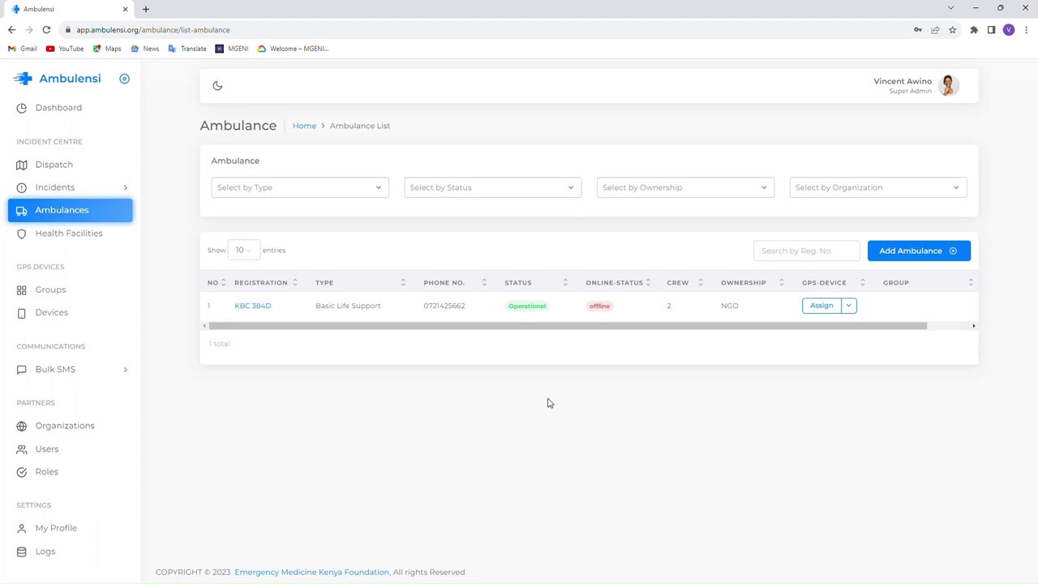
# - Open the GPS Devices list, which shows 0 devices
pyautogui.click(53, 316)
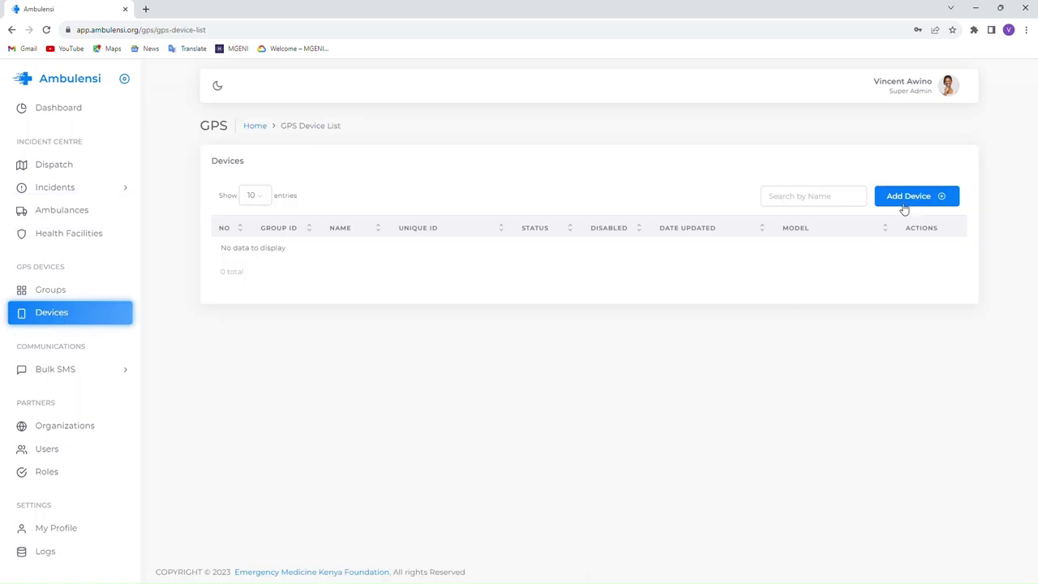
# - Open the Create GPS-Device form and find its Group dropdown has no items
pyautogui.click(905, 200)
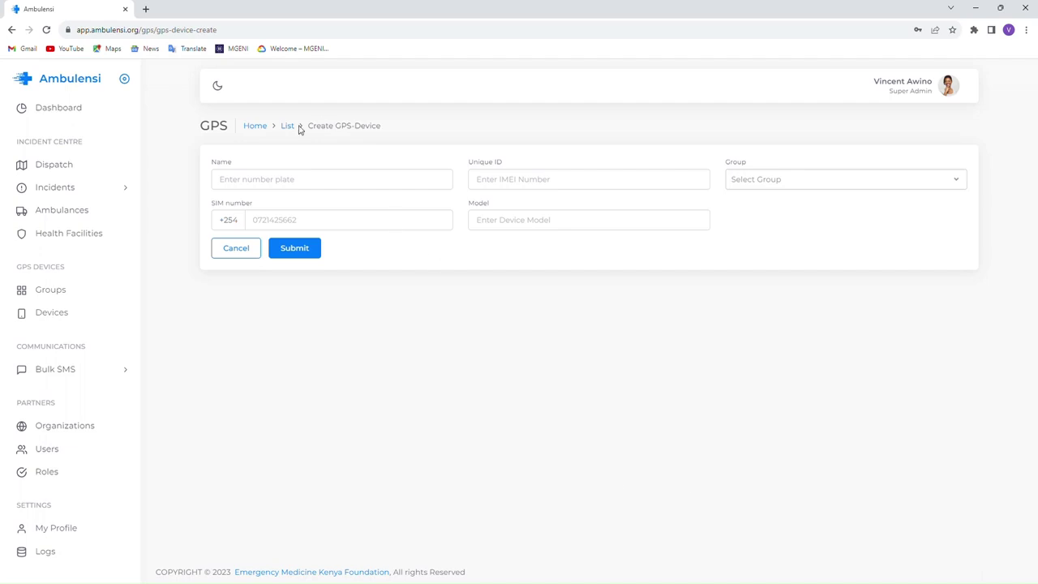
pyautogui.click(267, 186)
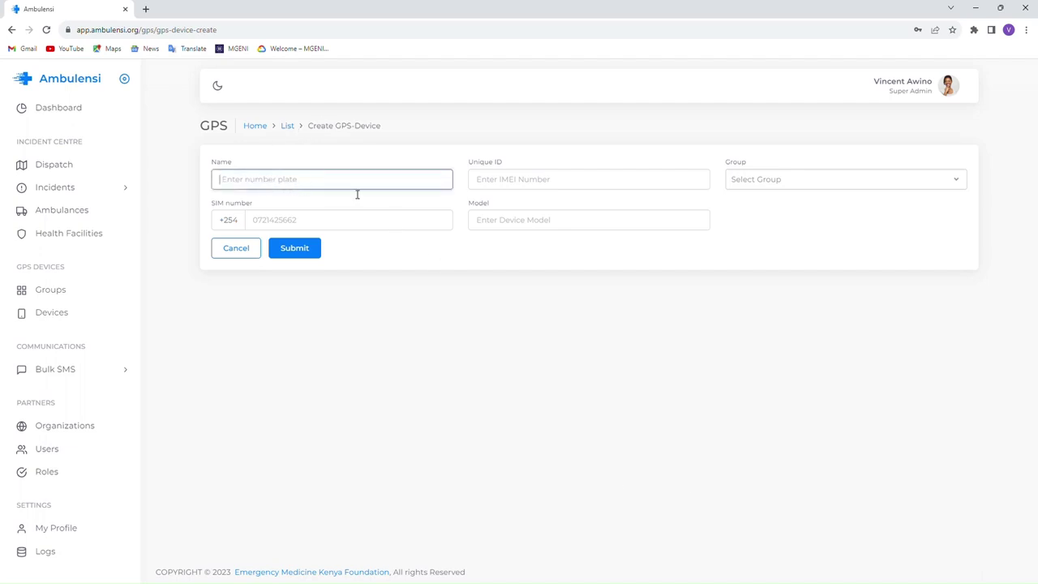
pyautogui.click(495, 184)
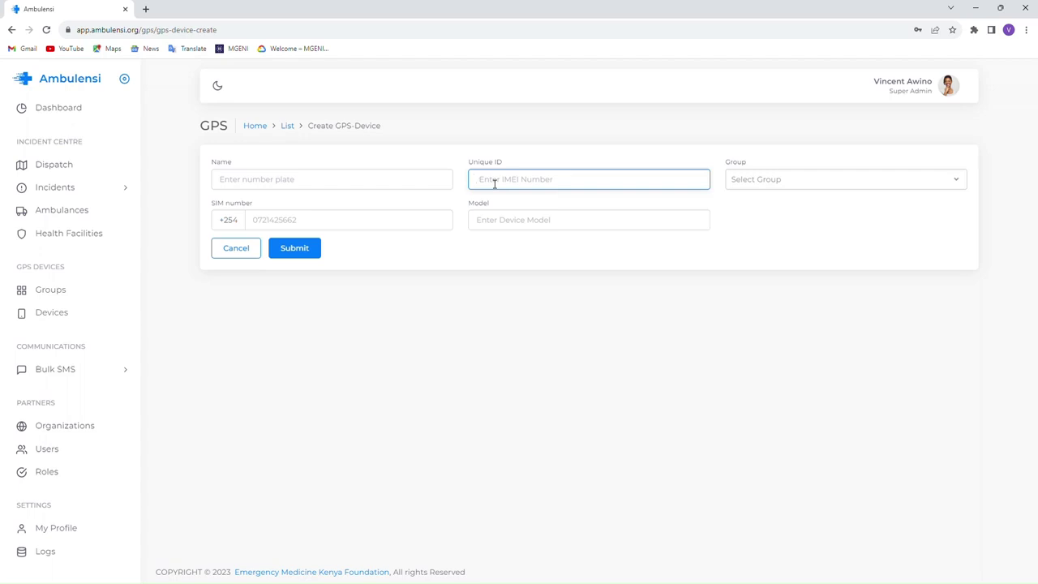
pyautogui.click(761, 183)
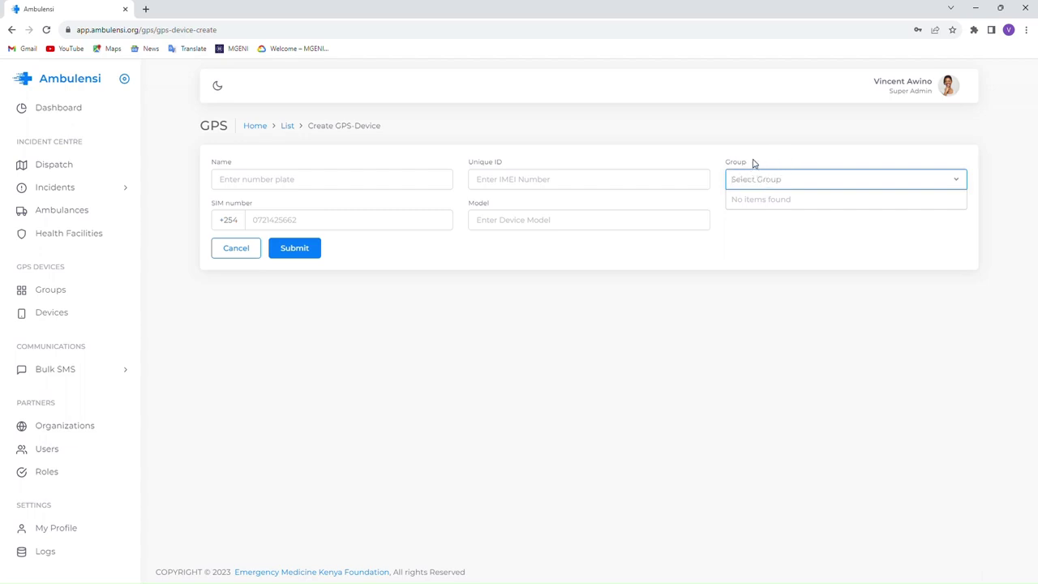
pyautogui.click(752, 163)
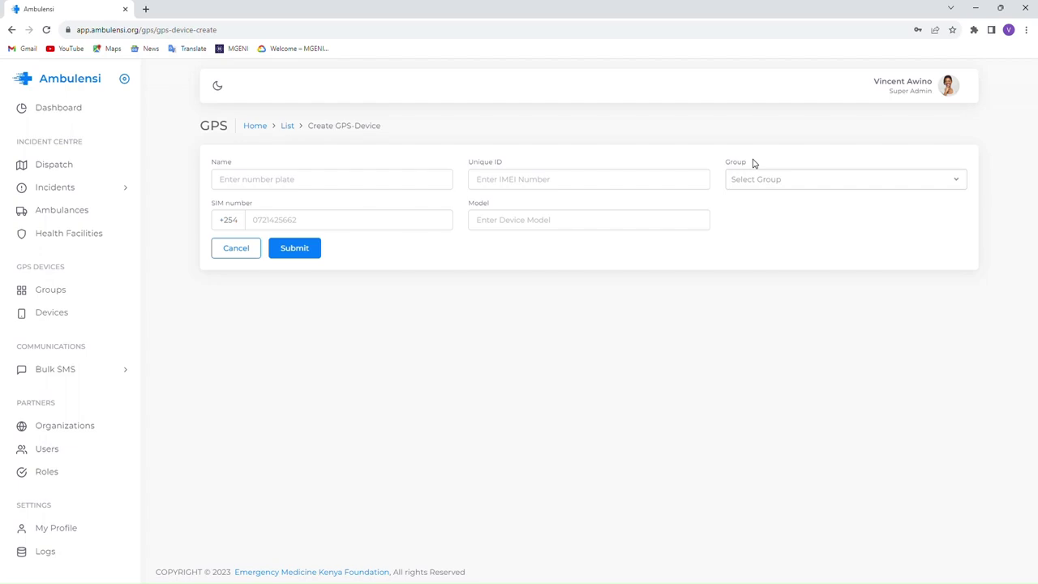
pyautogui.click(760, 179)
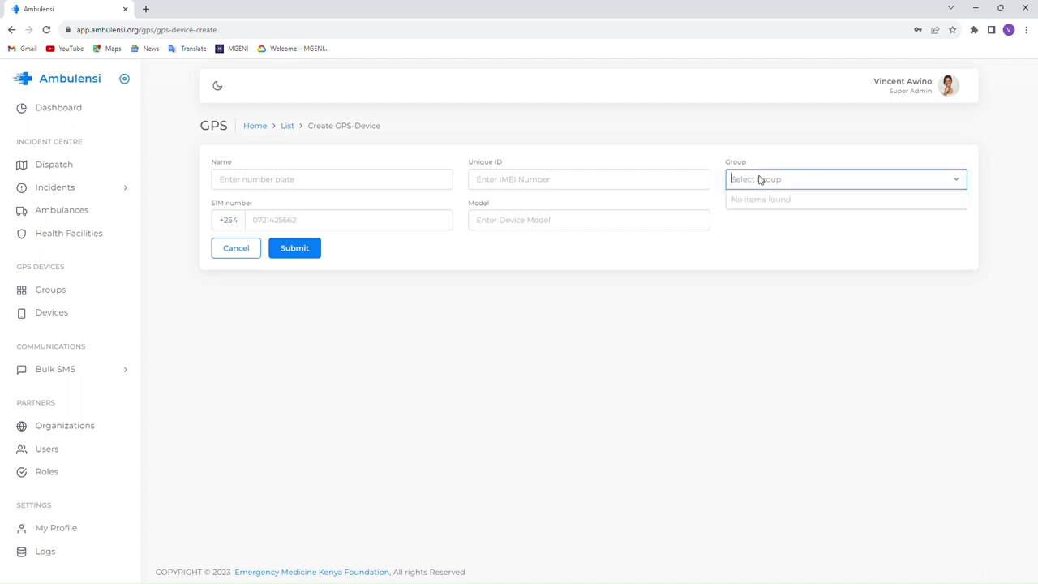
pyautogui.click(754, 162)
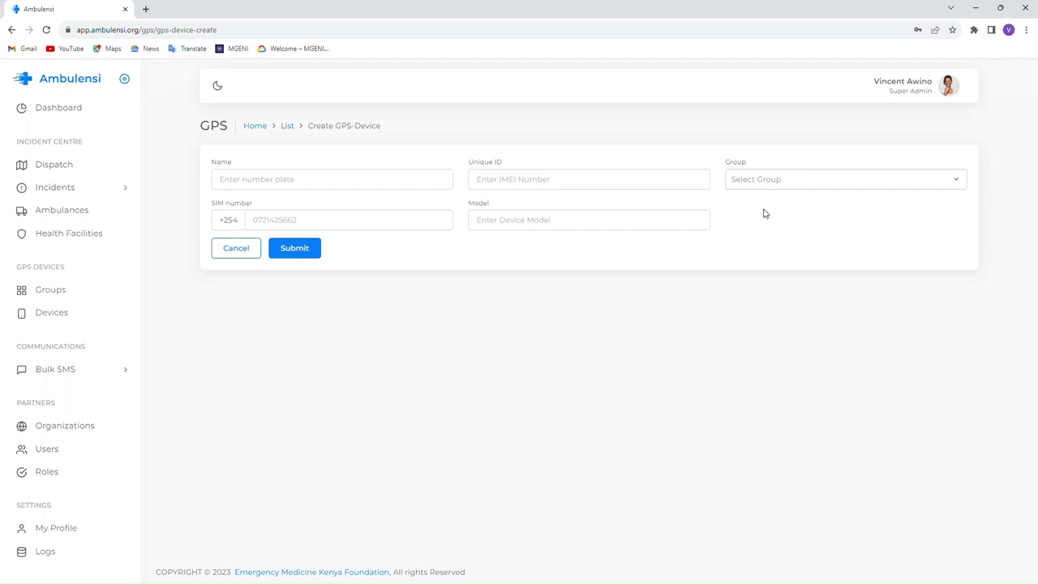
# - Leave SIM and Model blank, confirm Group is still empty, then go to Groups
pyautogui.click(258, 223)
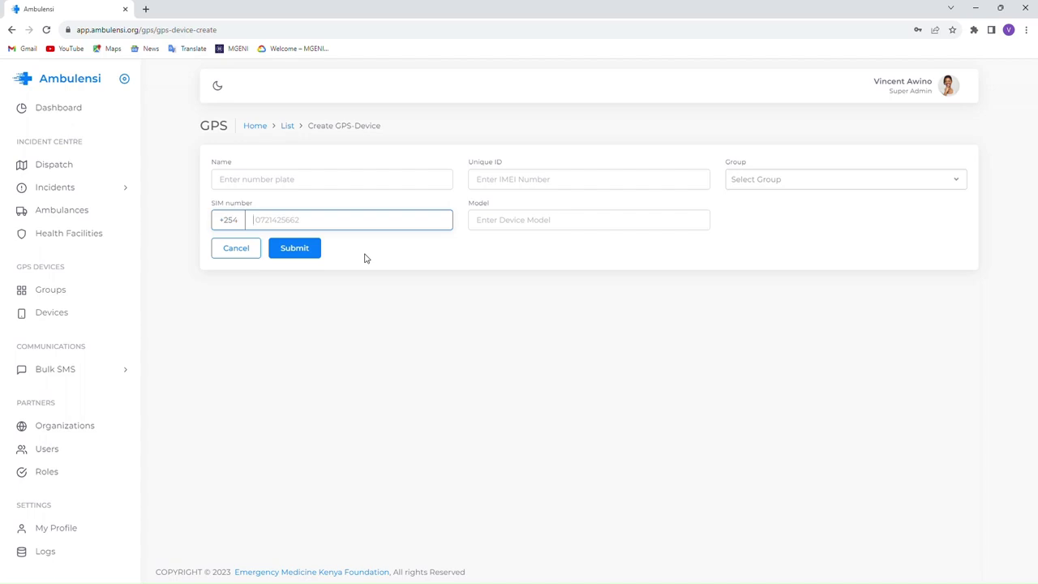
pyautogui.click(571, 225)
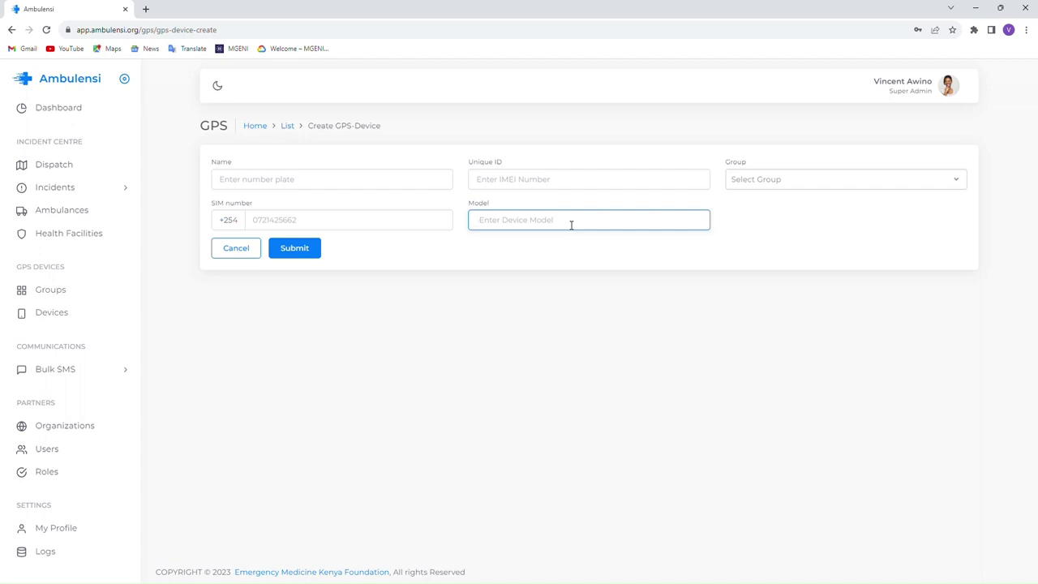
pyautogui.click(763, 180)
pyautogui.click(760, 238)
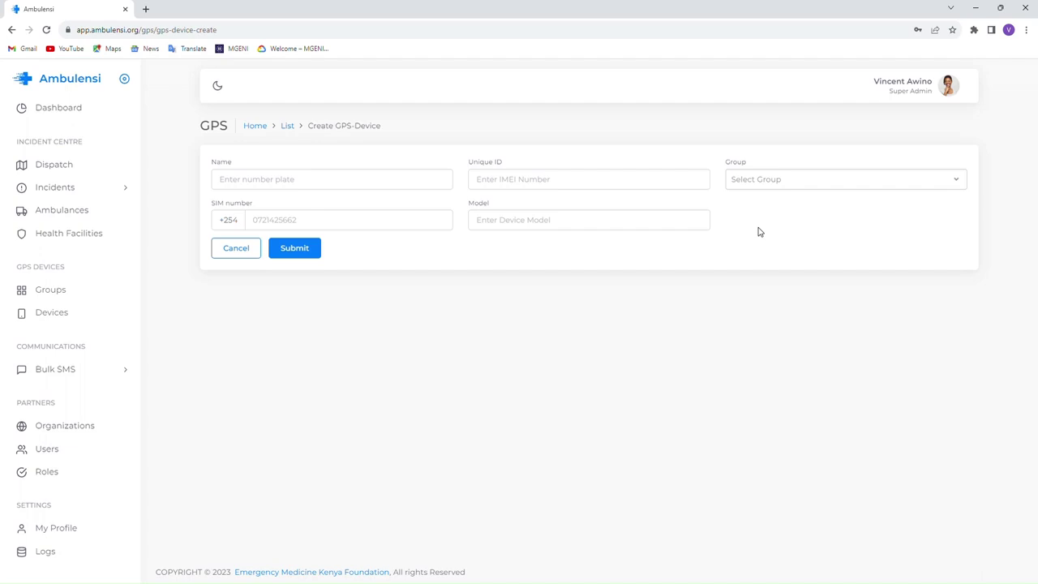
pyautogui.click(55, 292)
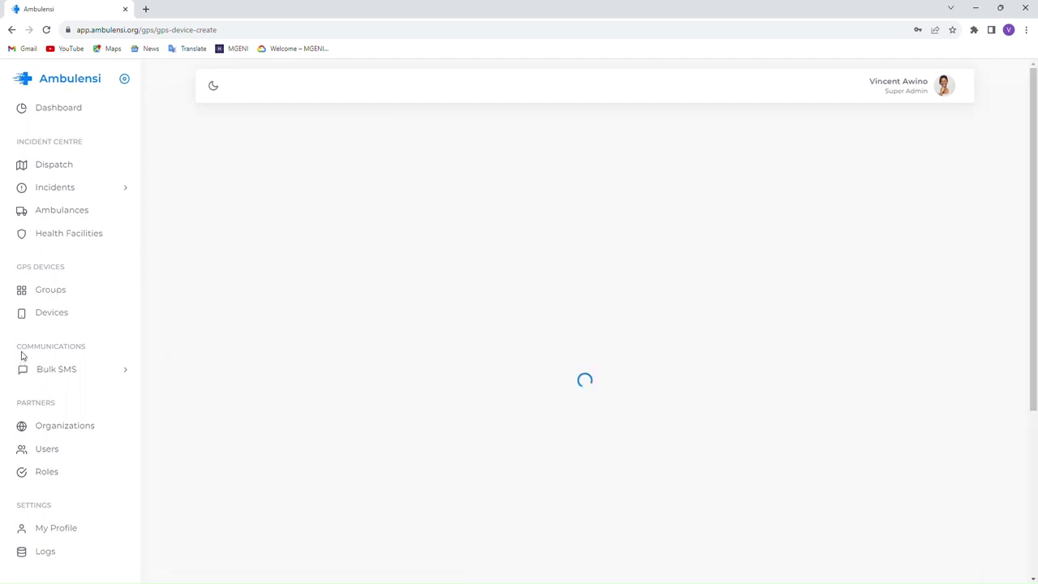
# - Create GPS group 'Nairobi Devices' for Nairobi City county, then go to Devices
pyautogui.click(49, 293)
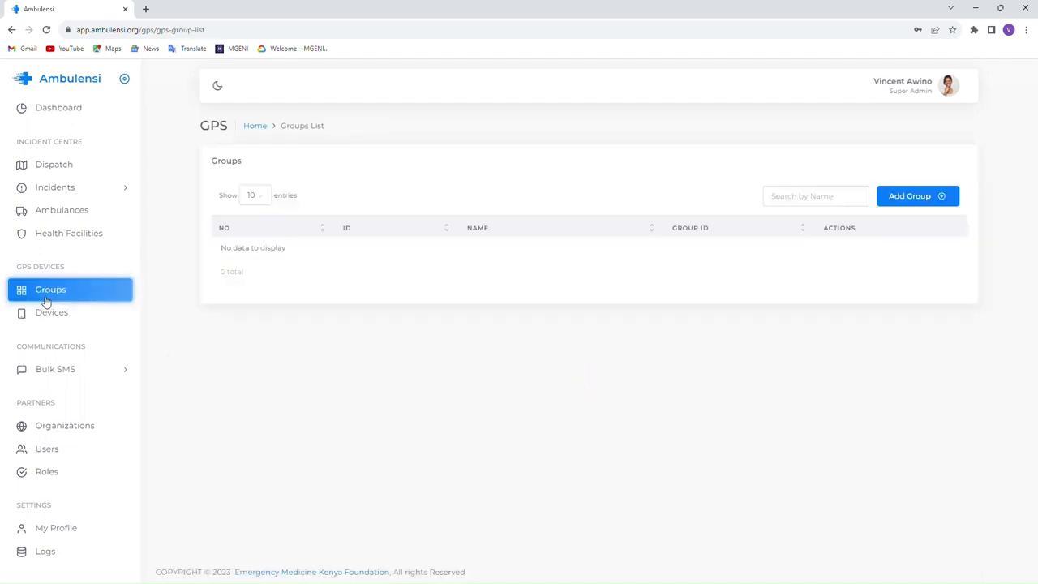
pyautogui.click(914, 200)
pyautogui.click(260, 185)
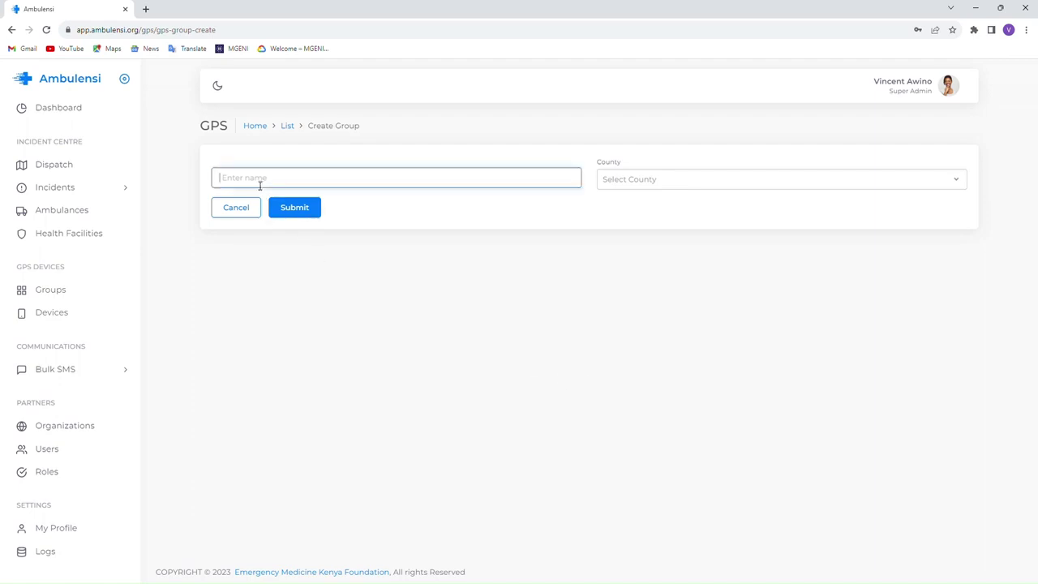
pyautogui.write('Nairobi Devices')
pyautogui.press('BackSpace')
pyautogui.press('BackSpace')
pyautogui.press('BackSpace')
pyautogui.press('BackSpace')
pyautogui.write('ices')
pyautogui.click(622, 179)
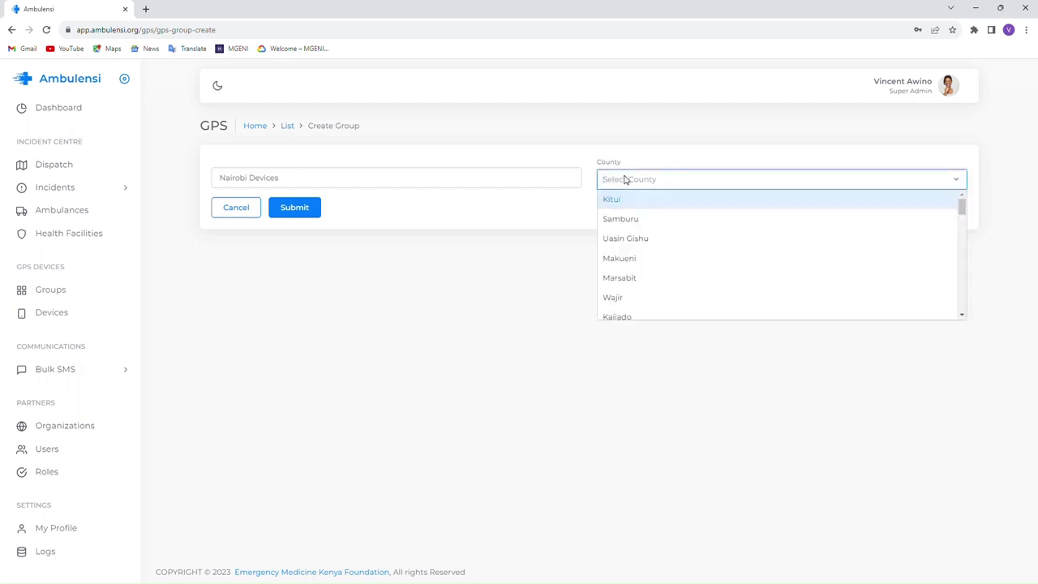
pyautogui.write('Nairobi')
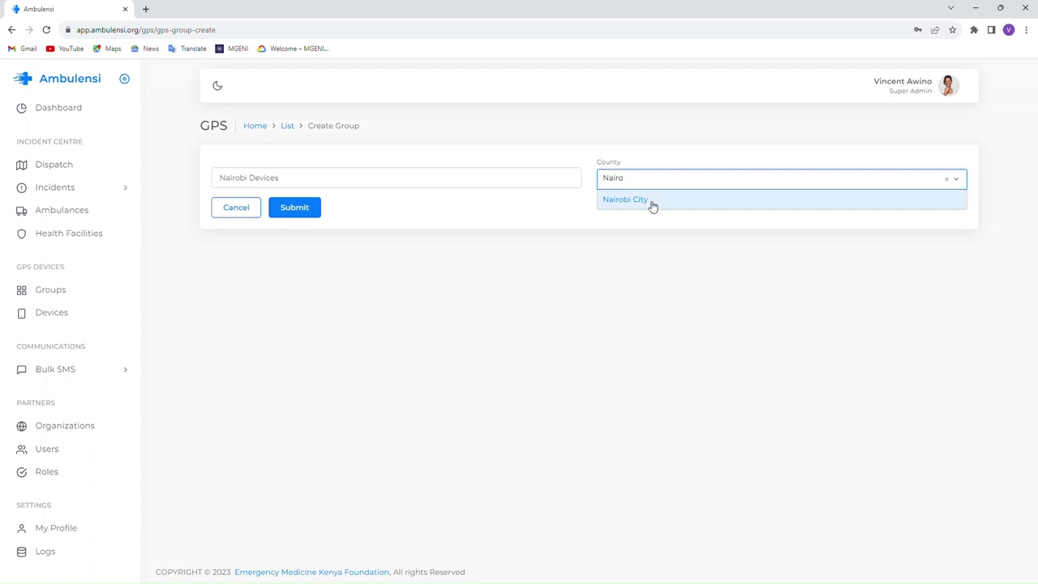
pyautogui.click(649, 200)
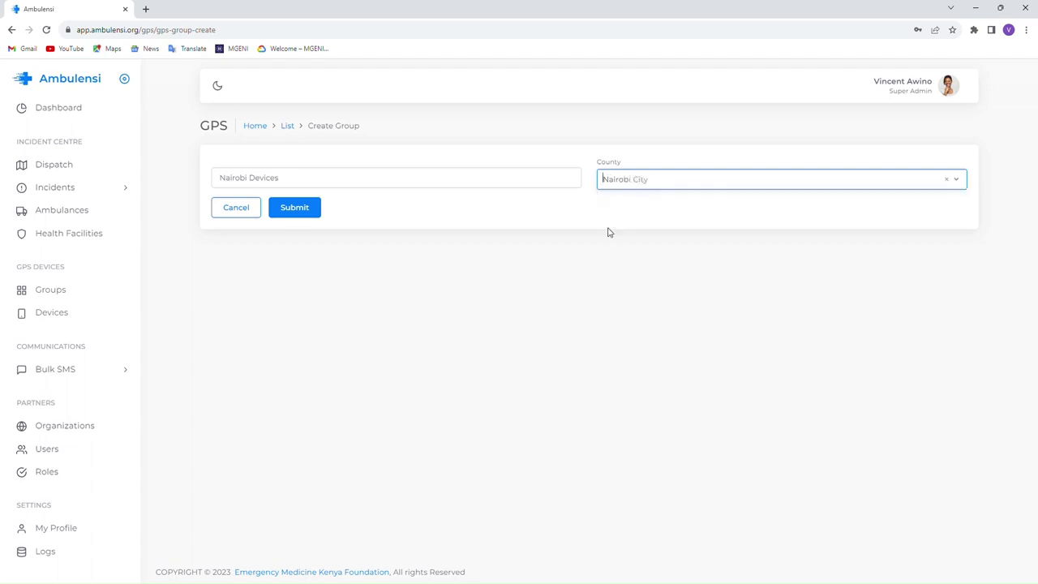
pyautogui.click(302, 210)
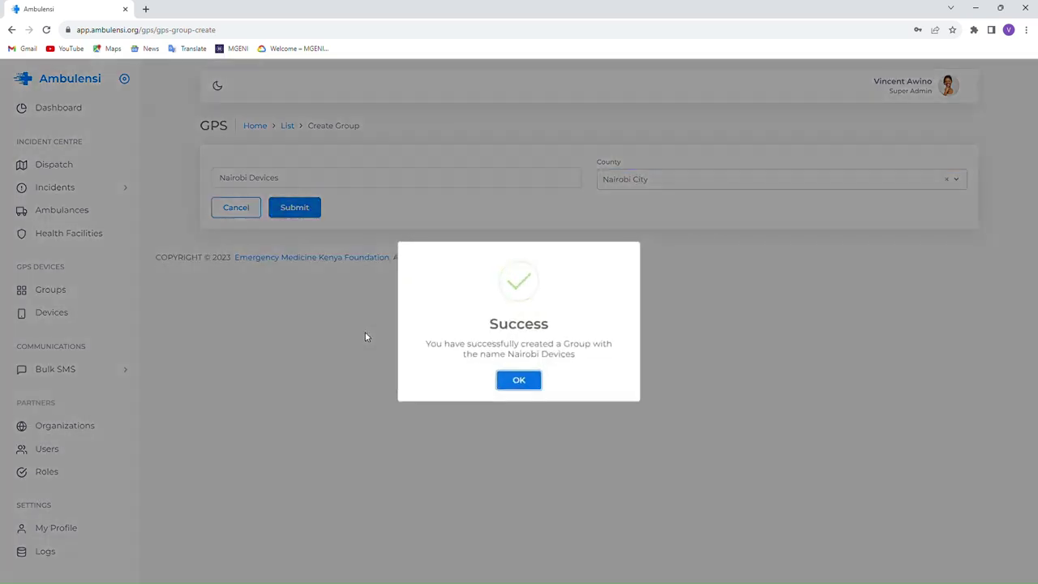
pyautogui.click(512, 381)
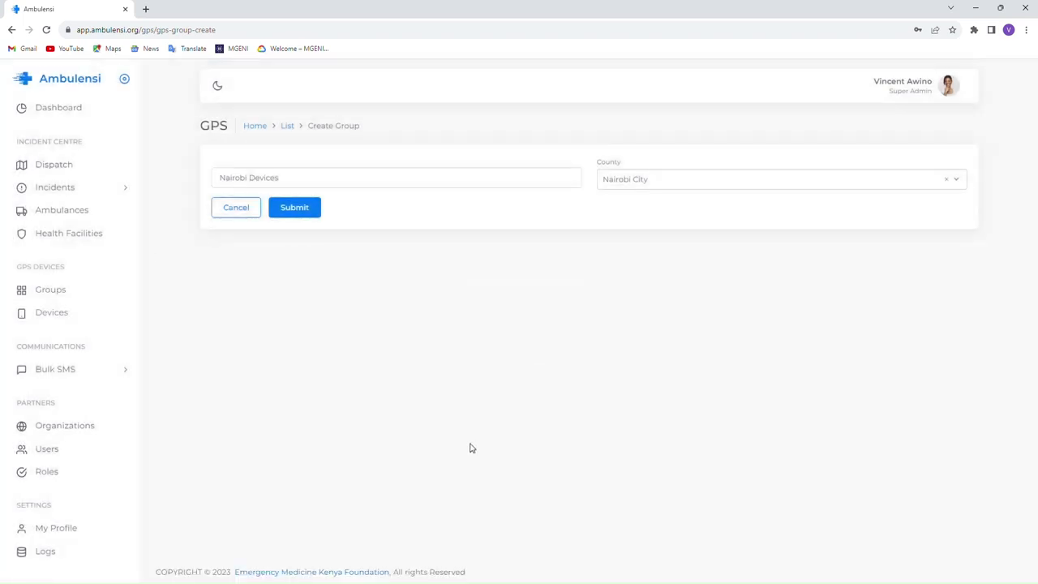
pyautogui.click(51, 314)
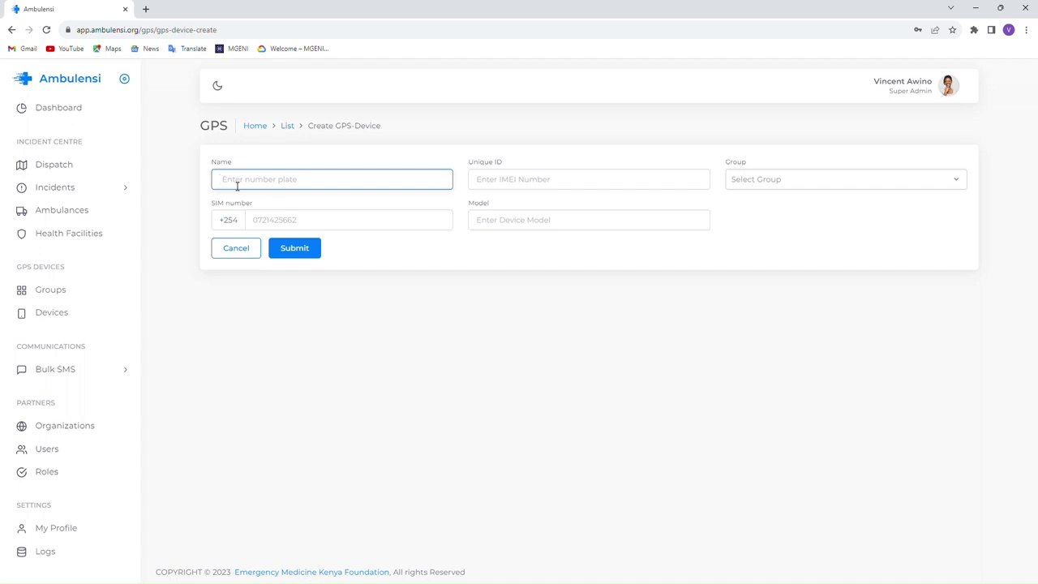
# - Save a GT06 GPS device with its unique ID in group Nairobi Devices, then open Ambulances
pyautogui.write('KBC')
pyautogui.write(' 385')
pyautogui.write('D')
pyautogui.press('Tab')
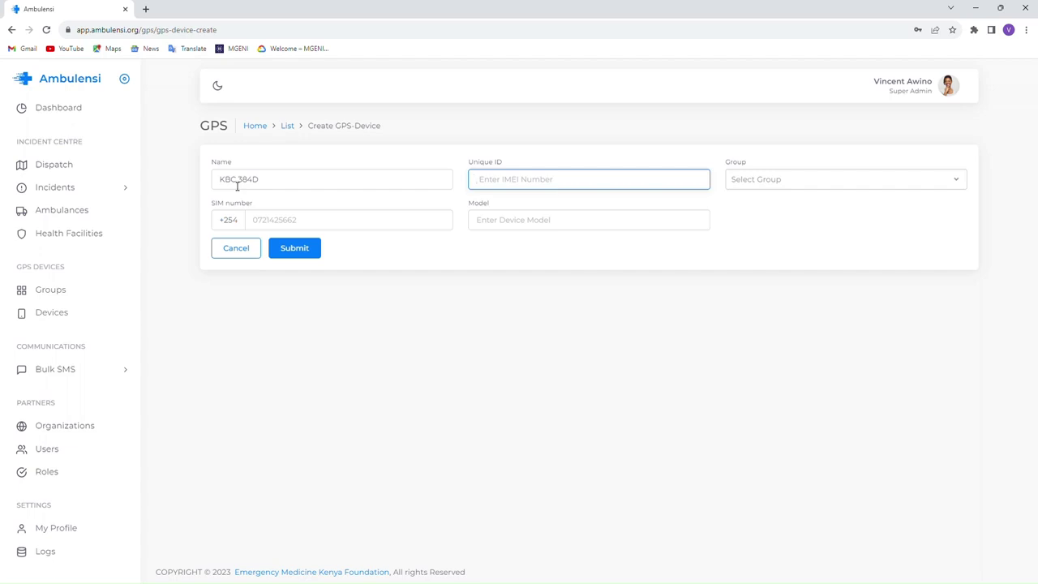
pyautogui.write('6515616116131153496')
pyautogui.click(737, 180)
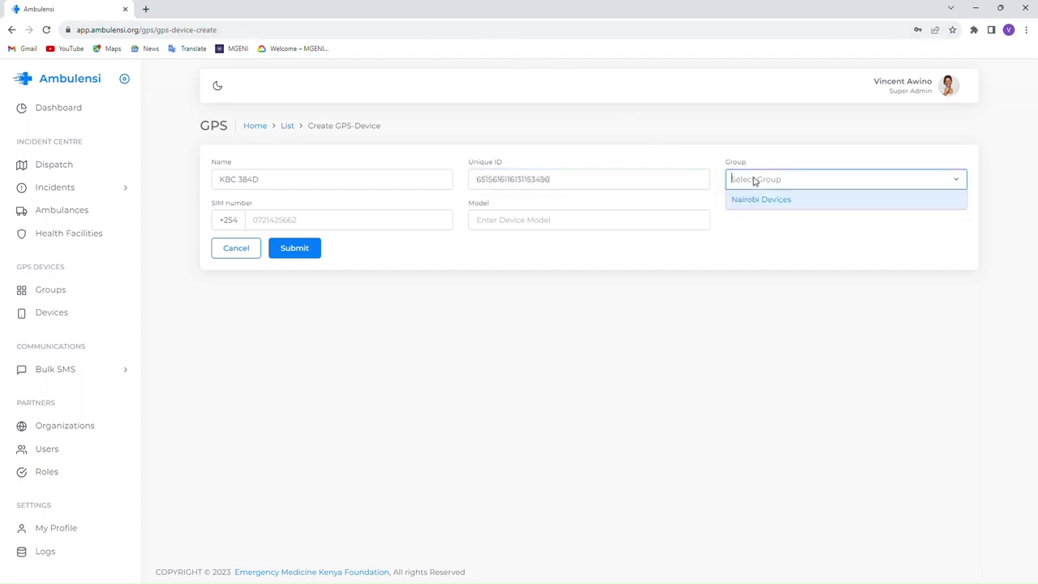
pyautogui.click(793, 200)
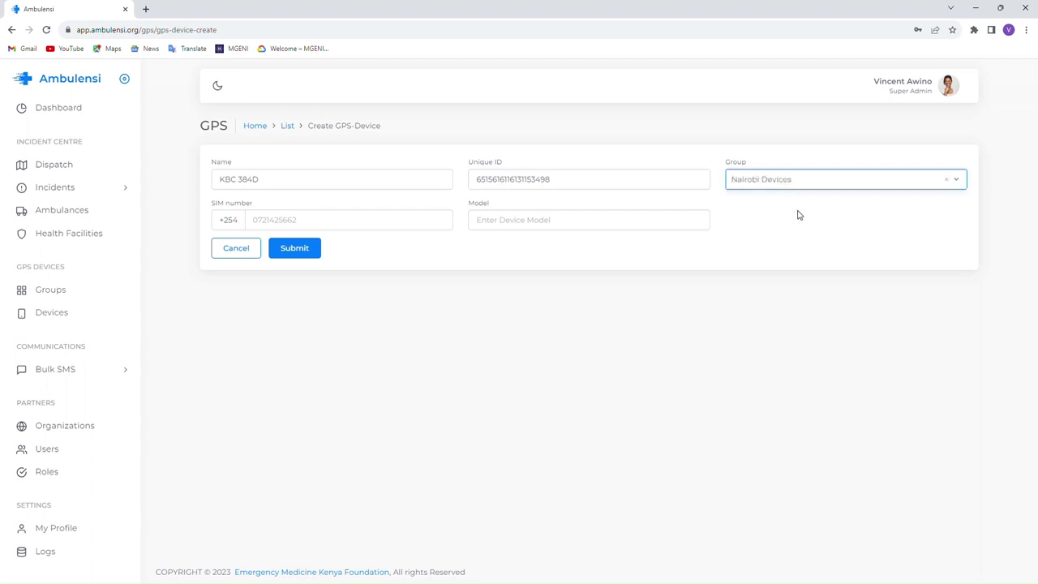
pyautogui.click(314, 223)
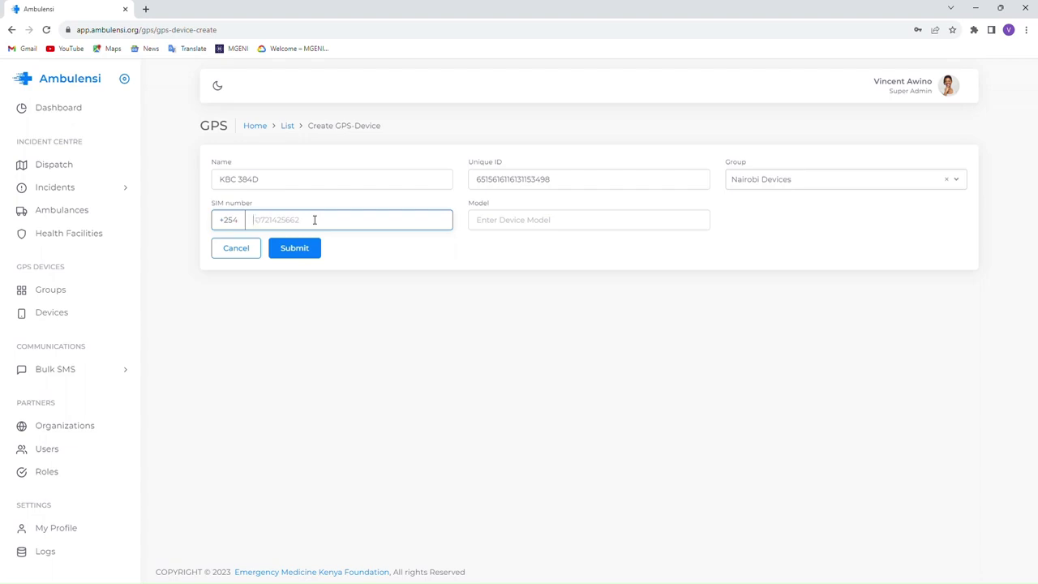
pyautogui.click(553, 223)
pyautogui.write('GT06')
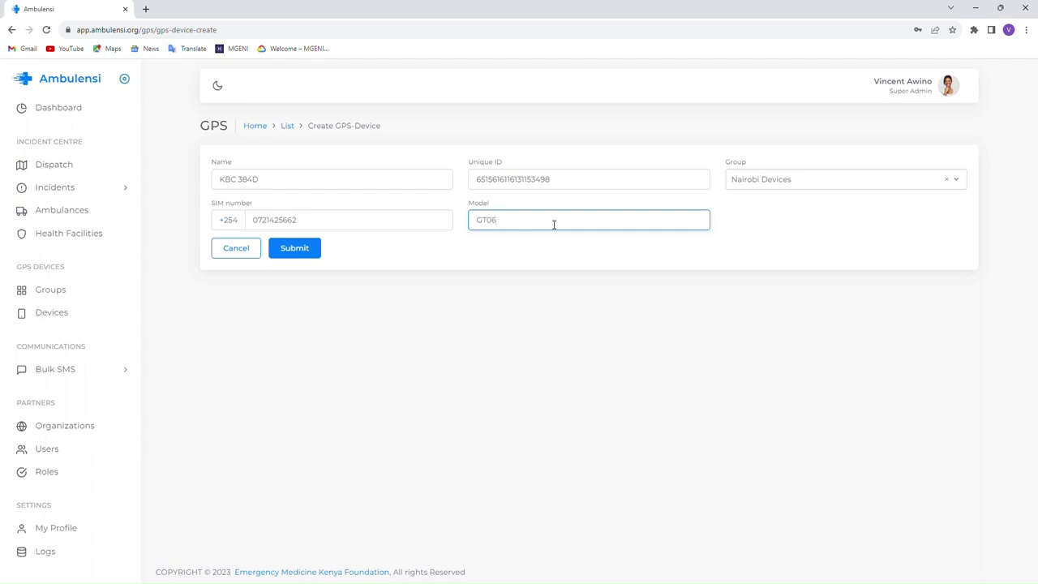
pyautogui.click(305, 251)
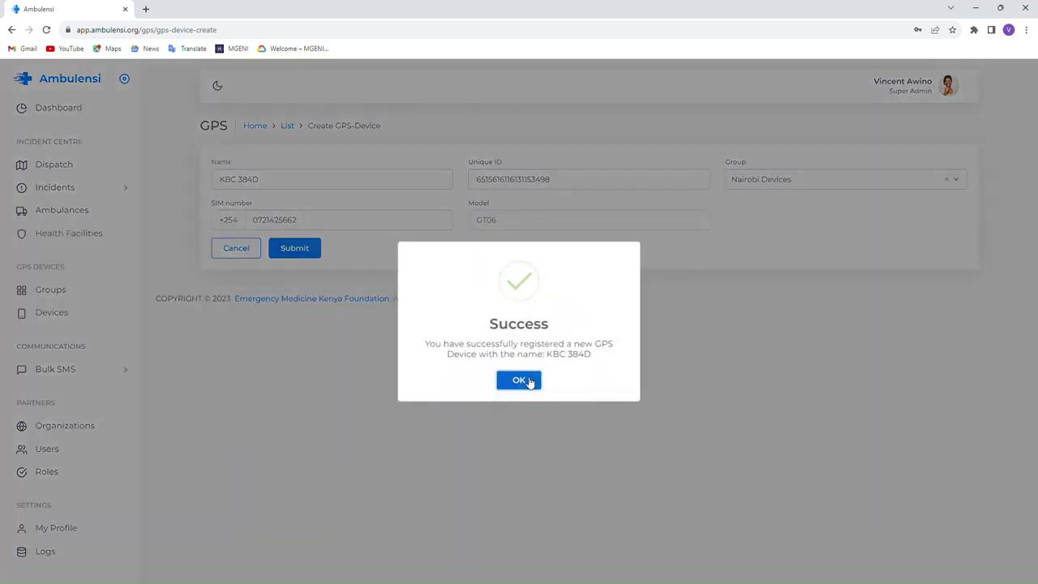
pyautogui.click(526, 381)
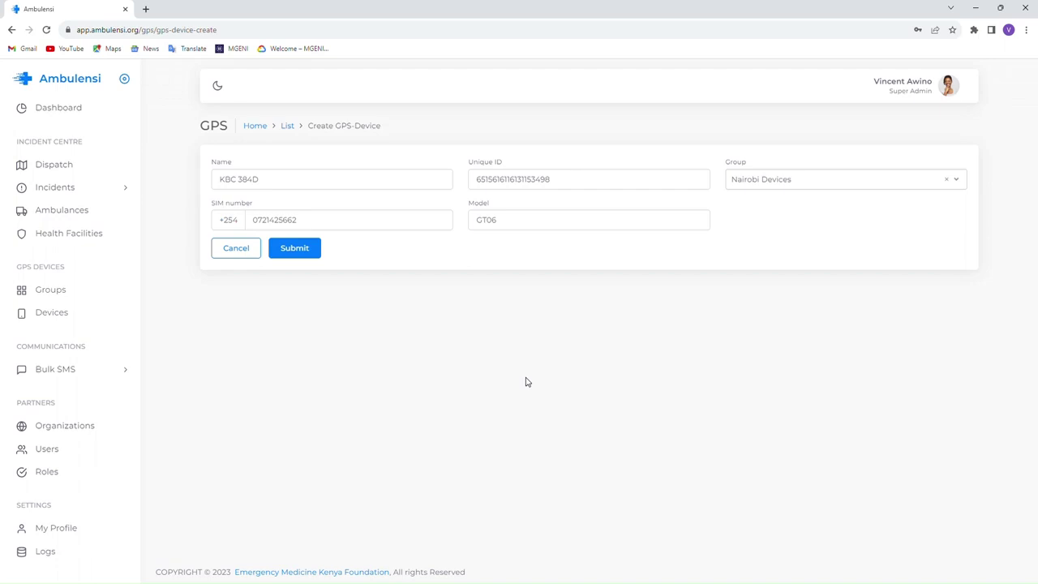
pyautogui.click(70, 211)
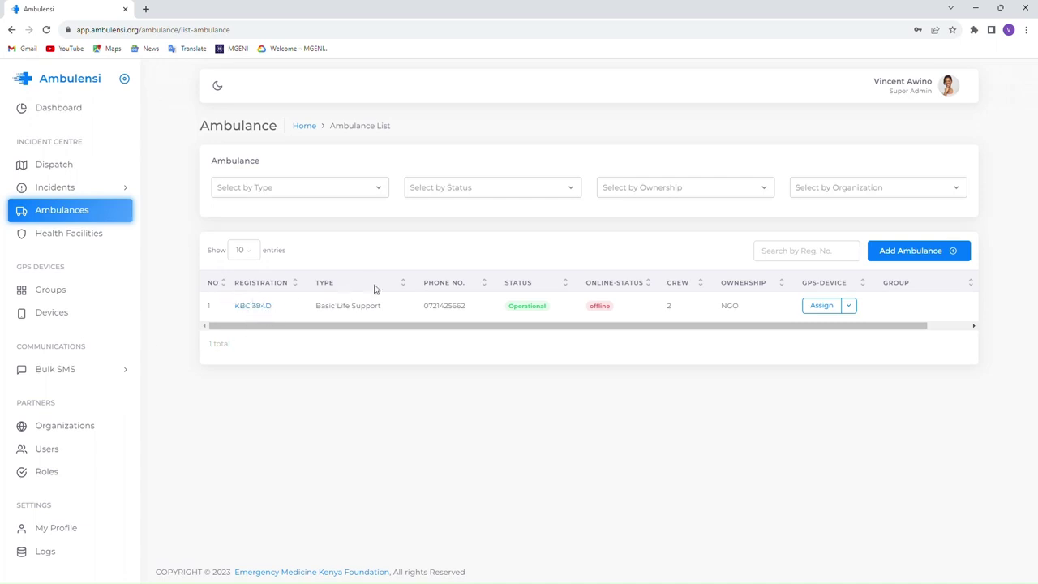
# - Edit ambulance KBC 384D to link the KBC 384D GPS device and save it
pyautogui.click(849, 305)
pyautogui.click(254, 308)
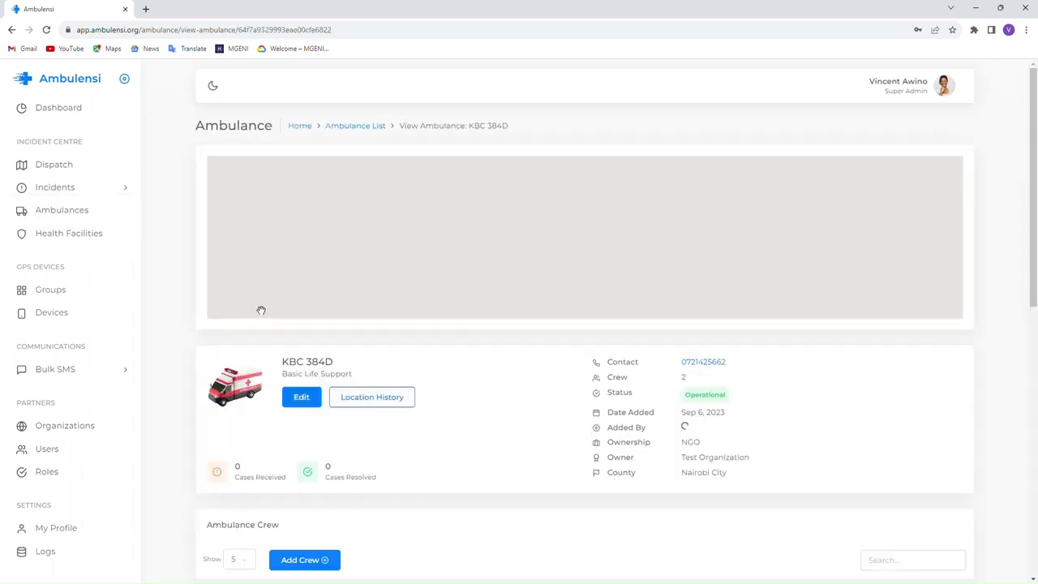
pyautogui.click(301, 398)
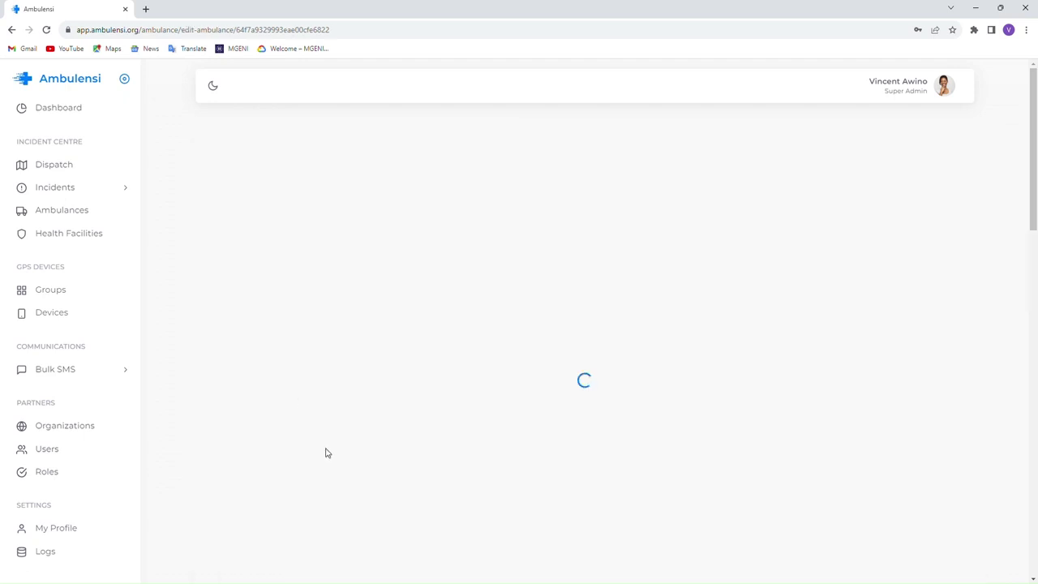
pyautogui.click(252, 318)
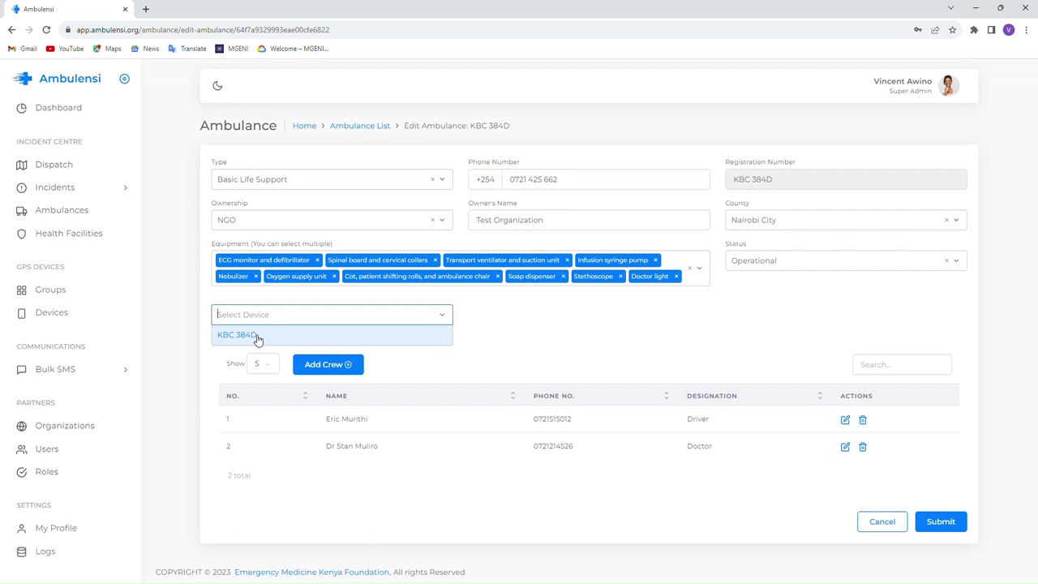
pyautogui.click(255, 339)
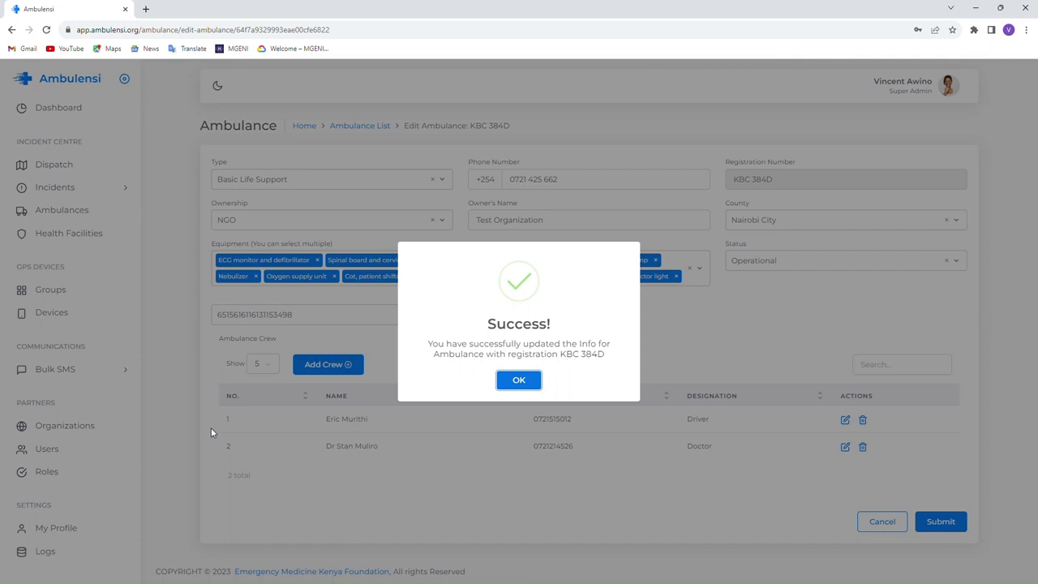
pyautogui.click(519, 380)
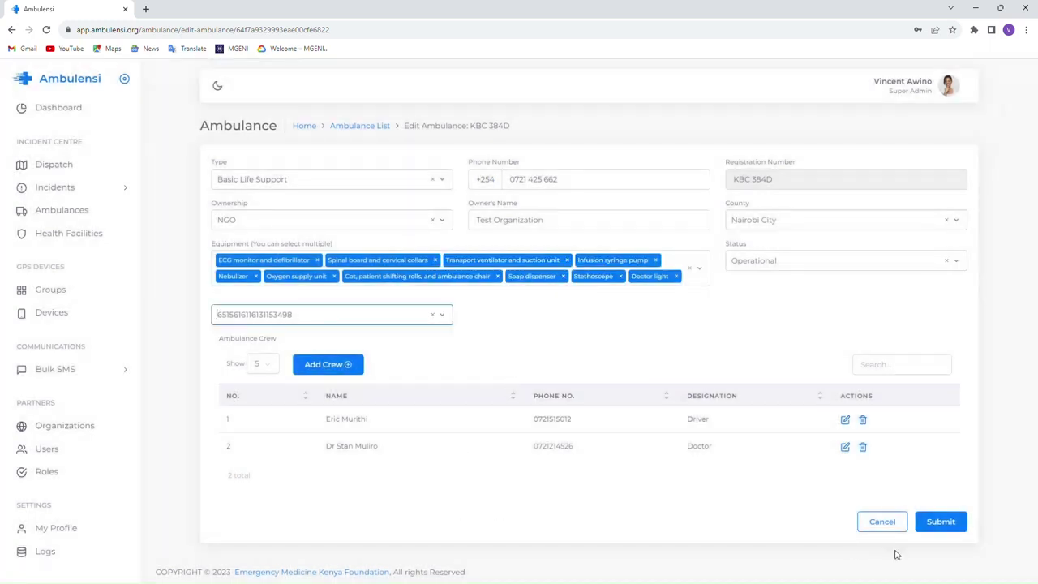
pyautogui.click(957, 533)
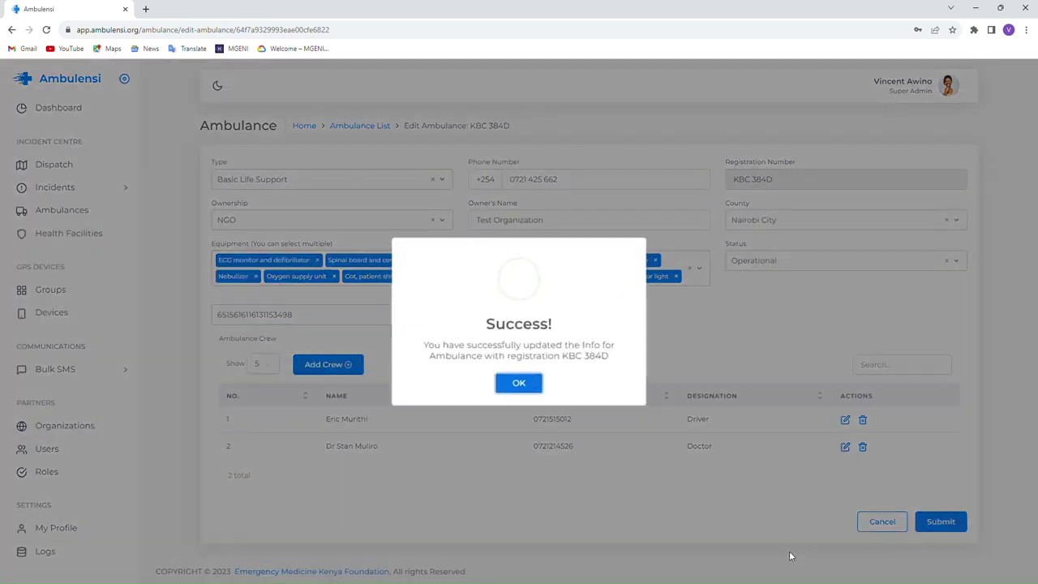
pyautogui.click(531, 386)
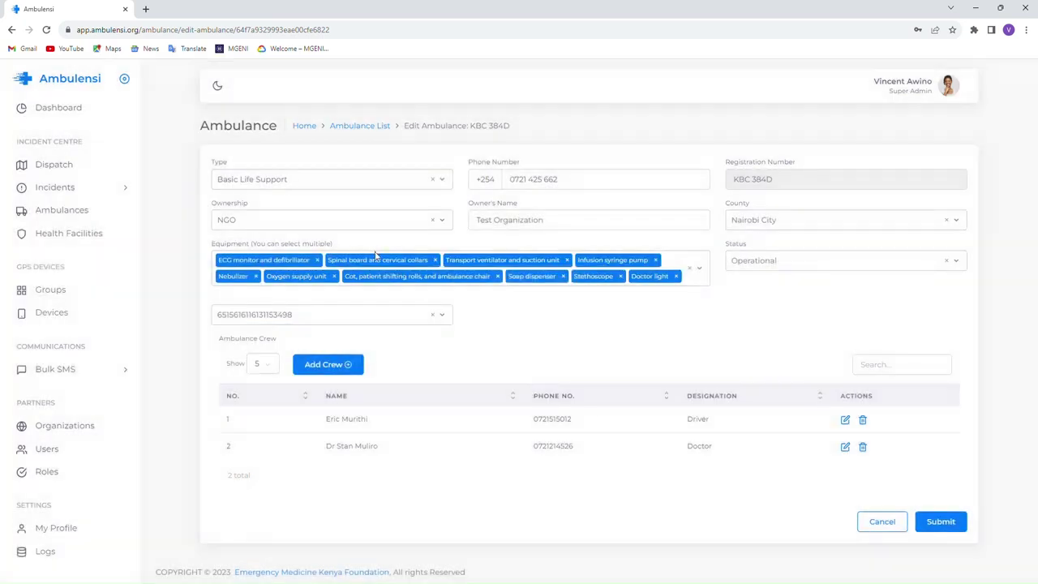
pyautogui.click(58, 215)
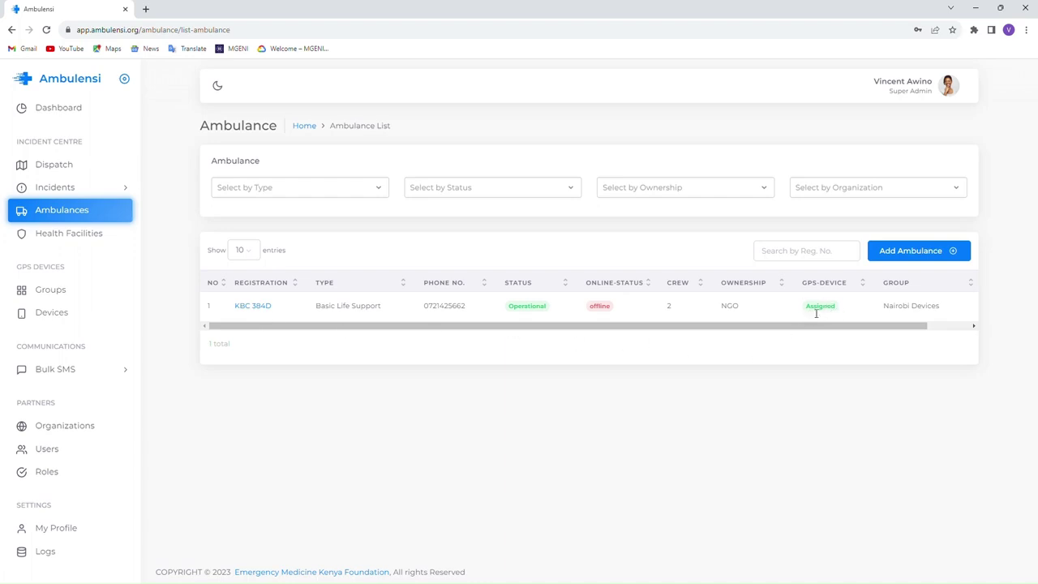
pyautogui.moveTo(813, 327); pyautogui.dragTo(862, 333)
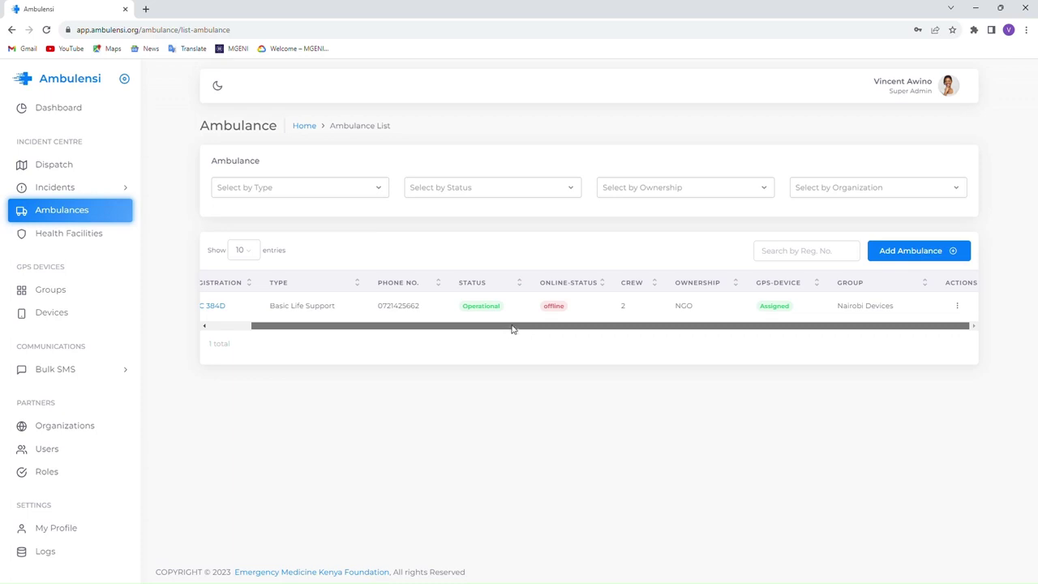
pyautogui.moveTo(514, 329); pyautogui.dragTo(368, 327)
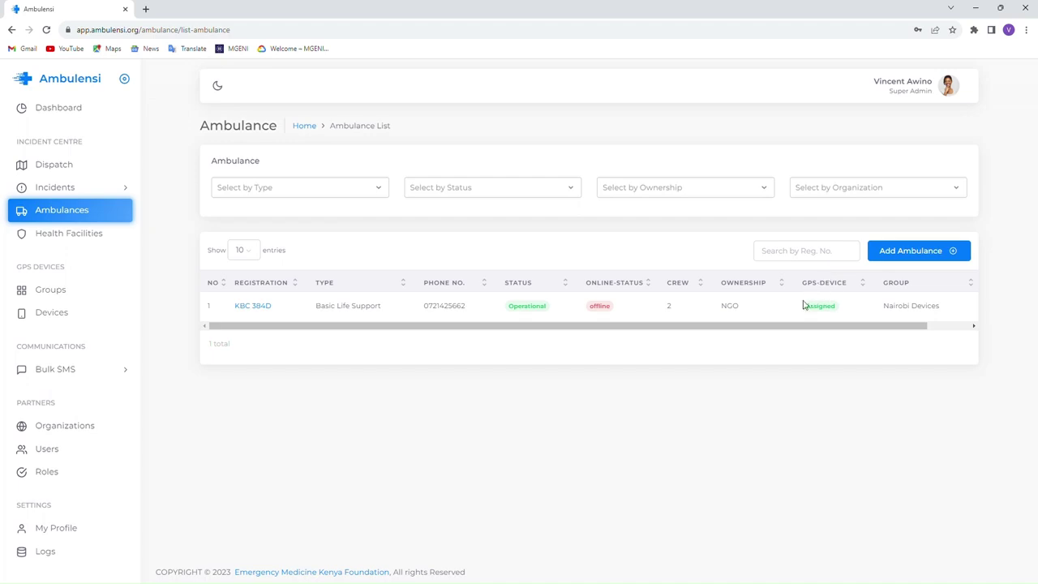
pyautogui.doubleClick(734, 307)
pyautogui.click(769, 315)
pyautogui.moveTo(886, 330); pyautogui.dragTo(972, 325)
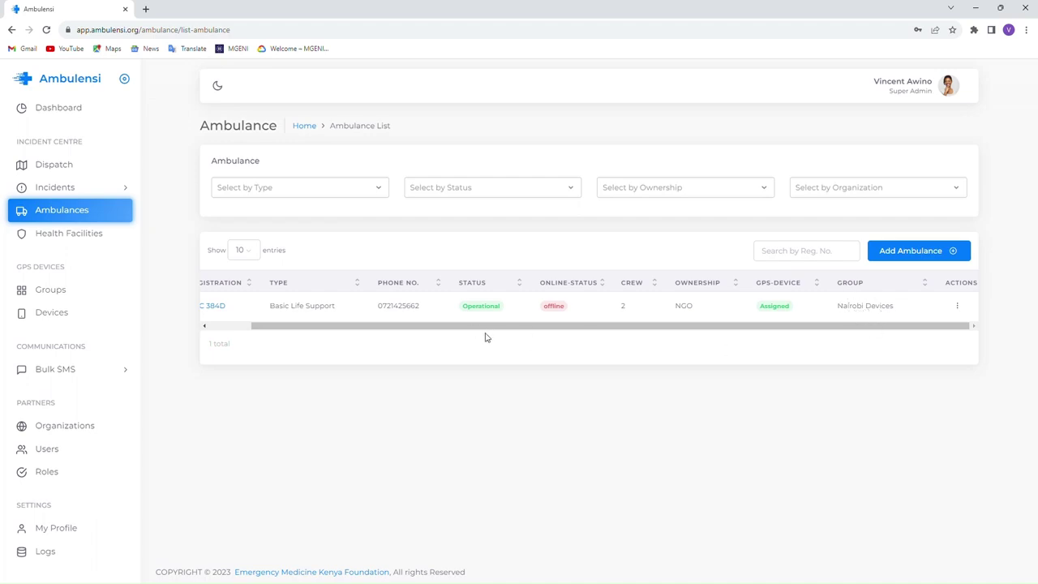
pyautogui.moveTo(493, 327); pyautogui.dragTo(264, 310)
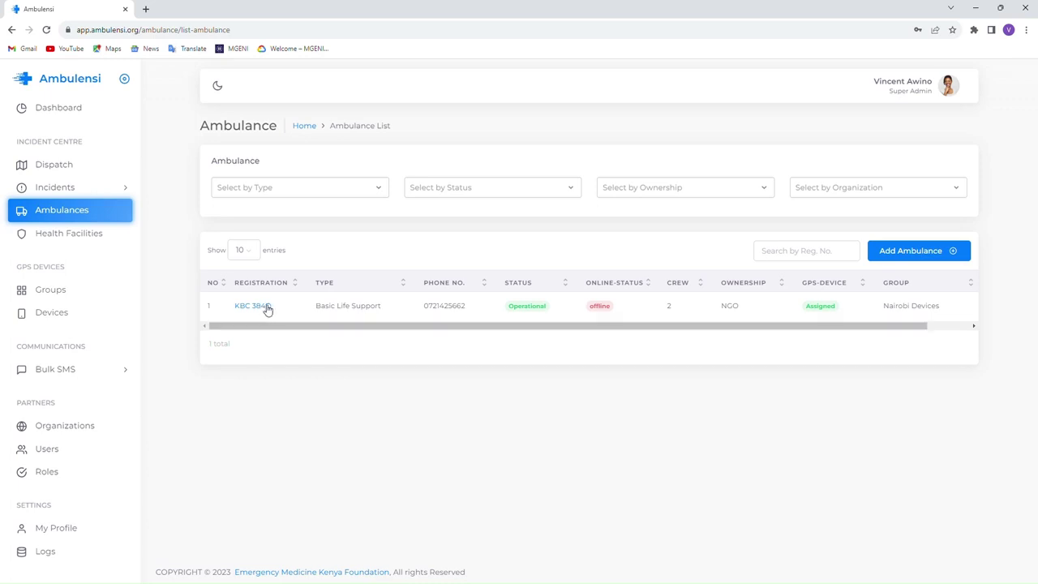
# - Open KBC 384D's Edit Ambulance page via the table row's Actions menu
pyautogui.click(267, 307)
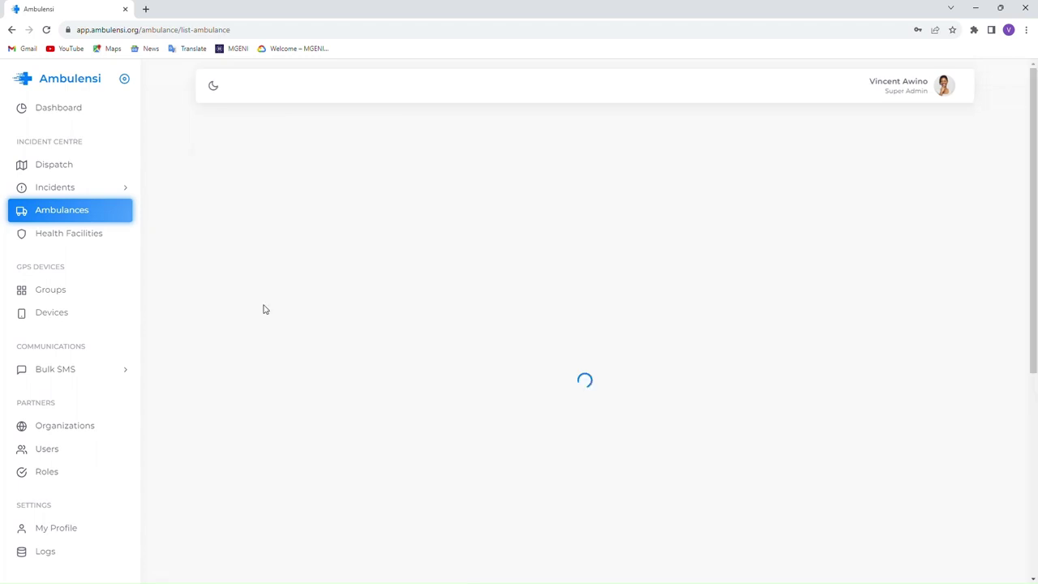
pyautogui.click(301, 398)
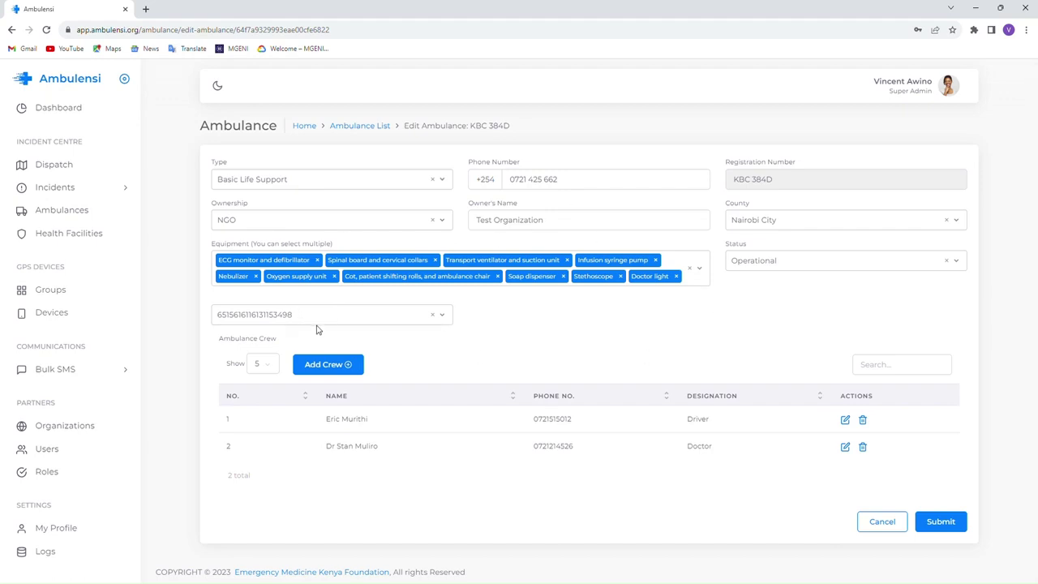
pyautogui.click(359, 126)
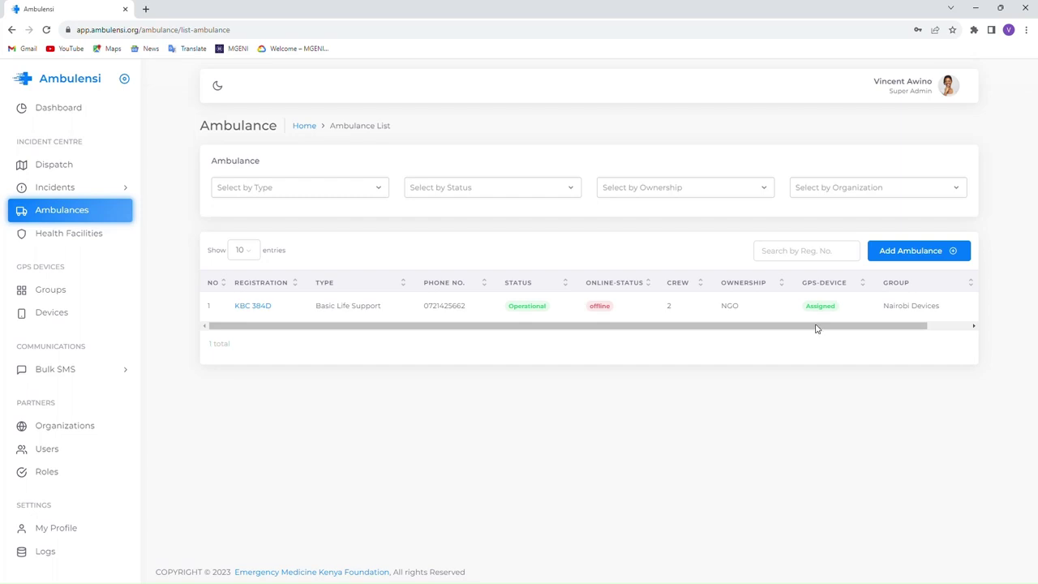
pyautogui.moveTo(815, 327); pyautogui.dragTo(944, 328)
pyautogui.click(960, 306)
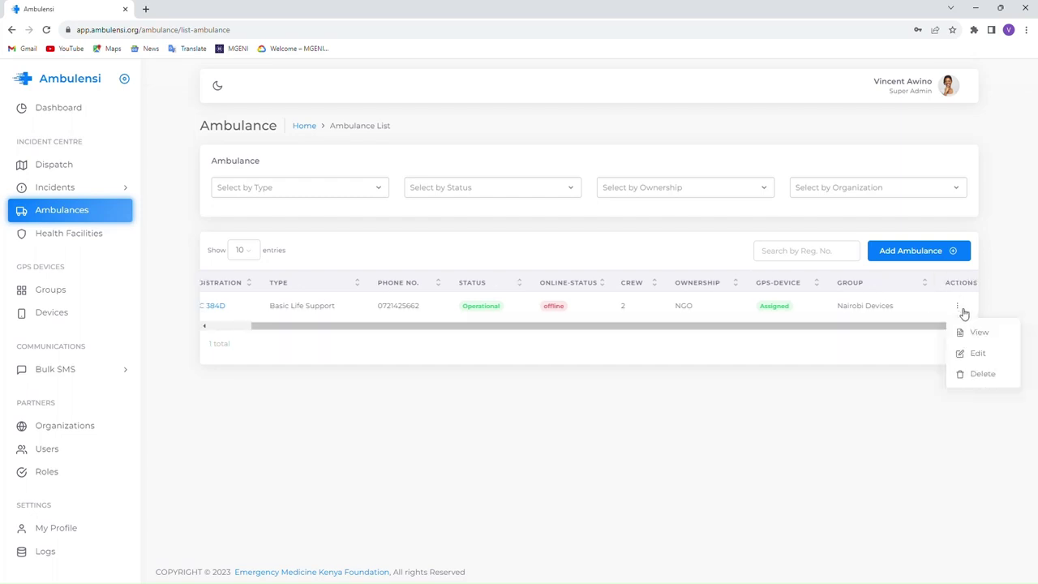
pyautogui.click(981, 352)
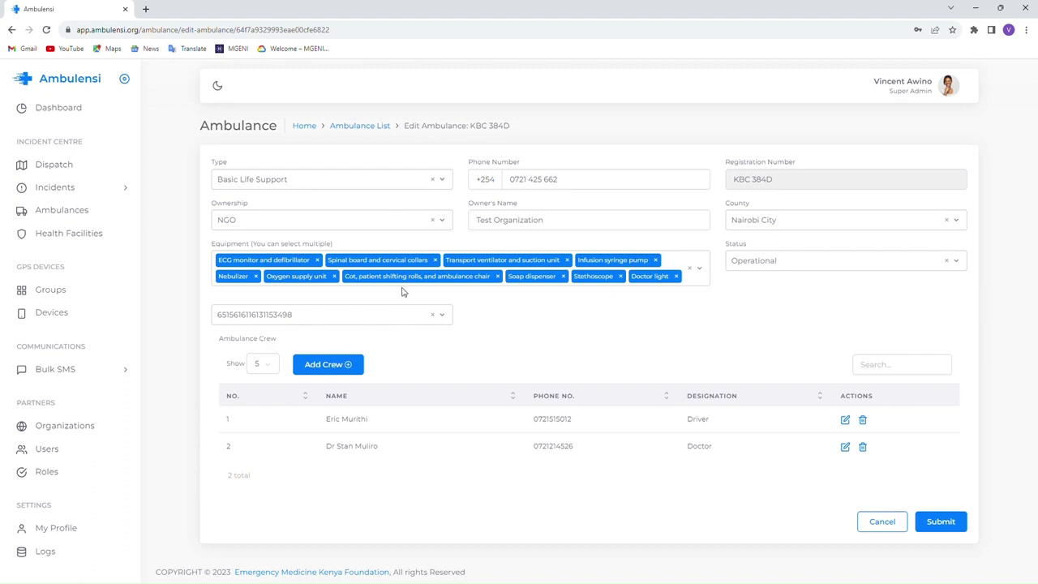
# - Change KBC 384D's type to Advanced Life Support and save the ambulance
pyautogui.click(260, 182)
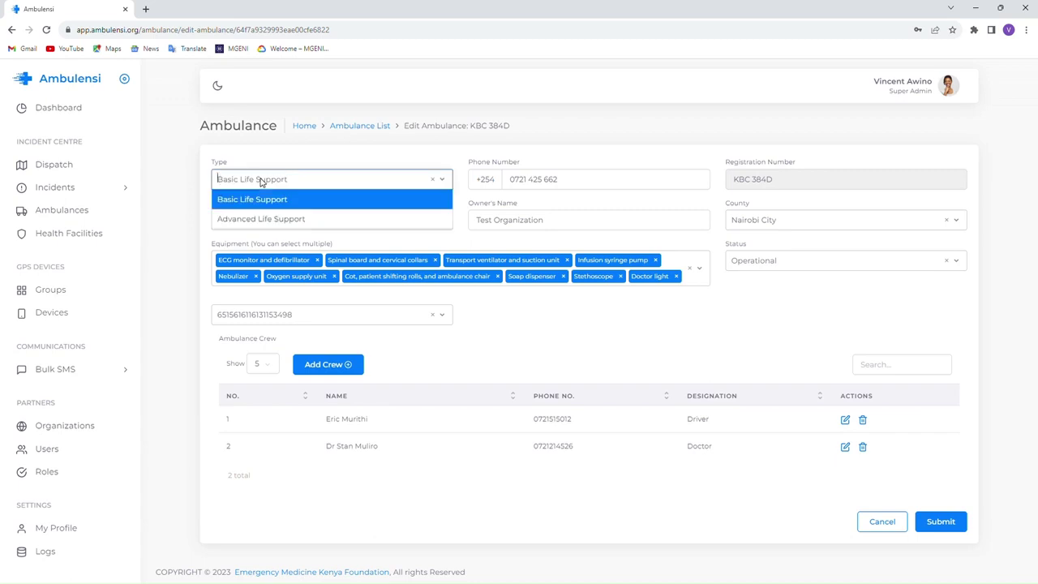
pyautogui.click(252, 220)
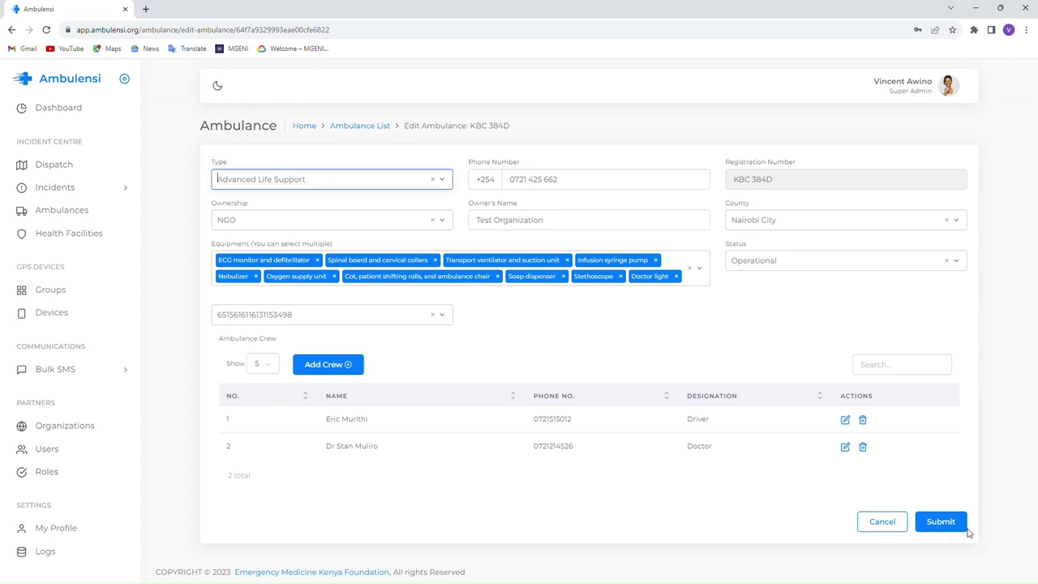
pyautogui.click(943, 521)
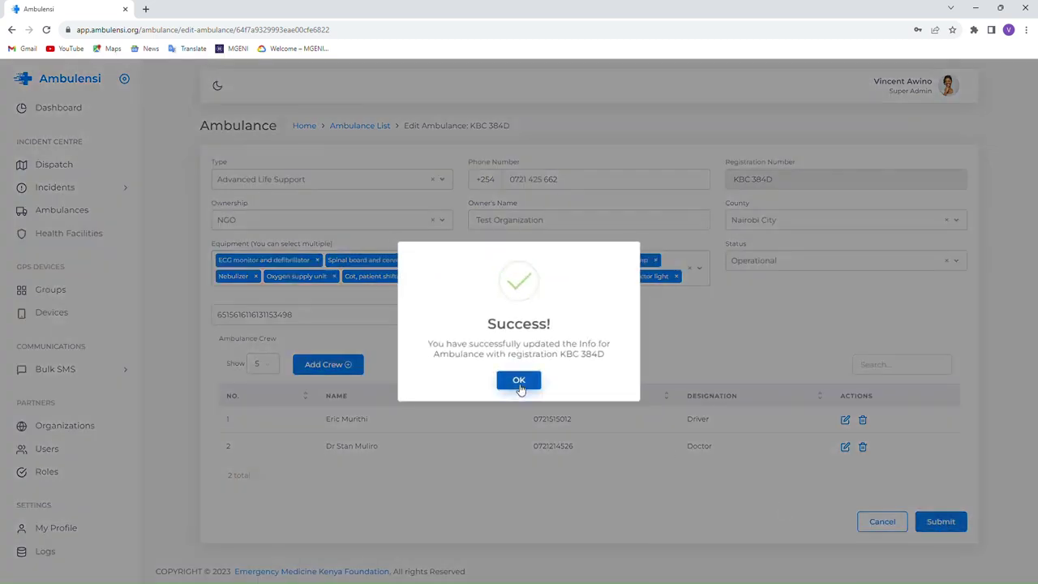
pyautogui.click(521, 383)
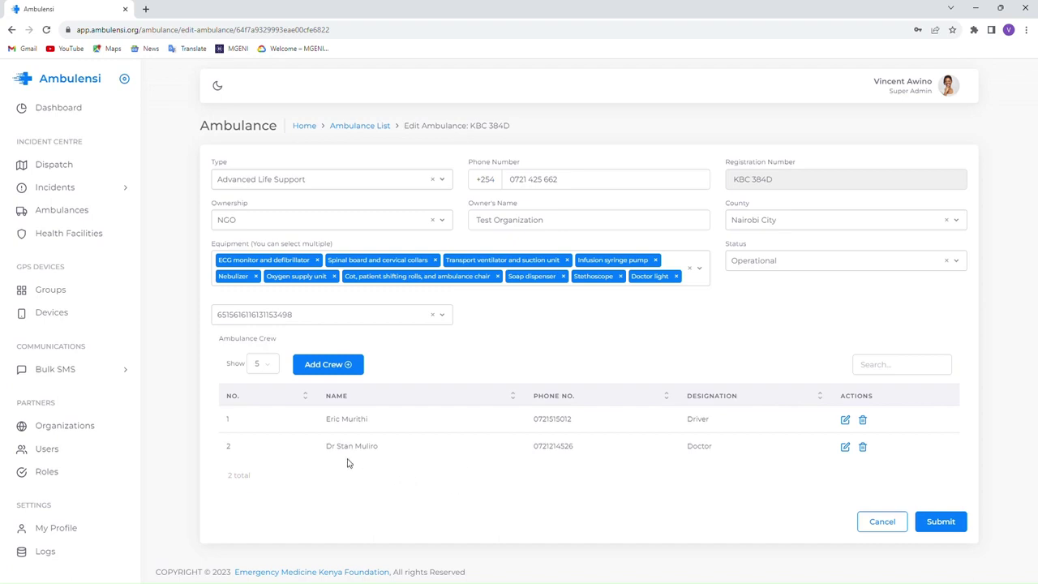
# - Replace the first crew member's name with a new driver's name and adjust the phone number
pyautogui.click(844, 421)
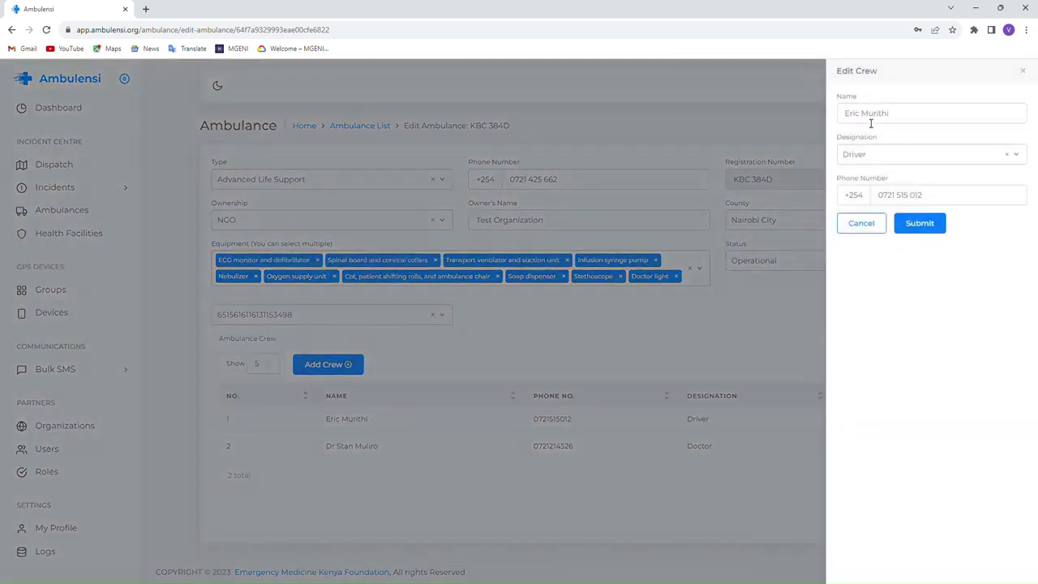
pyautogui.moveTo(908, 118); pyautogui.dragTo(808, 113)
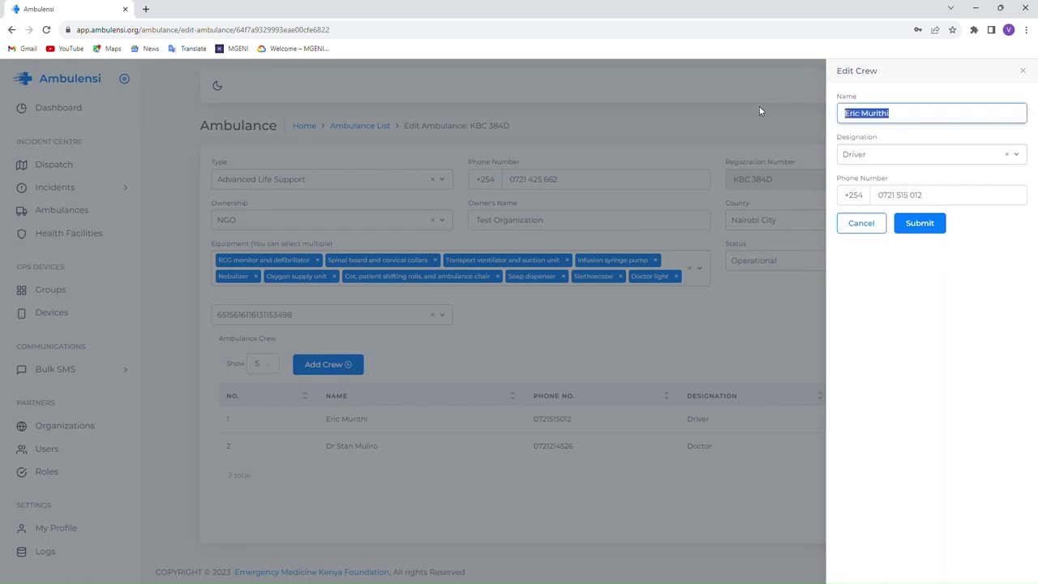
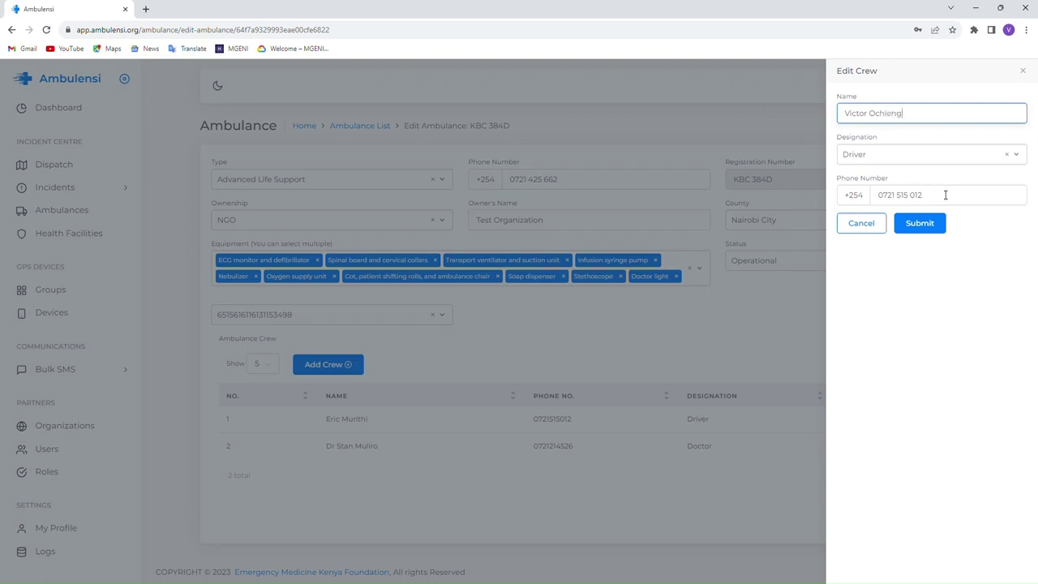
pyautogui.click(946, 193)
pyautogui.write('1')
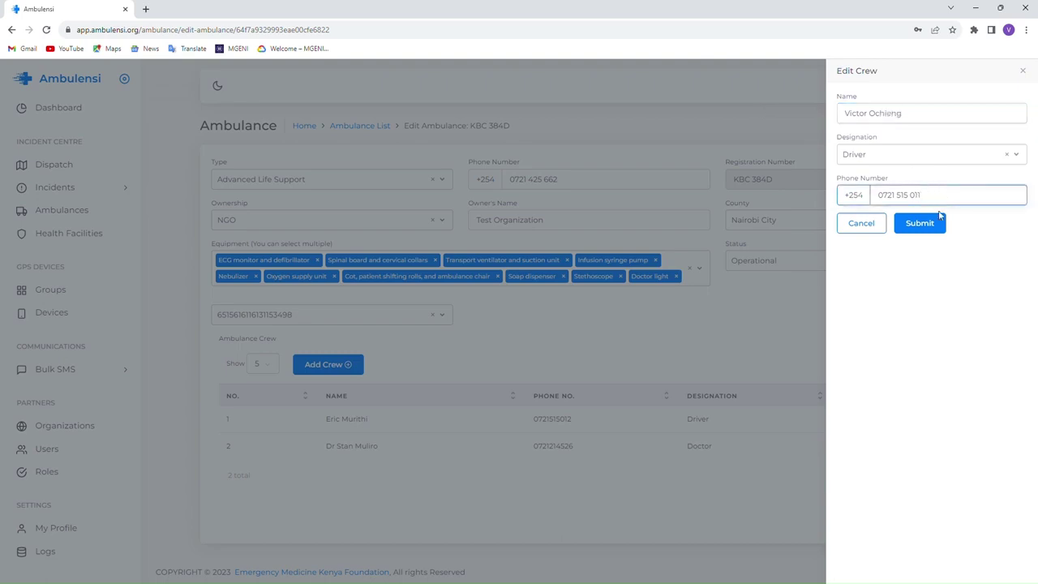
pyautogui.click(919, 223)
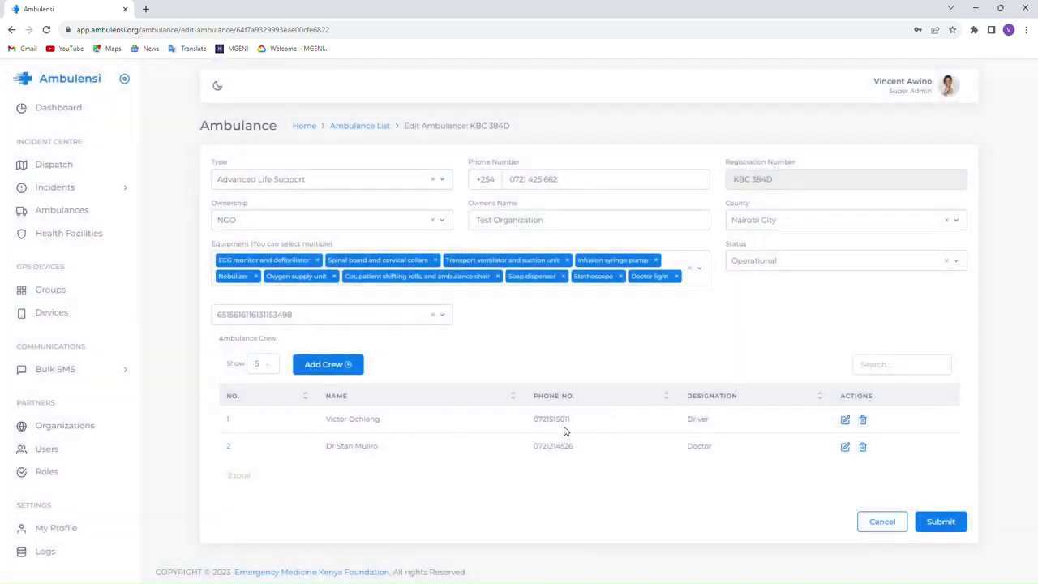
# - Save the updated ambulance record and confirm the success message
pyautogui.click(951, 527)
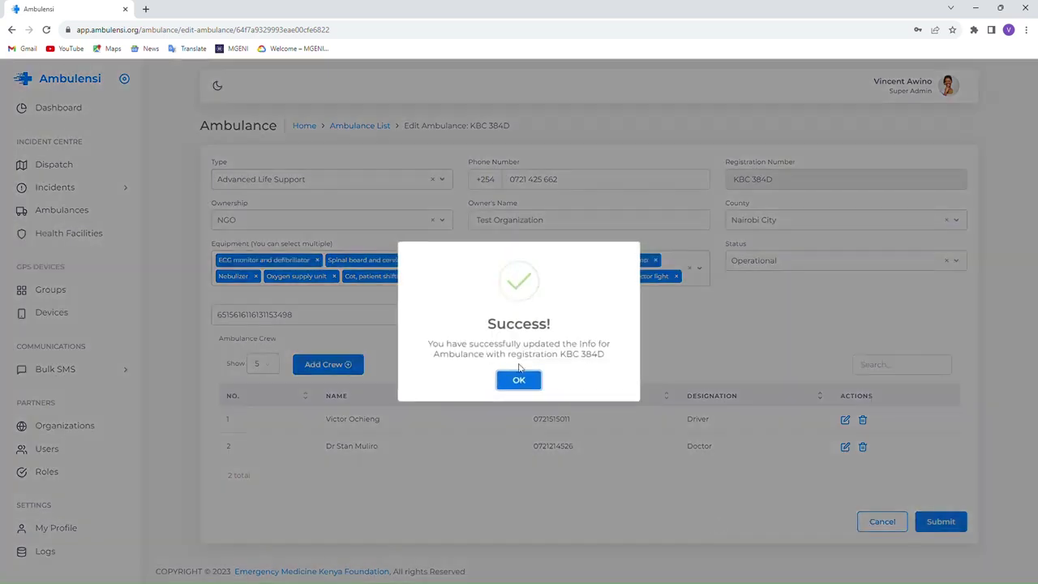
pyautogui.click(531, 380)
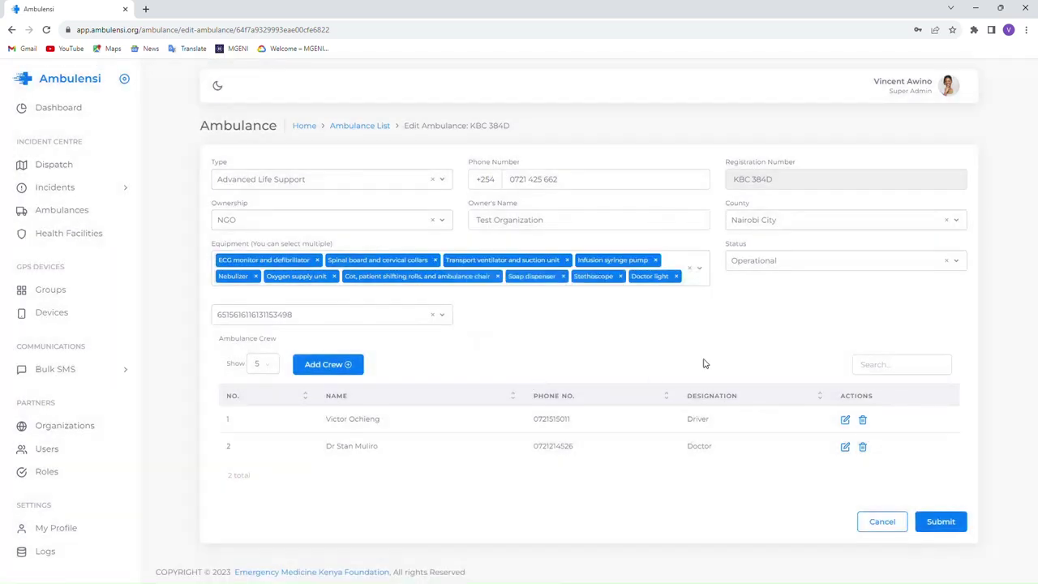
pyautogui.click(758, 267)
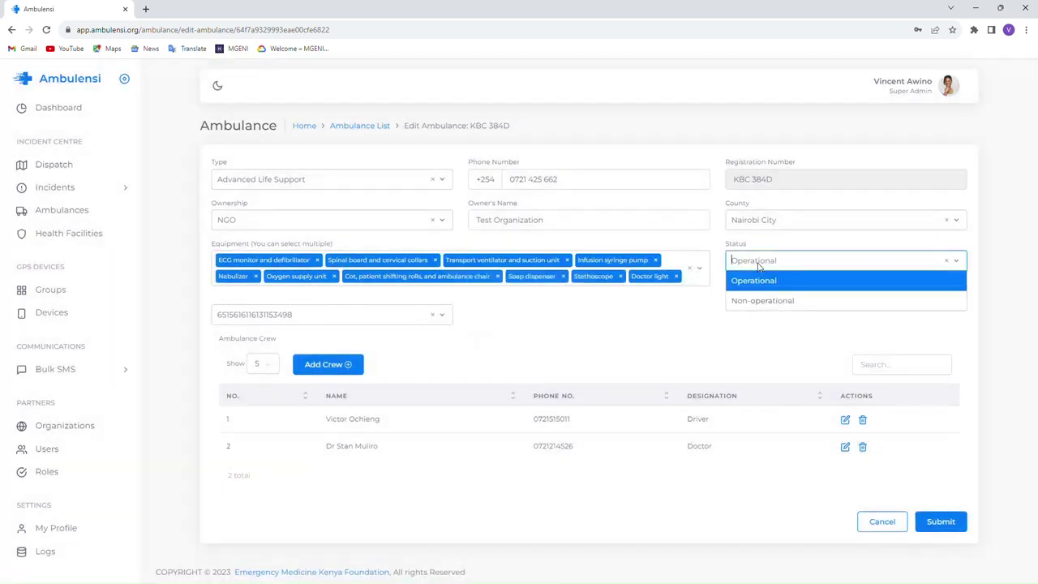
# - Leave the status as Operational and move from Ambulances to the empty Health Facilities list
pyautogui.click(653, 358)
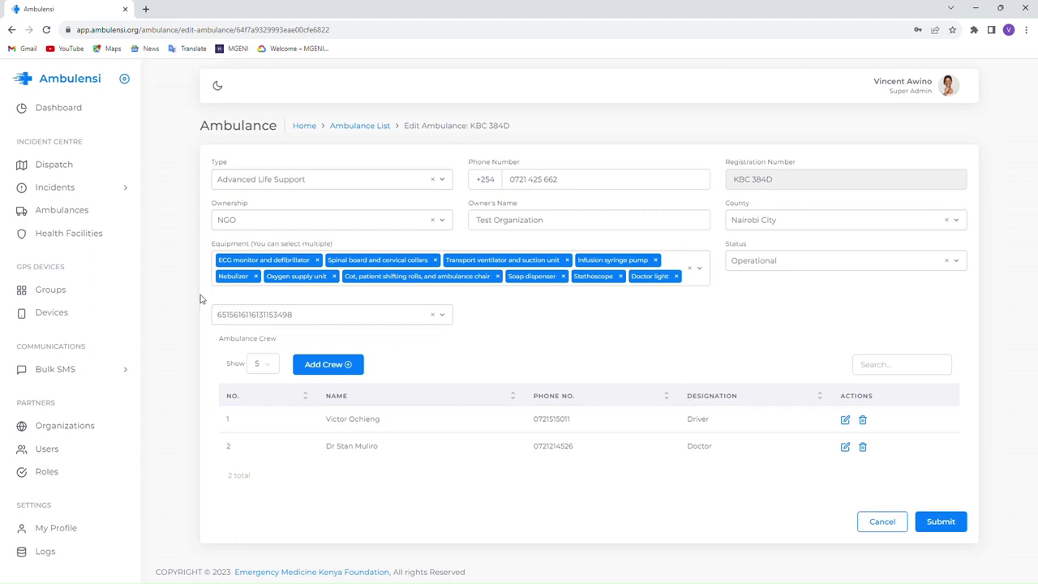
pyautogui.click(72, 214)
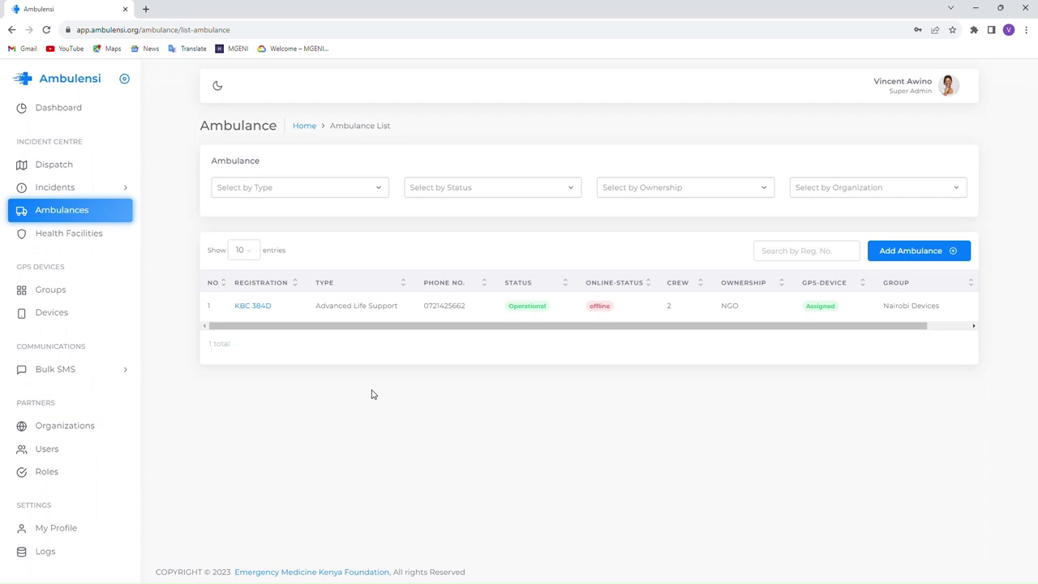
pyautogui.click(48, 237)
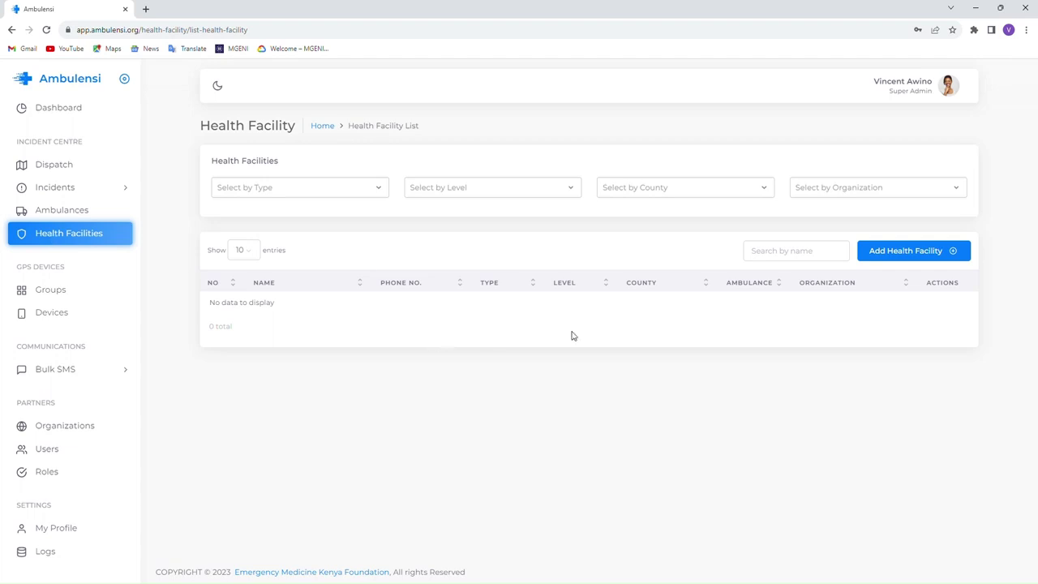
# - Add a facility named Kenyatta Hospital with the suggested phone number and address Harlingham
pyautogui.click(905, 254)
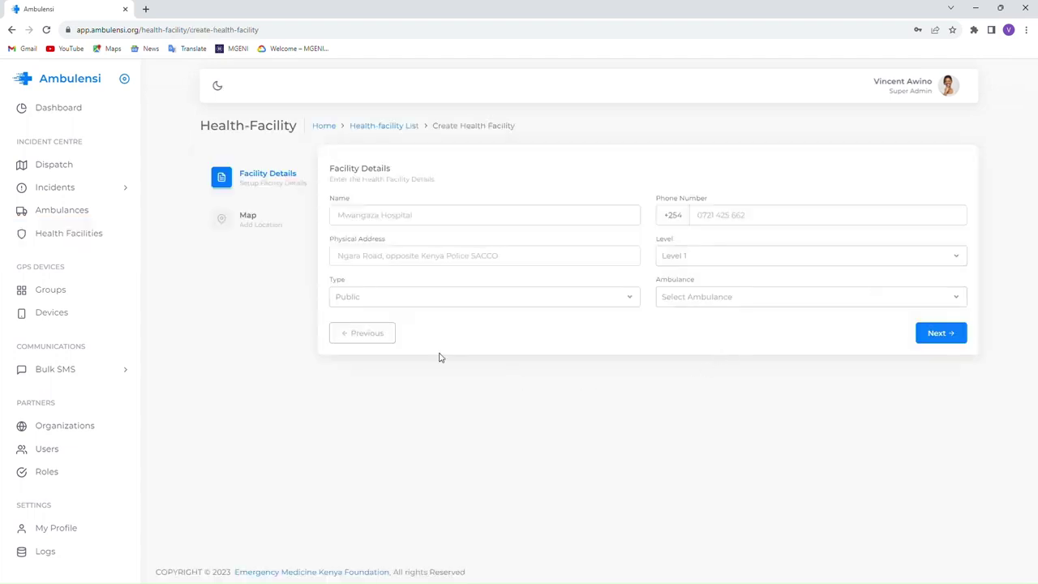
pyautogui.click(360, 217)
pyautogui.write('Kenyatta H')
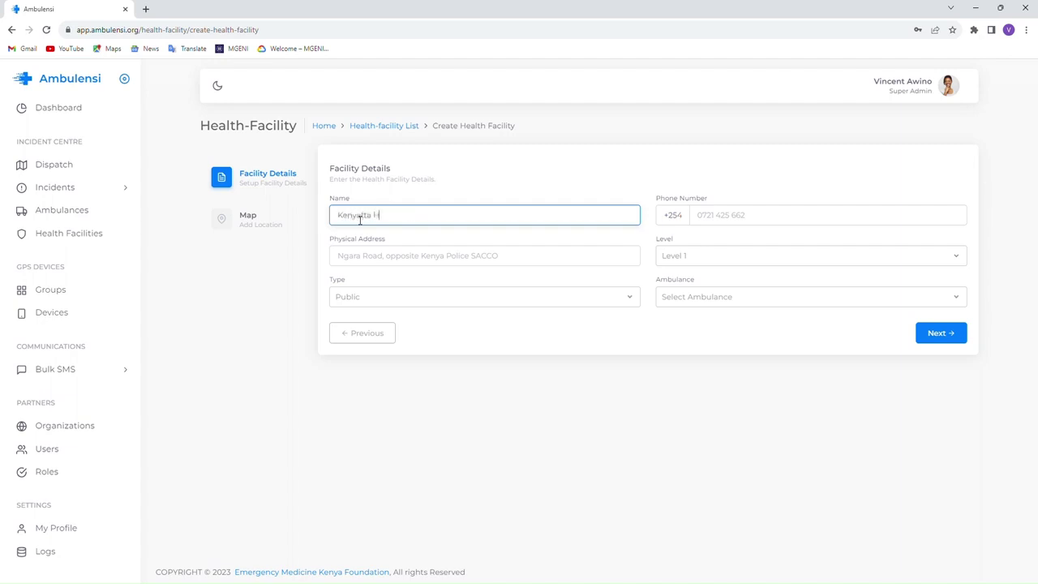
pyautogui.write('ospital')
pyautogui.click(740, 215)
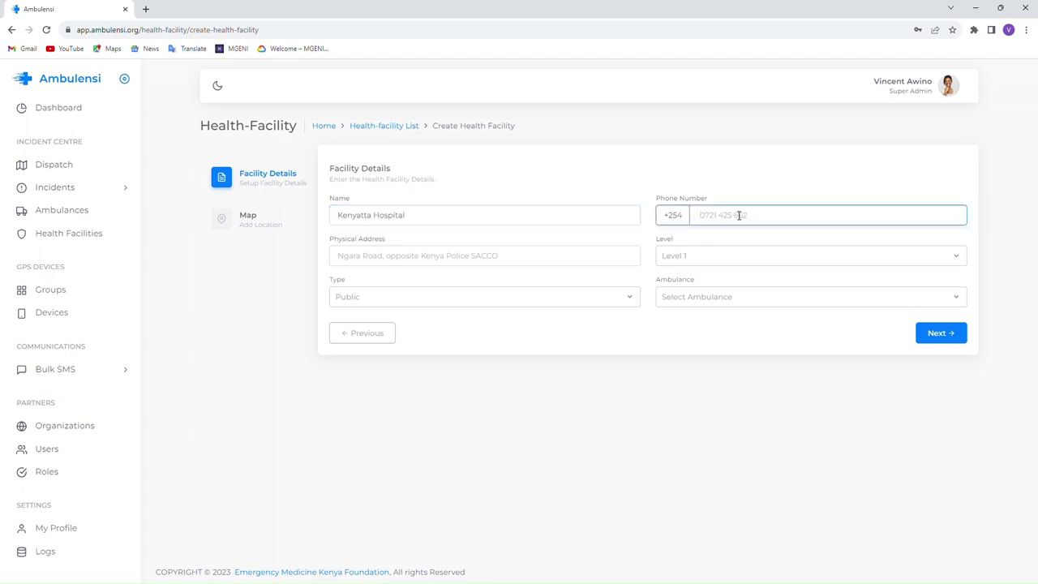
pyautogui.click(792, 250)
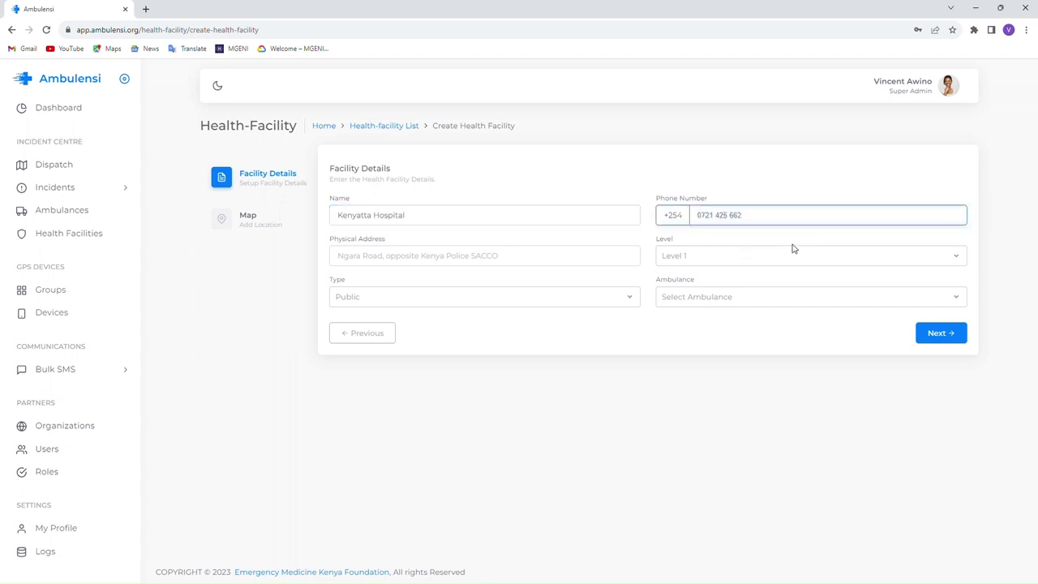
pyautogui.click(416, 258)
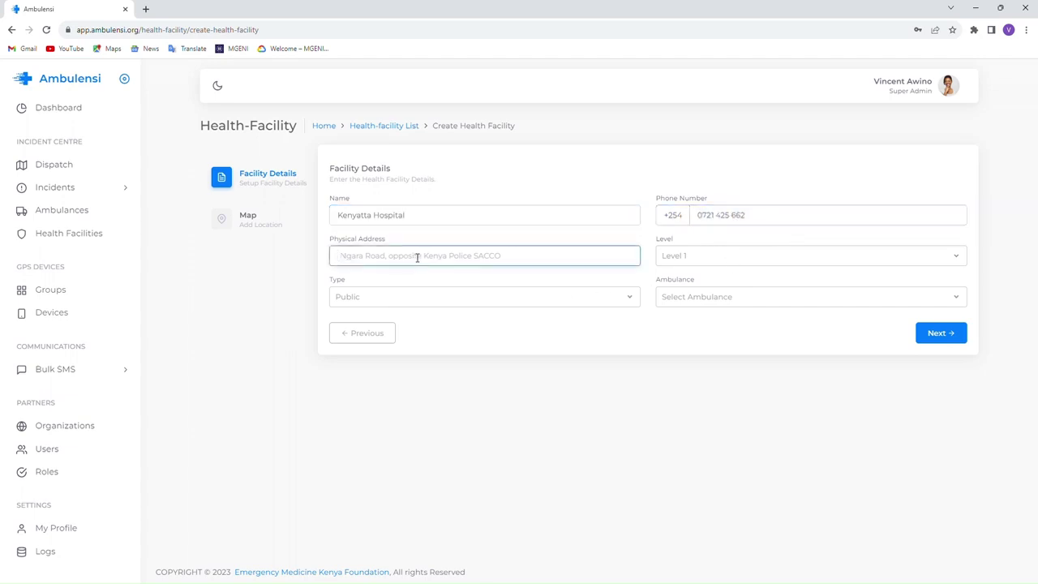
pyautogui.write('Harlingham')
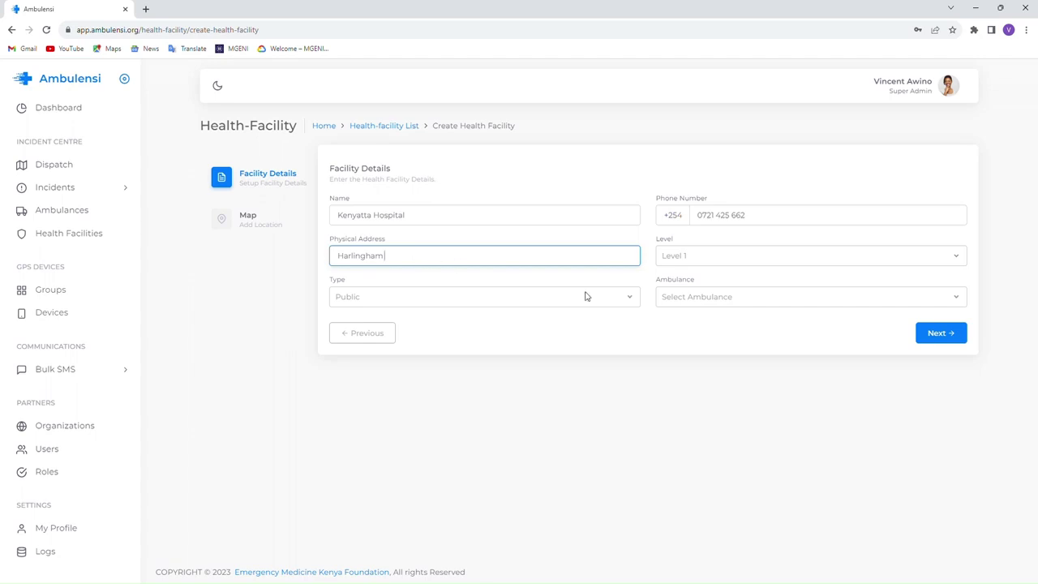
# - Set the facility to Level 6 and Public, leaving no ambulance assigned
pyautogui.click(672, 256)
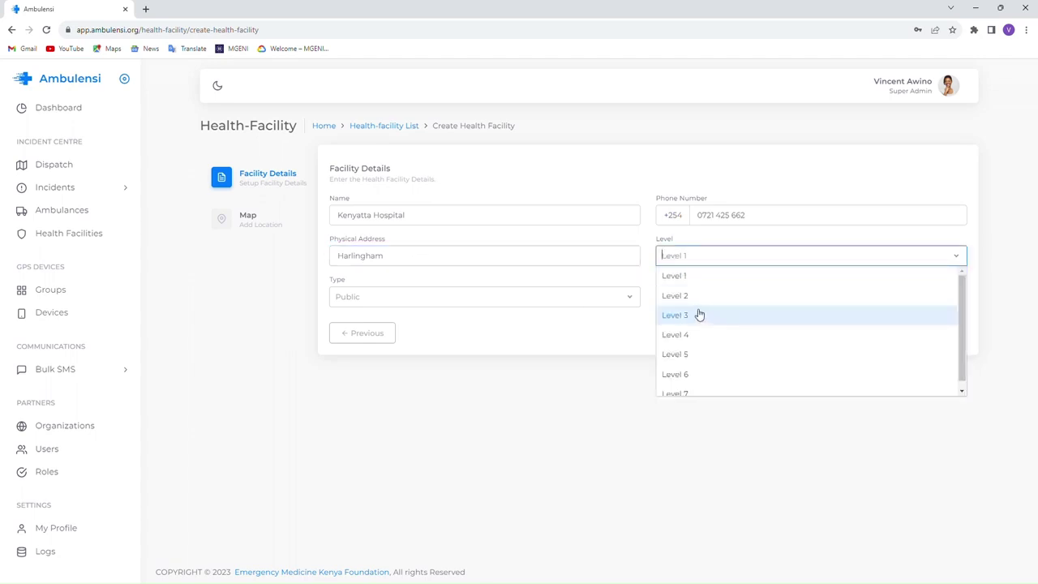
pyautogui.click(689, 374)
pyautogui.click(356, 297)
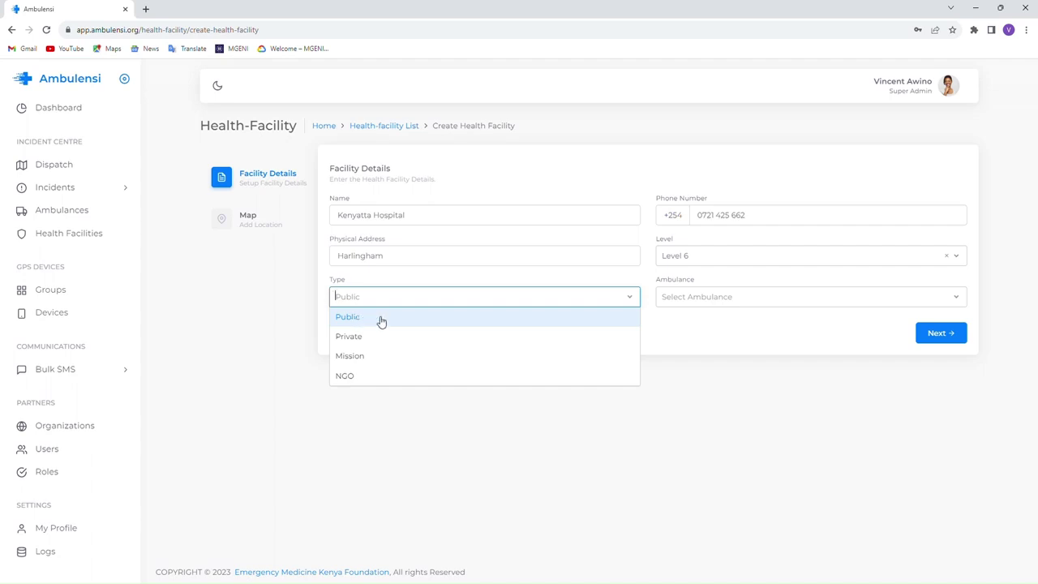
pyautogui.click(365, 320)
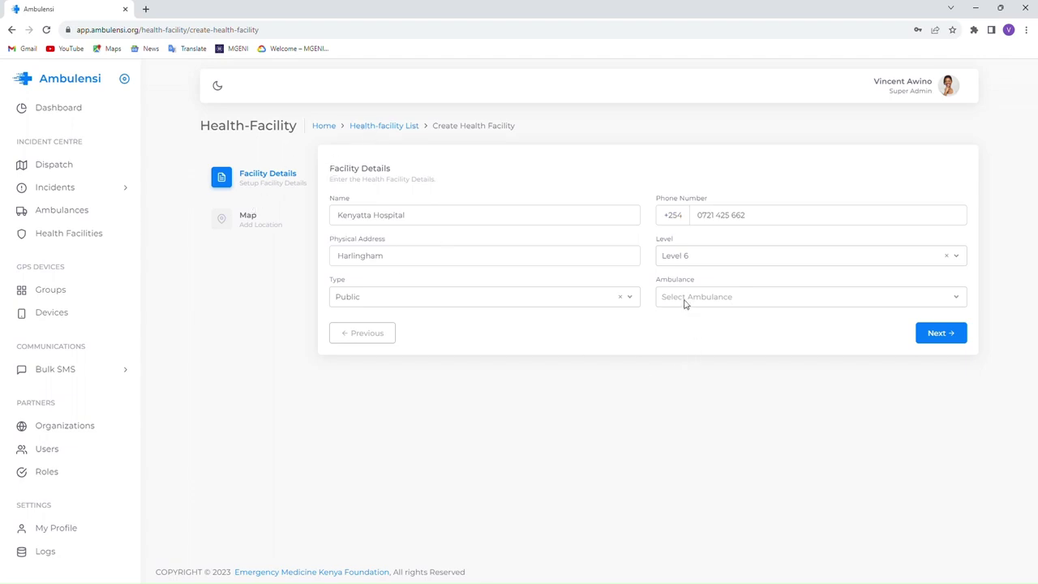
pyautogui.click(686, 302)
pyautogui.click(642, 336)
# - On the map step, roughly place the facility marker in central Nairobi
pyautogui.click(943, 334)
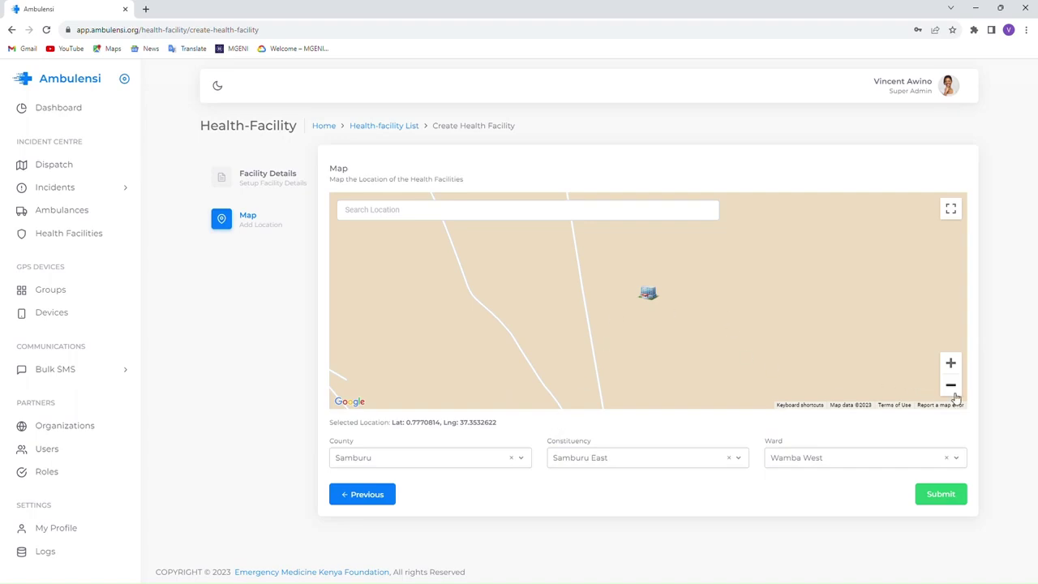
pyautogui.click(952, 392)
pyautogui.click(954, 392)
pyautogui.click(954, 393)
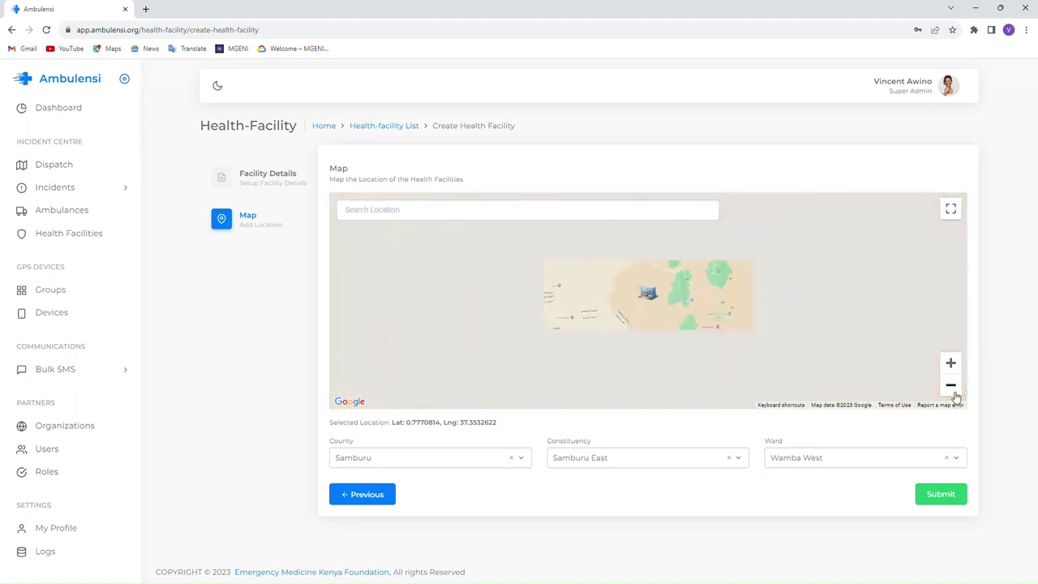
pyautogui.click(954, 393)
pyautogui.moveTo(715, 373); pyautogui.dragTo(723, 328)
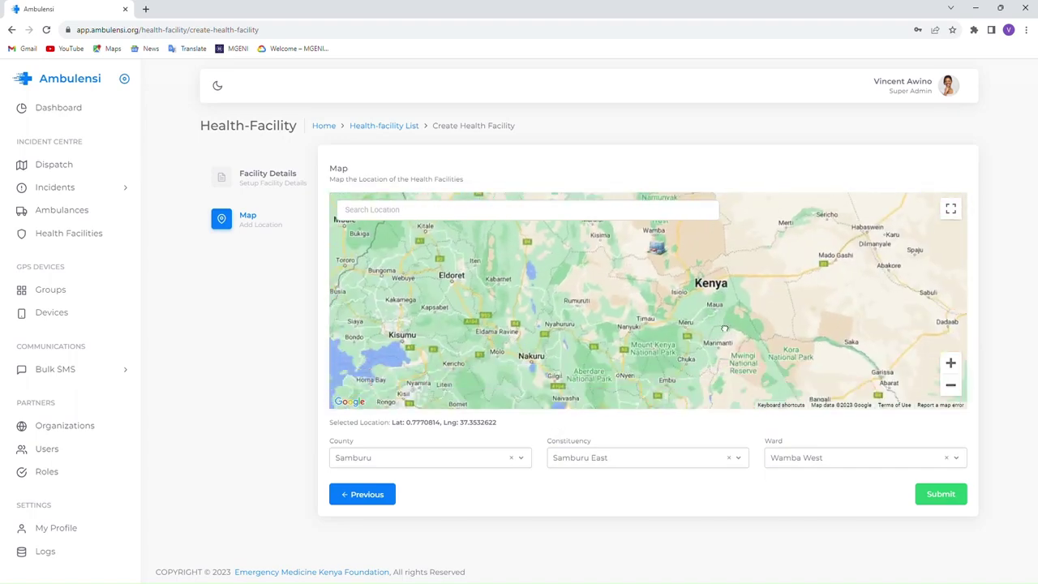
pyautogui.moveTo(661, 255)
pyautogui.mouseDown()
pyautogui.moveTo(685, 312)
pyautogui.moveTo(635, 356)
pyautogui.mouseUp()
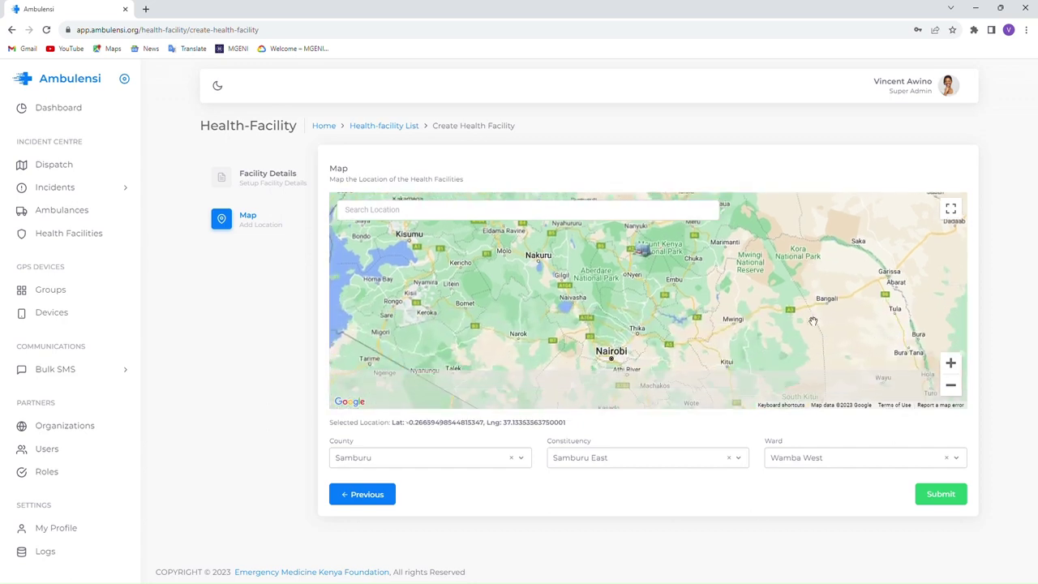
pyautogui.click(953, 393)
pyautogui.moveTo(648, 276)
pyautogui.mouseDown()
pyautogui.moveTo(652, 308)
pyautogui.moveTo(641, 325)
pyautogui.mouseUp()
pyautogui.click(954, 364)
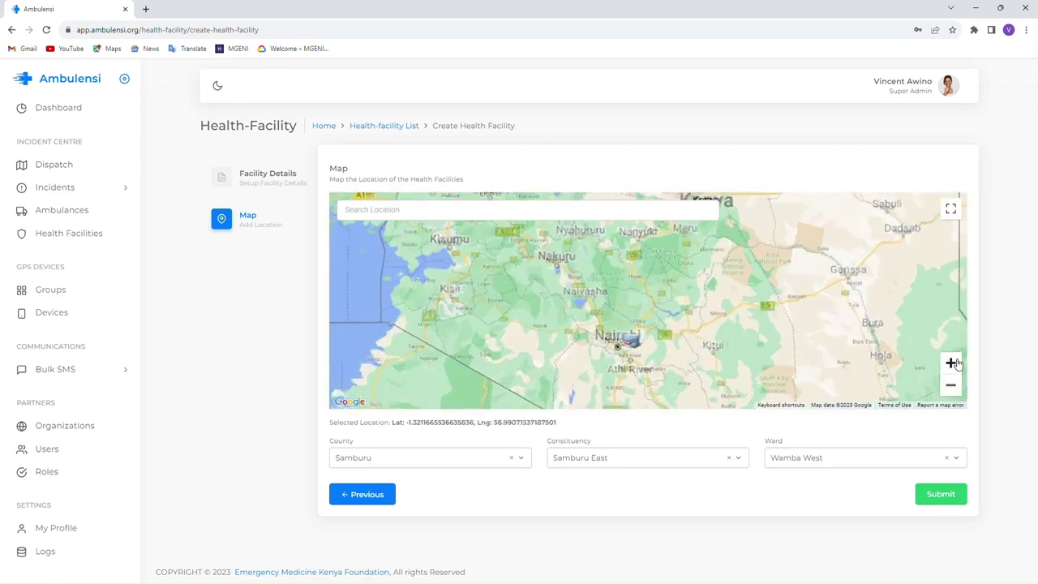
pyautogui.click(954, 364)
pyautogui.click(954, 365)
pyautogui.moveTo(660, 367); pyautogui.dragTo(691, 252)
pyautogui.moveTo(633, 358); pyautogui.dragTo(662, 331)
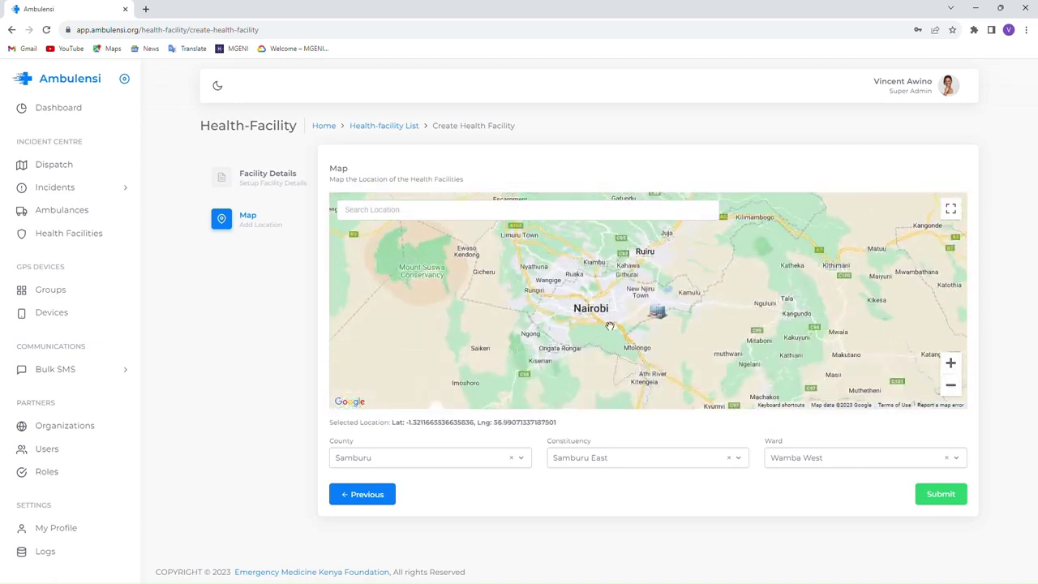
pyautogui.click(582, 300)
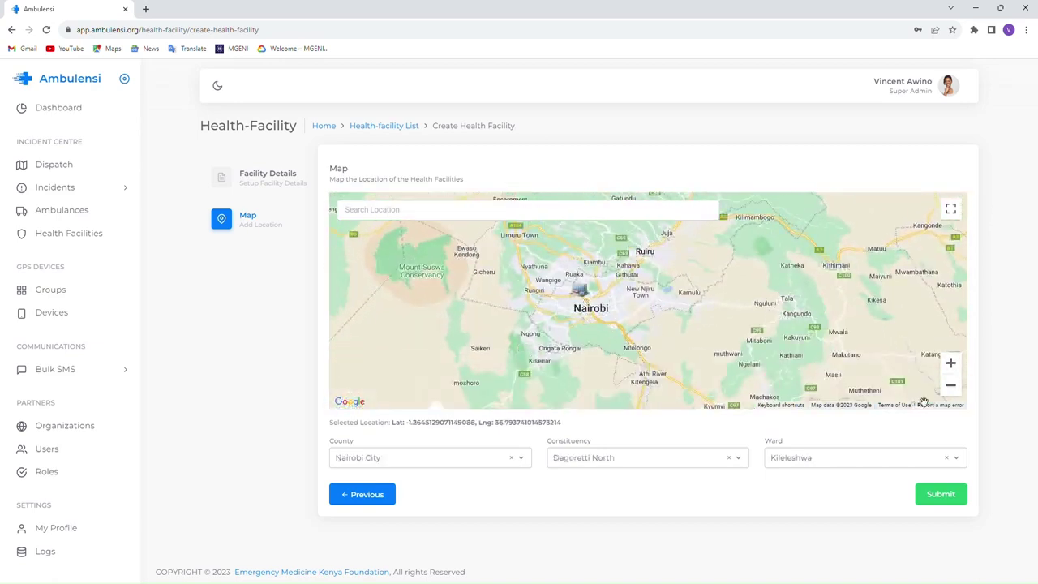
pyautogui.click(951, 363)
pyautogui.click(950, 362)
pyautogui.moveTo(411, 330); pyautogui.dragTo(552, 350)
pyautogui.moveTo(462, 342); pyautogui.dragTo(500, 348)
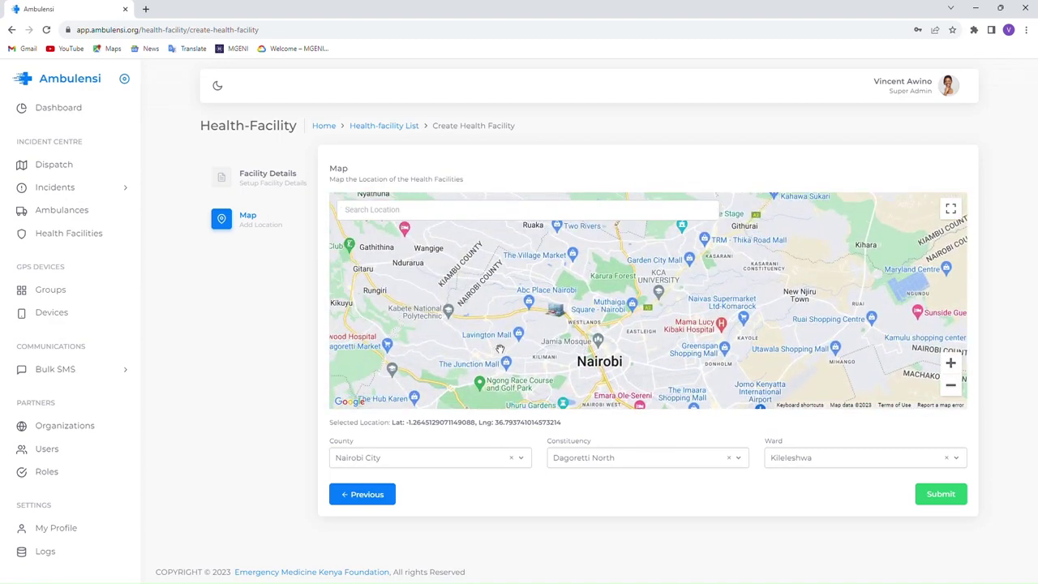
# - Search 'Kenyatta' and pin Kenyatta National Hospital, giving Kibra constituency and Woodley/Kenyatta Golf Course ward
pyautogui.click(385, 216)
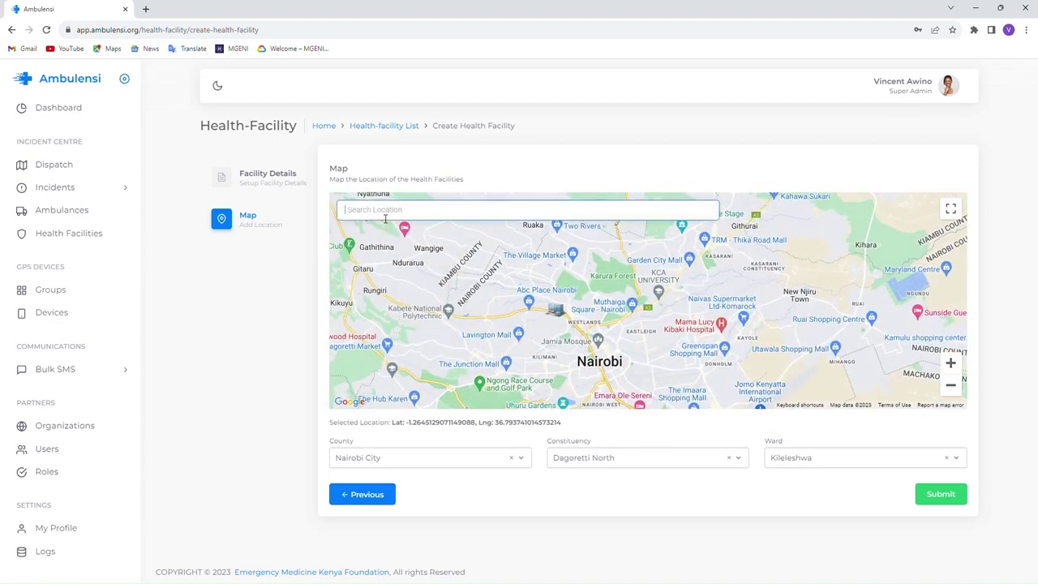
pyautogui.write('Kenya')
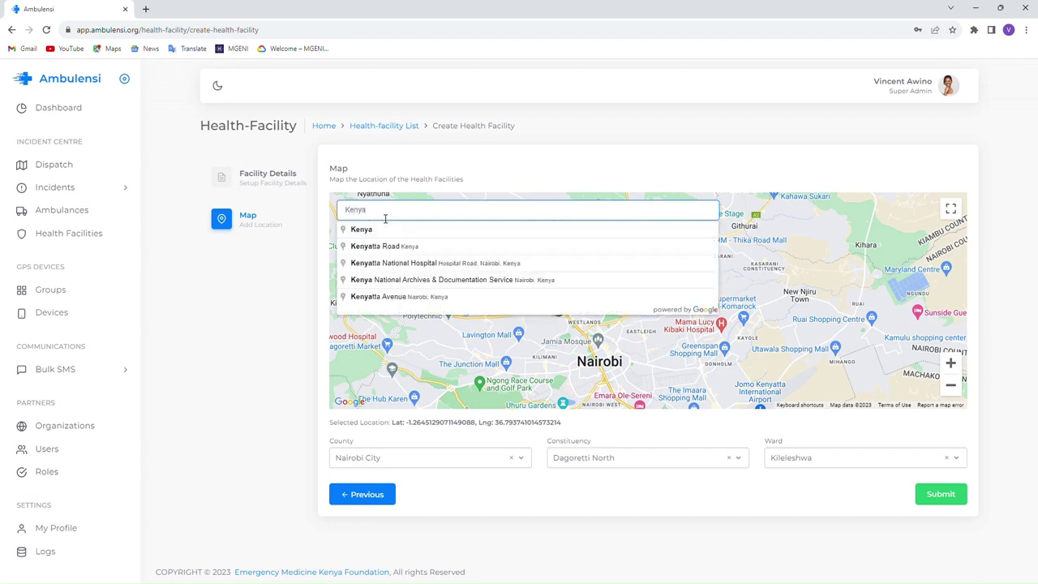
pyautogui.write('tta')
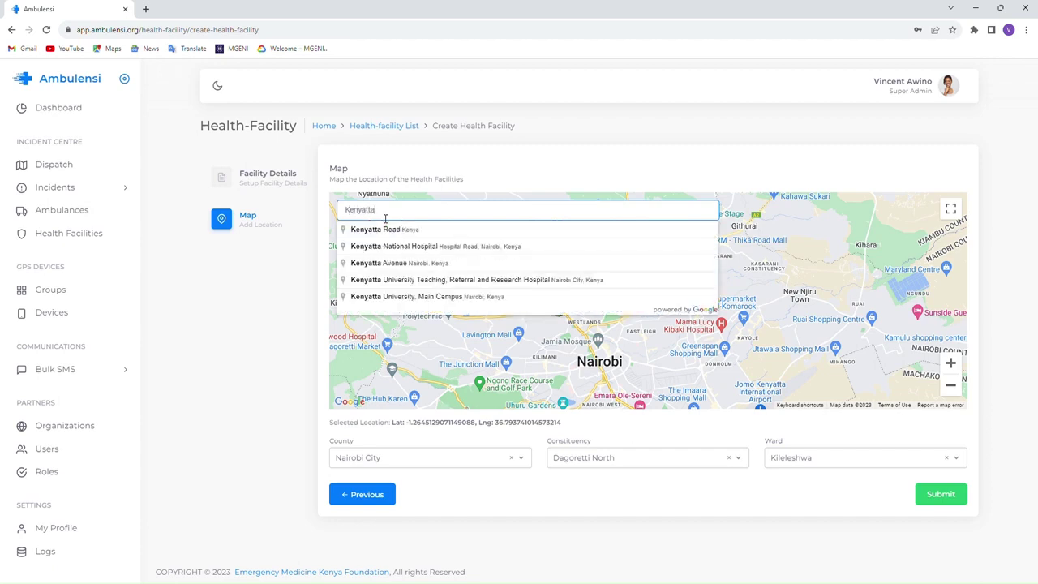
pyautogui.click(451, 247)
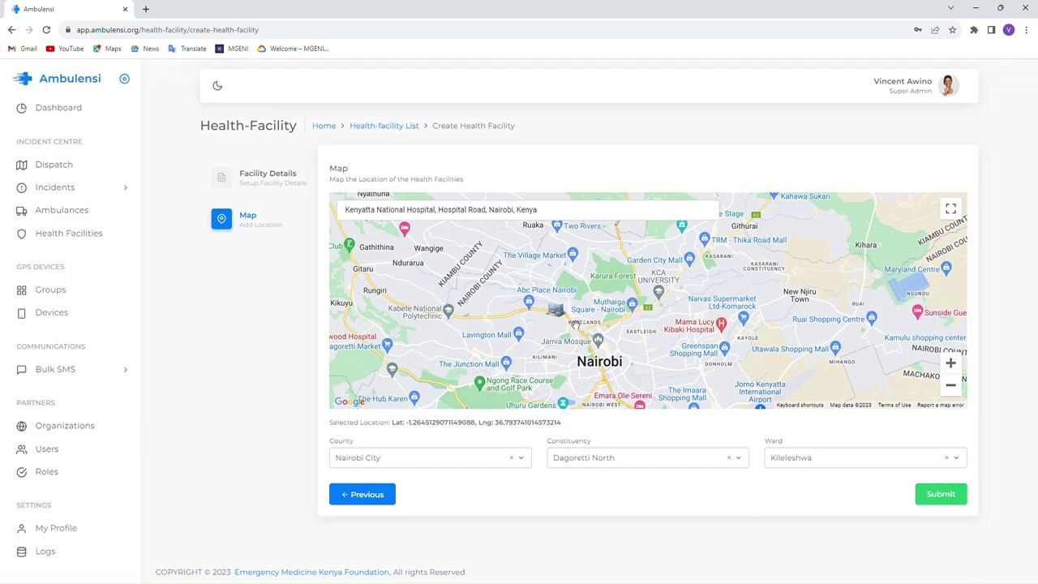
pyautogui.click(951, 363)
pyautogui.click(951, 363)
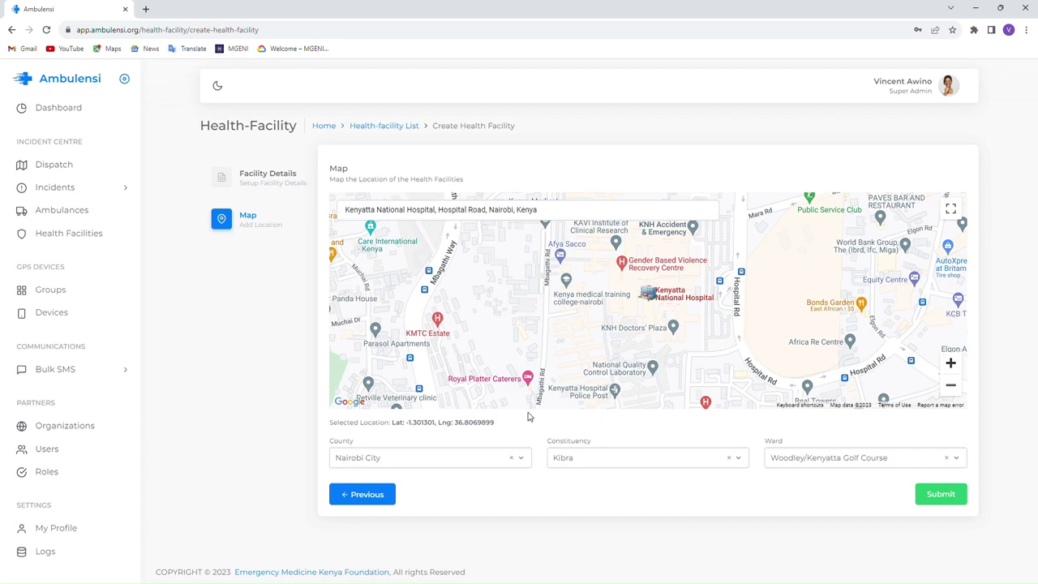
pyautogui.moveTo(332, 422); pyautogui.dragTo(501, 426)
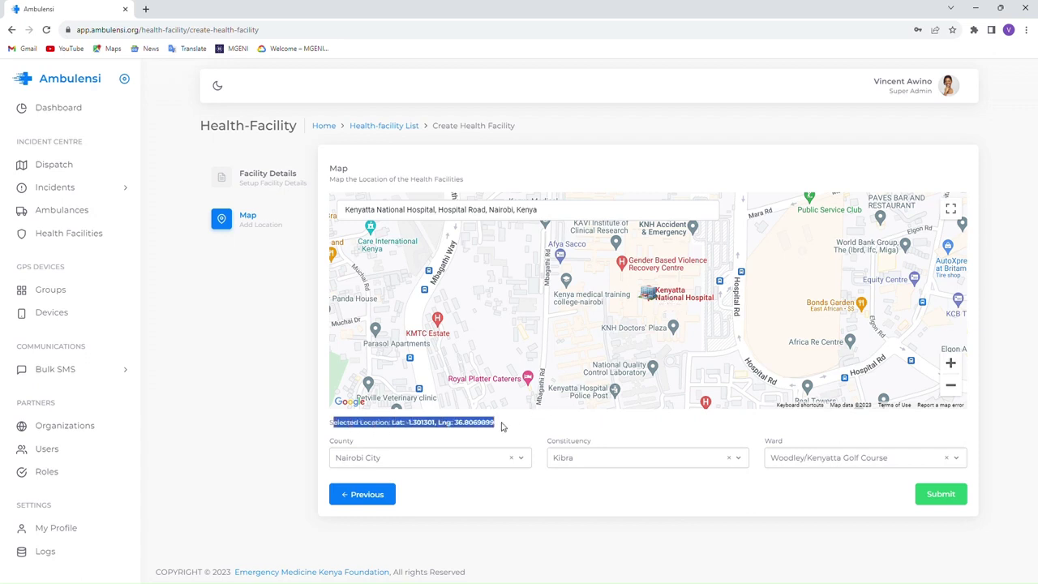
pyautogui.click(503, 427)
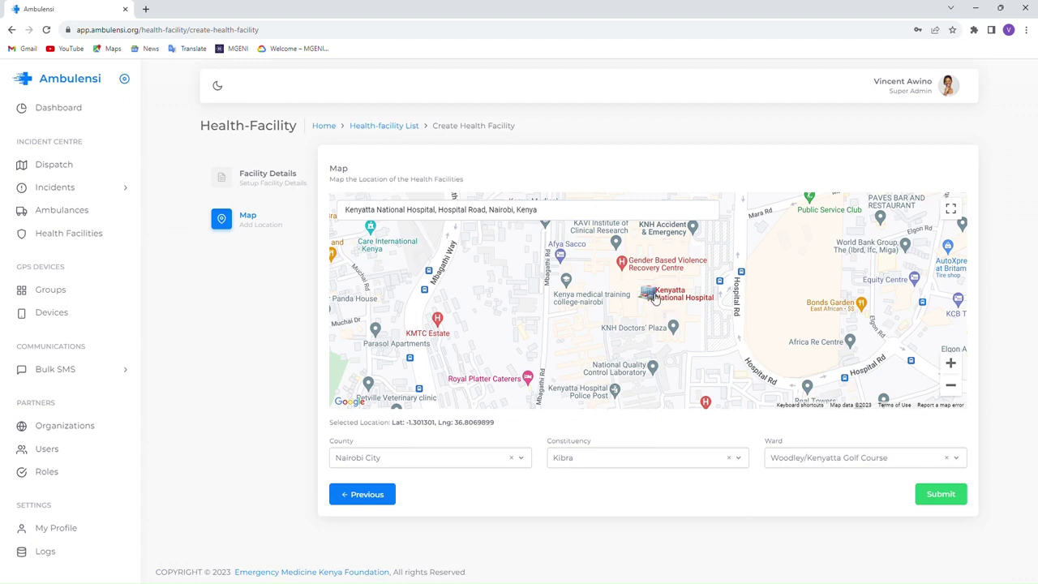
# - Save Kenyatta Hospital as a facility, confirm success, and go to the Dispatch dashboard
pyautogui.click(942, 495)
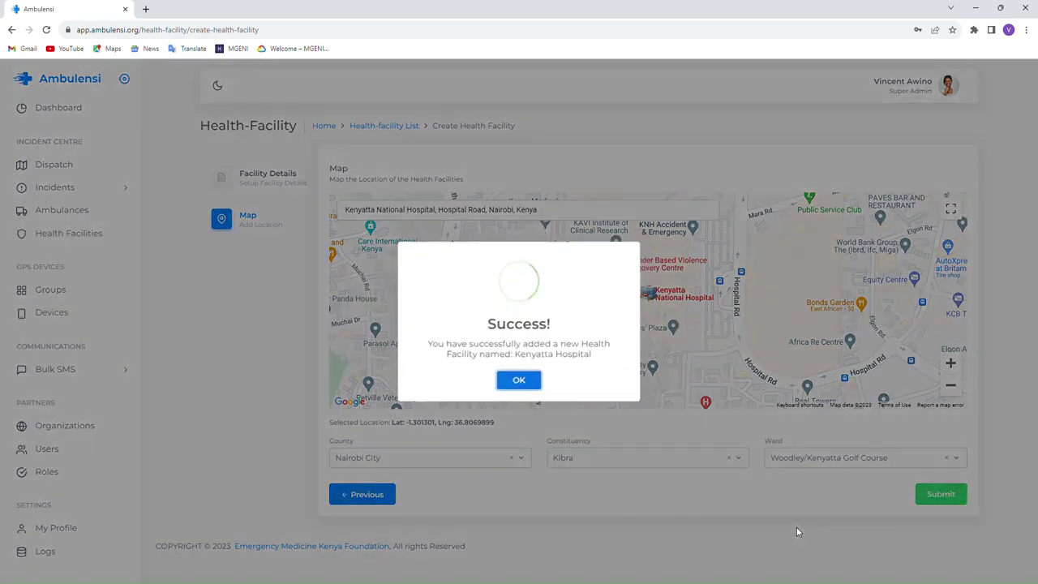
pyautogui.click(519, 380)
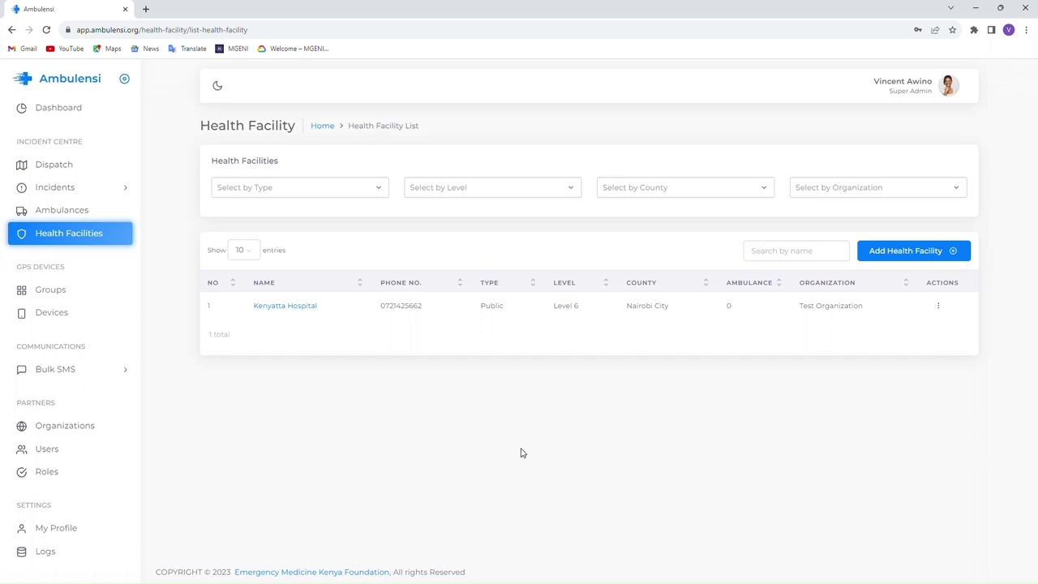
pyautogui.click(61, 169)
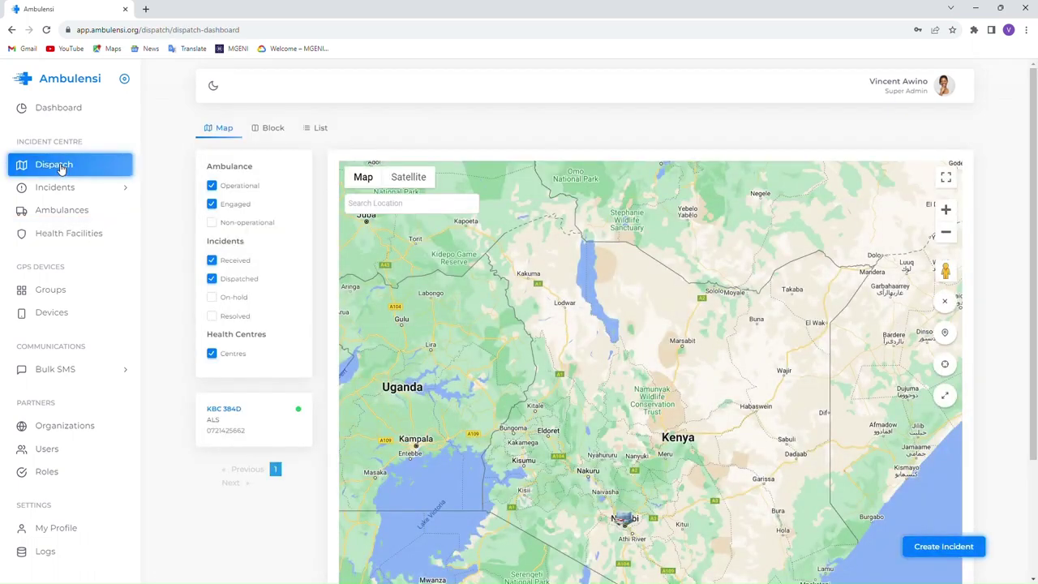
# - Zoom and pan the dispatch map to bring Nairobi into view
pyautogui.scroll(-1, 1032, 186)
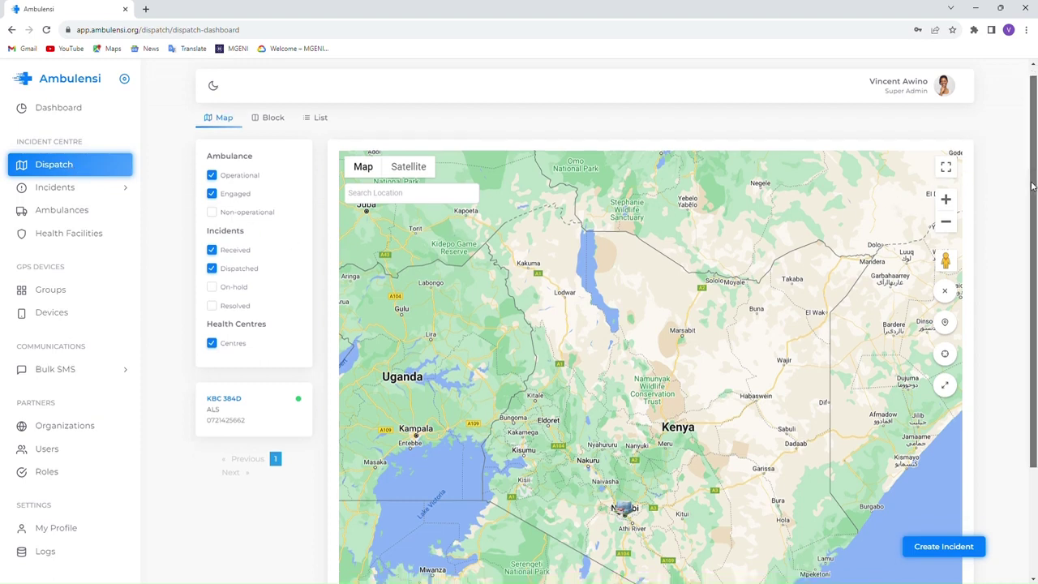
pyautogui.scroll(-1, 1032, 187)
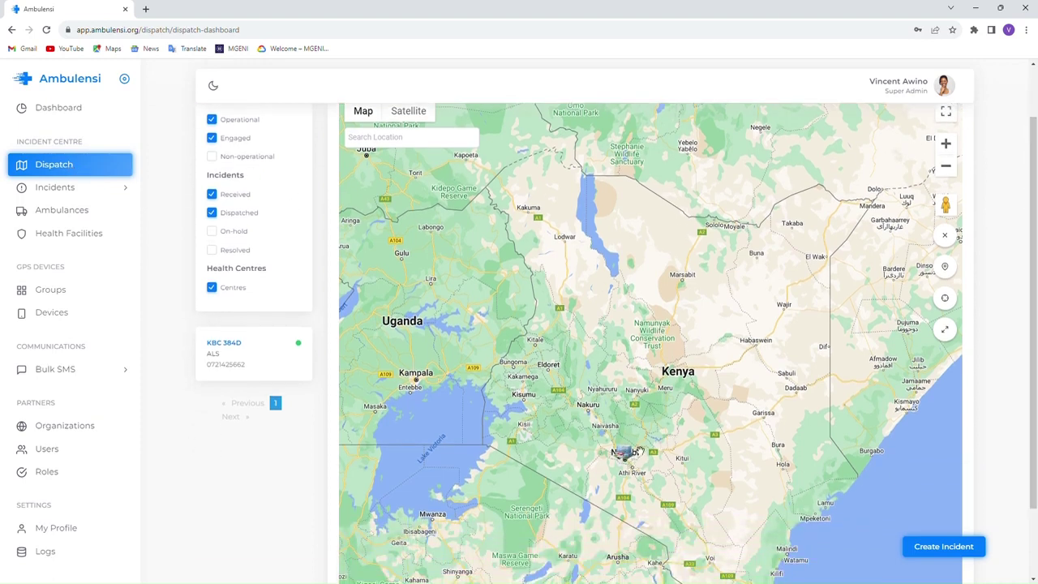
pyautogui.click(945, 168)
pyautogui.click(949, 146)
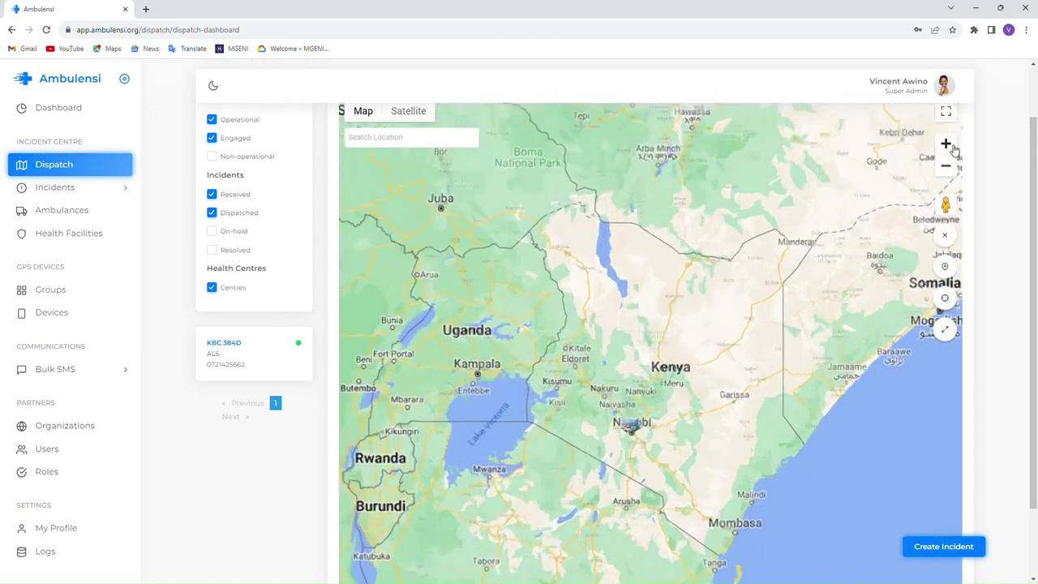
pyautogui.click(951, 147)
pyautogui.click(953, 149)
pyautogui.click(952, 148)
pyautogui.moveTo(651, 508); pyautogui.dragTo(680, 399)
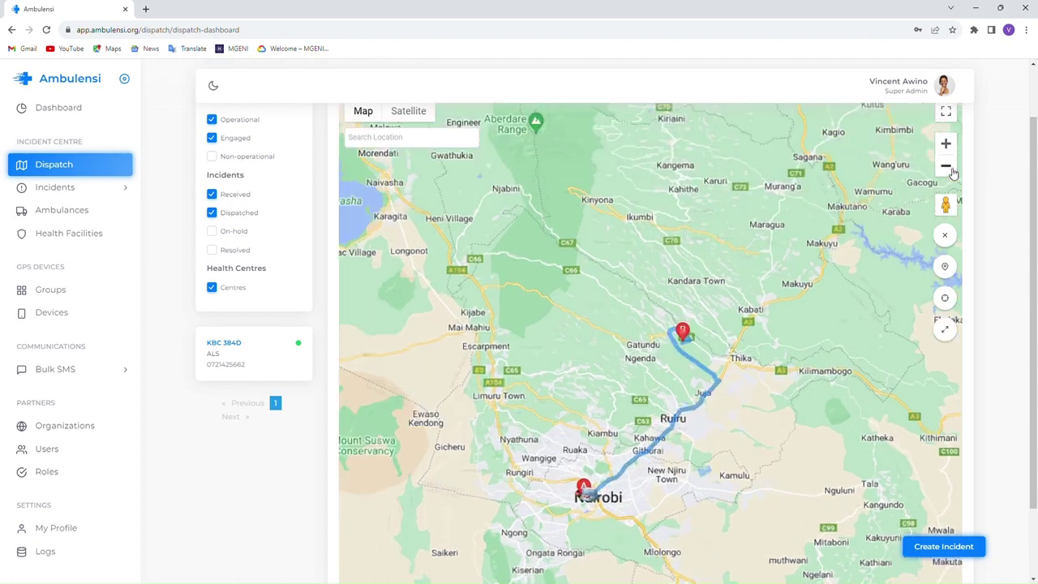
# - Clear the old route and centre the map on Nairobi near street level
pyautogui.click(945, 236)
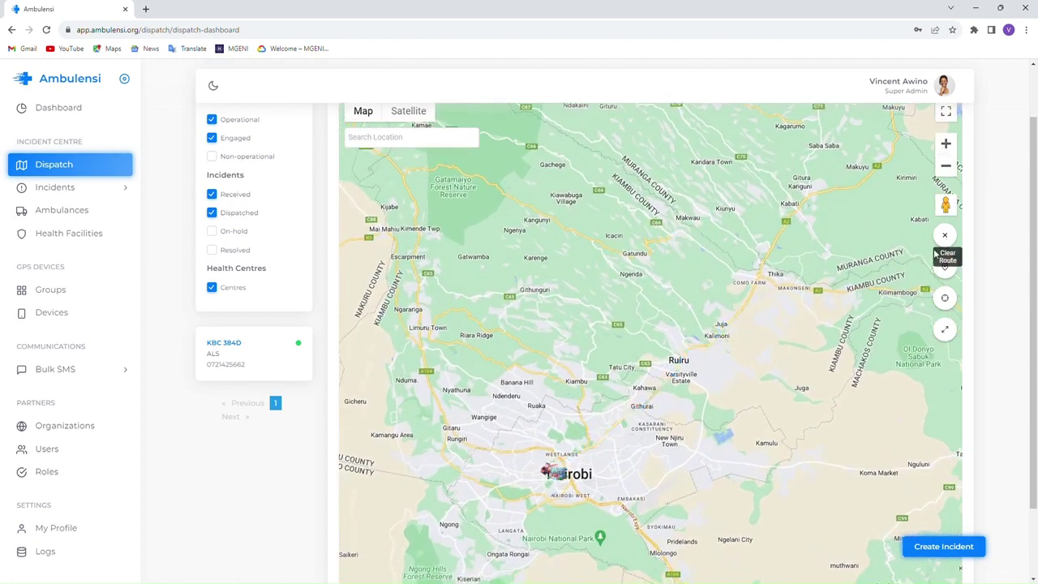
pyautogui.moveTo(739, 454); pyautogui.dragTo(803, 331)
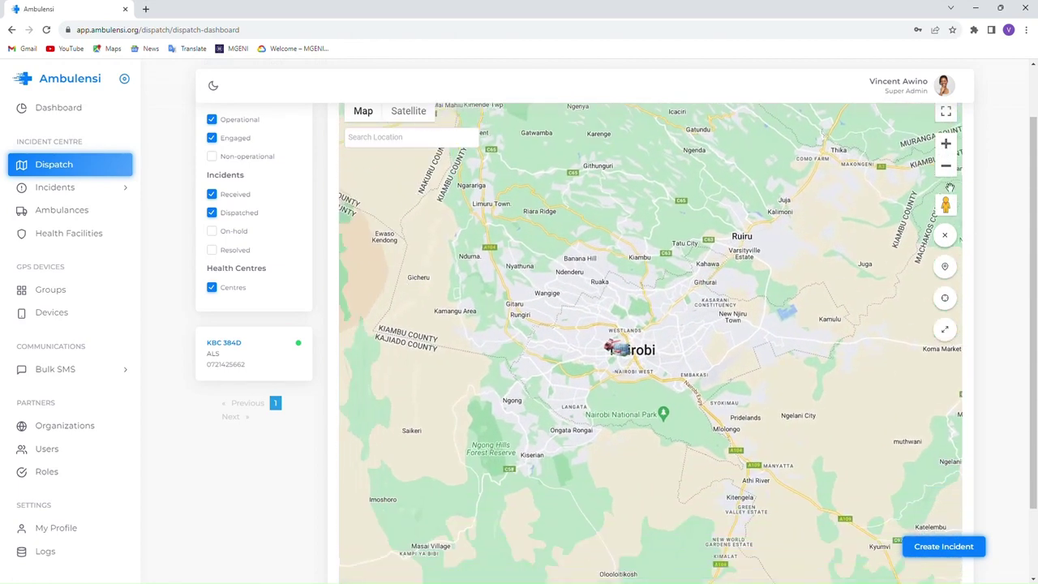
pyautogui.click(946, 144)
pyautogui.click(946, 144)
pyautogui.click(945, 144)
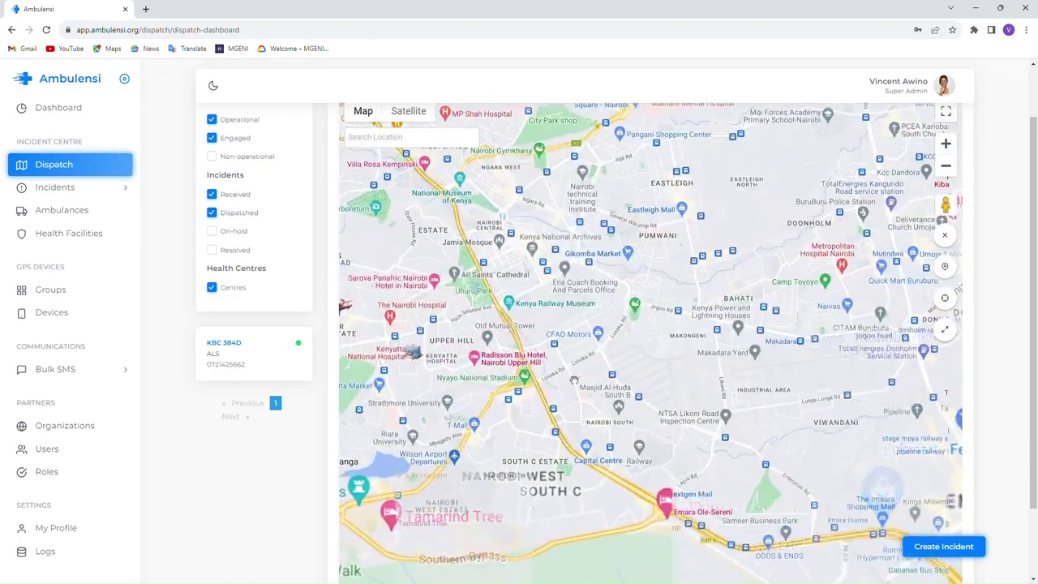
pyautogui.click(945, 166)
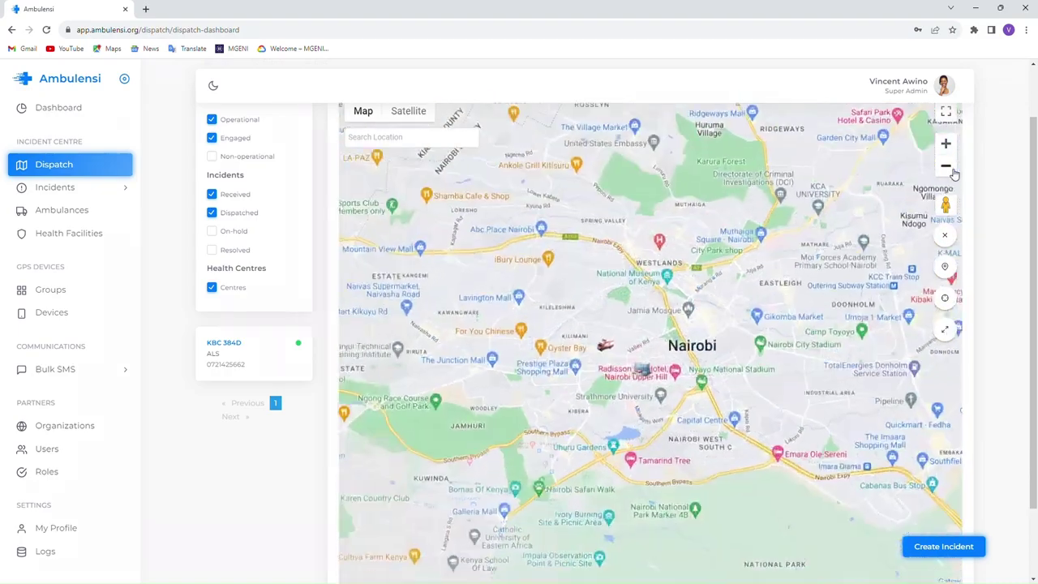
pyautogui.moveTo(514, 347); pyautogui.dragTo(574, 380)
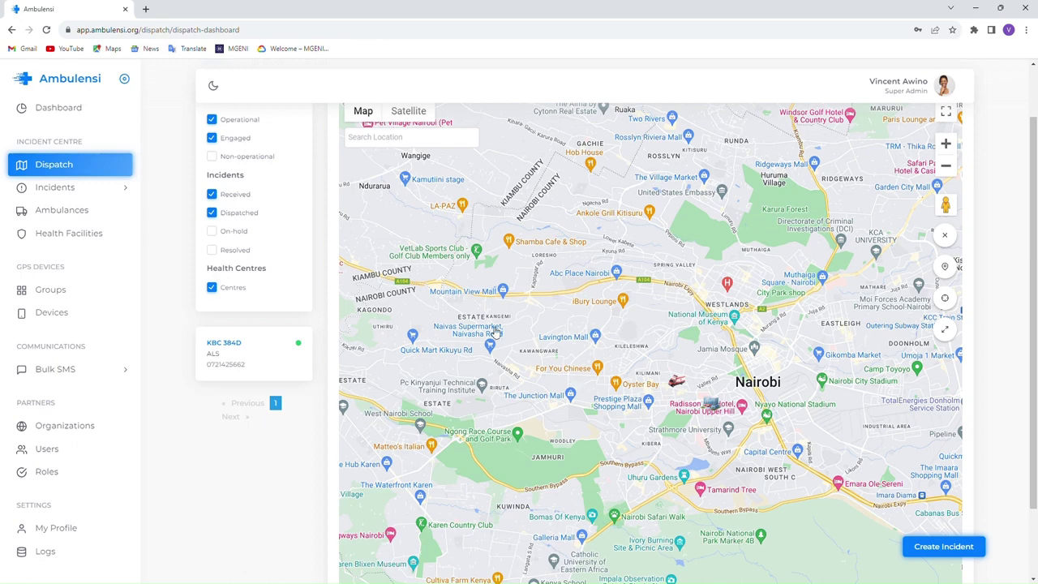
# - Search 'Kenya High' and recentre the map on Kenya High School, Mandera Road, replacing Kileleshwa
pyautogui.click(372, 139)
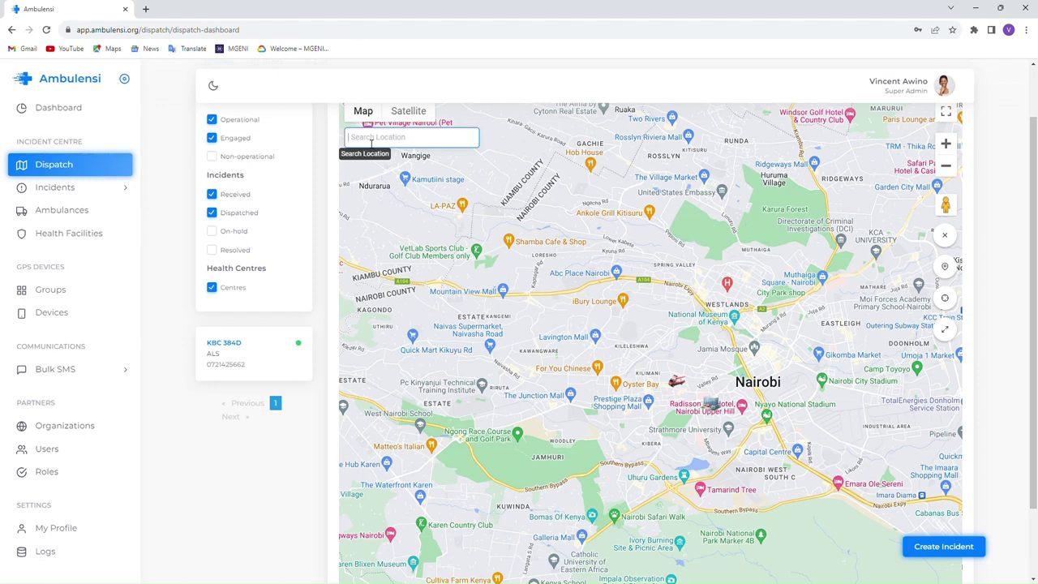
pyautogui.write('Kenya')
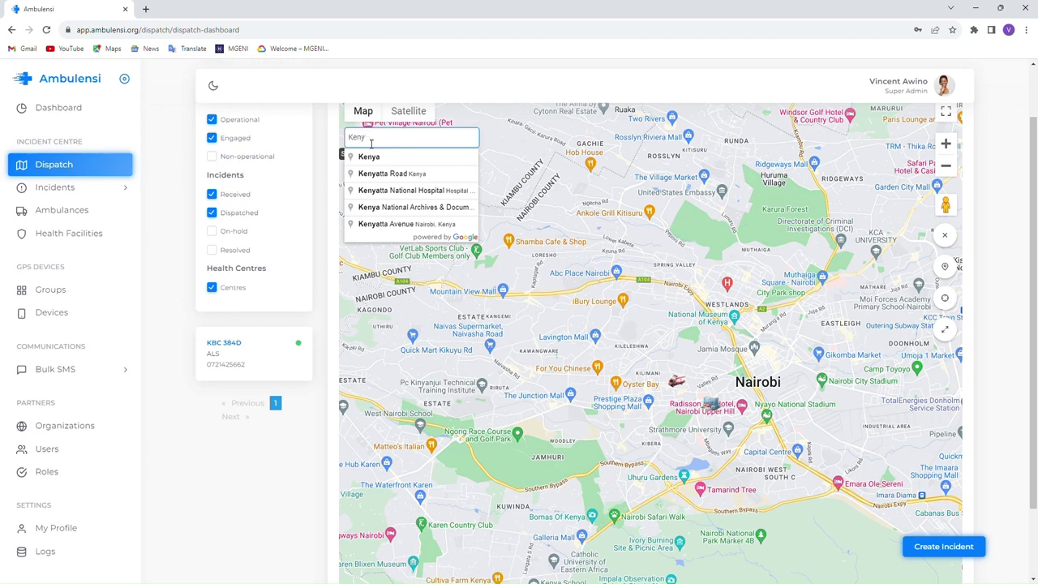
pyautogui.press('BackSpace')
pyautogui.press('BackSpace')
pyautogui.press('BackSpace')
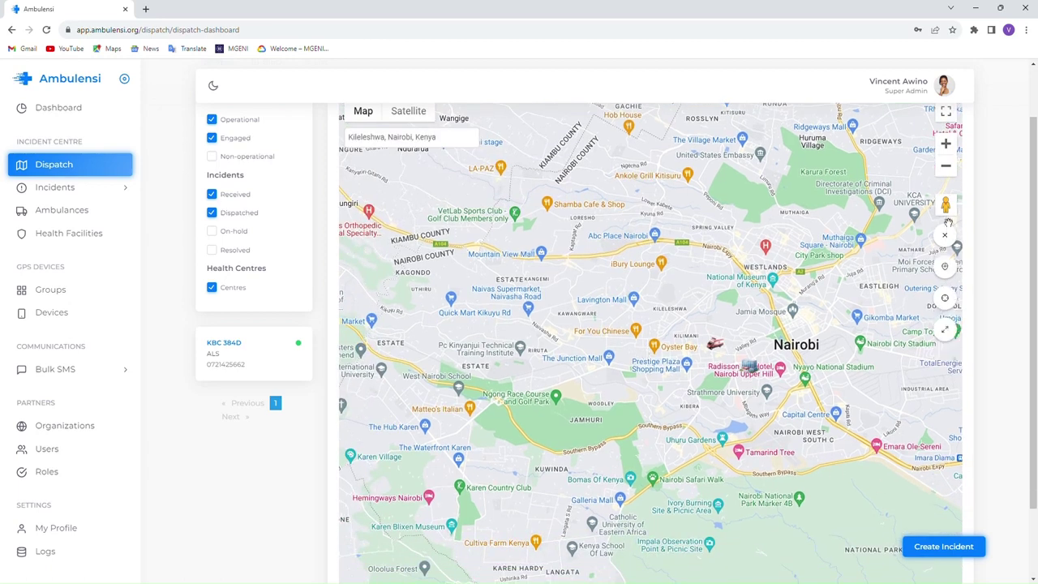
pyautogui.click(946, 143)
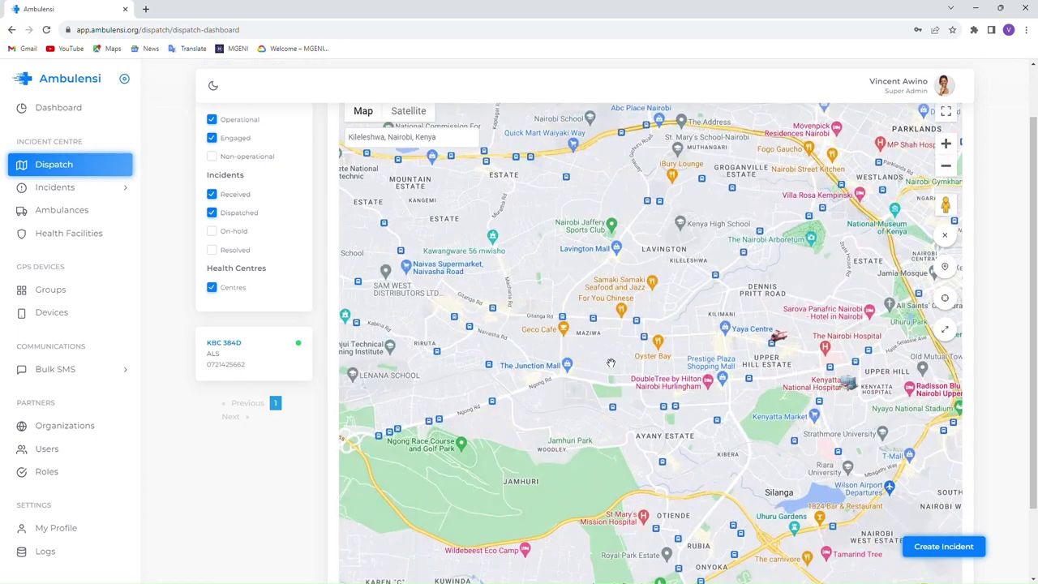
pyautogui.moveTo(610, 363); pyautogui.dragTo(707, 377)
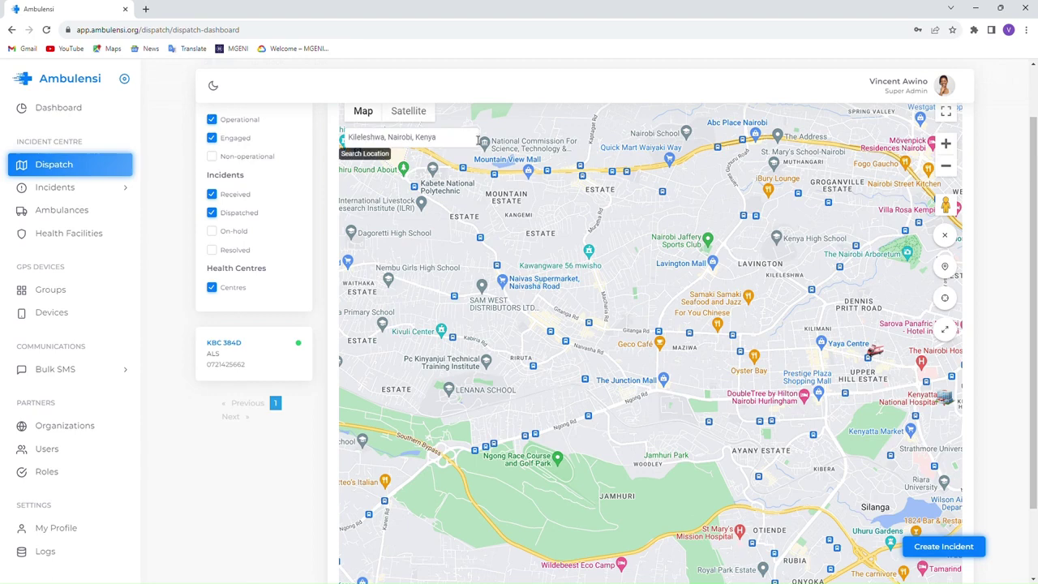
pyautogui.moveTo(478, 139); pyautogui.dragTo(322, 142)
pyautogui.write('Ken')
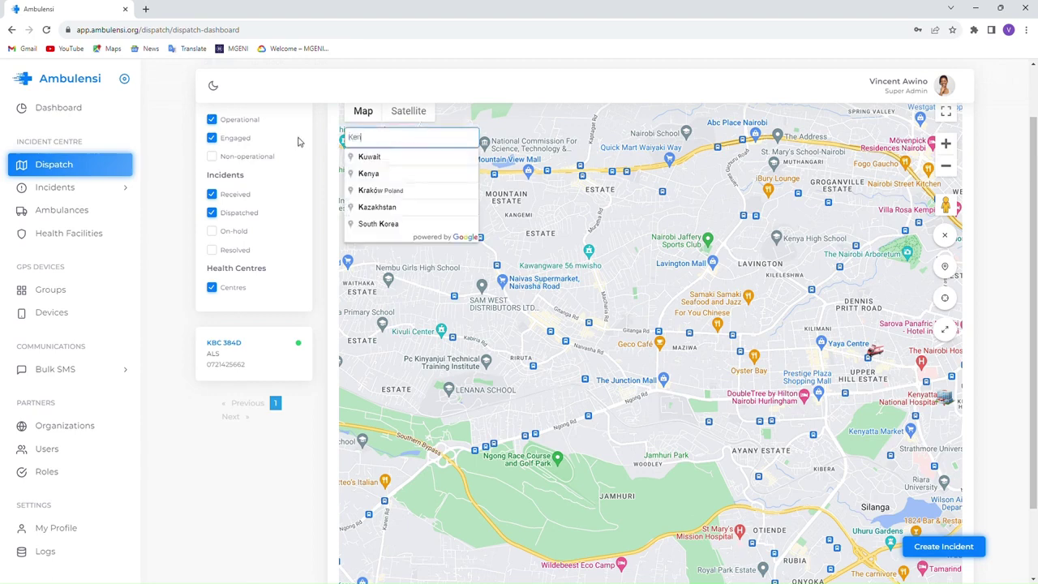
pyautogui.write('ya High')
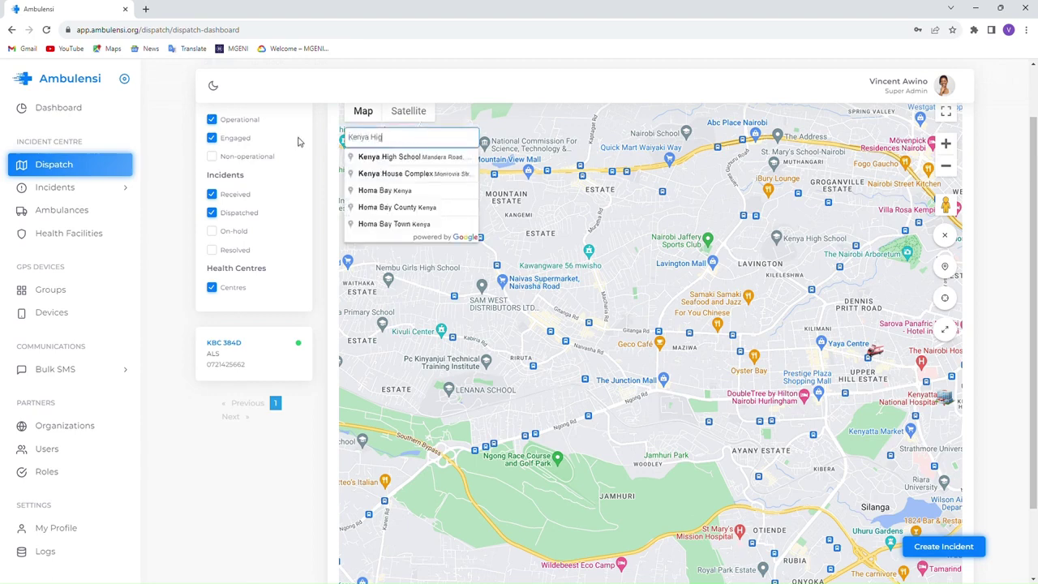
pyautogui.click(416, 159)
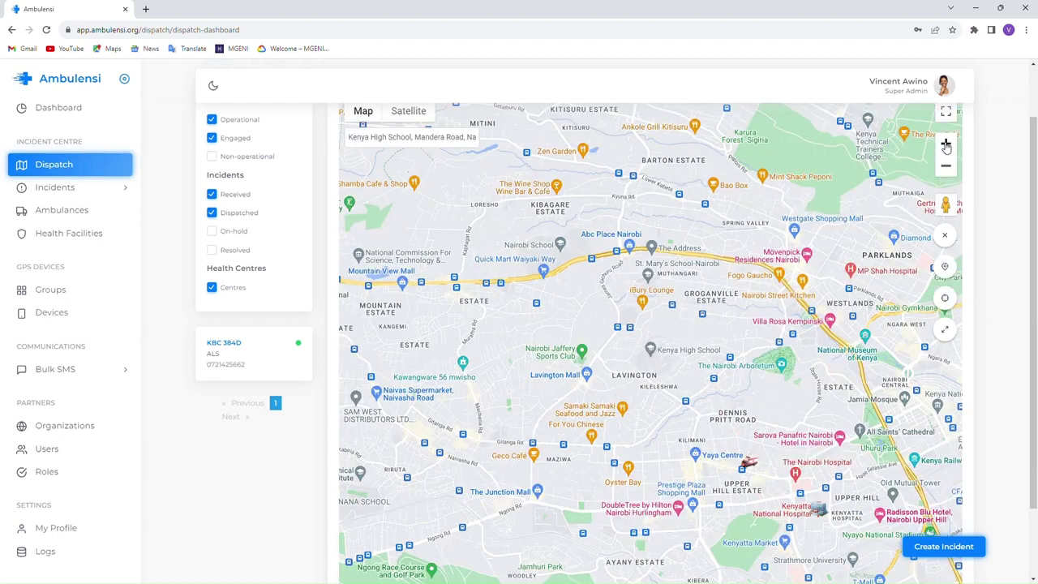
pyautogui.scroll(2, 656, 354)
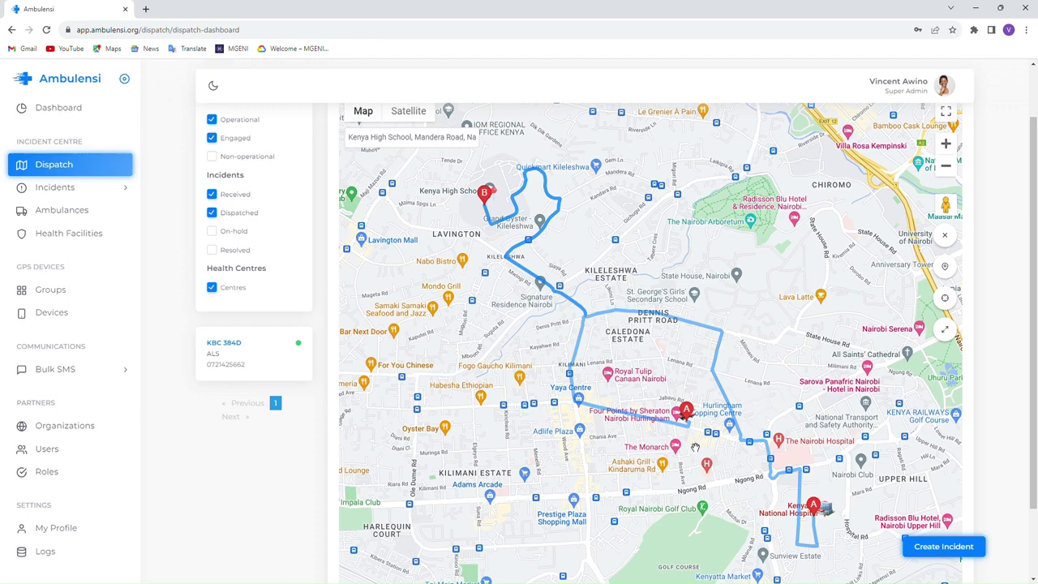
# - Start a new incident and enter the patient's first name, surname and phone number
pyautogui.click(939, 546)
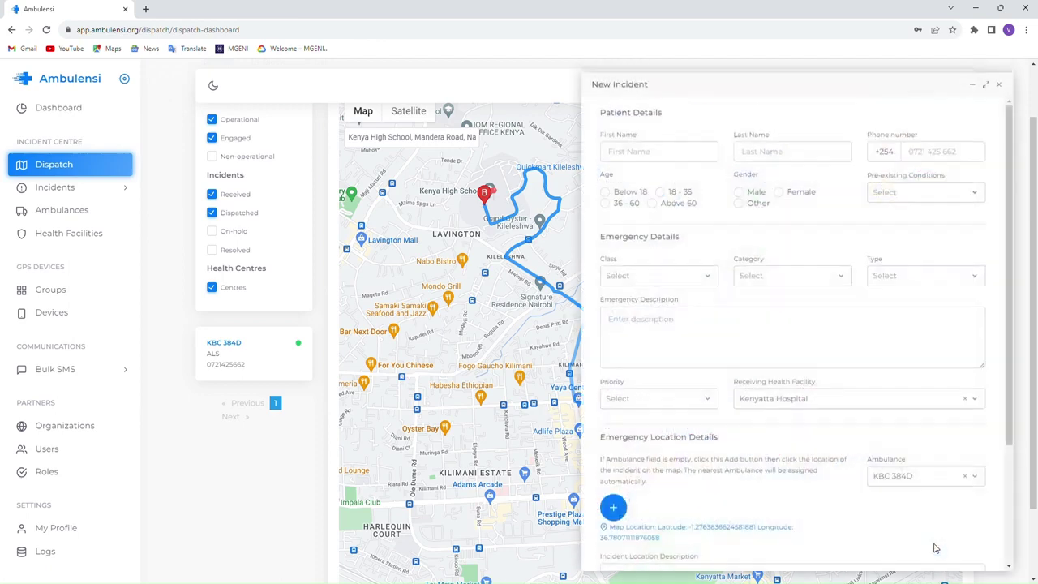
pyautogui.click(641, 155)
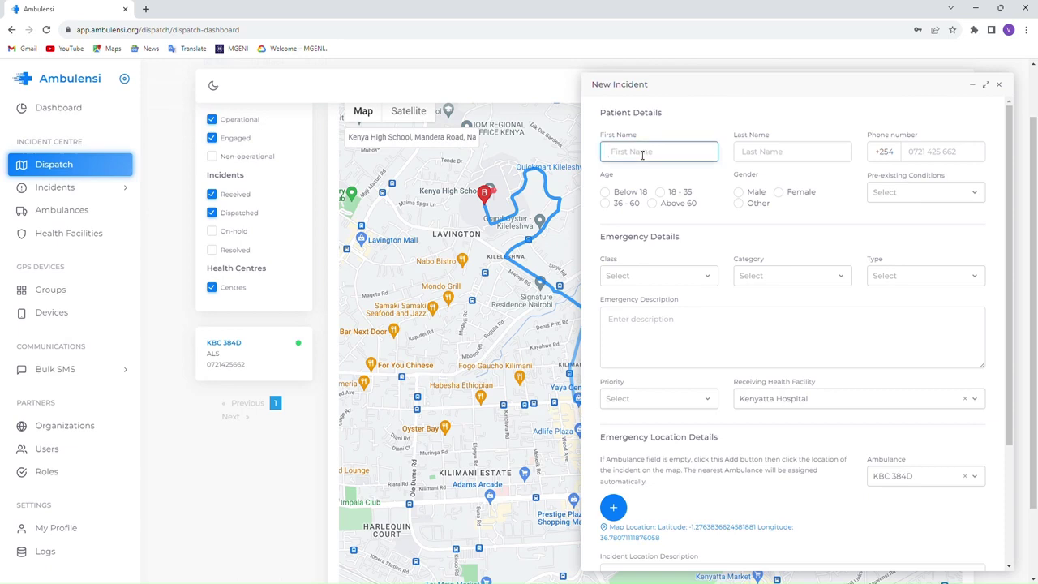
pyautogui.write('John')
pyautogui.press('Tab')
pyautogui.write('D')
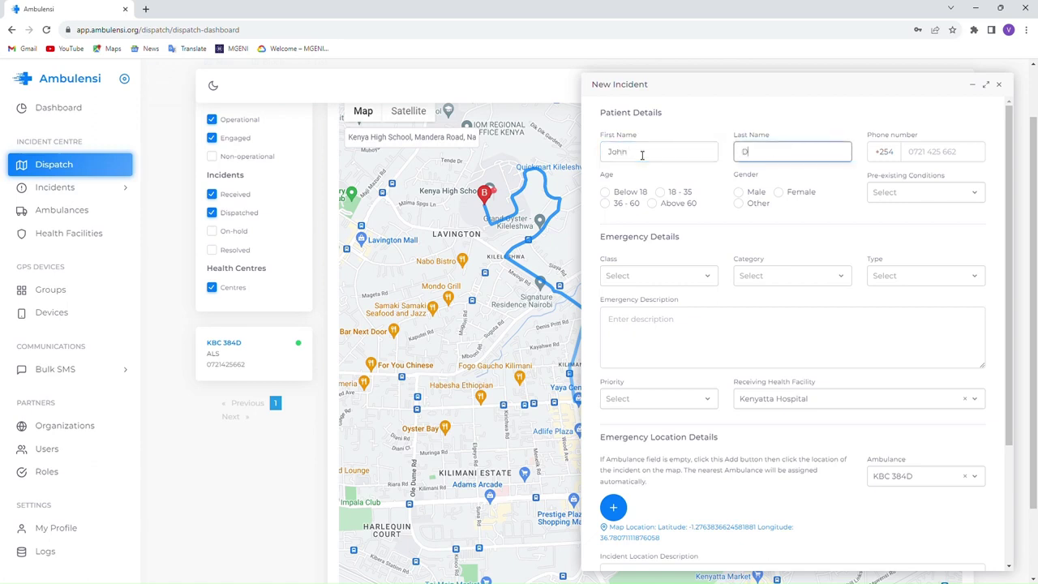
pyautogui.write('oe')
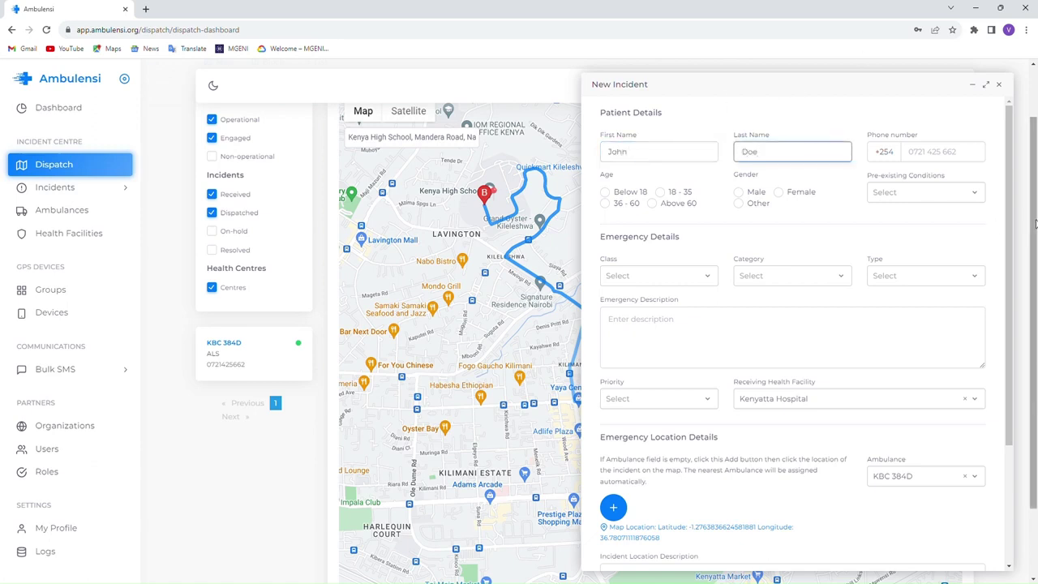
pyautogui.click(1004, 91)
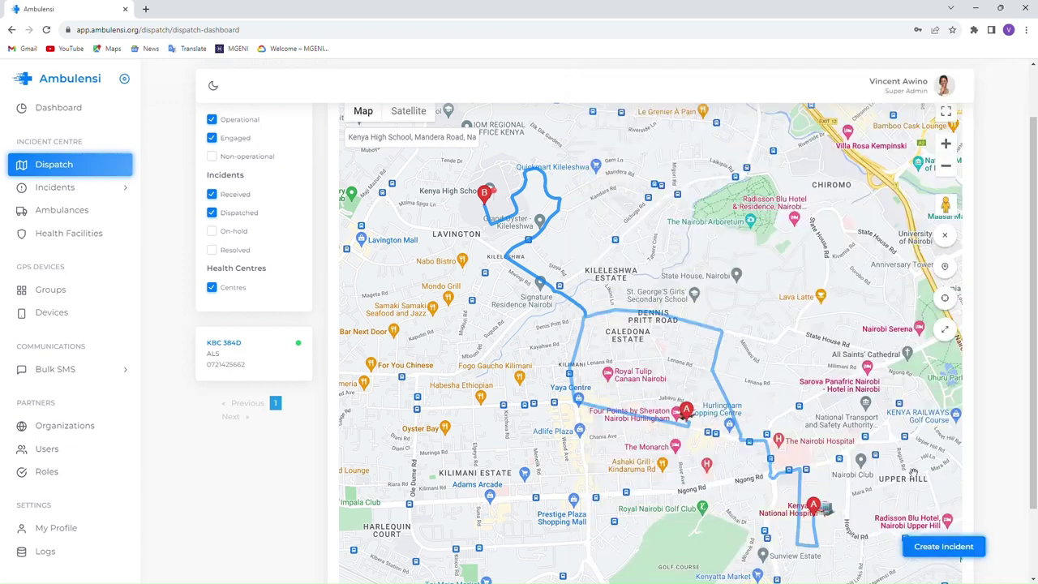
pyautogui.click(944, 546)
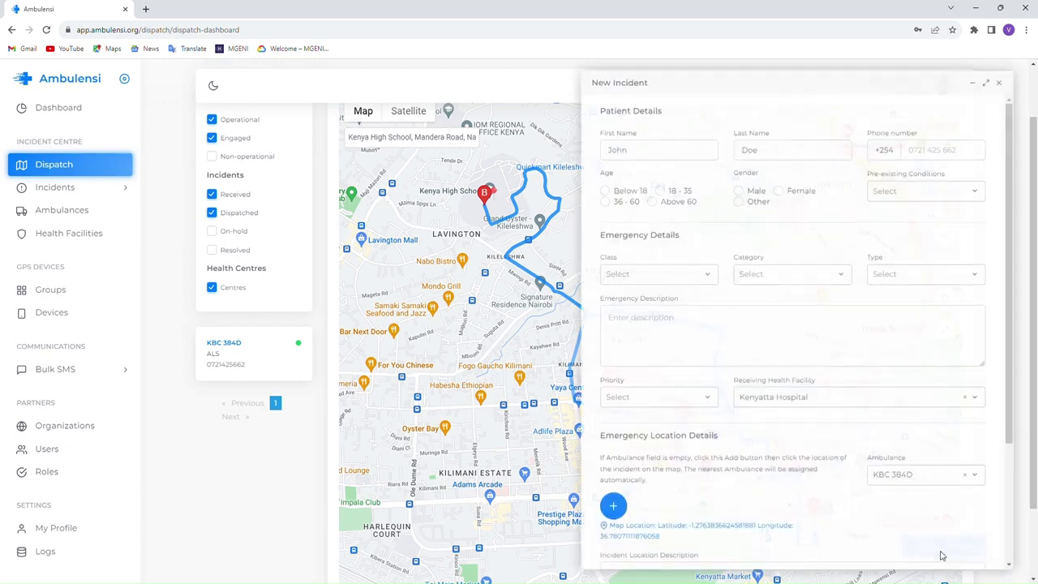
pyautogui.click(799, 158)
pyautogui.click(955, 153)
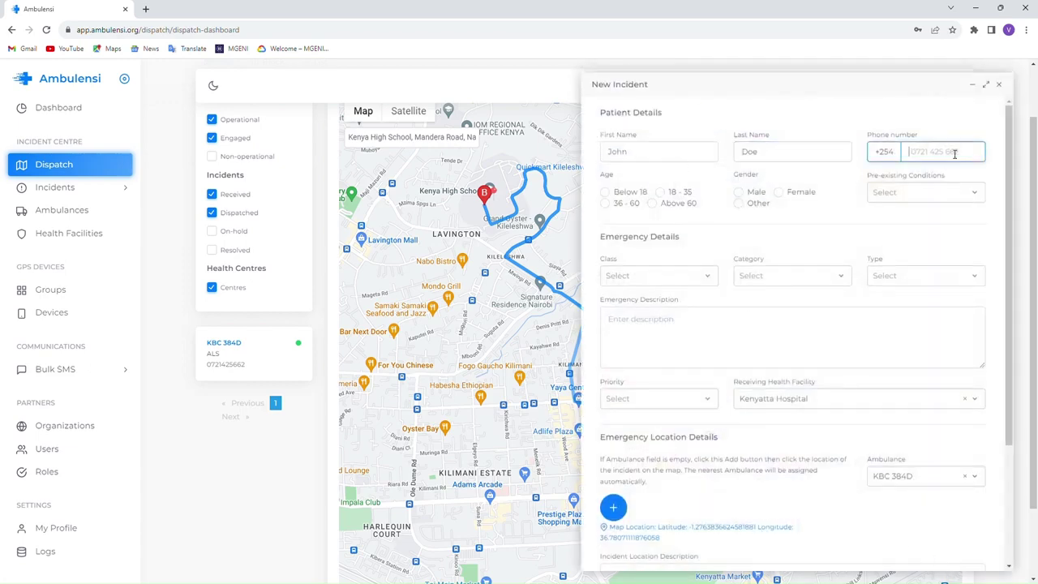
# - Set the patient's age to 36 - 60, gender Male, and pre-existing condition Allergies
pyautogui.click(605, 204)
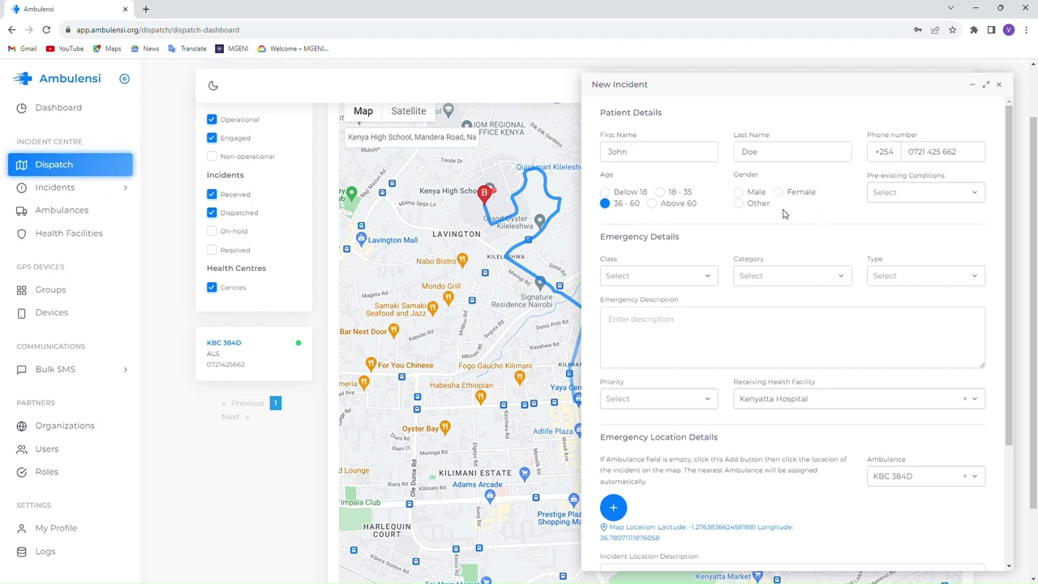
pyautogui.click(740, 194)
pyautogui.click(892, 192)
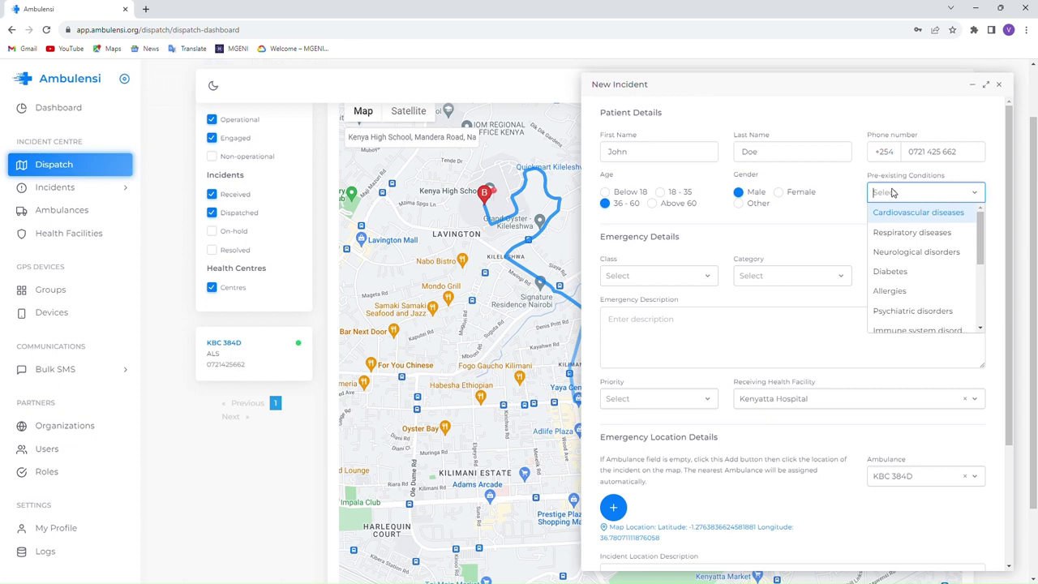
pyautogui.click(902, 290)
pyautogui.click(835, 227)
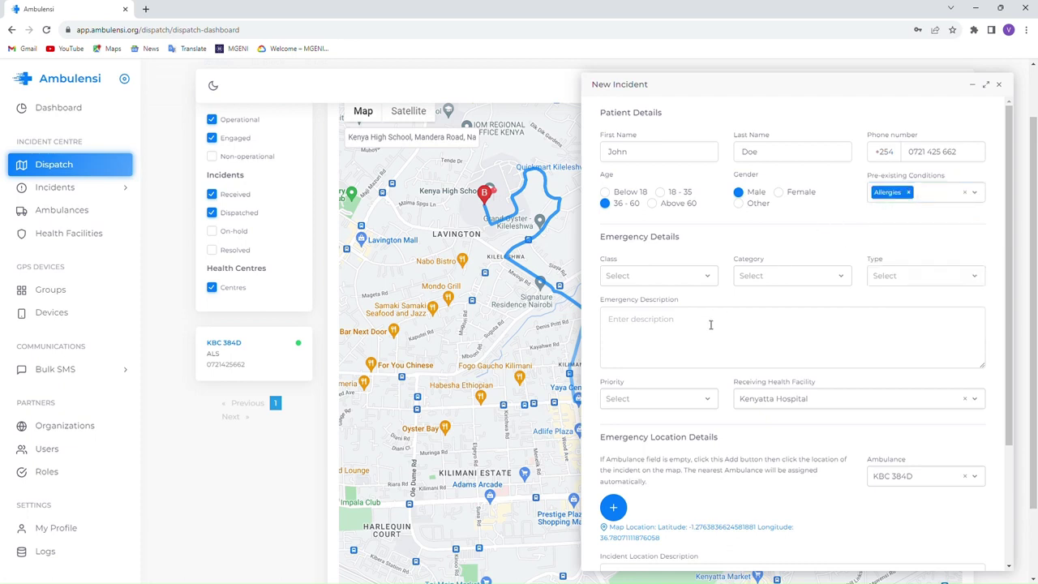
# - Set the emergency category to Medical and type to Breathing Problems
pyautogui.scroll(-2, 706, 326)
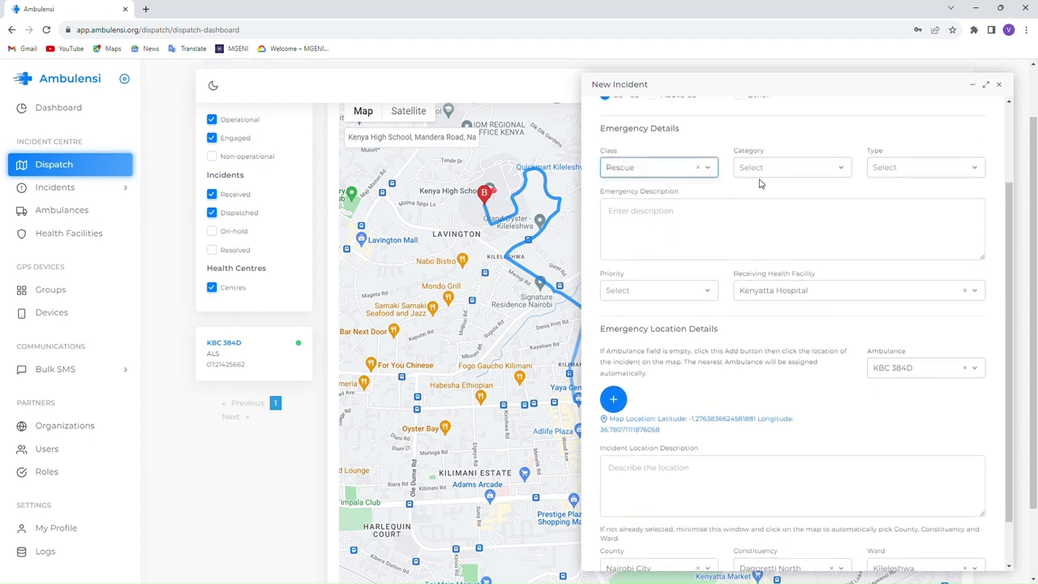
pyautogui.click(761, 167)
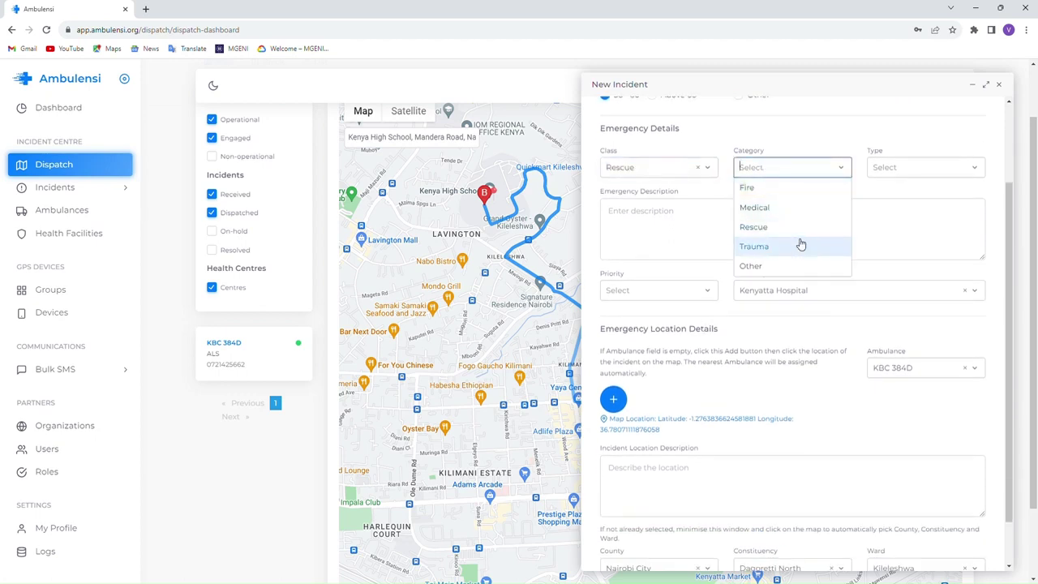
pyautogui.click(780, 208)
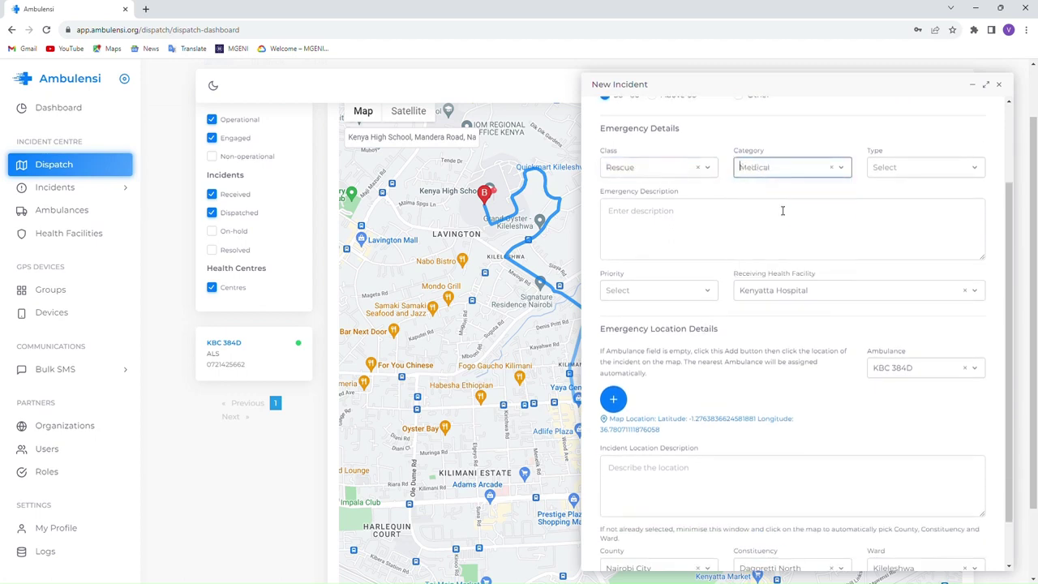
pyautogui.click(889, 169)
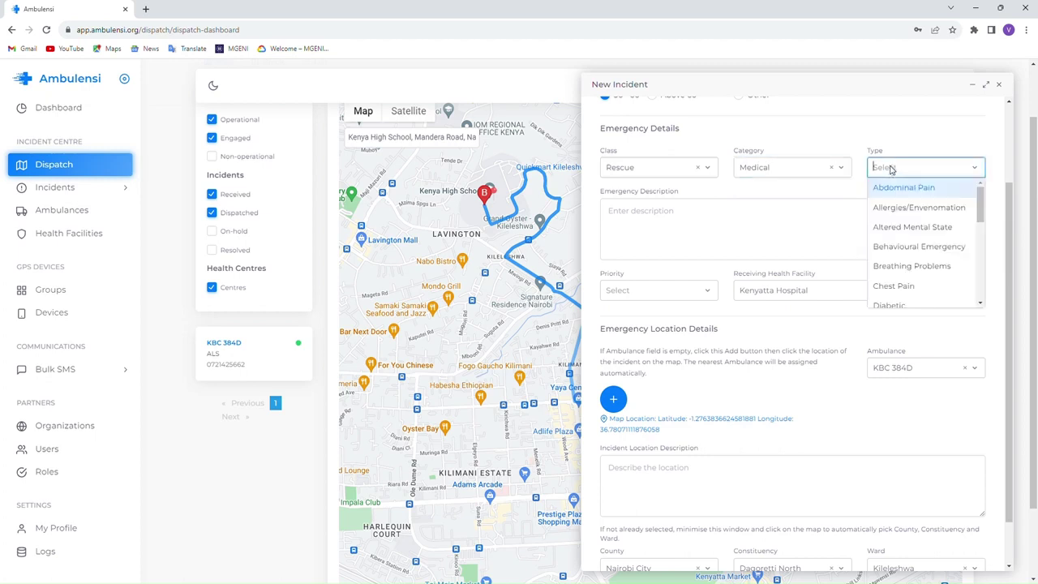
pyautogui.moveTo(979, 203)
pyautogui.mouseDown()
pyautogui.moveTo(984, 288)
pyautogui.moveTo(981, 193)
pyautogui.moveTo(981, 290)
pyautogui.moveTo(980, 191)
pyautogui.mouseUp()
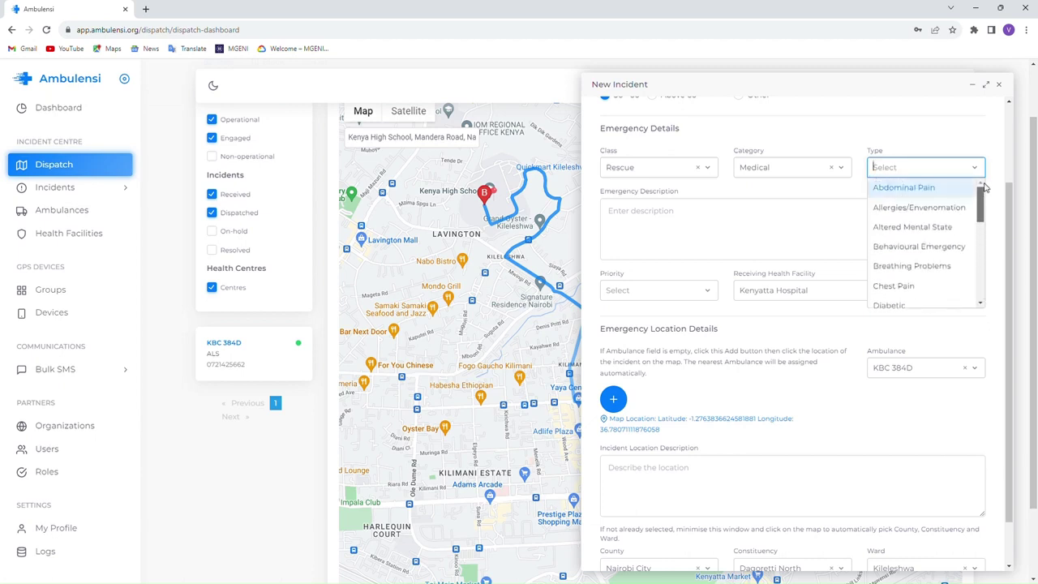
pyautogui.click(918, 267)
# - Describe it as 'Student is Asthmatic and is not breathing properly' with Level-2: Emergency priority
pyautogui.click(628, 217)
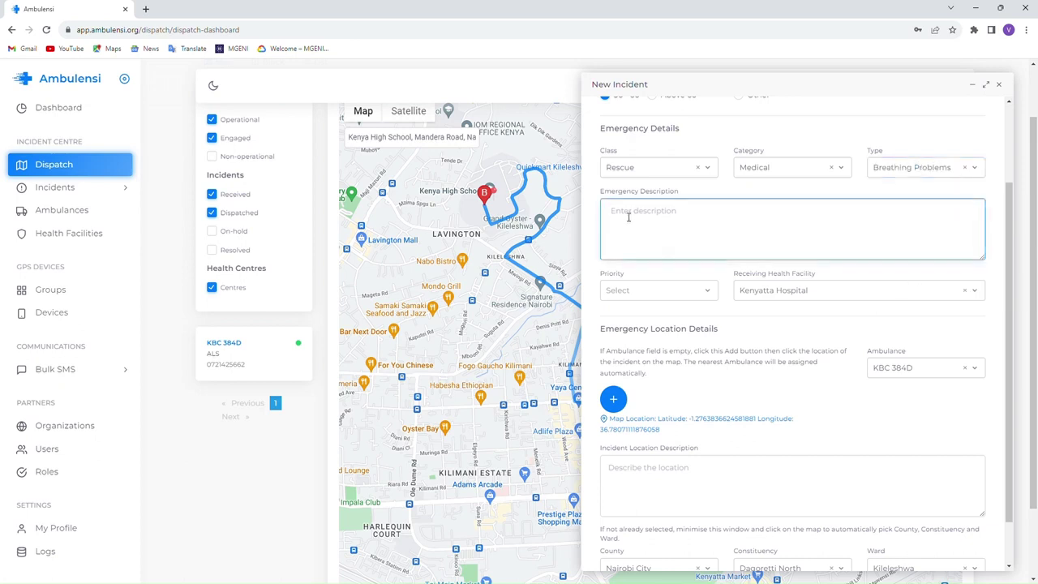
pyautogui.write('Student is Asthmatic and is not breathing proper')
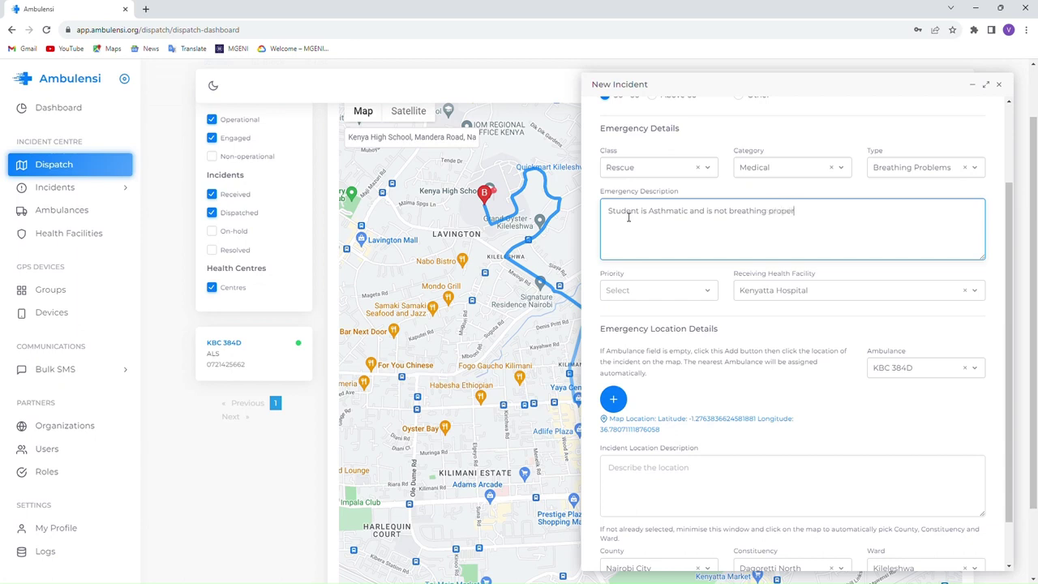
pyautogui.write('ly')
pyautogui.click(632, 287)
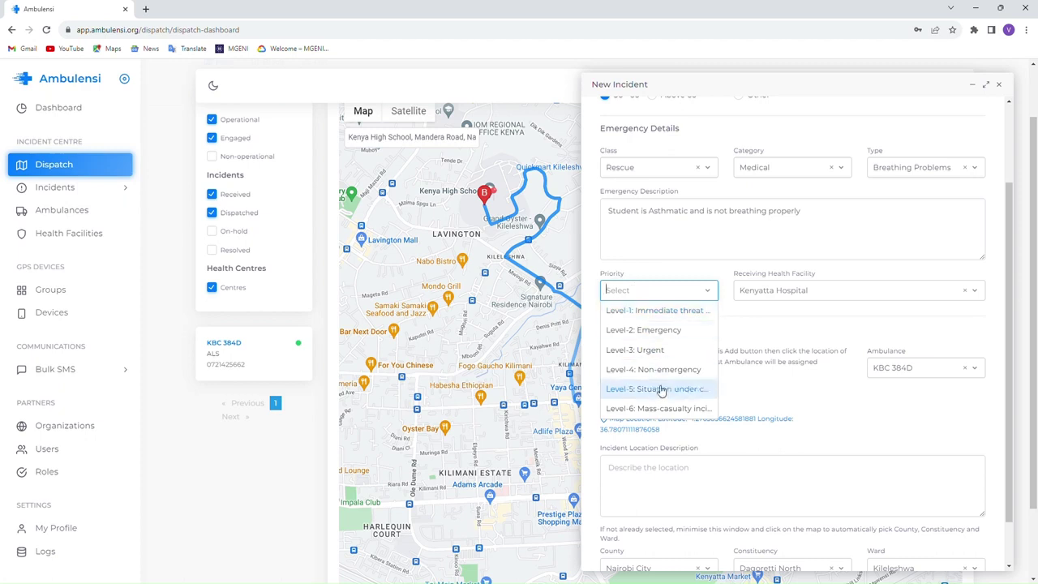
pyautogui.click(670, 334)
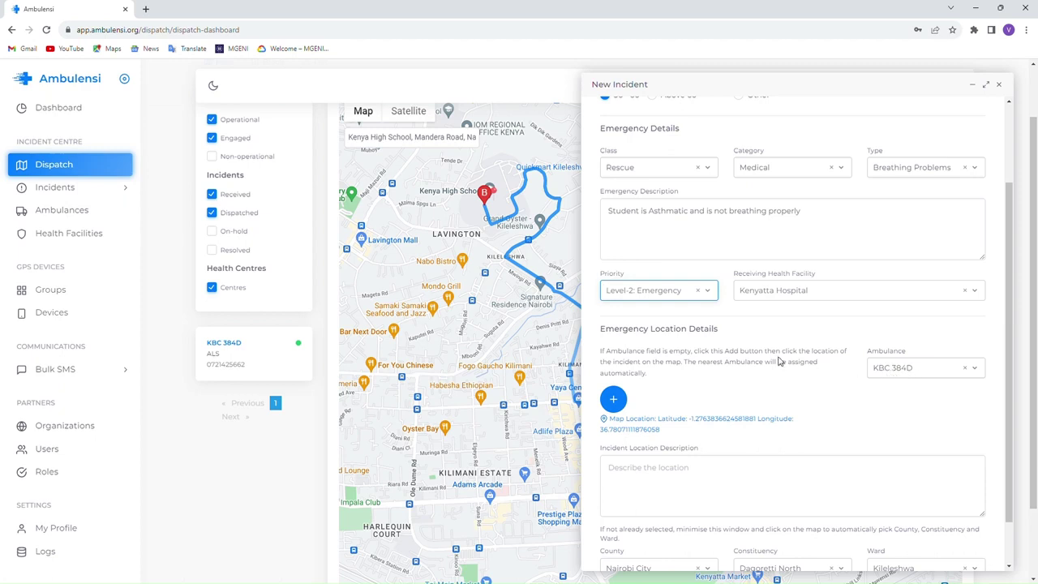
# - Enter 'Around Aboretum' as the incident location description and submit the incident
pyautogui.scroll(-2, 781, 365)
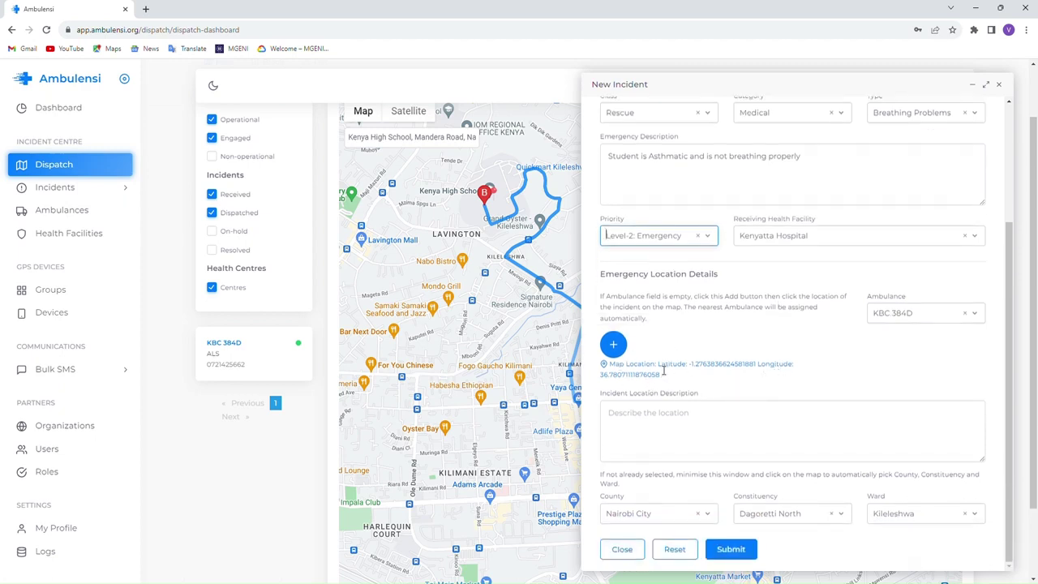
pyautogui.click(654, 422)
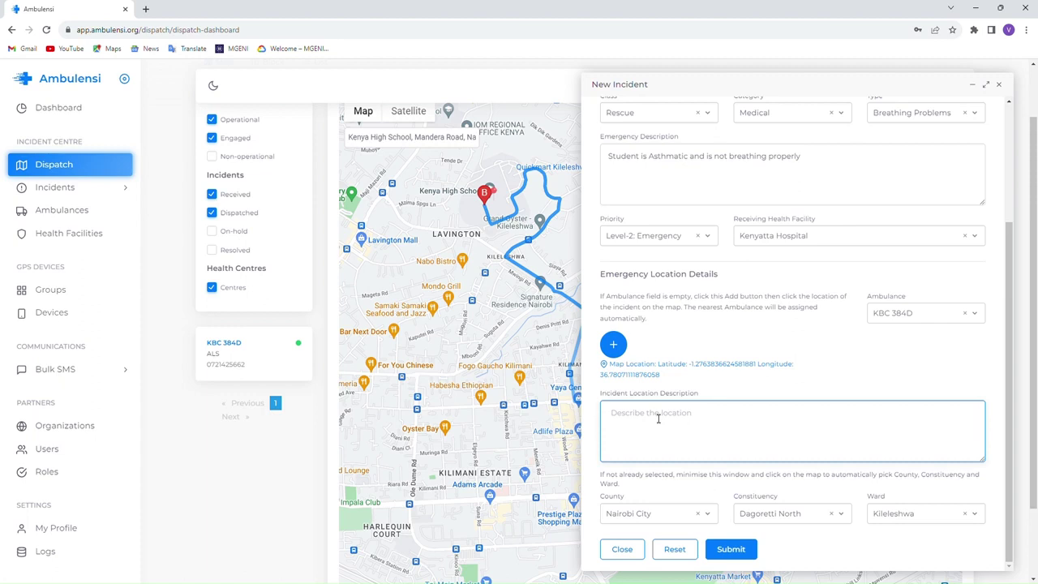
pyautogui.write('Around Aboretum')
pyautogui.click(732, 549)
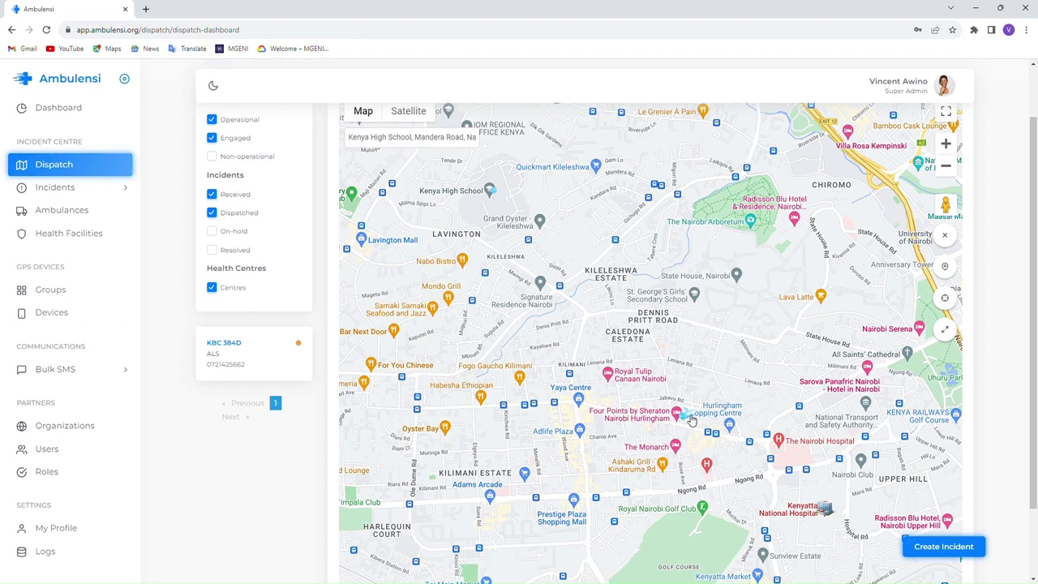
# - Hide and then re-show the Operational and Engaged ambulances on the map
pyautogui.scroll(1, 234, 279)
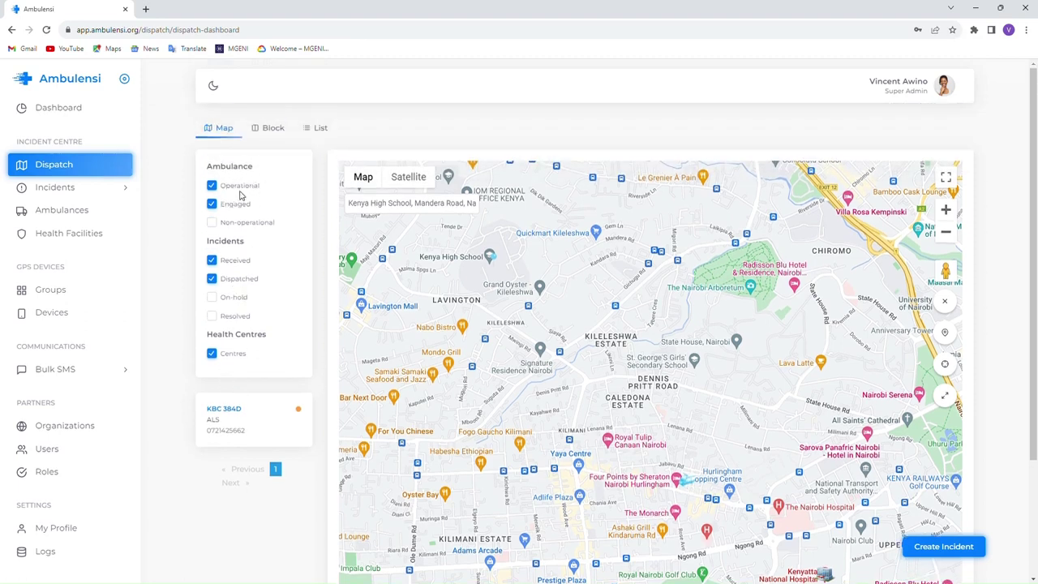
pyautogui.click(244, 188)
pyautogui.click(211, 185)
pyautogui.click(211, 205)
pyautogui.click(211, 205)
# - Display the ambulance's route to the incident on the map, then clear it
pyautogui.moveTo(575, 383); pyautogui.dragTo(579, 335)
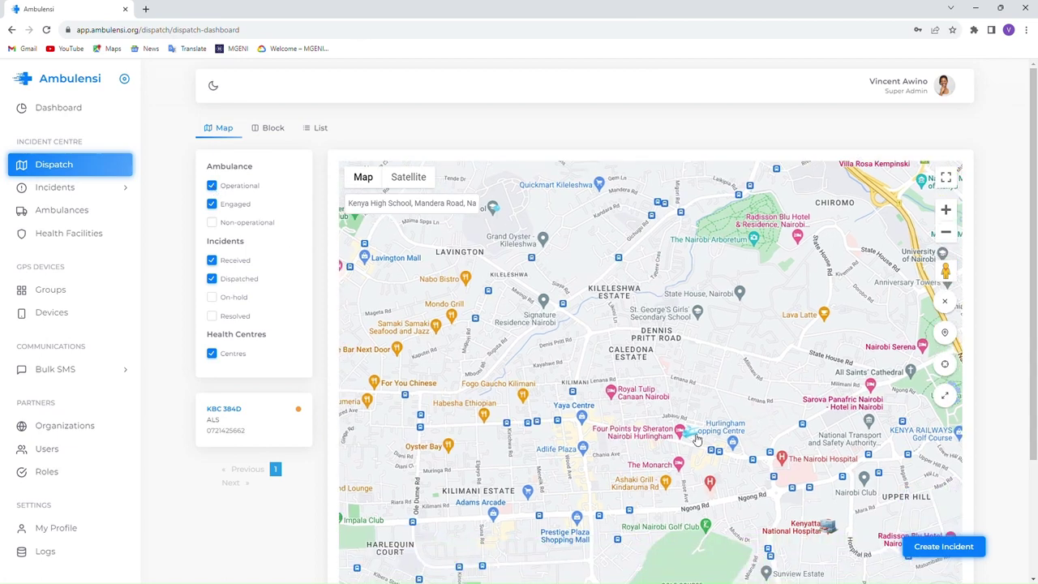
pyautogui.click(705, 432)
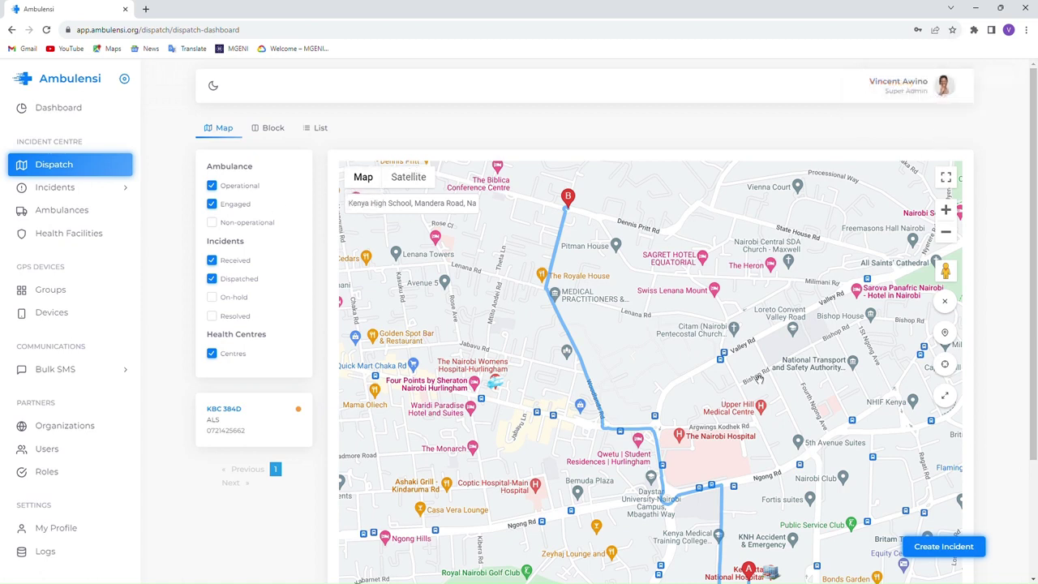
pyautogui.click(944, 301)
# - Switch to the Block view to see incidents grouped in status columns
pyautogui.moveTo(719, 430); pyautogui.dragTo(774, 327)
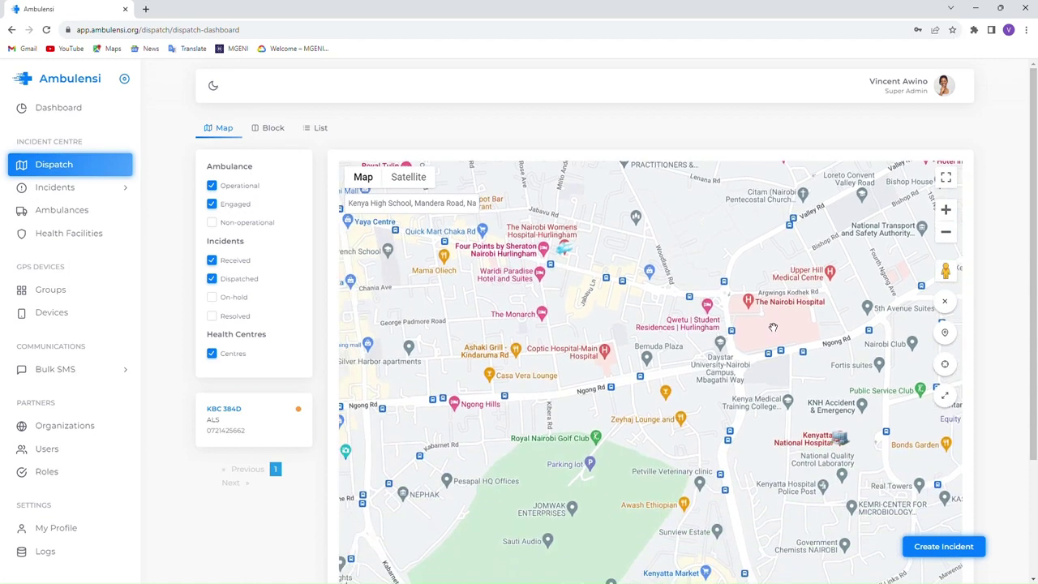
pyautogui.moveTo(532, 449); pyautogui.dragTo(510, 415)
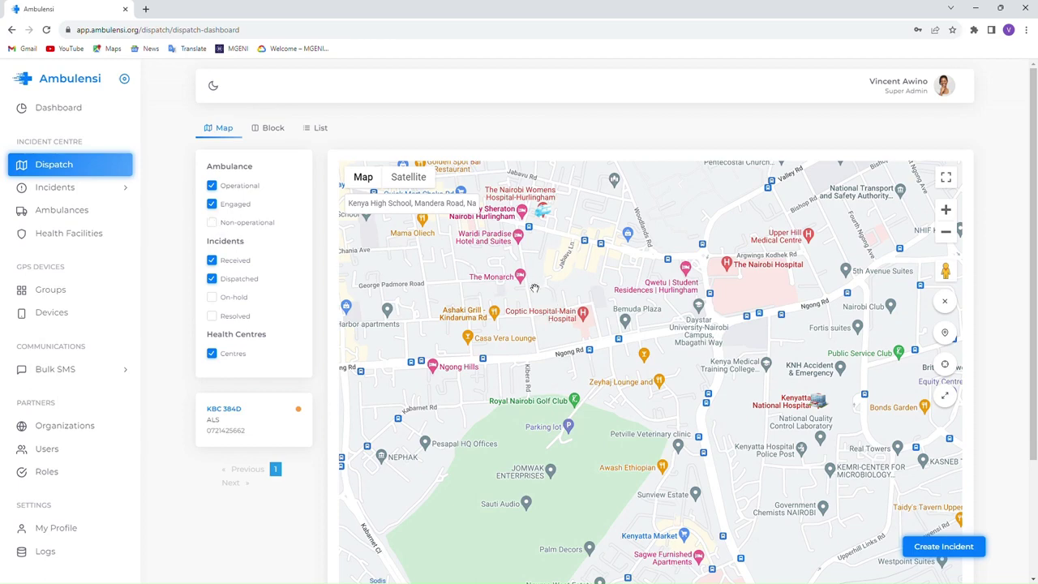
pyautogui.moveTo(543, 294); pyautogui.dragTo(649, 482)
pyautogui.moveTo(604, 440); pyautogui.dragTo(553, 383)
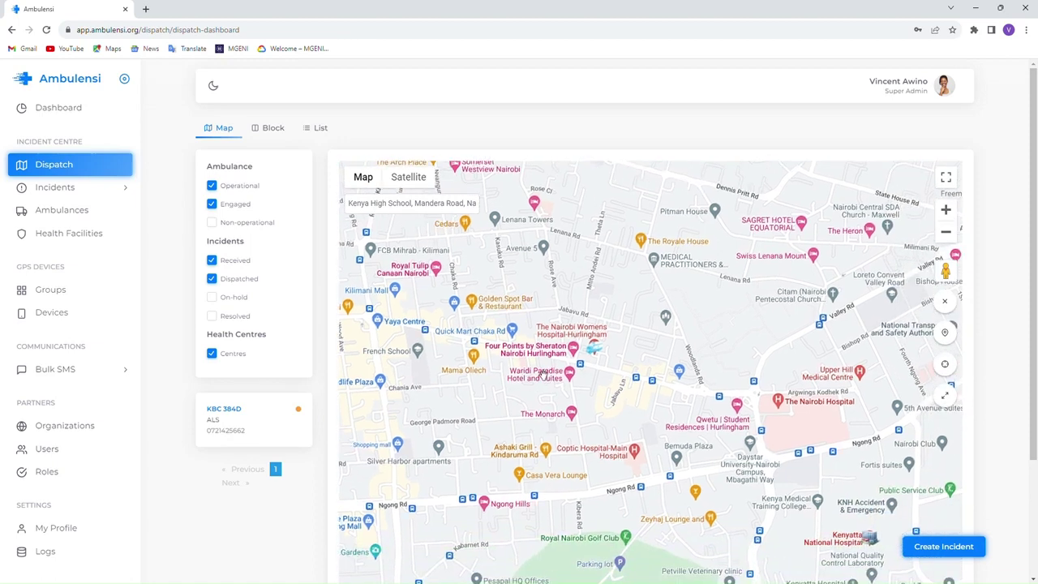
pyautogui.moveTo(649, 461); pyautogui.dragTo(623, 398)
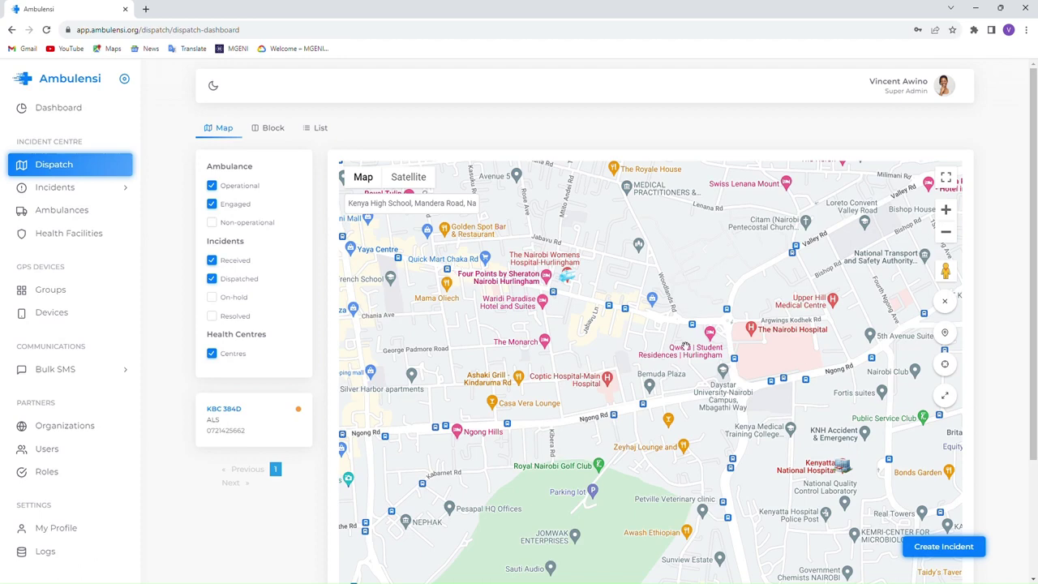
pyautogui.click(267, 128)
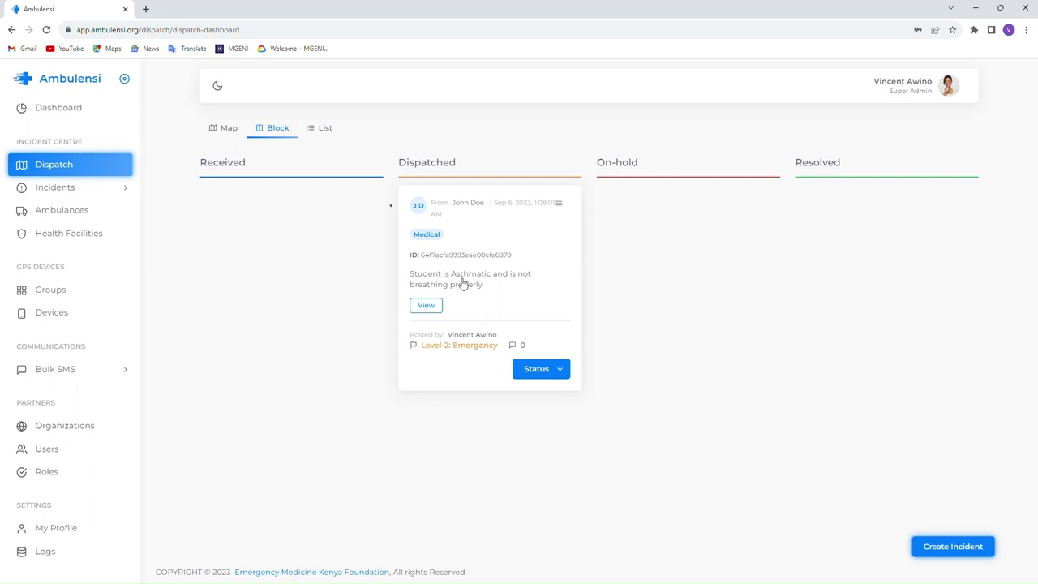
# - Drag the asthmatic-student incident card from the Dispatched column toward the On-hold column
pyautogui.moveTo(461, 284); pyautogui.dragTo(667, 209)
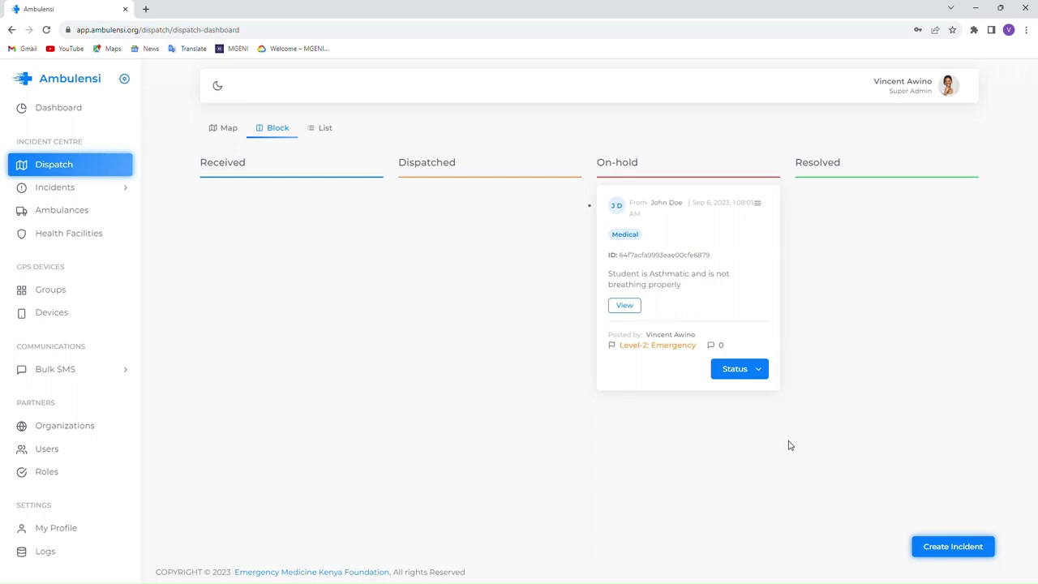
pyautogui.click(327, 131)
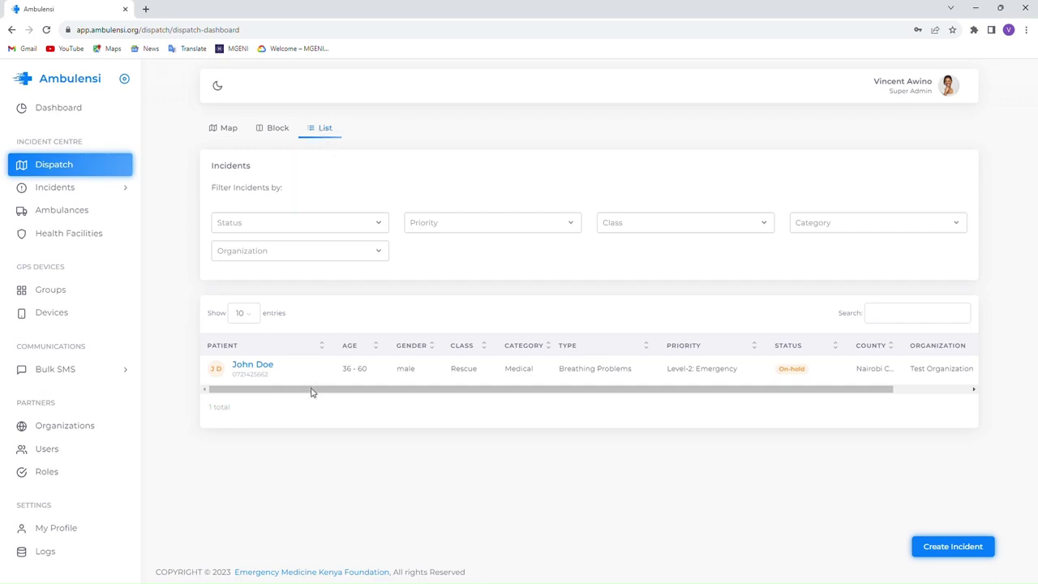
pyautogui.moveTo(310, 391); pyautogui.dragTo(333, 401)
pyautogui.click(276, 130)
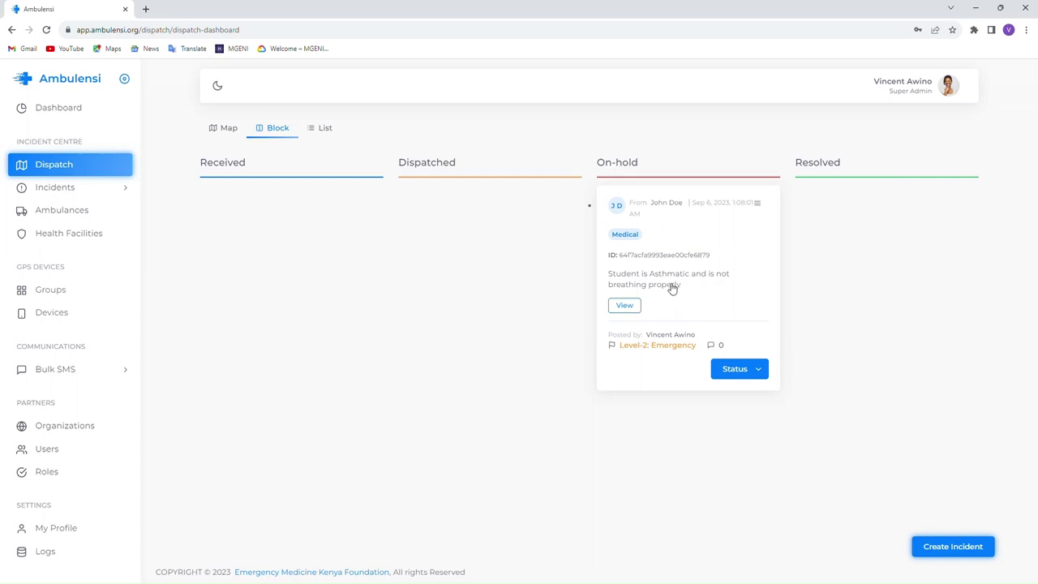
pyautogui.moveTo(672, 290); pyautogui.dragTo(680, 283)
# - Change the asthmatic-student incident card's status to Received
pyautogui.click(759, 371)
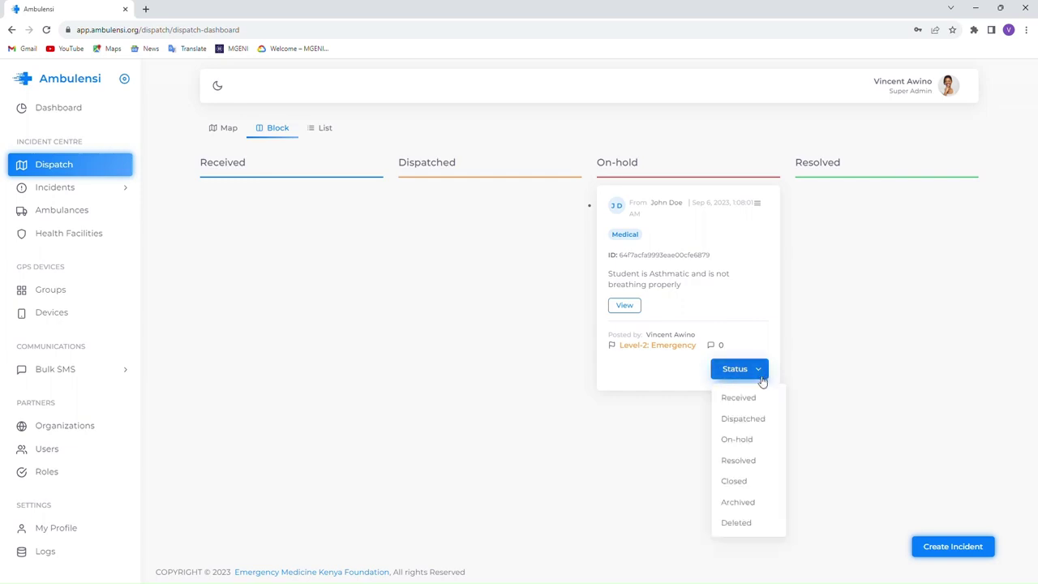
pyautogui.click(755, 398)
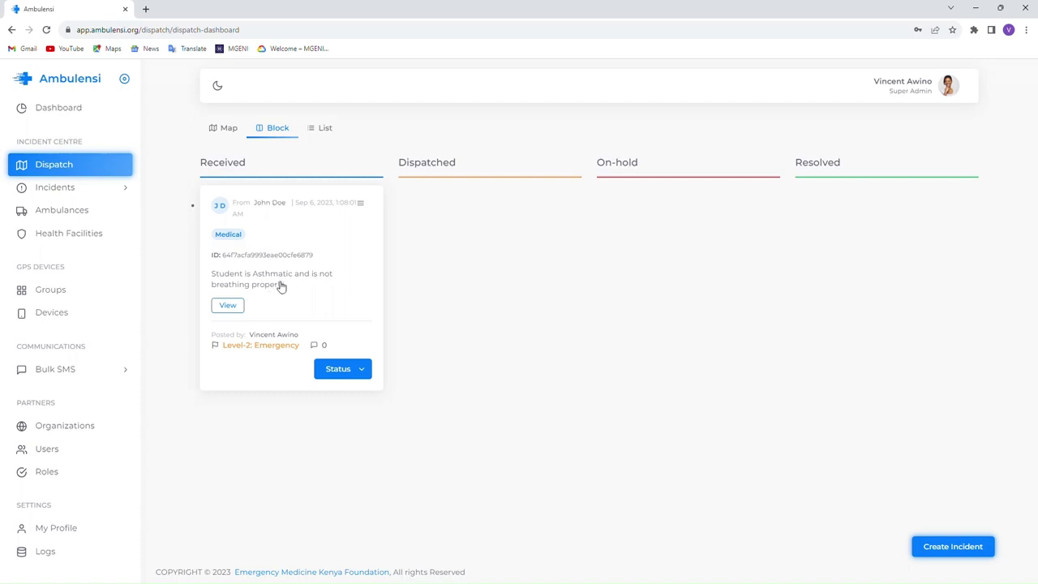
pyautogui.click(225, 130)
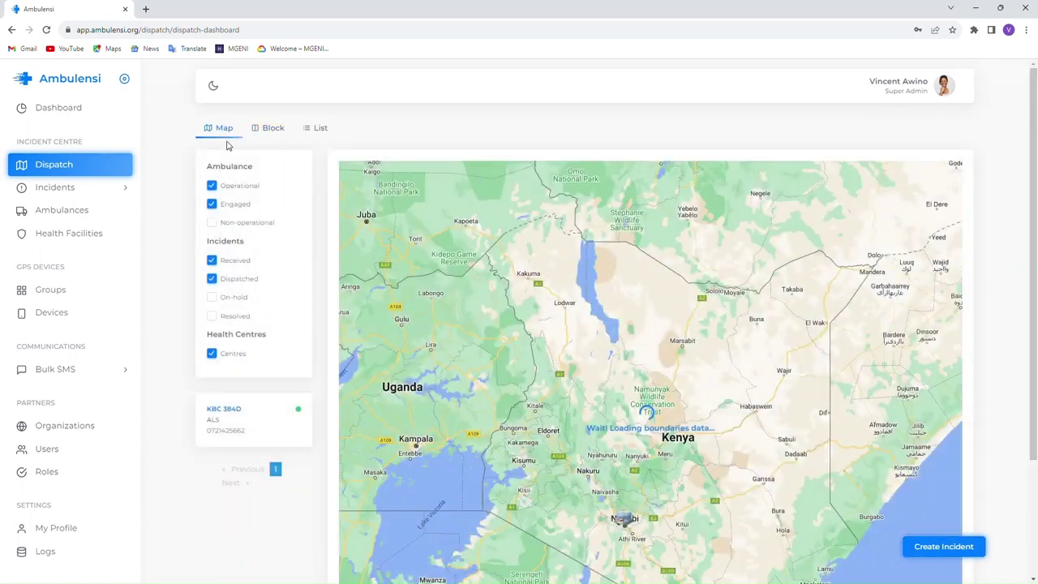
pyautogui.click(273, 130)
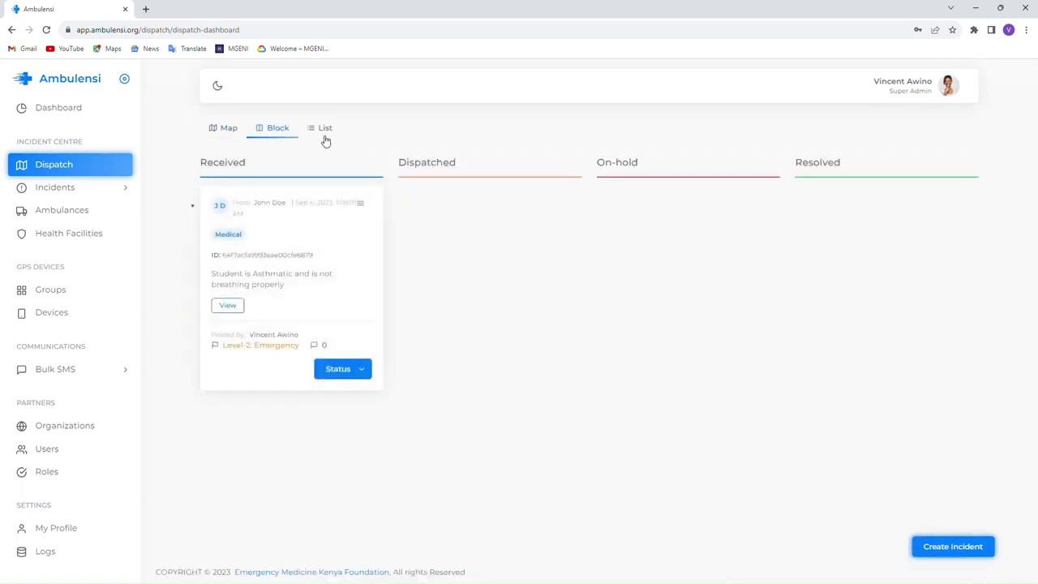
pyautogui.click(326, 130)
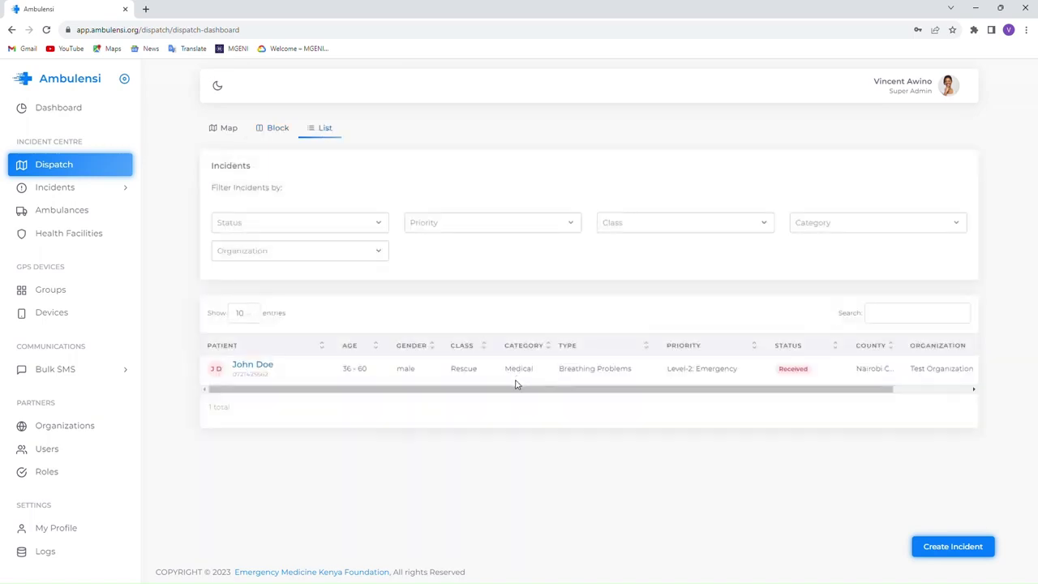
pyautogui.click(226, 131)
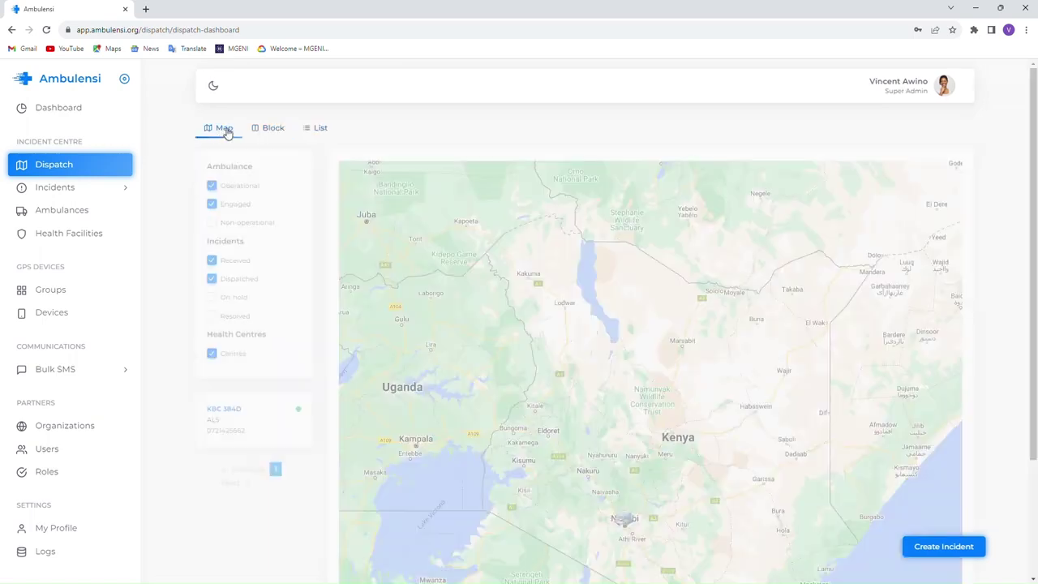
pyautogui.moveTo(650, 439); pyautogui.dragTo(644, 324)
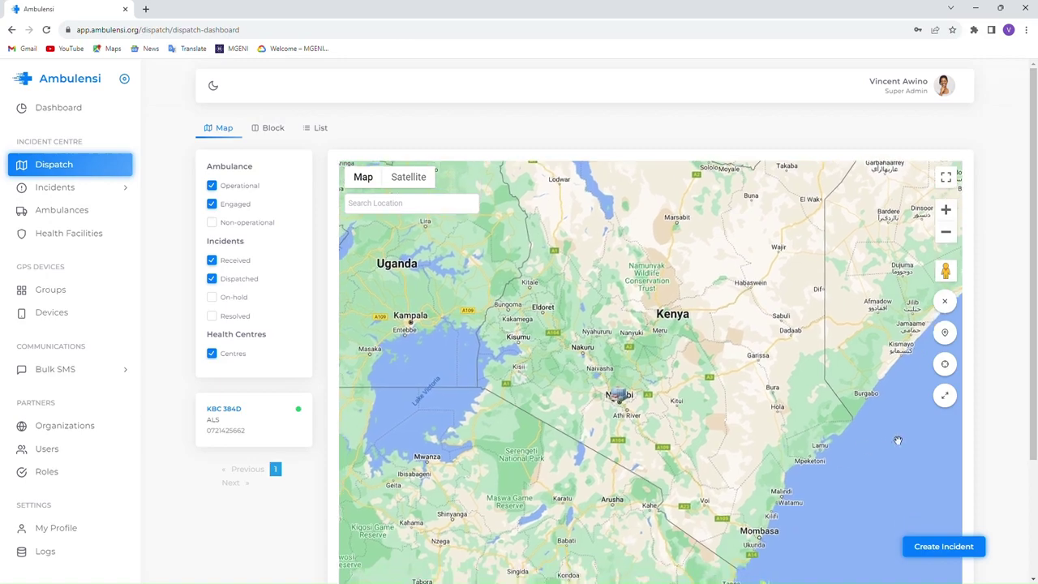
pyautogui.click(947, 211)
pyautogui.click(948, 211)
pyautogui.click(947, 211)
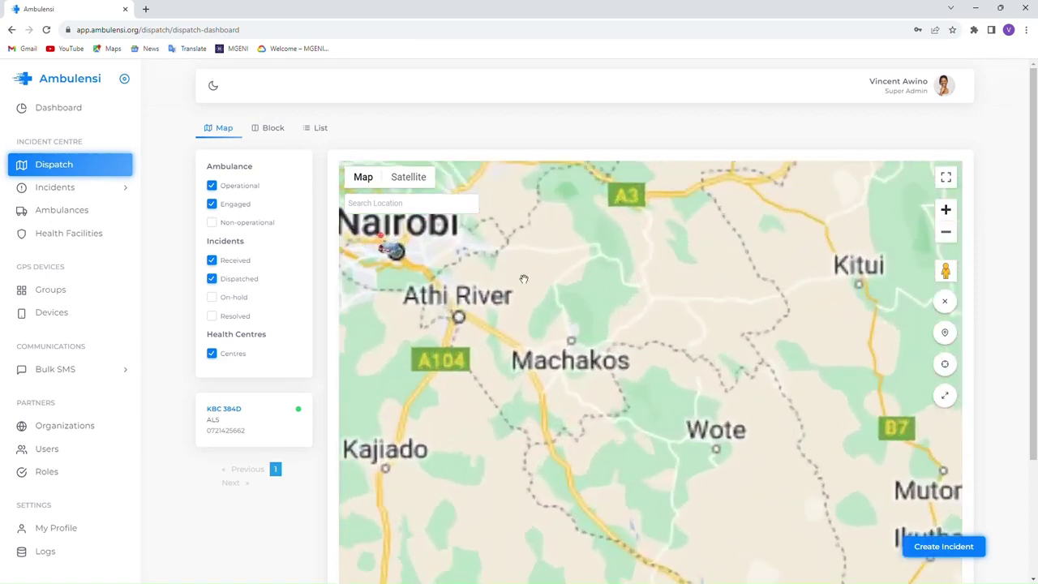
pyautogui.moveTo(524, 278); pyautogui.dragTo(533, 304)
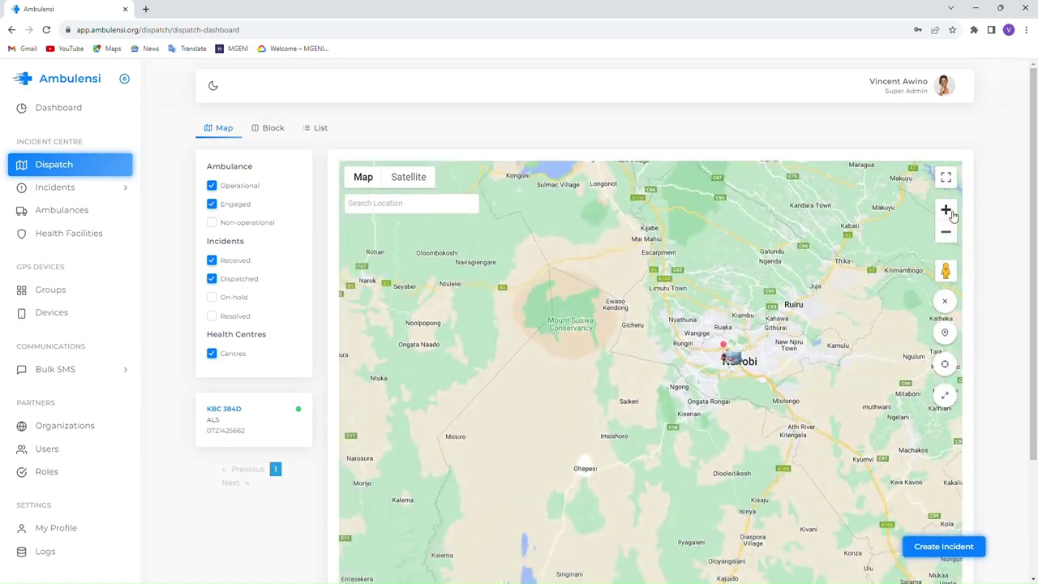
pyautogui.click(946, 210)
pyautogui.moveTo(913, 245)
pyautogui.mouseDown()
pyautogui.moveTo(537, 471)
pyautogui.moveTo(660, 403)
pyautogui.mouseUp()
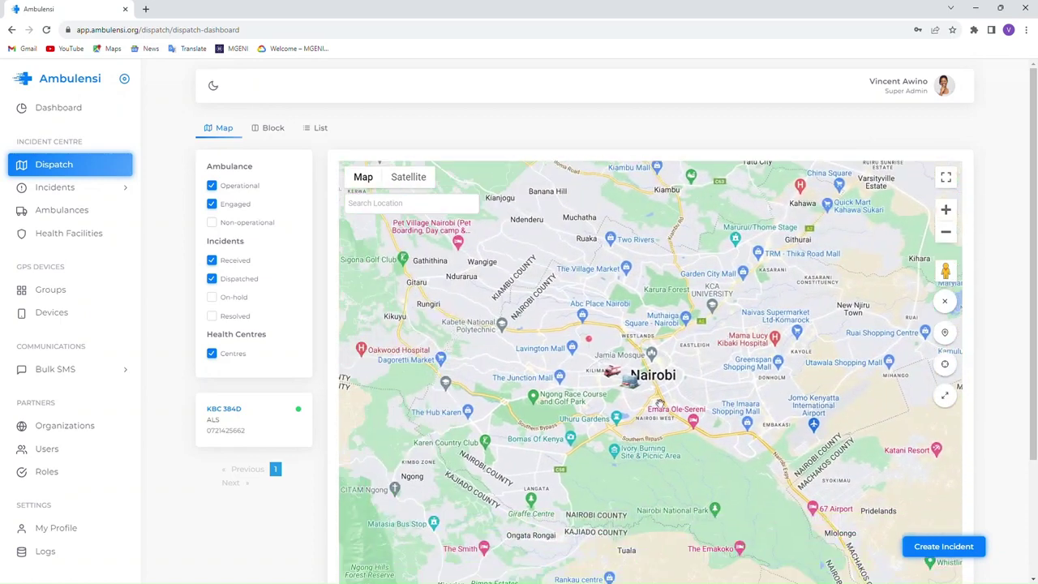
pyautogui.click(591, 341)
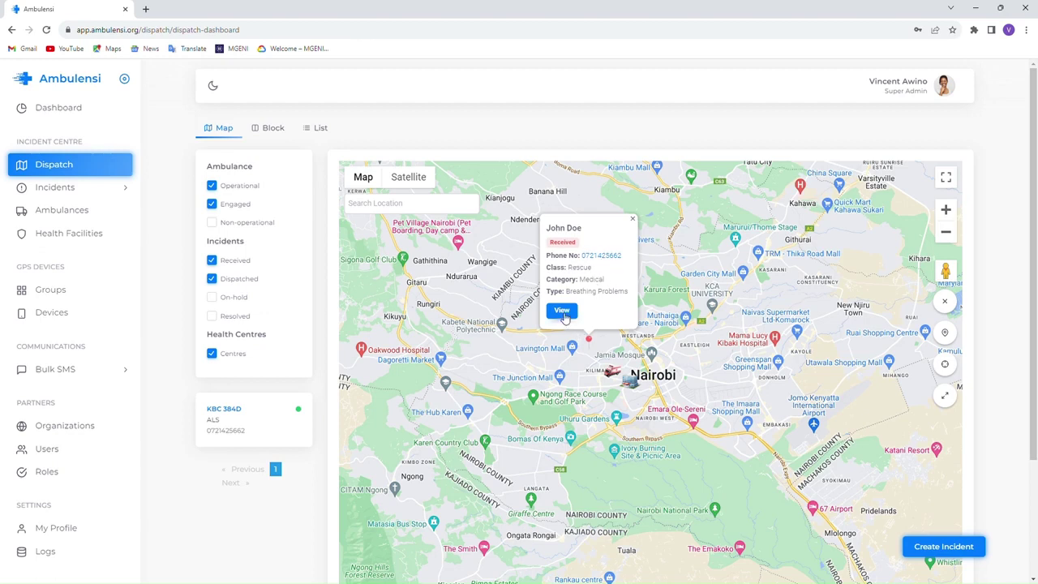
pyautogui.click(633, 219)
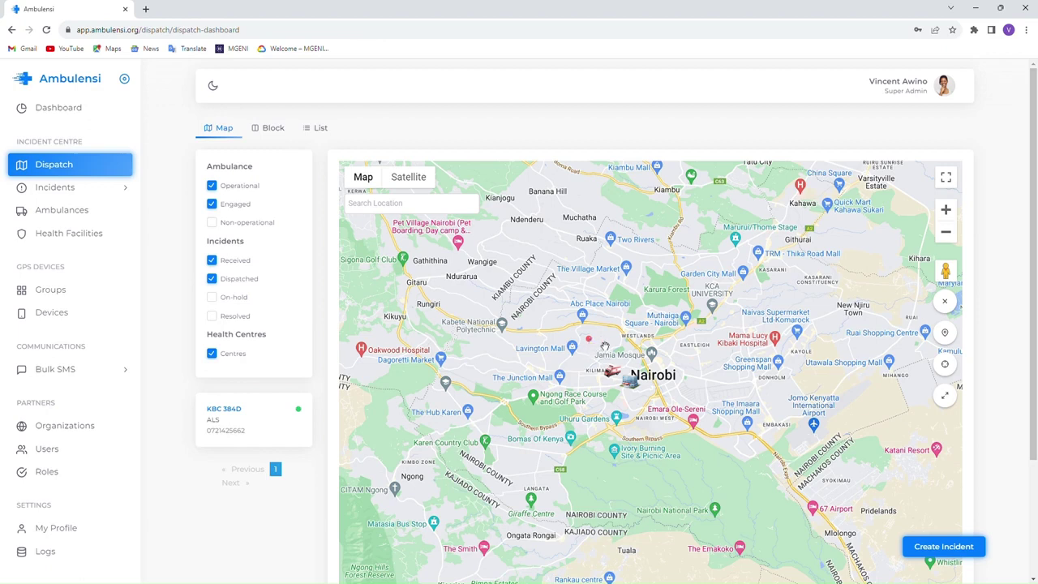
pyautogui.click(273, 128)
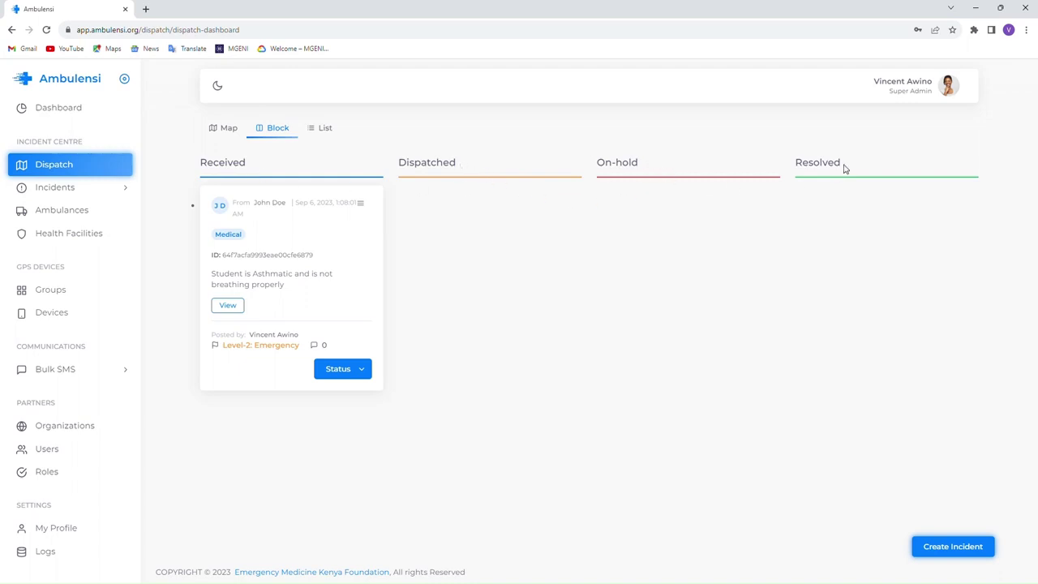
# - Show the Map view zoomed and centred on central Nairobi, with the incident marker and KBC 384D visible
pyautogui.click(225, 129)
pyautogui.moveTo(604, 461); pyautogui.dragTo(681, 274)
pyautogui.click(954, 217)
pyautogui.click(955, 216)
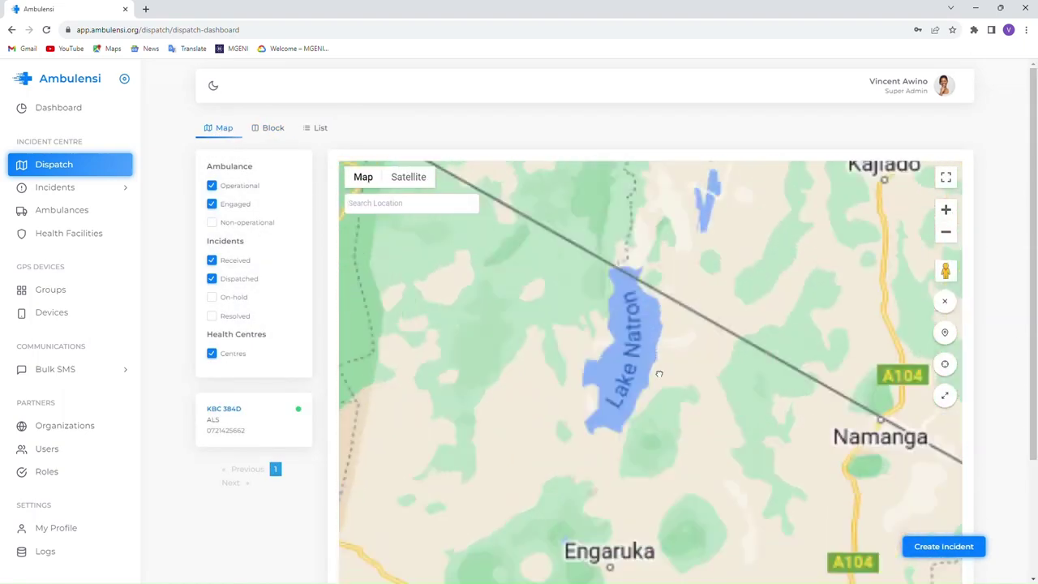
pyautogui.click(945, 334)
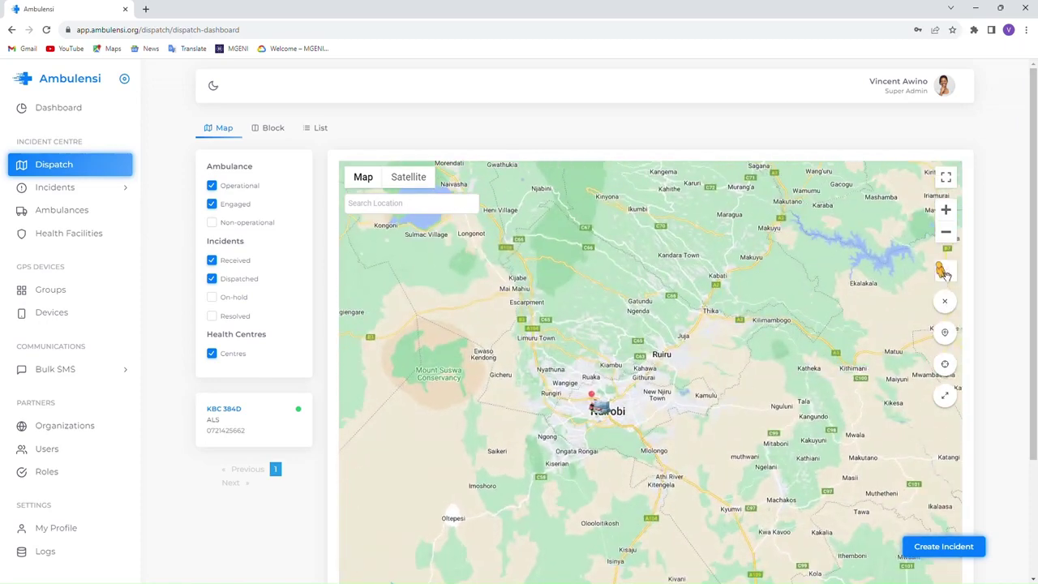
pyautogui.click(947, 211)
pyautogui.click(949, 211)
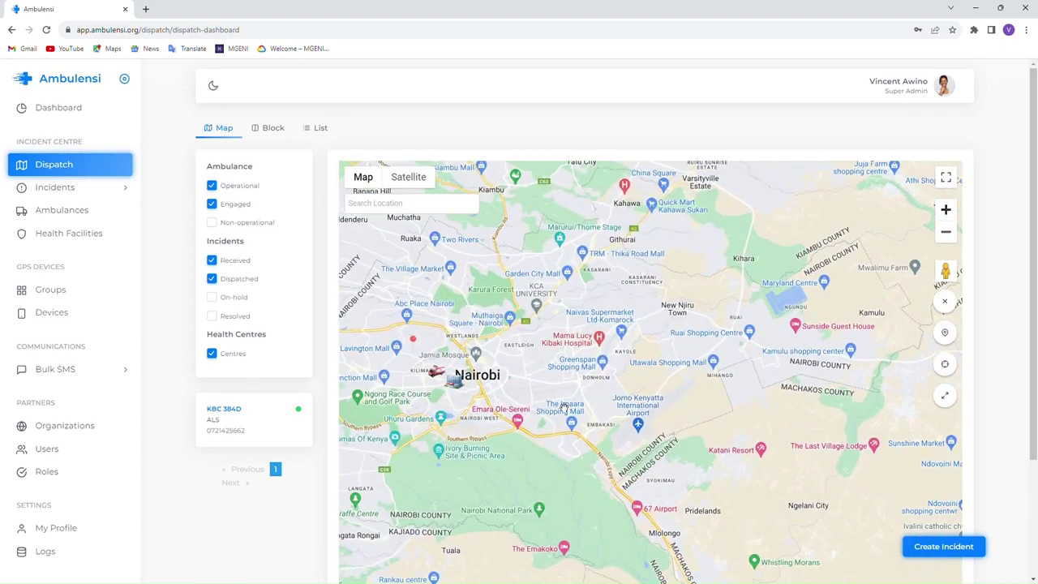
pyautogui.moveTo(564, 407); pyautogui.dragTo(697, 425)
pyautogui.moveTo(608, 468); pyautogui.dragTo(675, 477)
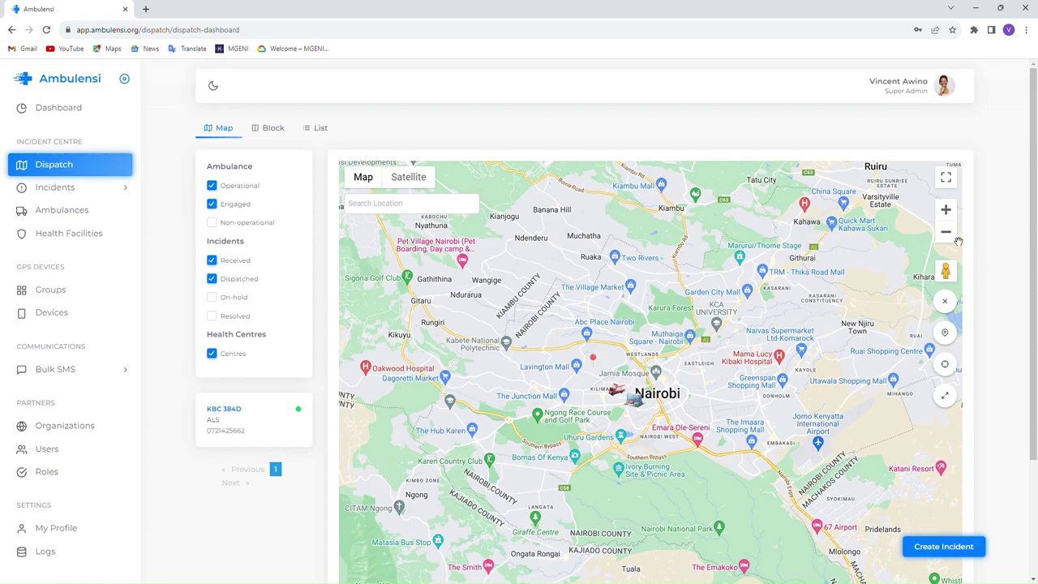
pyautogui.click(946, 210)
pyautogui.moveTo(671, 425); pyautogui.dragTo(687, 445)
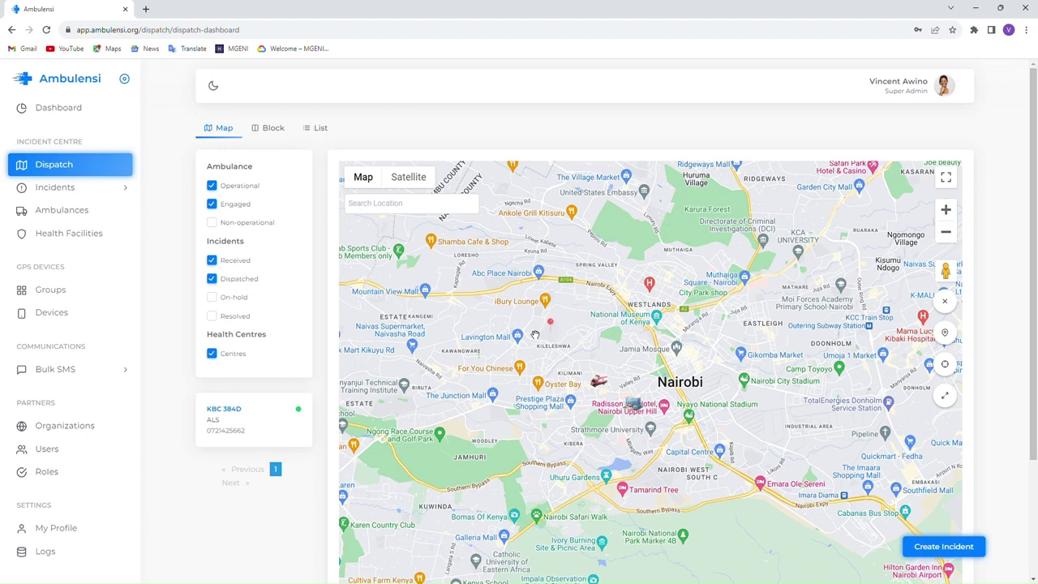
# - Check ambulance KBC 384D's info window on the map, then return to the Block board
pyautogui.click(600, 384)
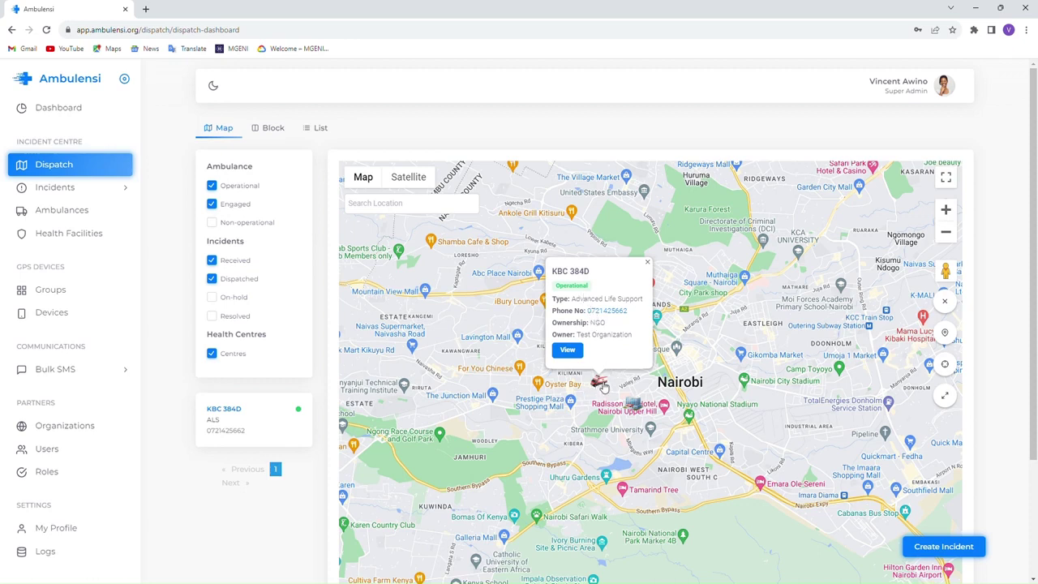
pyautogui.click(647, 262)
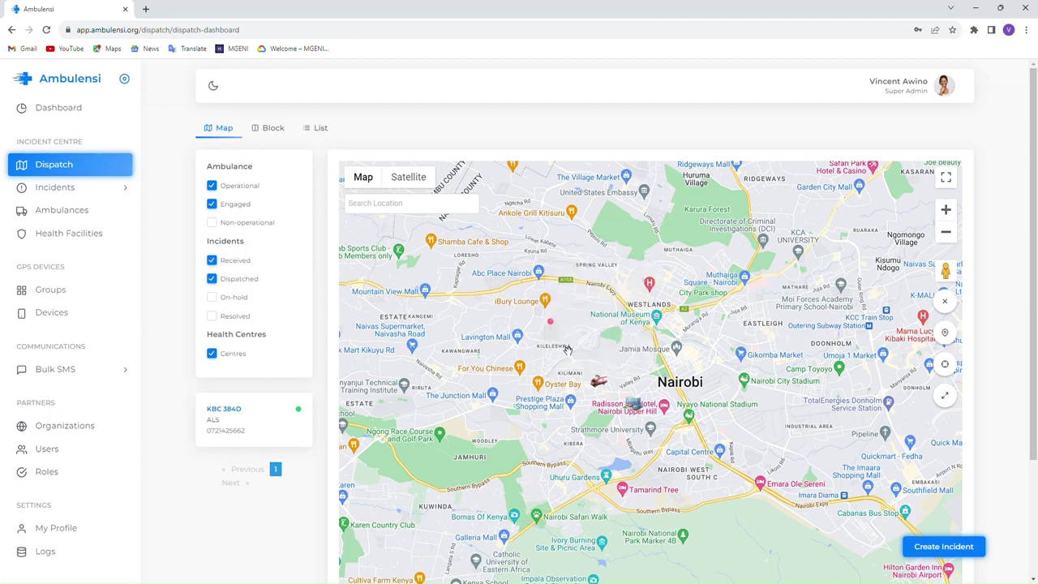
pyautogui.click(264, 125)
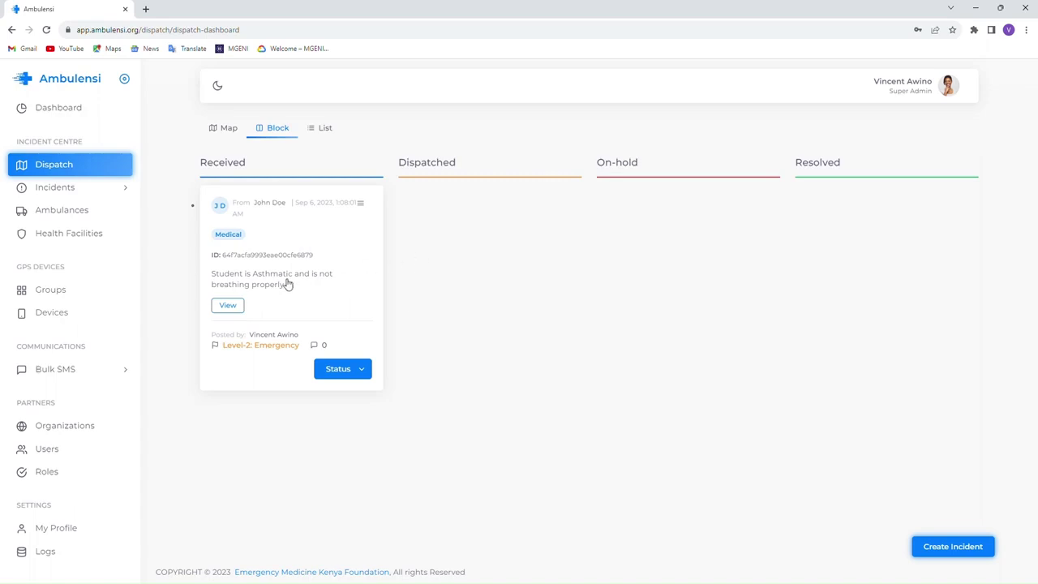
# - Zoom the dispatch map into southern Nairobi and check ambulance KBC 384D's info card
pyautogui.click(232, 133)
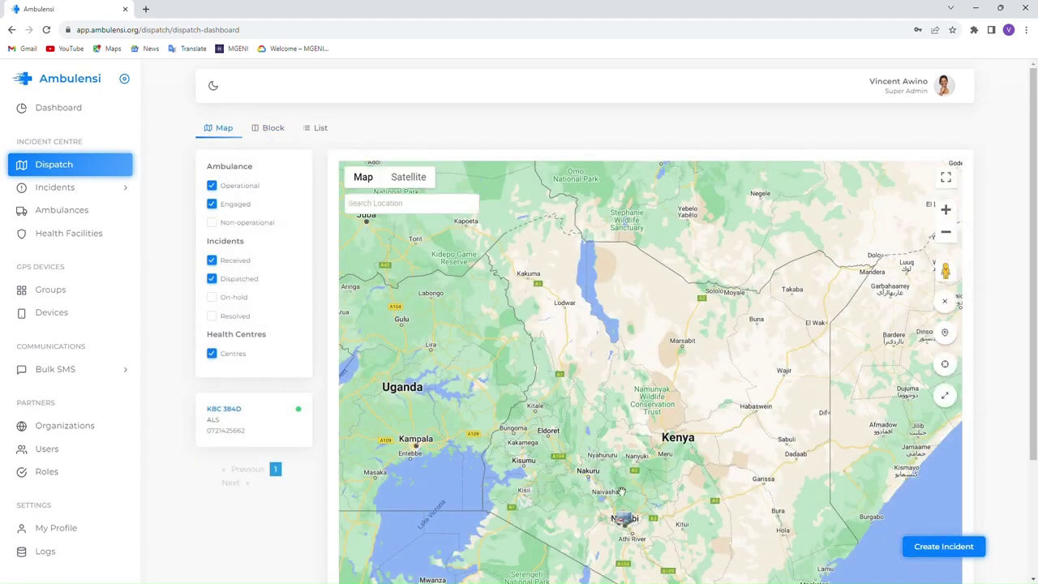
pyautogui.click(946, 211)
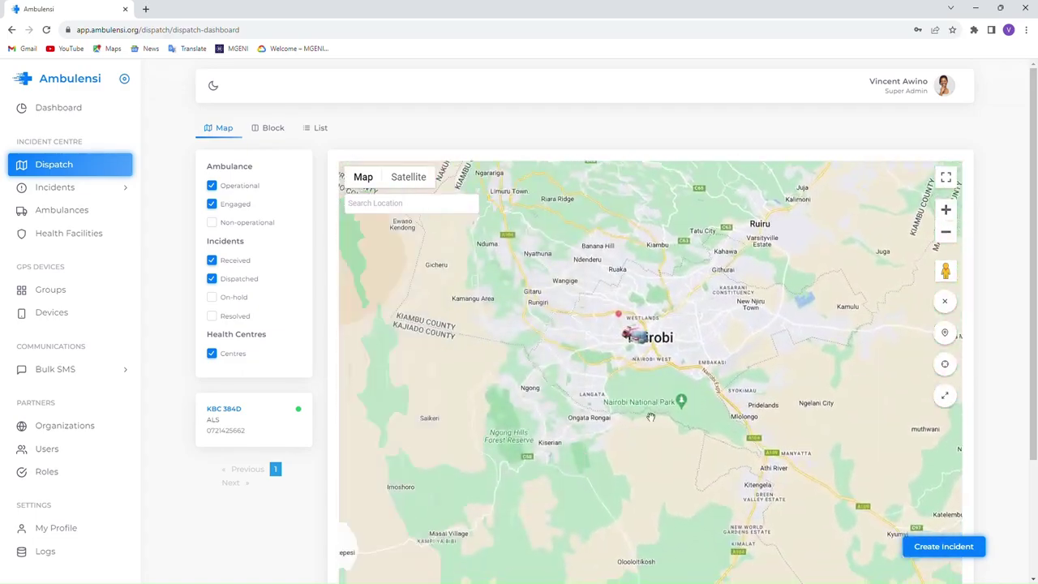
pyautogui.click(948, 216)
pyautogui.click(949, 216)
pyautogui.click(947, 214)
pyautogui.moveTo(559, 292); pyautogui.dragTo(578, 479)
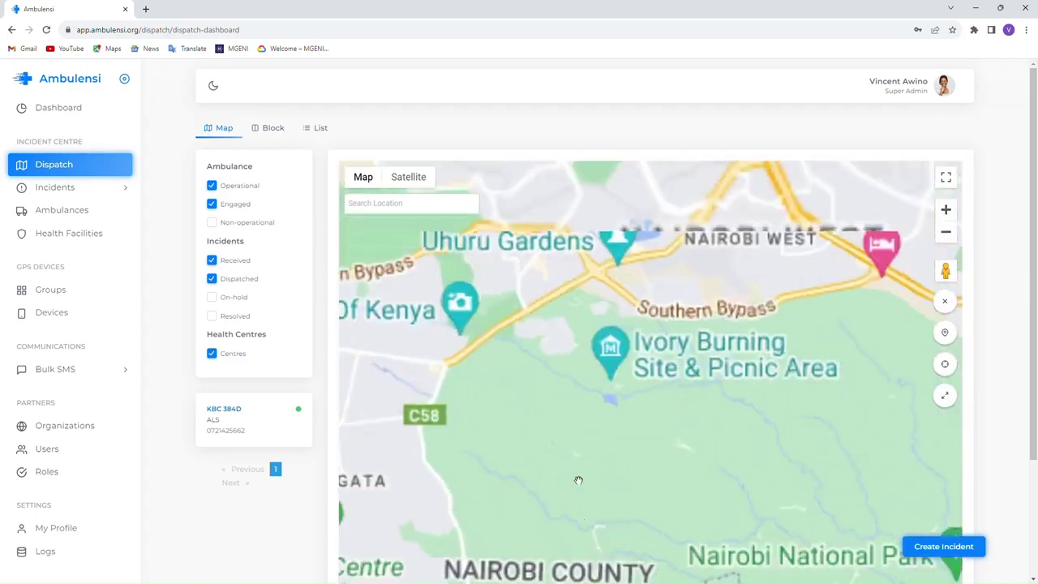
pyautogui.moveTo(574, 329)
pyautogui.mouseDown()
pyautogui.moveTo(563, 492)
pyautogui.moveTo(582, 525)
pyautogui.mouseUp()
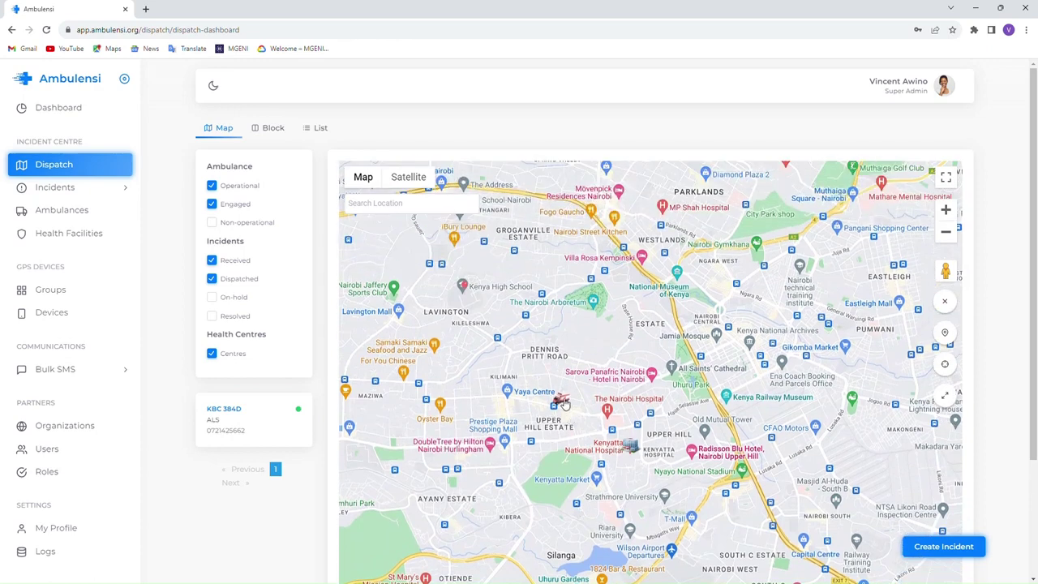
pyautogui.click(564, 401)
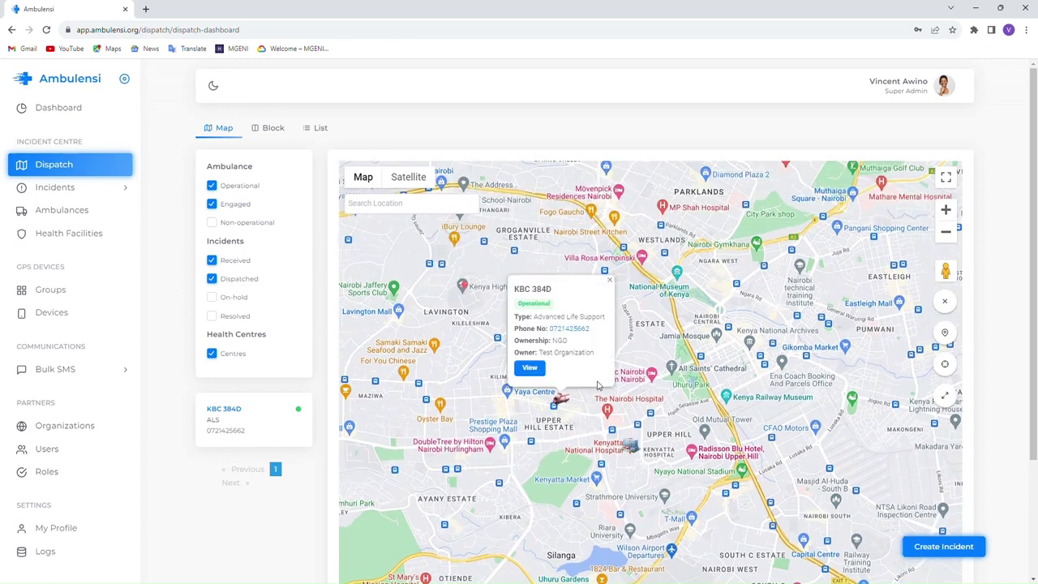
pyautogui.click(610, 281)
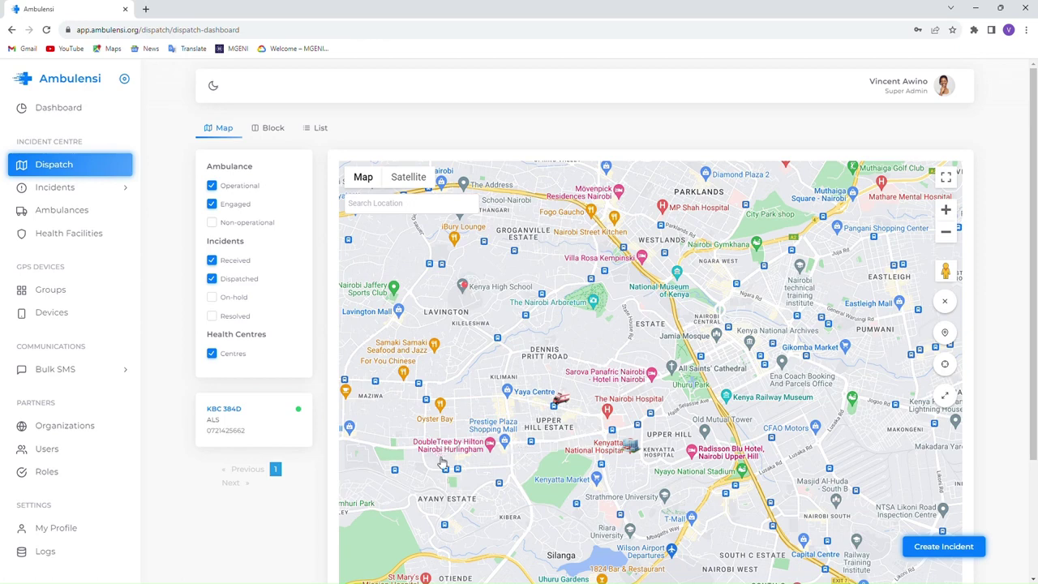
# - Open the full details page of the incident marker near Kenya High School
pyautogui.moveTo(508, 482); pyautogui.dragTo(576, 530)
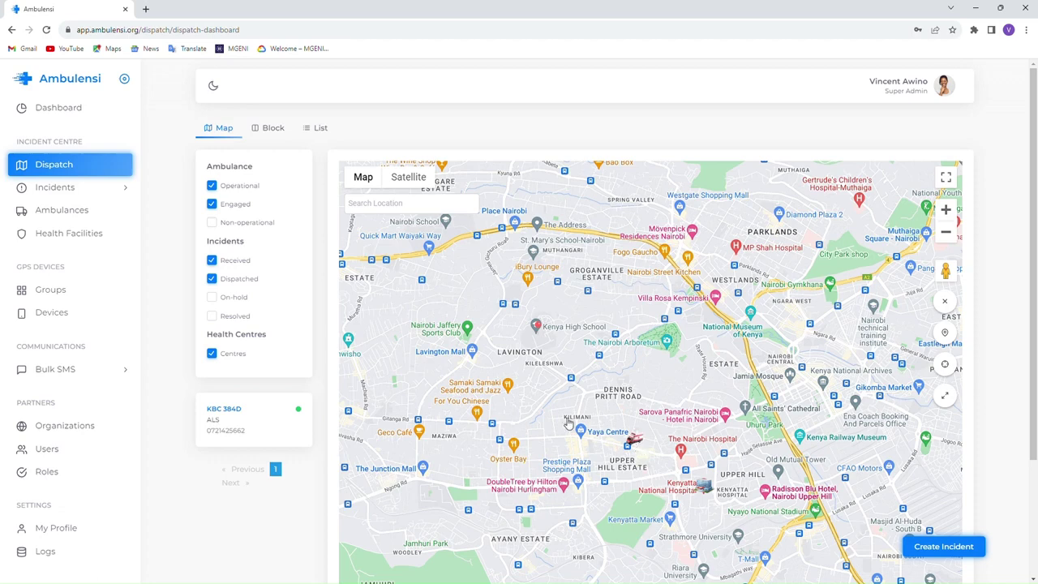
pyautogui.click(540, 328)
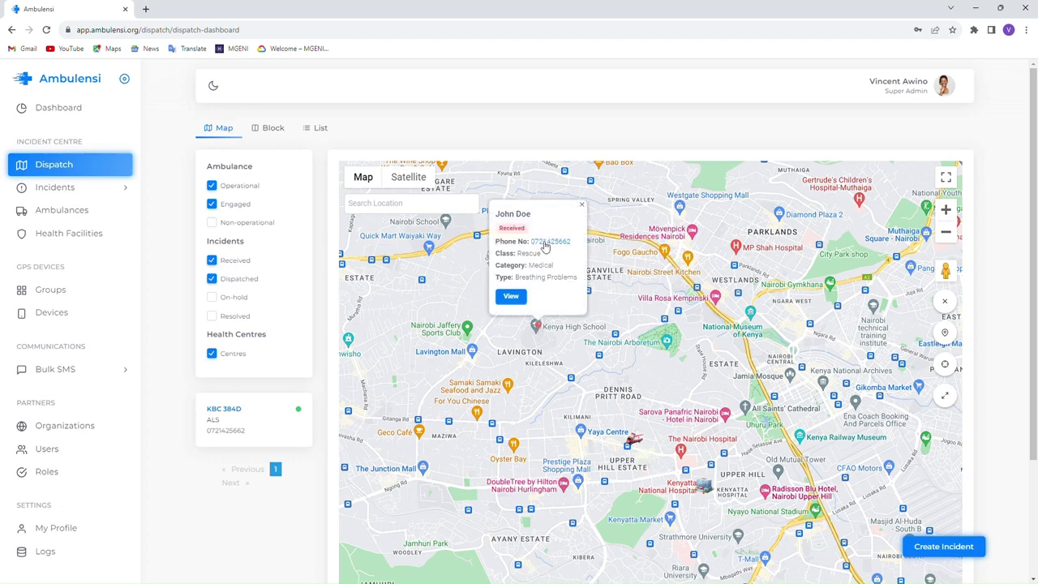
pyautogui.click(511, 297)
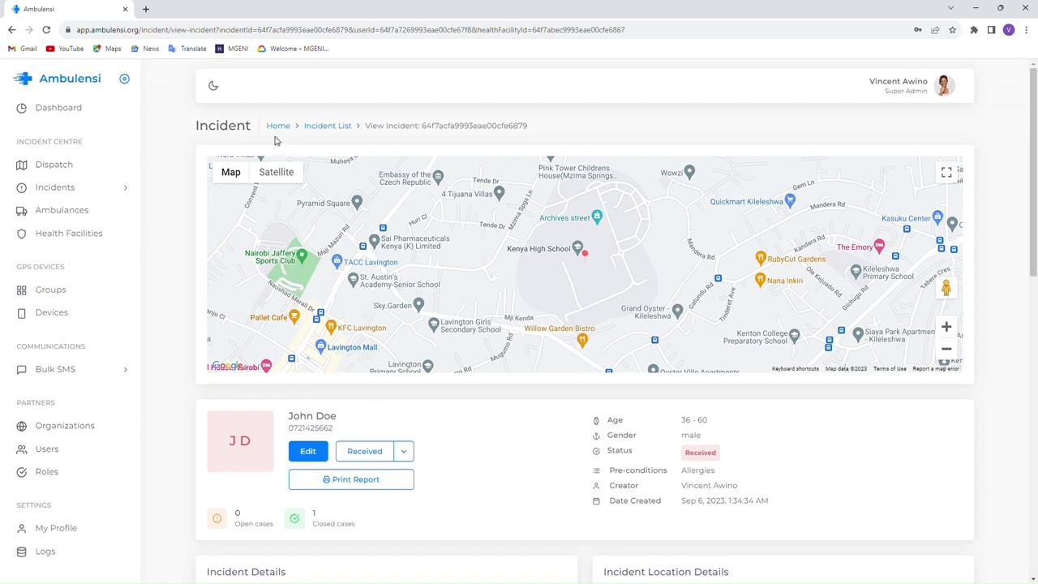
# - Return to Dispatch and open the incident from the Block board
pyautogui.click(56, 166)
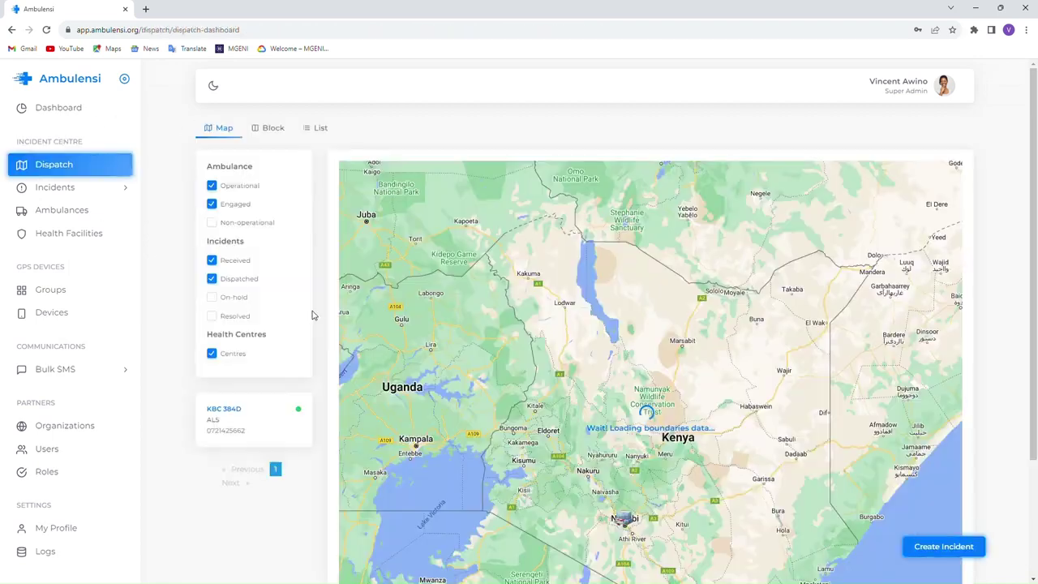
pyautogui.click(273, 129)
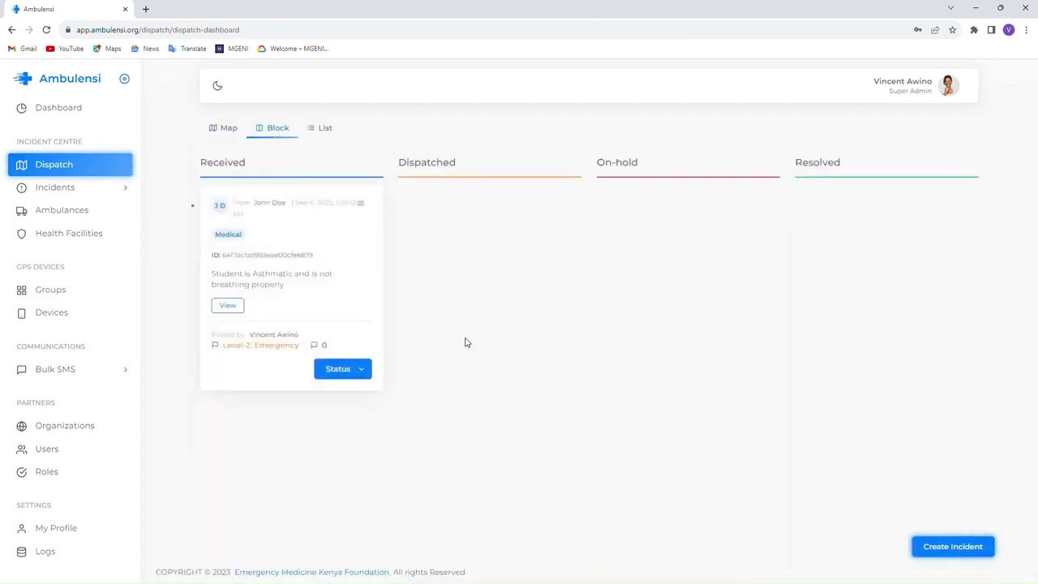
pyautogui.click(228, 306)
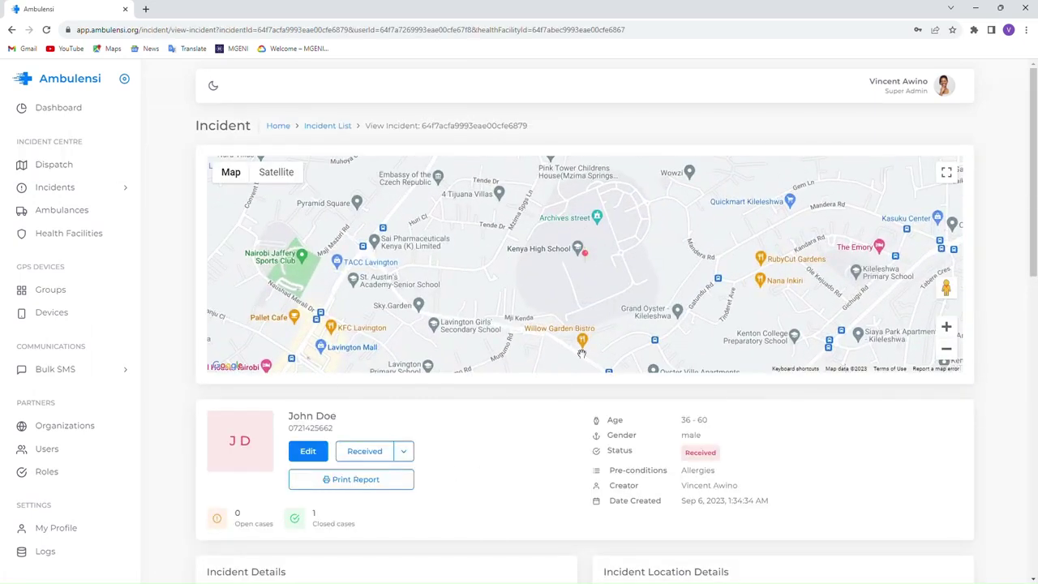
# - Go back to Dispatch's List table, open the incident from its row, then return to the table
pyautogui.click(56, 165)
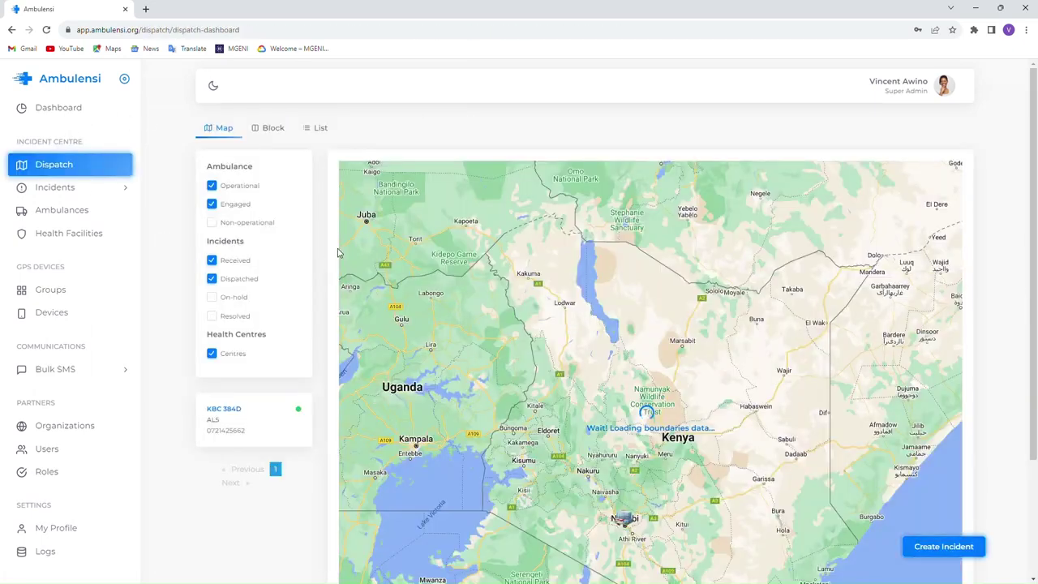
pyautogui.click(321, 128)
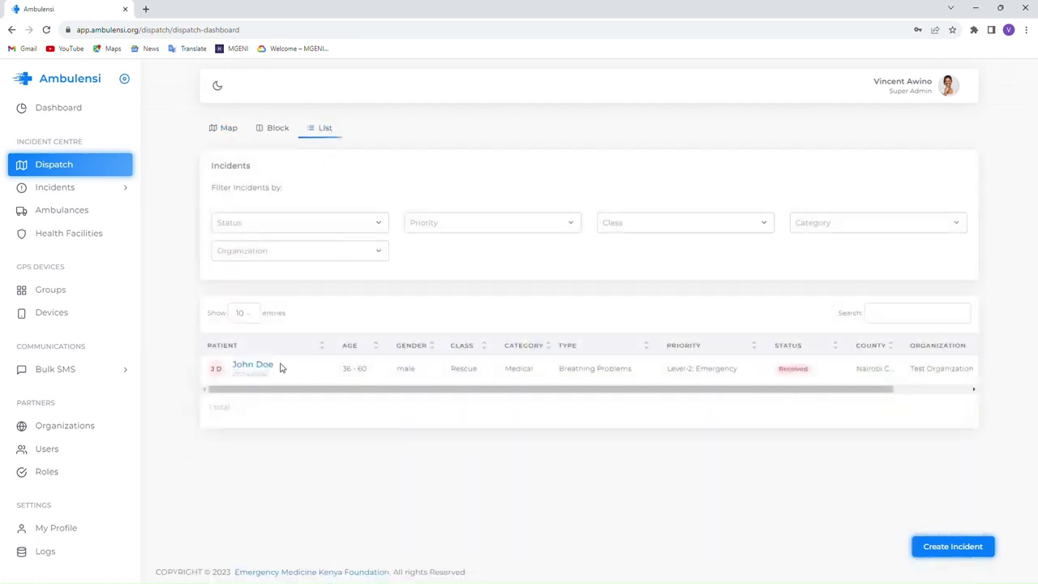
pyautogui.click(246, 366)
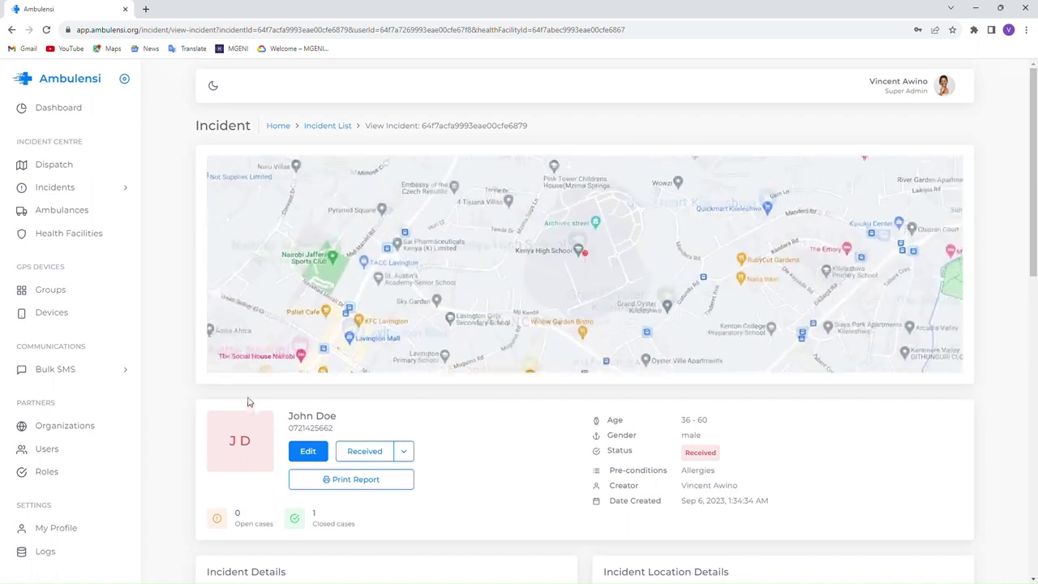
pyautogui.click(55, 165)
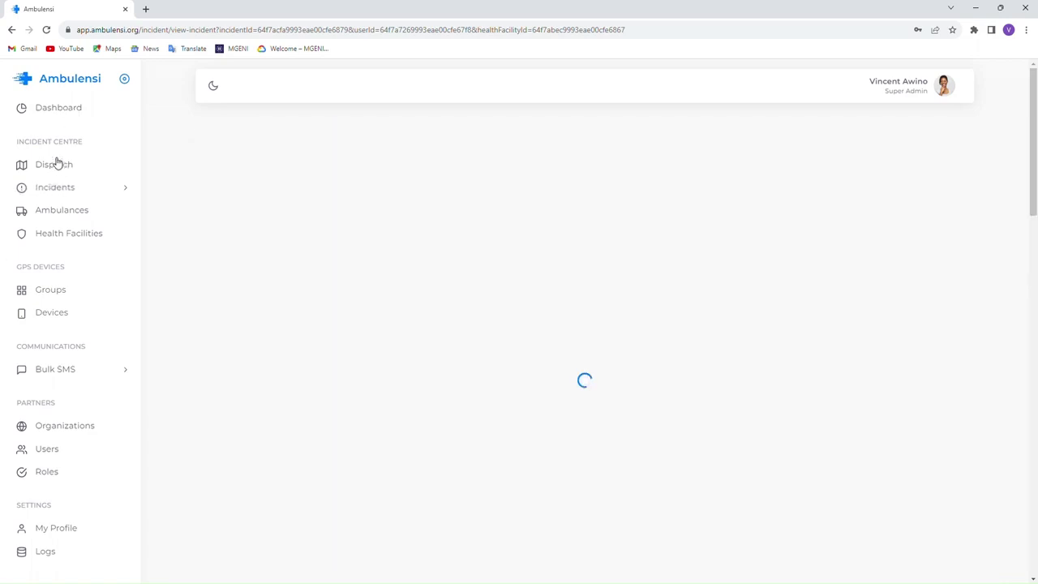
pyautogui.click(329, 135)
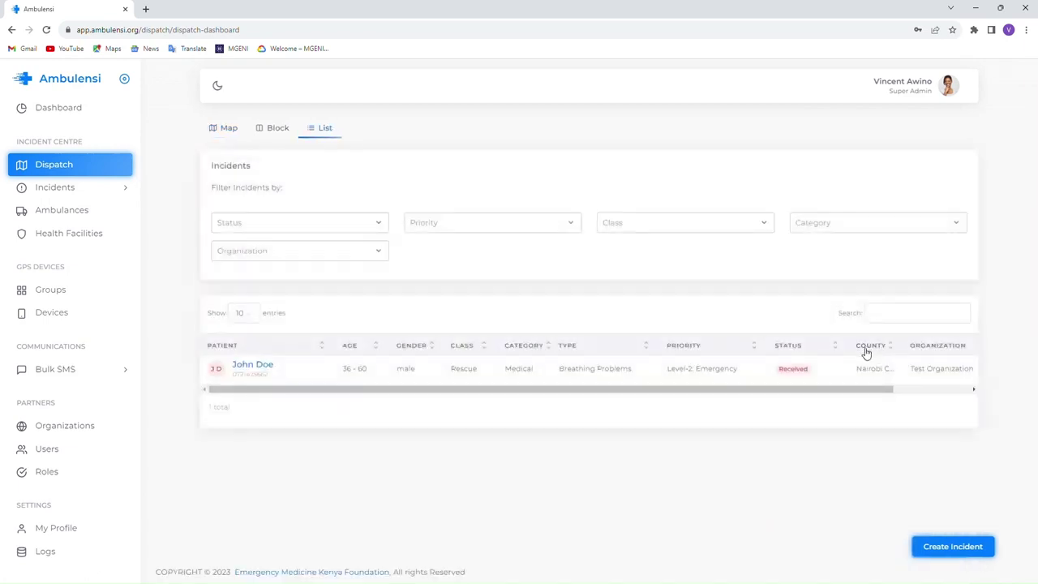
pyautogui.moveTo(834, 389); pyautogui.dragTo(962, 403)
# - View the incident from its row's Actions menu and check its Kileleshwa location and On-hold/Received resolution entries
pyautogui.click(944, 372)
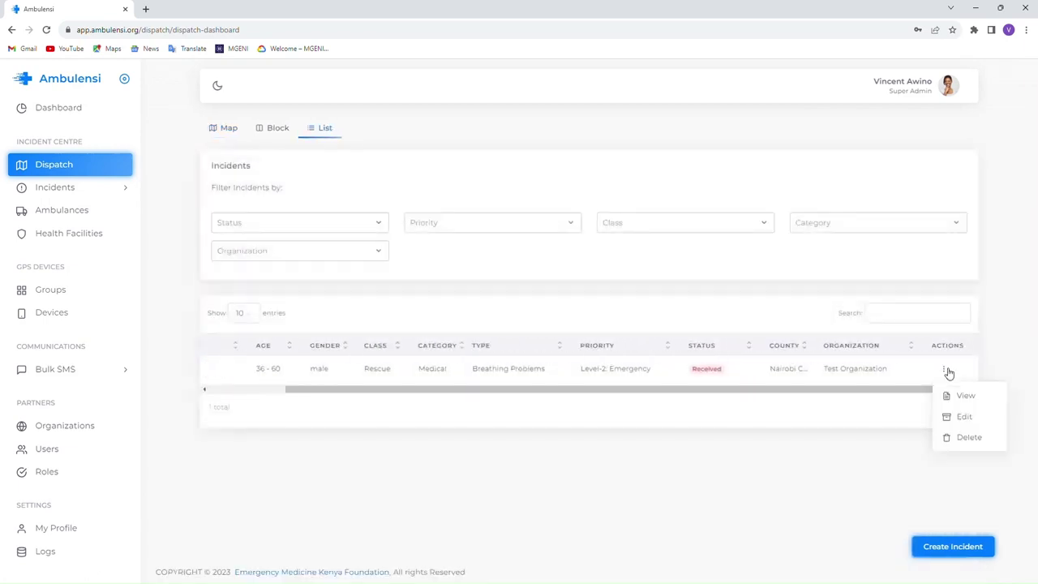
pyautogui.click(947, 396)
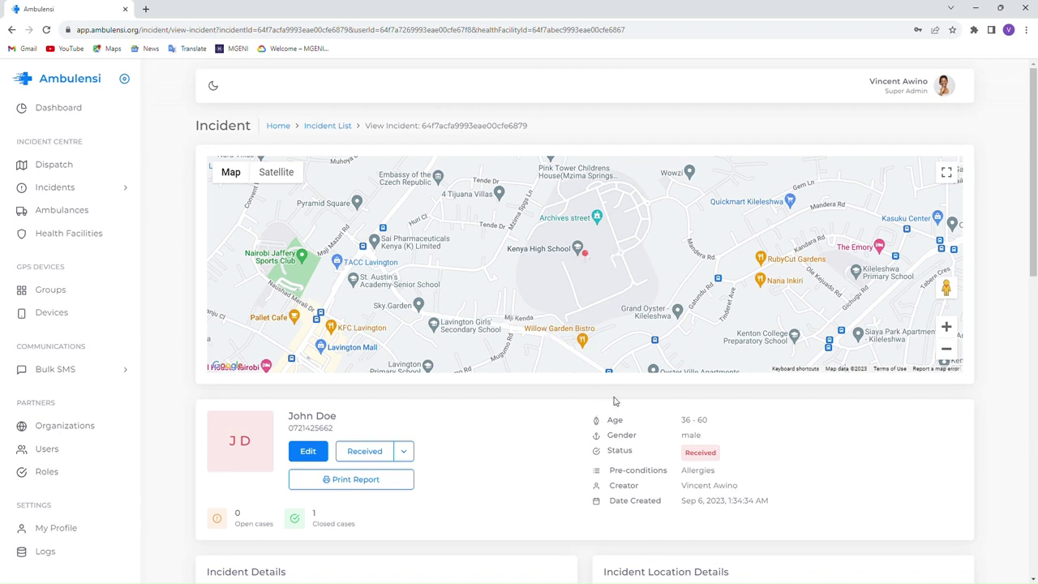
pyautogui.scroll(-1, 582, 404)
pyautogui.scroll(-1, 582, 407)
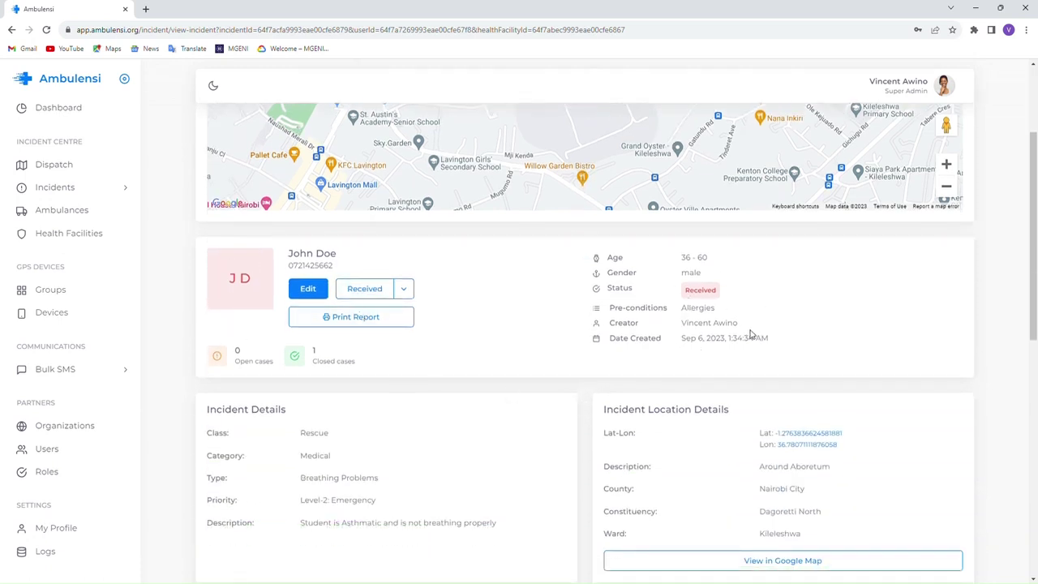
pyautogui.scroll(-2, 745, 334)
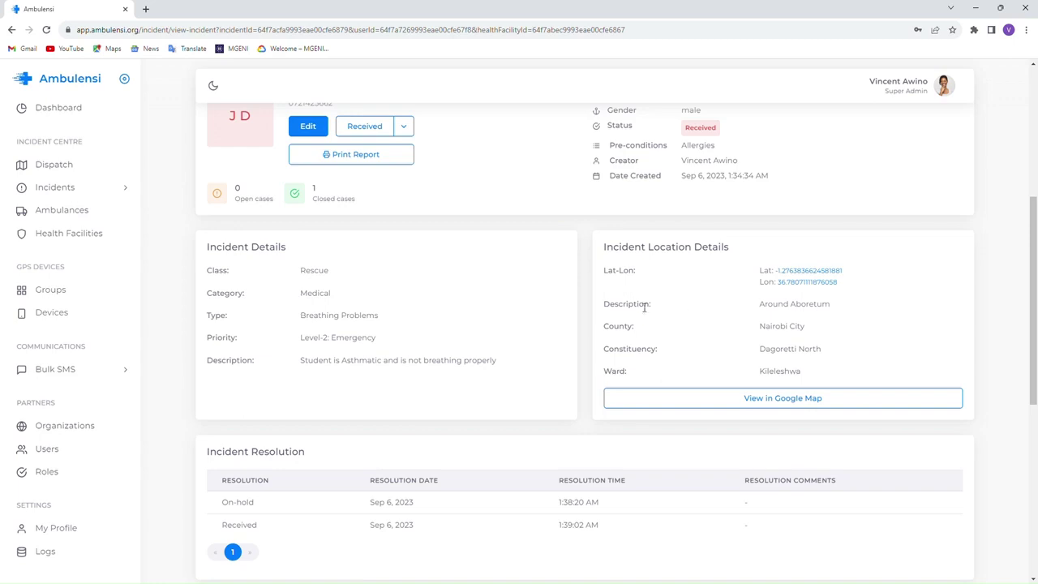
pyautogui.click(782, 401)
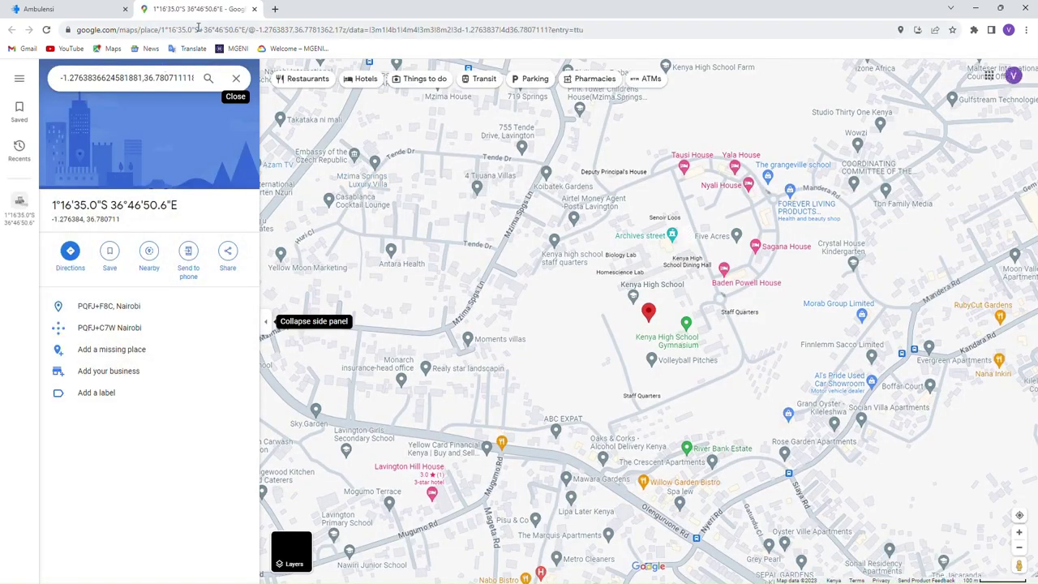
pyautogui.click(254, 9)
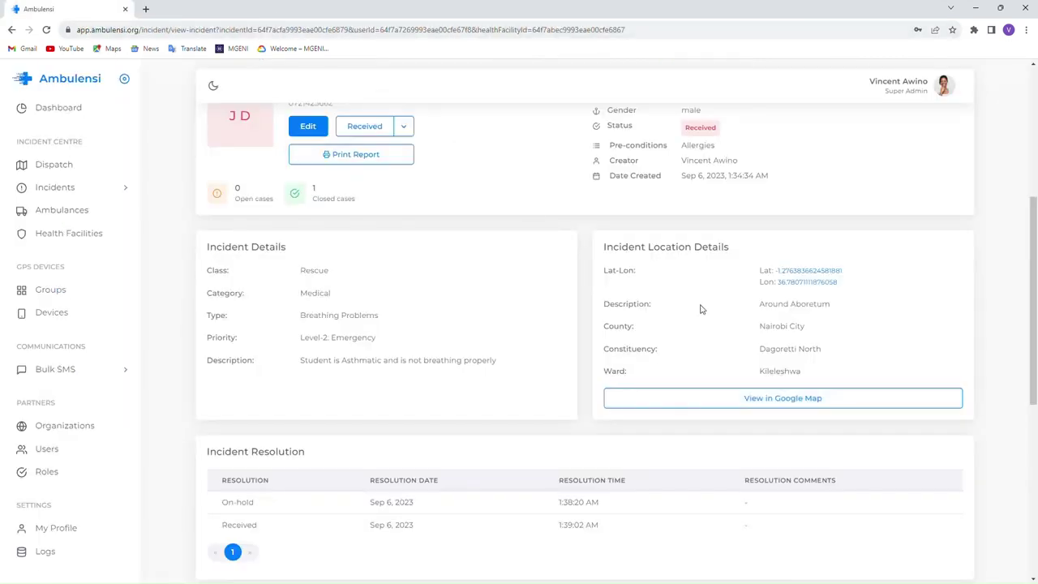
# - Scroll through the incident's details page, reviewing its Kenya High School map and patient card
pyautogui.scroll(-3, 260, 309)
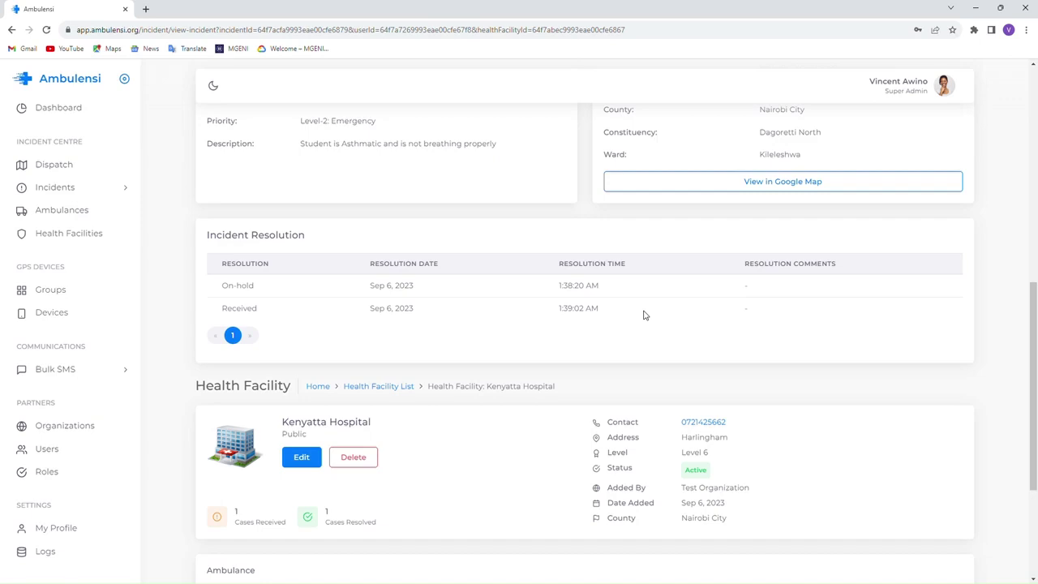
pyautogui.scroll(7, 644, 315)
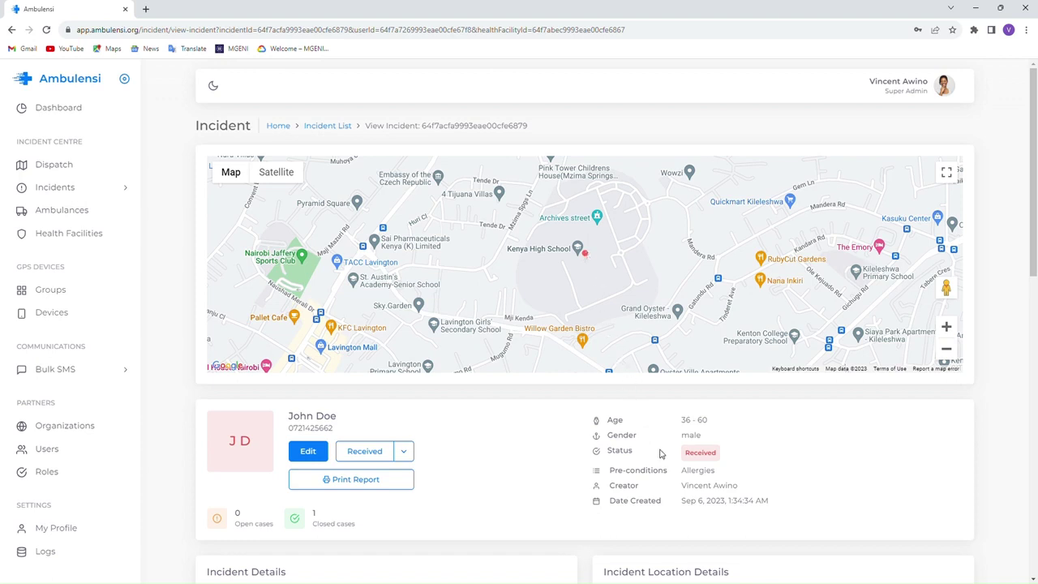
pyautogui.scroll(-2, 661, 454)
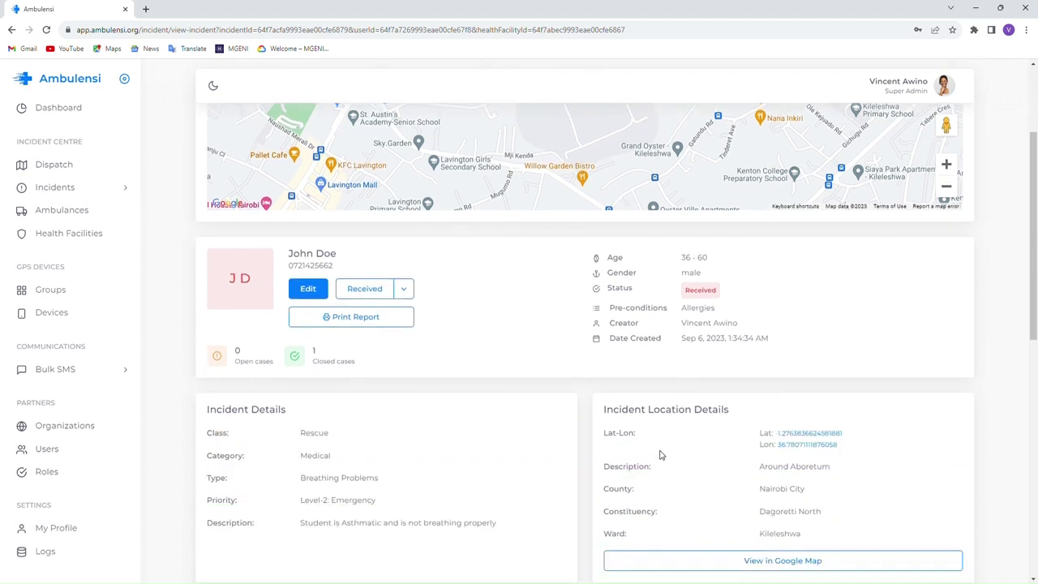
pyautogui.scroll(-2, 641, 456)
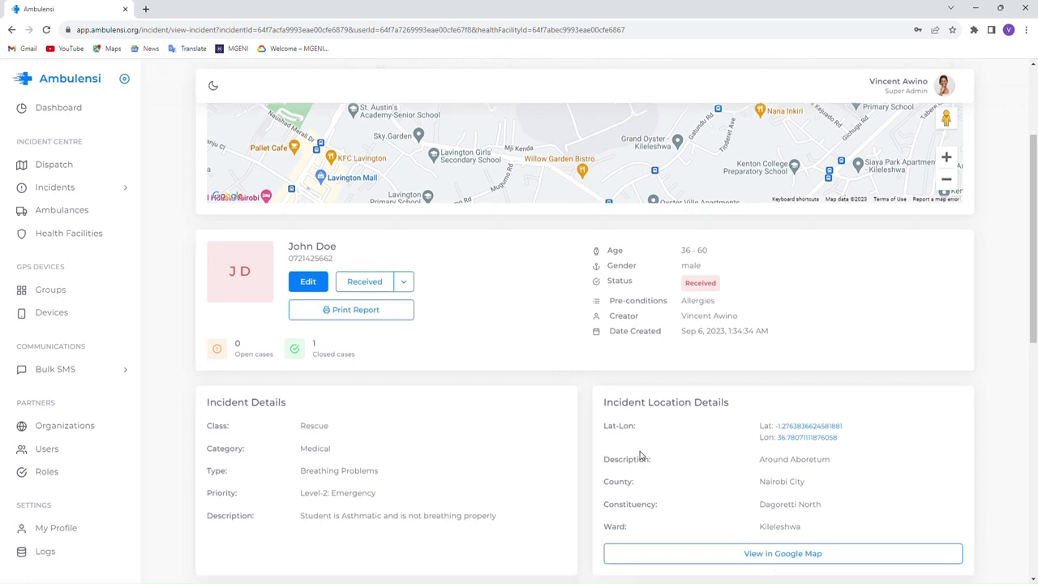
pyautogui.scroll(3, 641, 456)
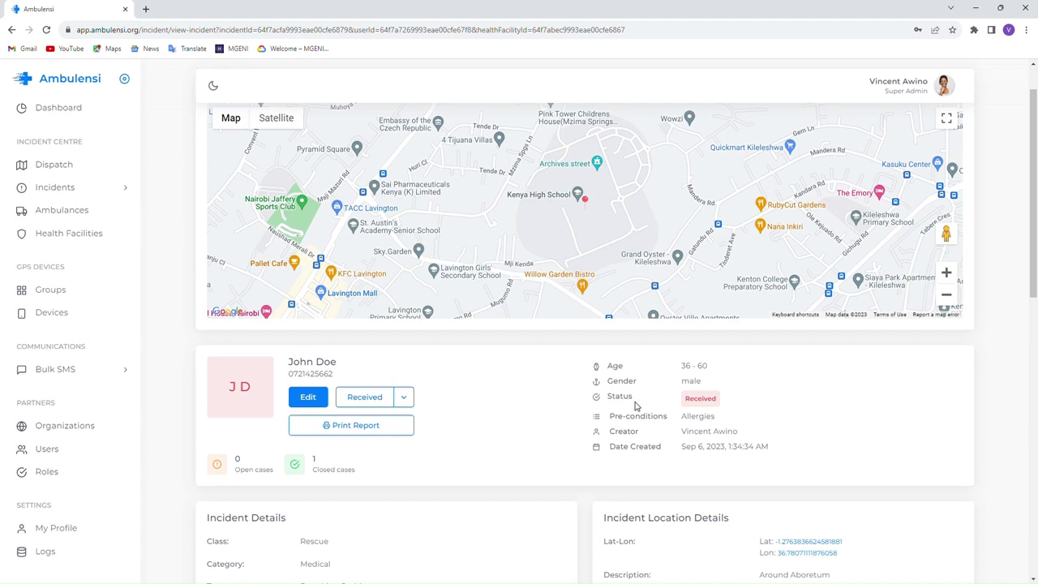
pyautogui.scroll(-9, 636, 405)
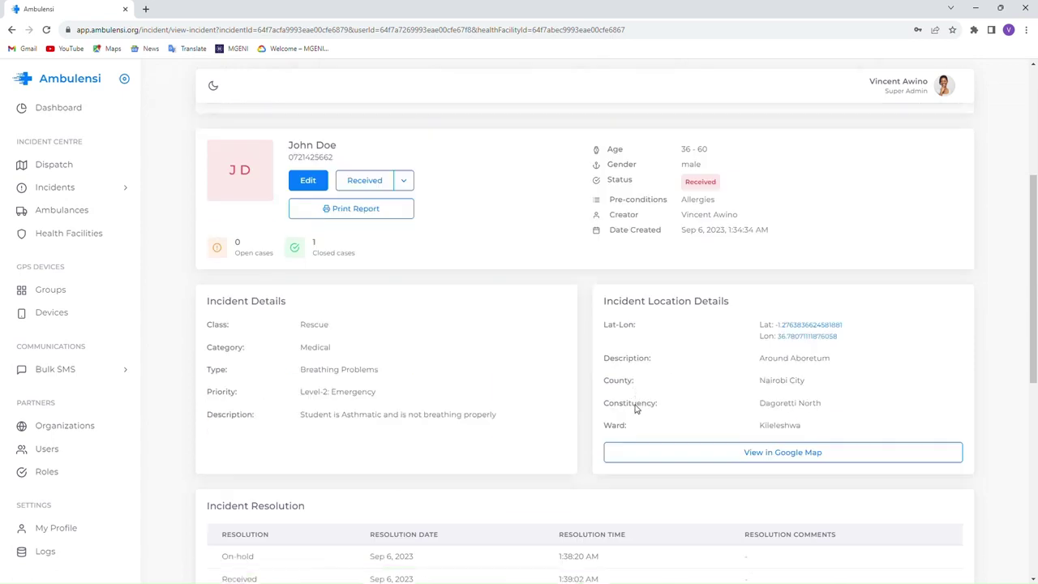
pyautogui.scroll(4, 637, 404)
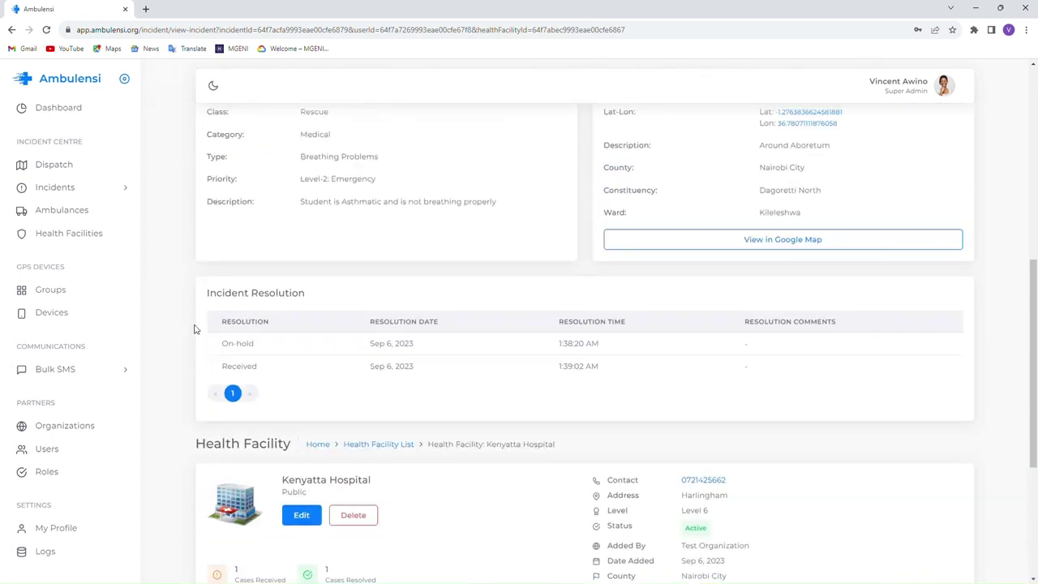
pyautogui.scroll(-2, 381, 361)
pyautogui.scroll(-2, 380, 365)
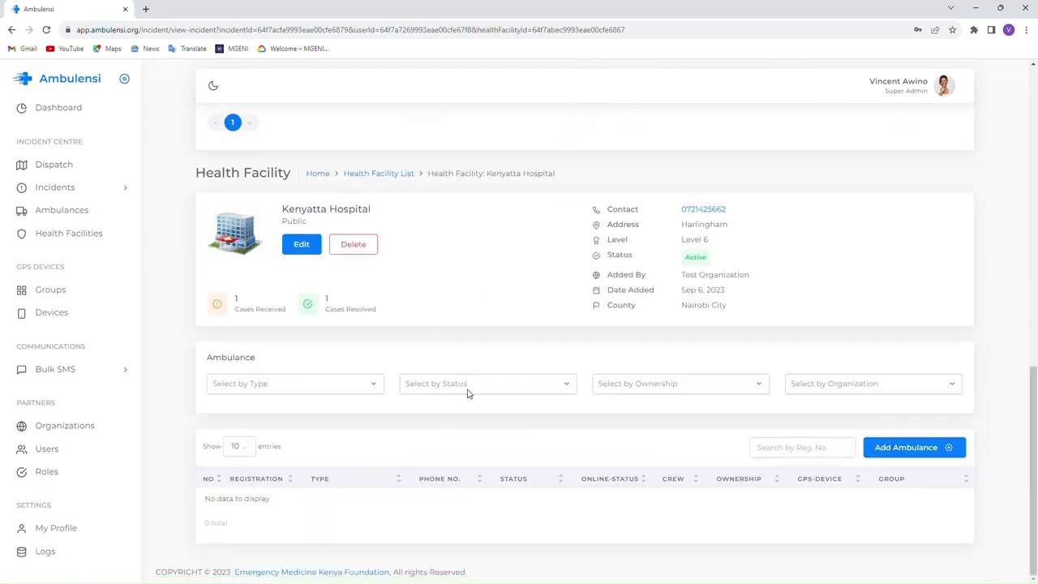
pyautogui.scroll(3, 473, 464)
pyautogui.scroll(7, 473, 464)
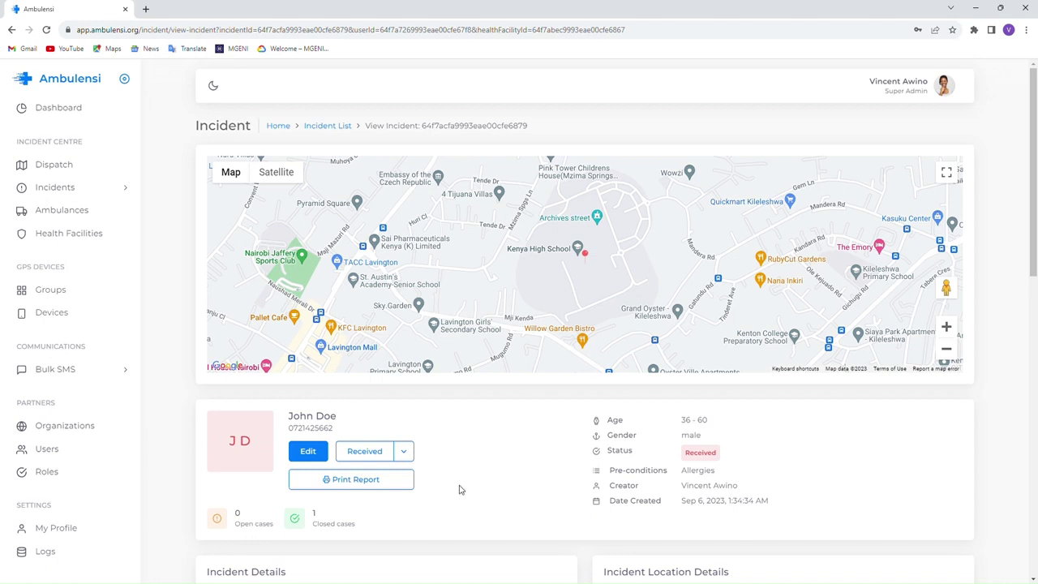
# - Check the incident's map marker, then change its status from Received to Dispatched
pyautogui.click(588, 255)
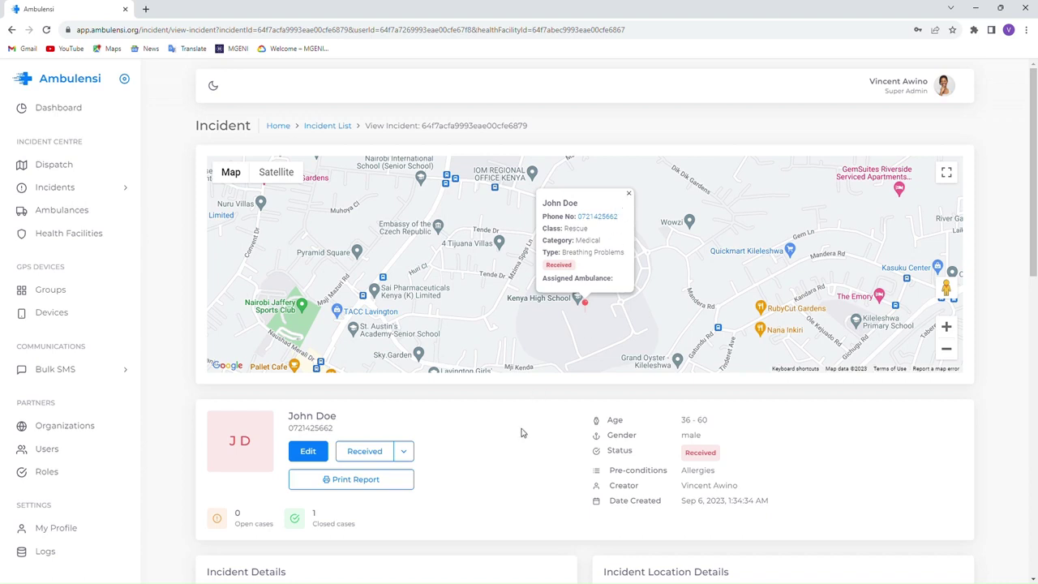
pyautogui.click(629, 193)
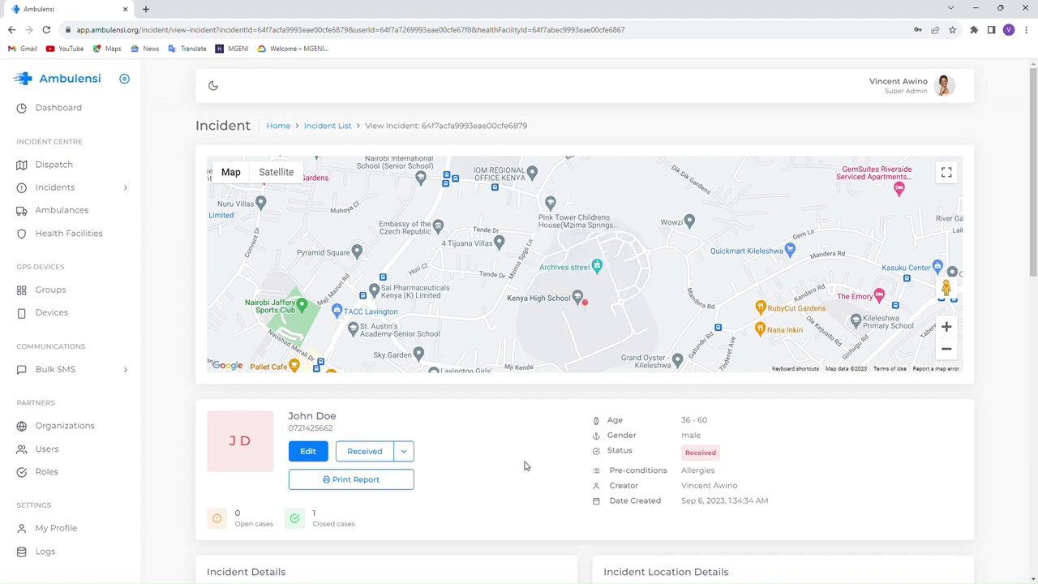
pyautogui.click(404, 454)
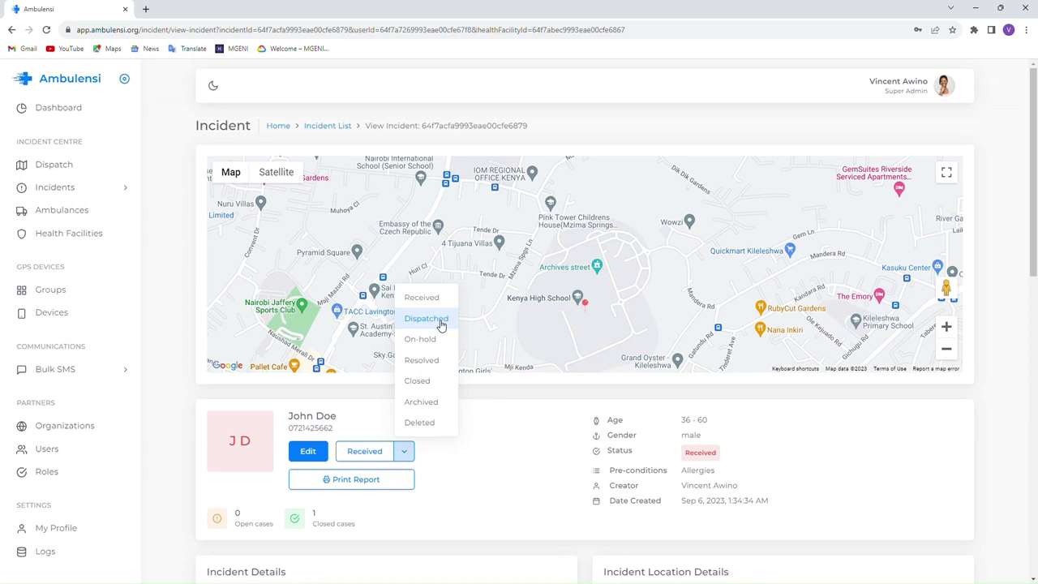
pyautogui.click(427, 319)
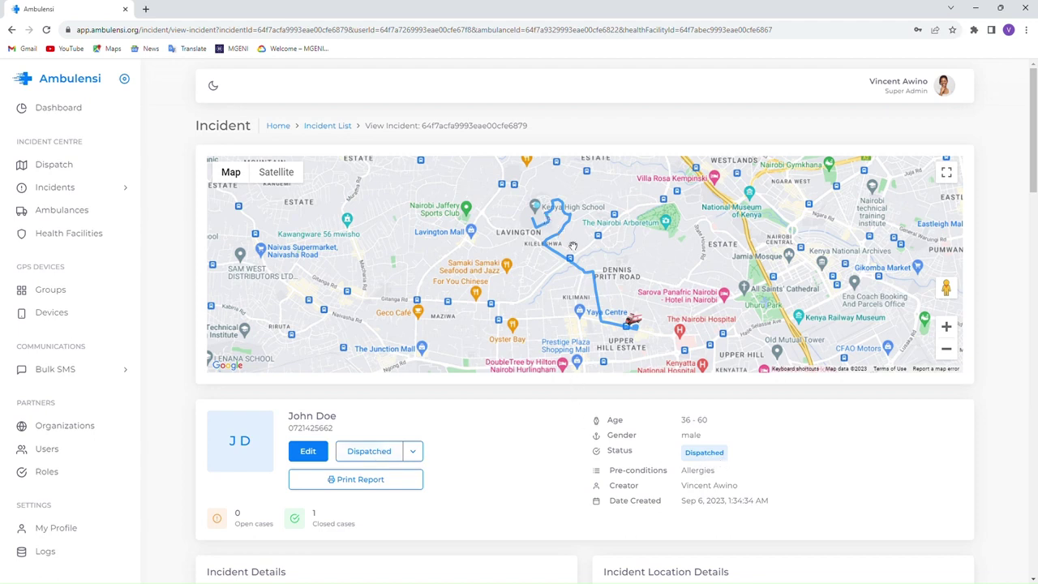
pyautogui.click(537, 207)
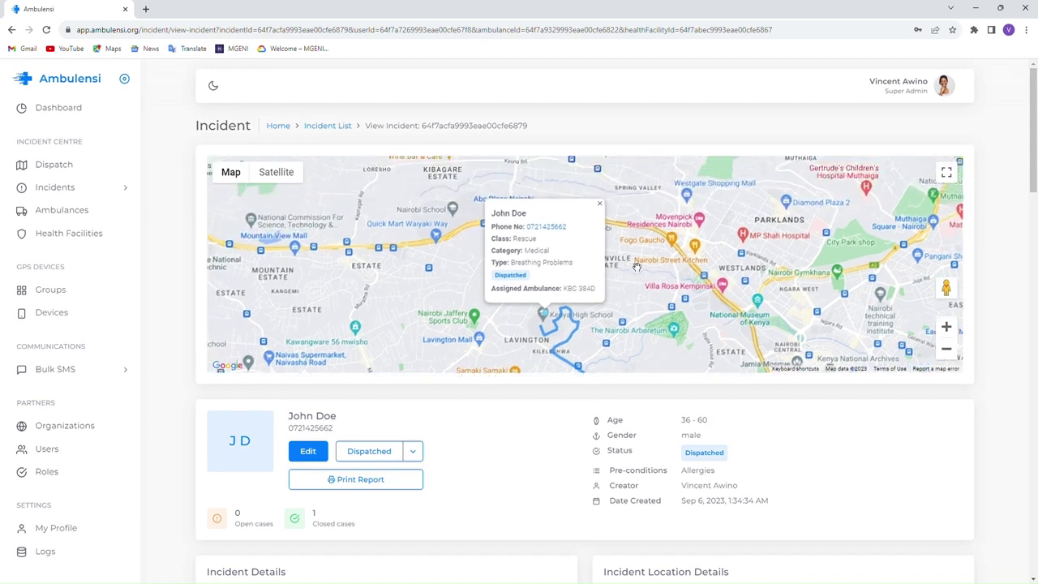
pyautogui.click(602, 224)
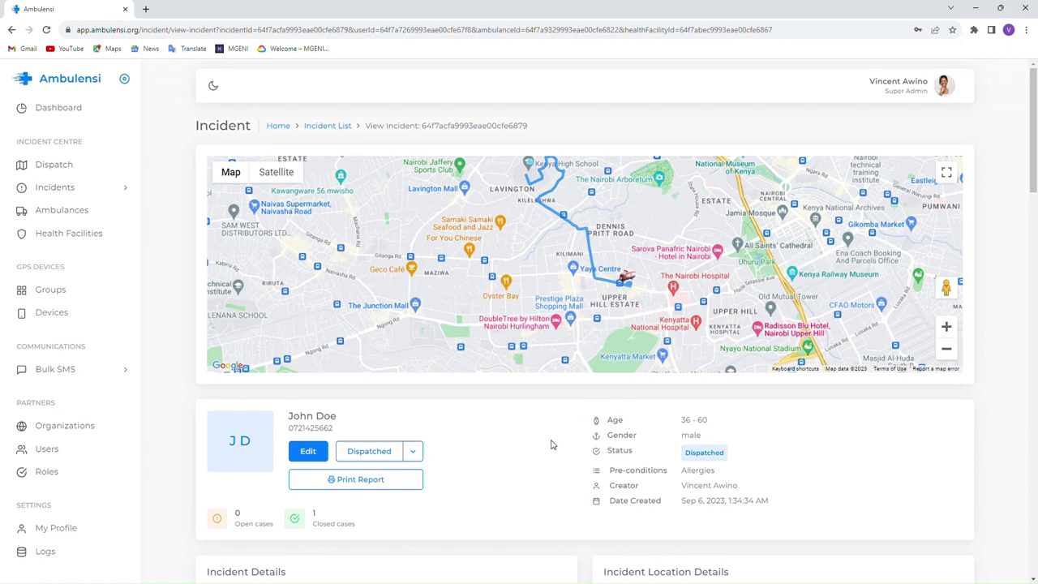
pyautogui.scroll(-5, 552, 442)
pyautogui.scroll(-15, 553, 444)
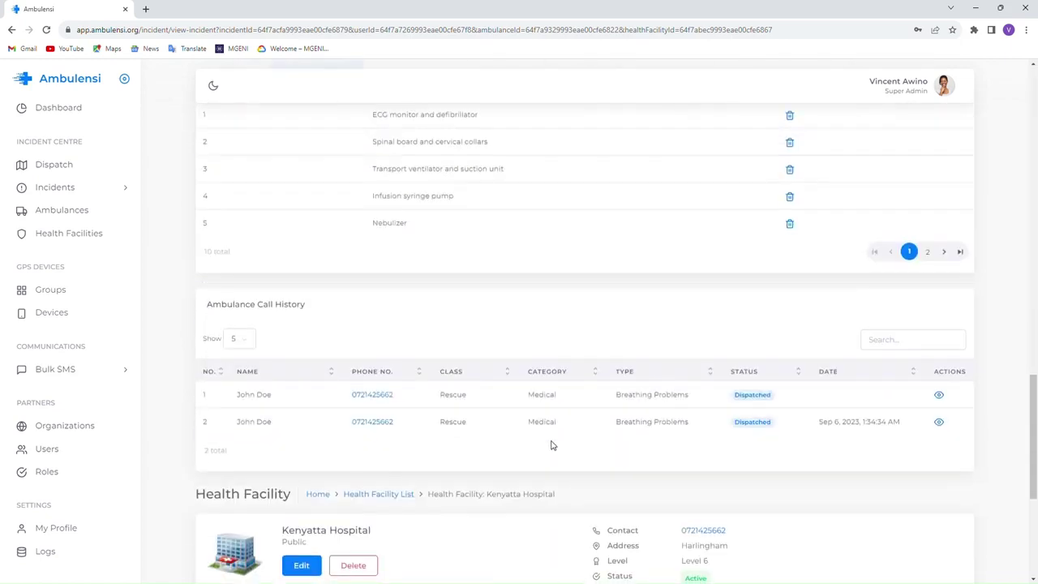
pyautogui.scroll(-1, 551, 446)
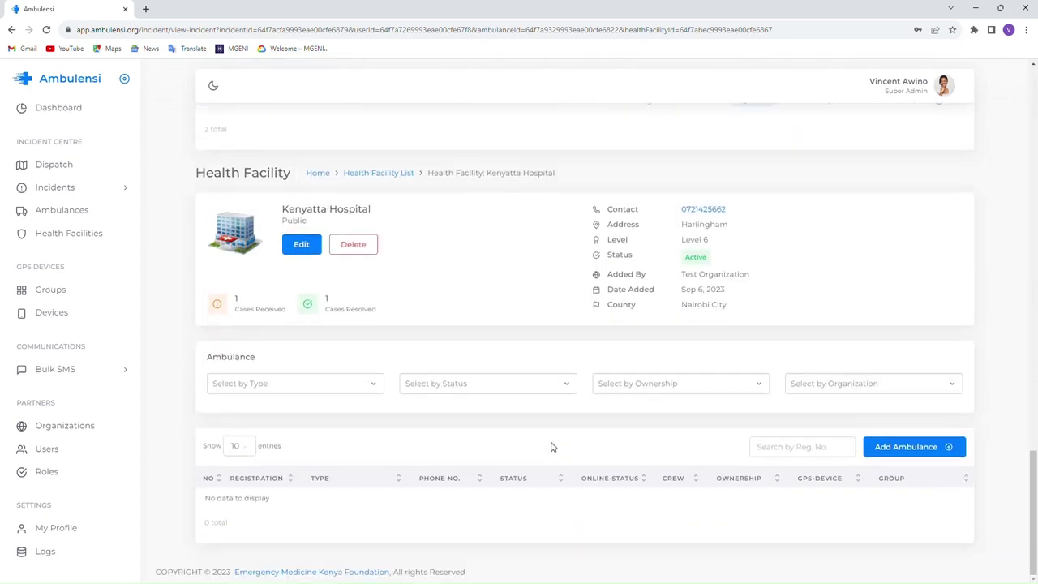
pyautogui.scroll(4, 550, 446)
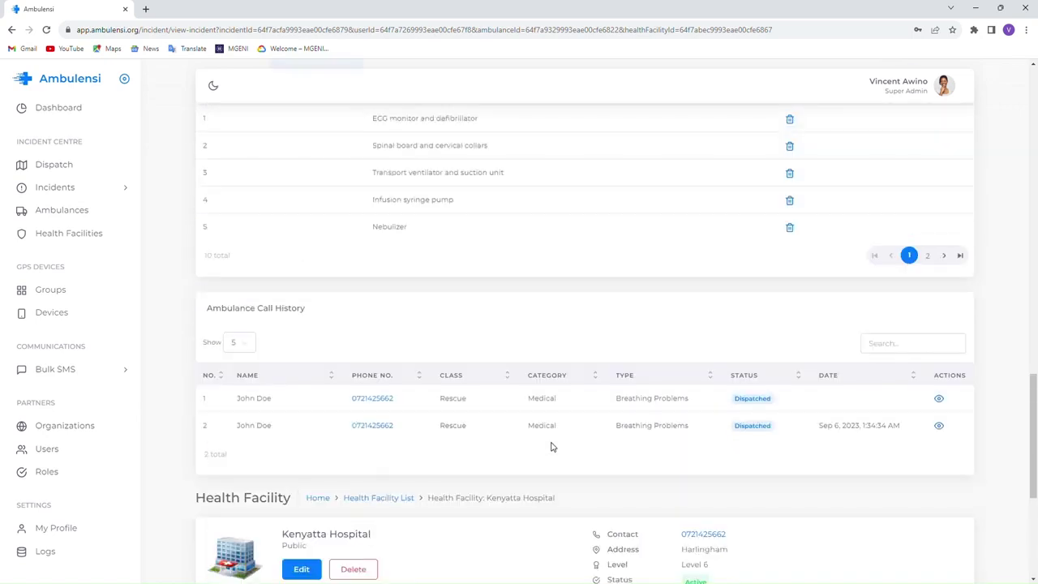
pyautogui.scroll(5, 552, 446)
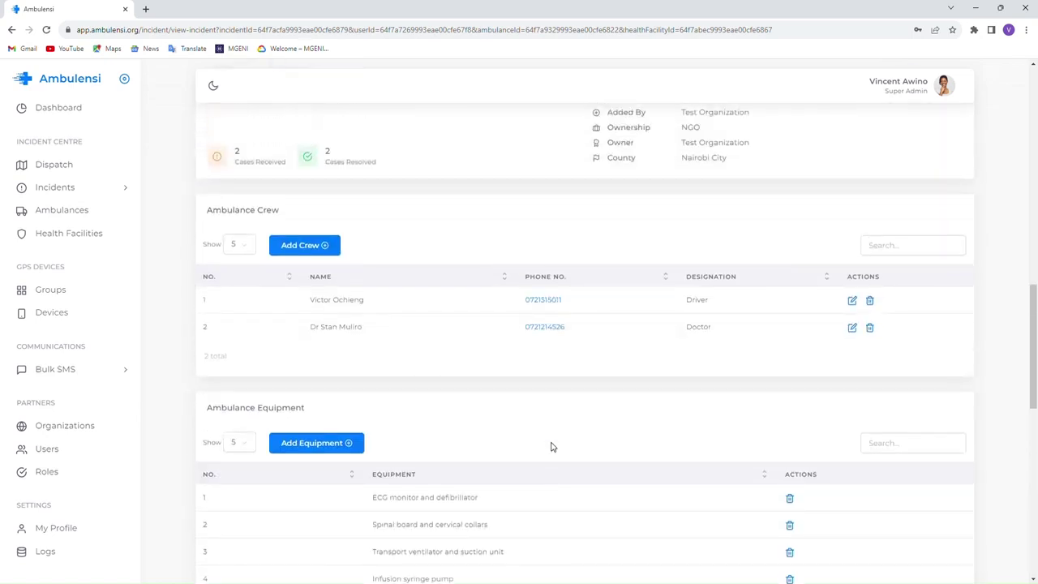
pyautogui.scroll(5, 551, 446)
pyautogui.scroll(8, 551, 446)
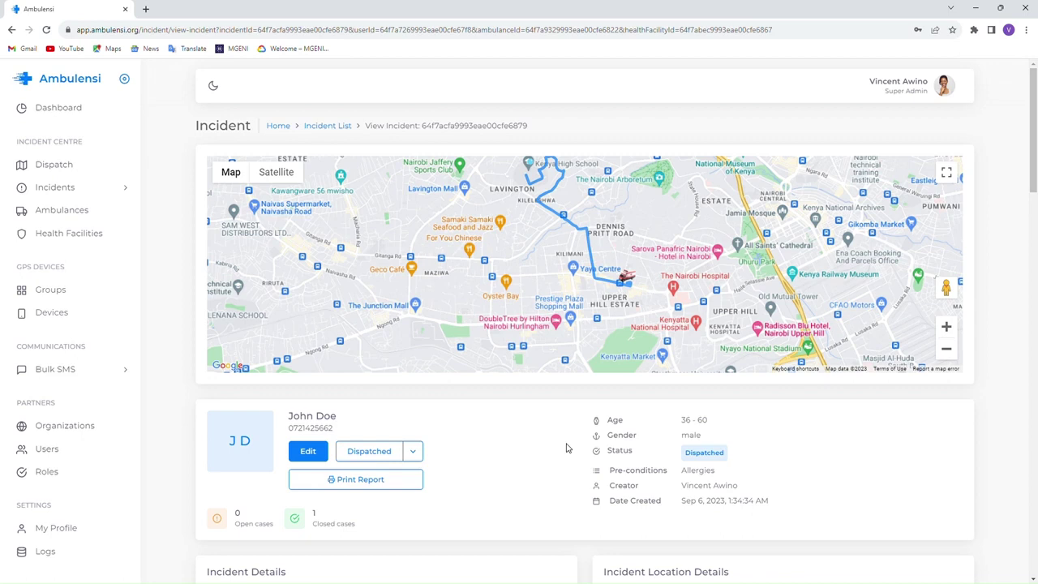
# - Switch the incident's status from Dispatched to Resolved, closing its case
pyautogui.click(415, 455)
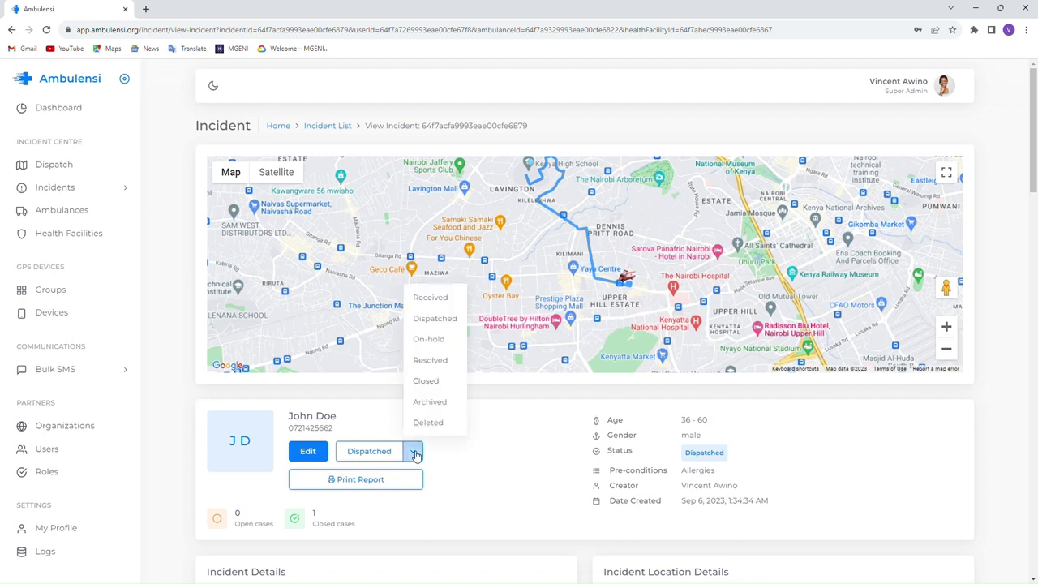
pyautogui.click(434, 362)
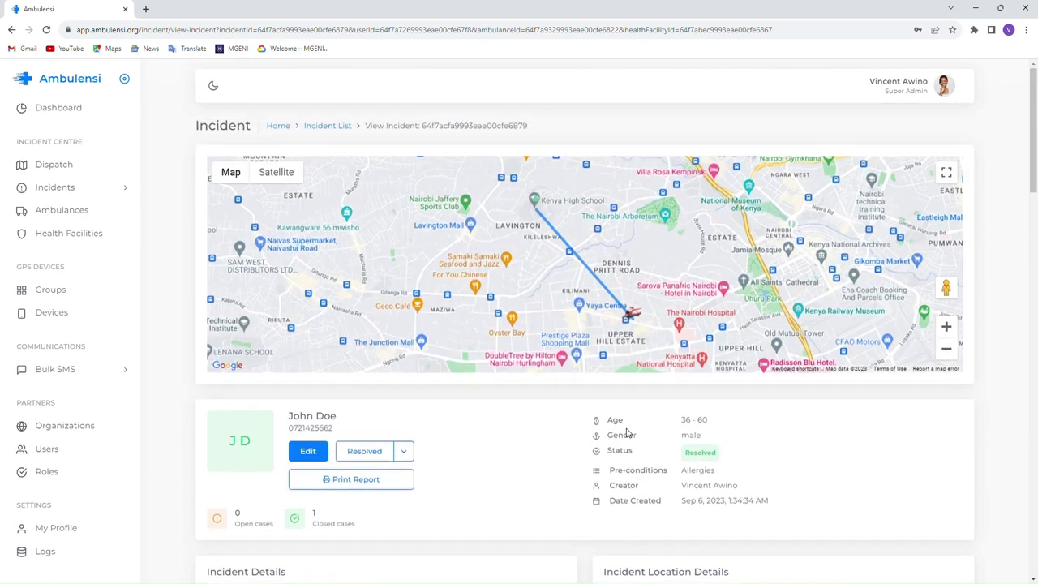
# - Open the print preview of the incident report and scroll through its pages
pyautogui.click(353, 482)
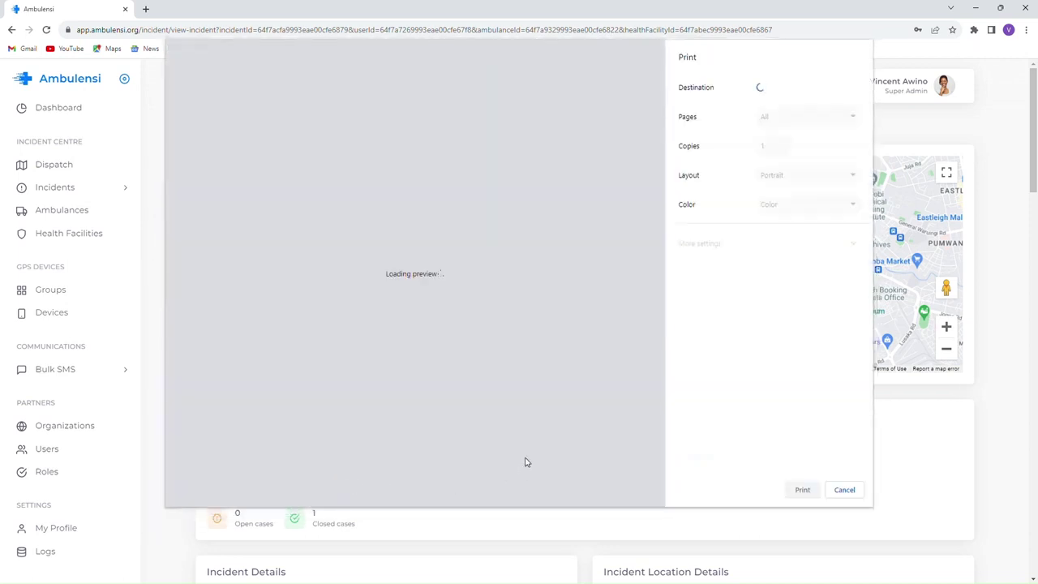
pyautogui.scroll(-5, 454, 332)
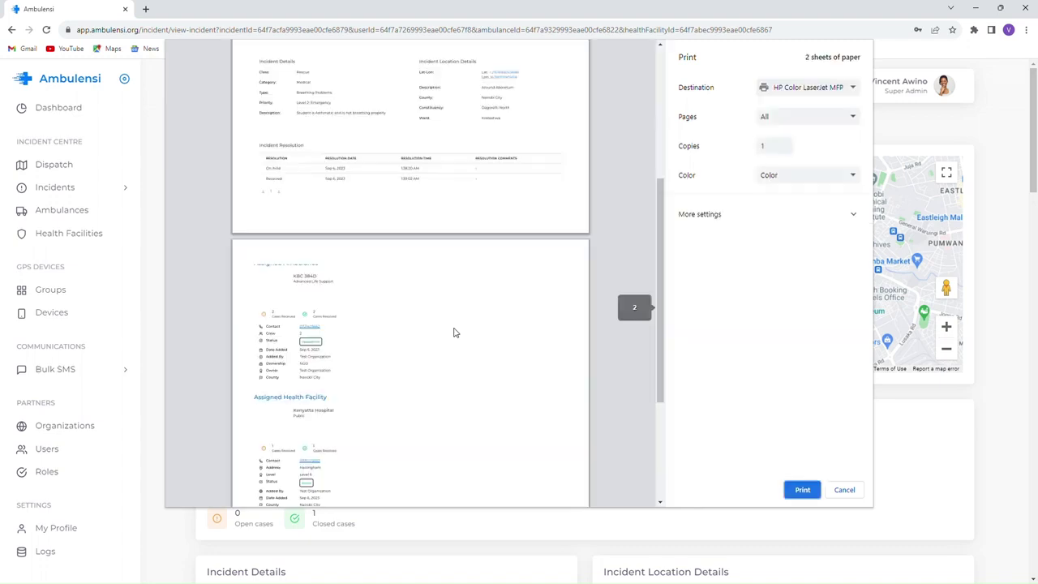
pyautogui.scroll(5, 454, 333)
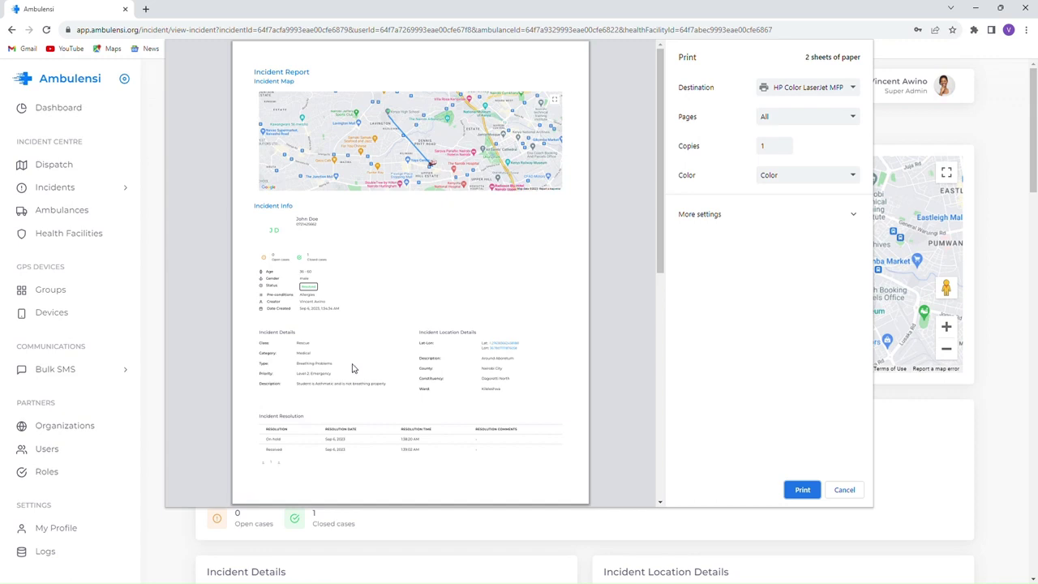
pyautogui.scroll(-3, 352, 369)
pyautogui.scroll(1, 315, 289)
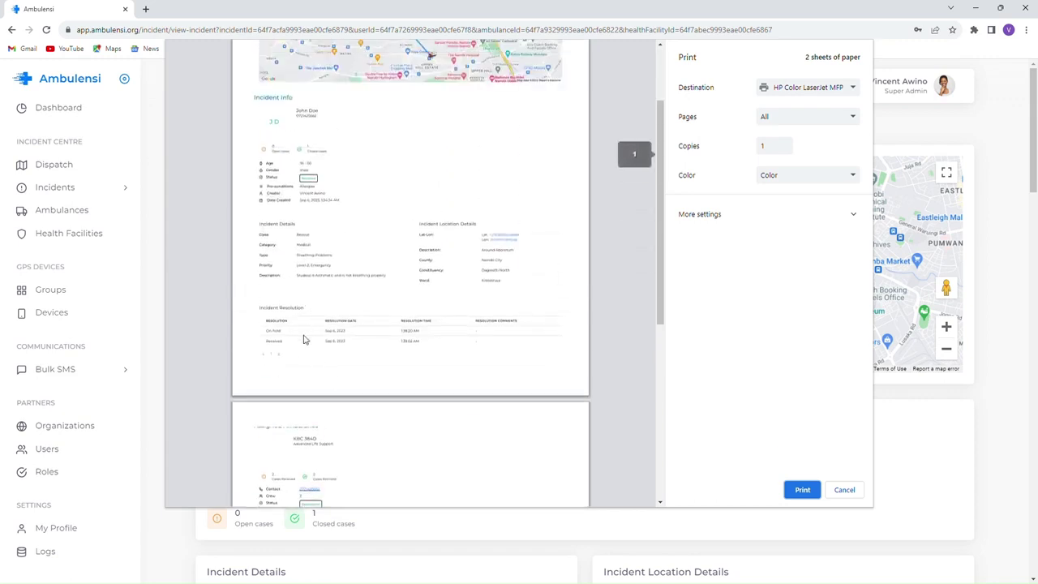
pyautogui.scroll(-2, 400, 346)
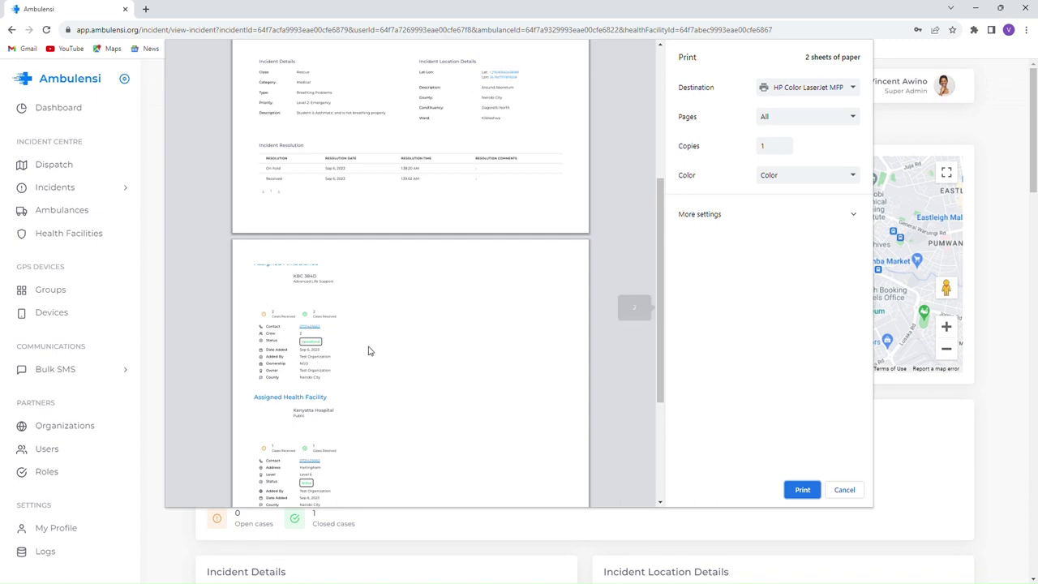
pyautogui.scroll(-2, 373, 351)
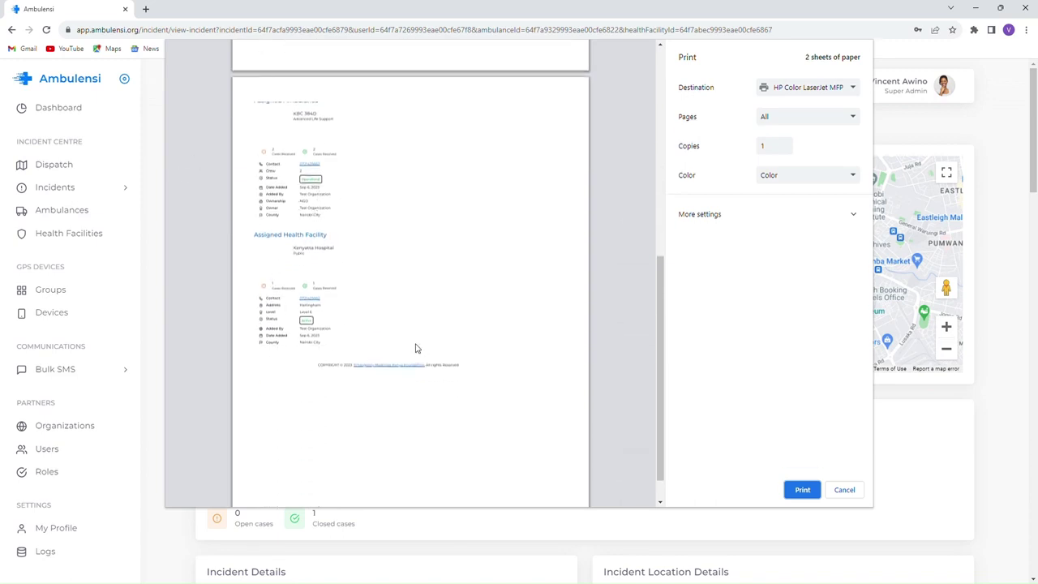
pyautogui.scroll(5, 416, 347)
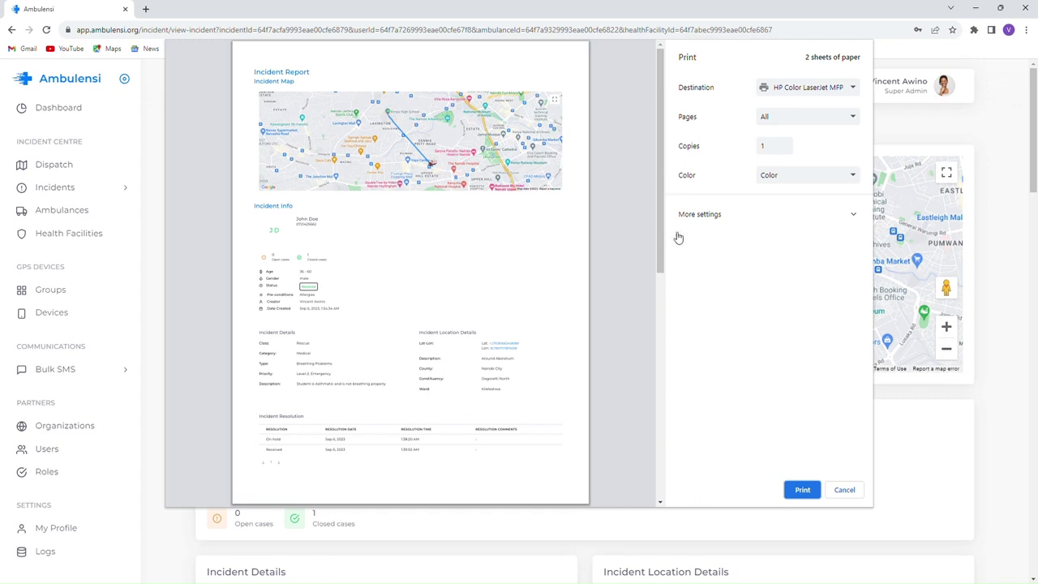
# - Enable Background graphics under More settings and review the updated print preview
pyautogui.click(710, 217)
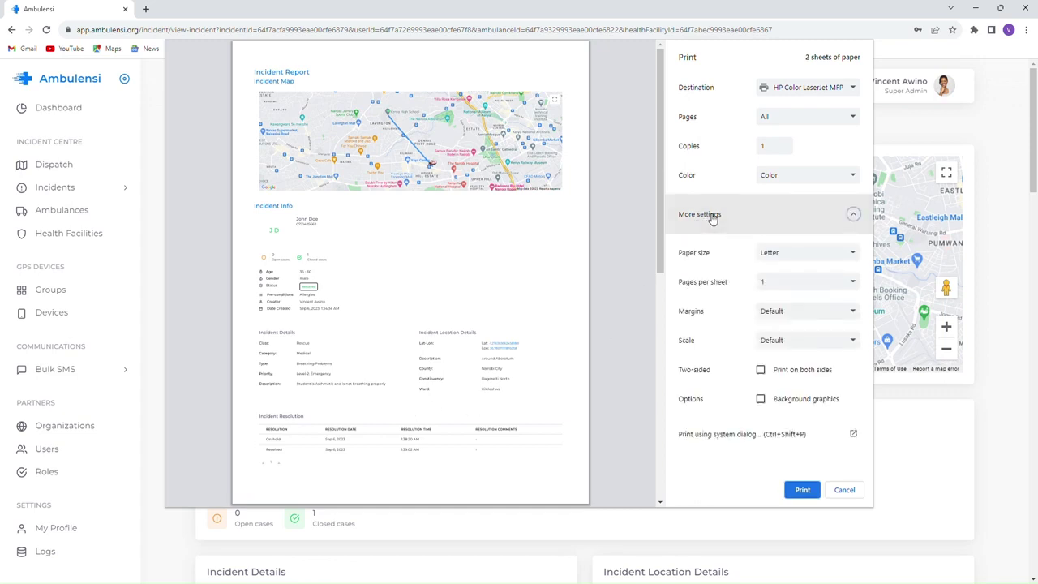
pyautogui.click(761, 400)
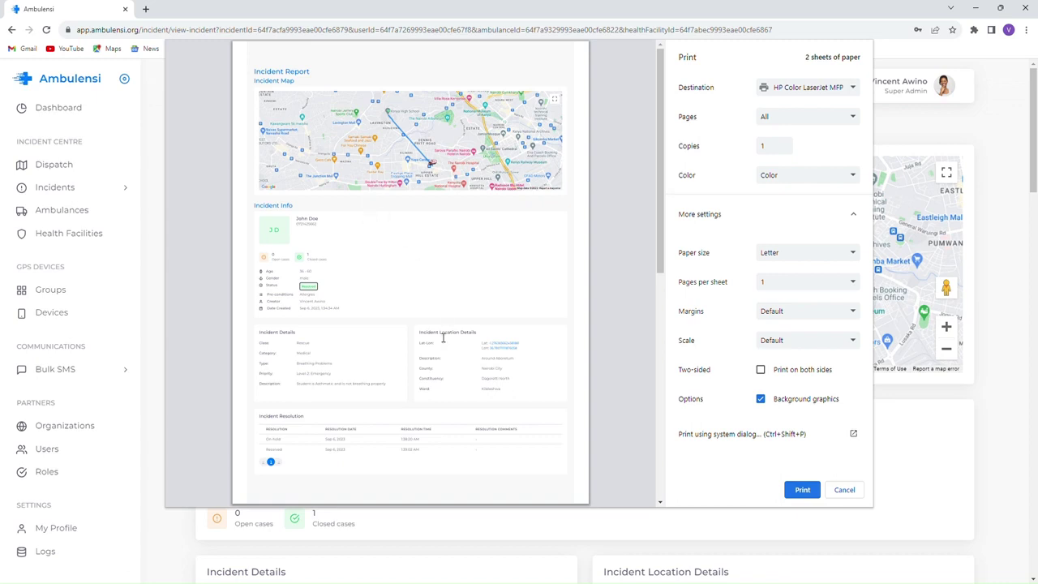
pyautogui.scroll(-3, 442, 341)
pyautogui.scroll(-3, 437, 344)
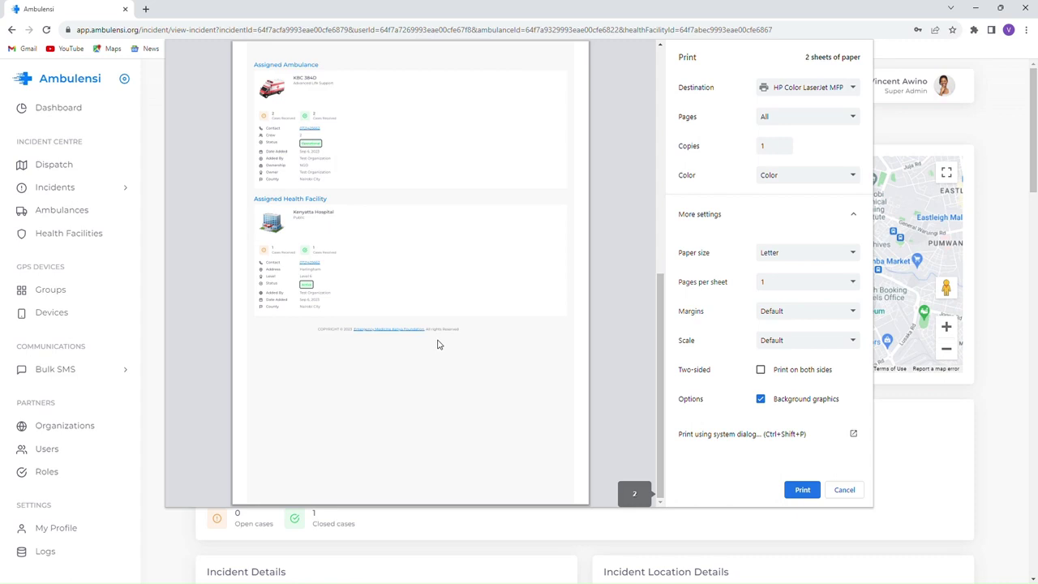
pyautogui.scroll(8, 437, 344)
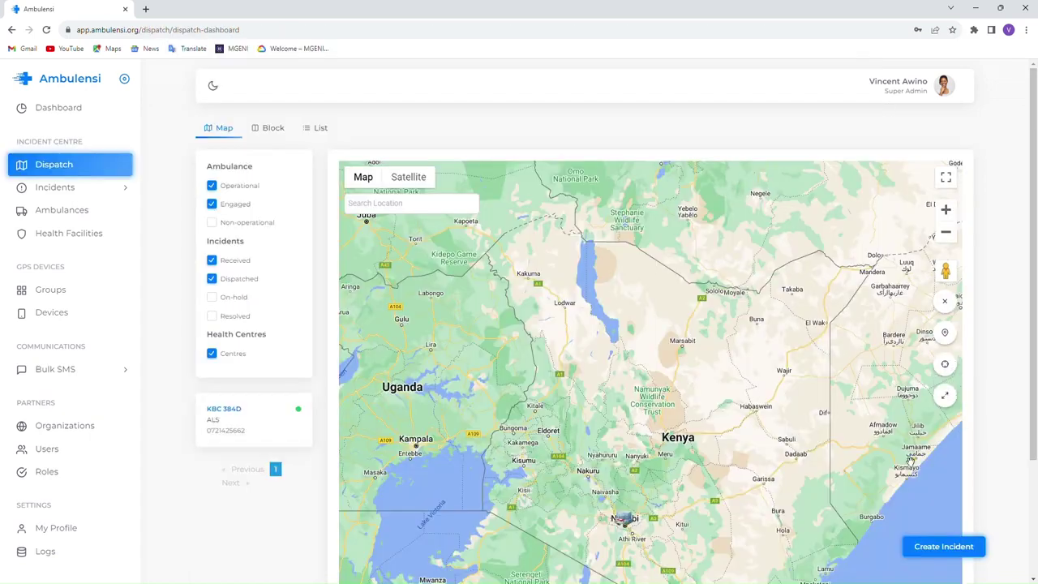
pyautogui.scroll(-2, 834, 455)
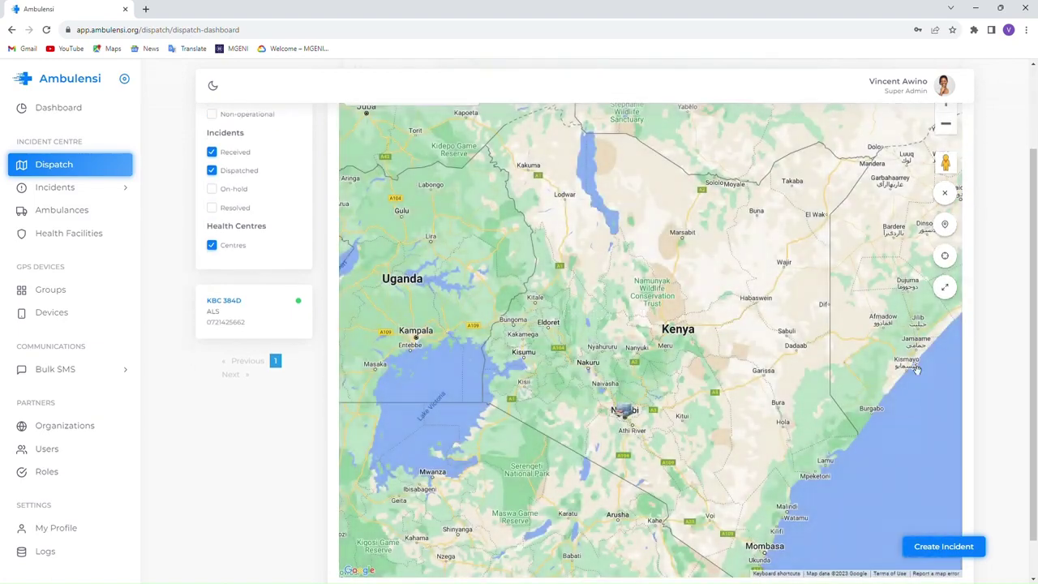
# - Dismiss a new incident form unsaved and pan the dispatch map to recentre on Kenya
pyautogui.click(947, 548)
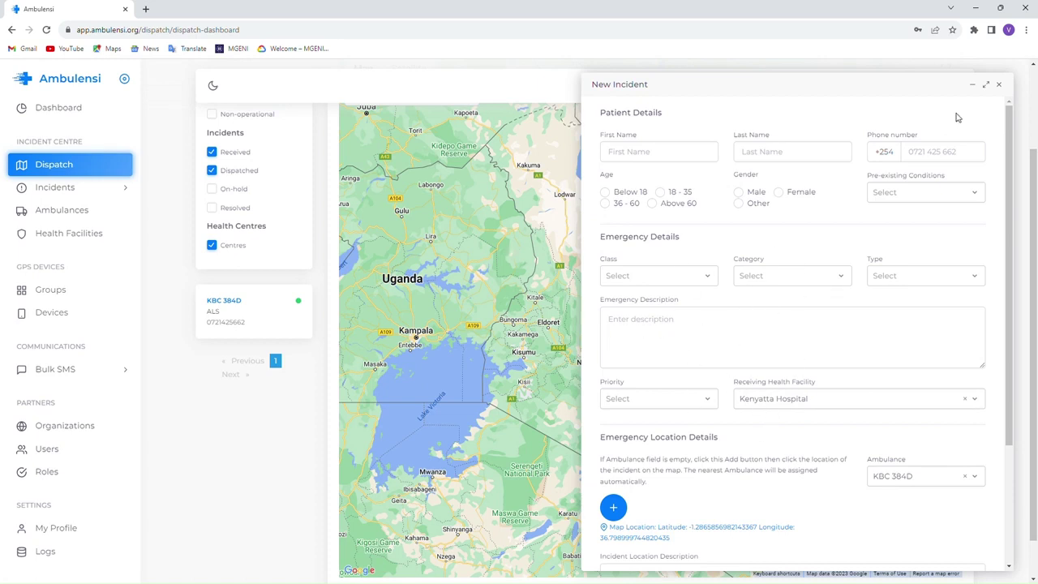
pyautogui.click(999, 85)
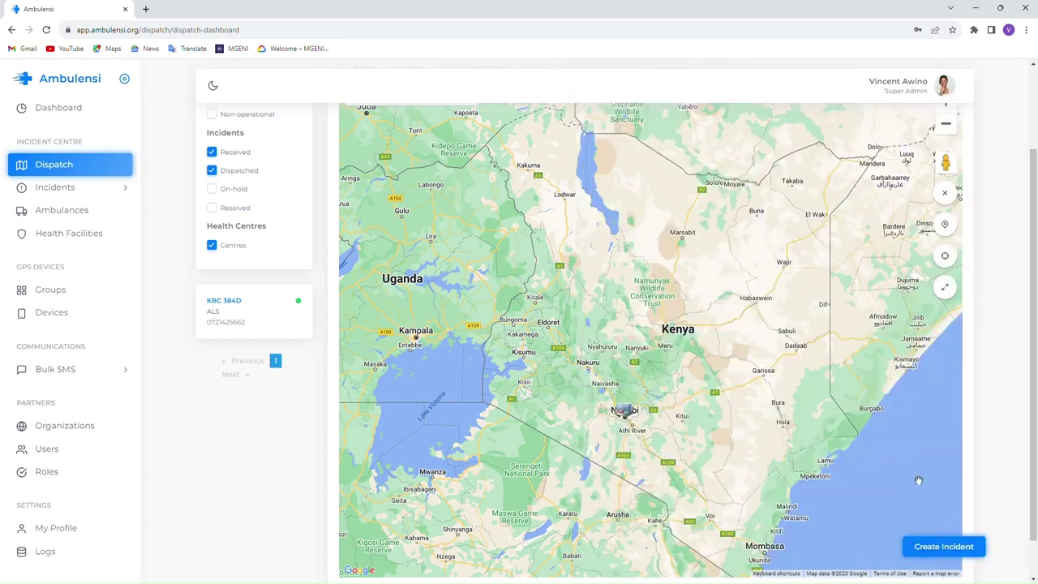
pyautogui.moveTo(688, 446); pyautogui.dragTo(676, 420)
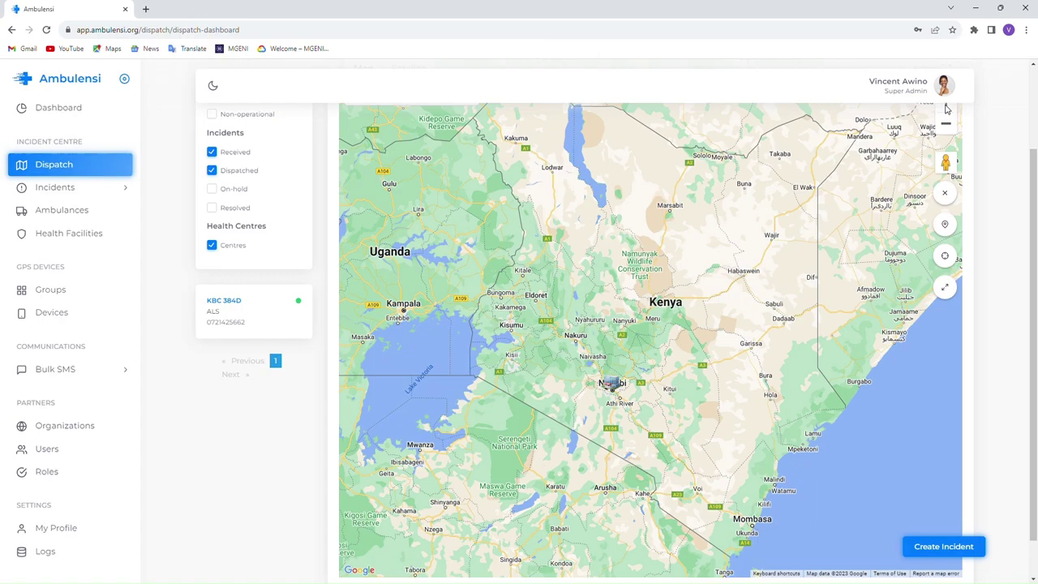
pyautogui.moveTo(618, 385); pyautogui.dragTo(649, 441)
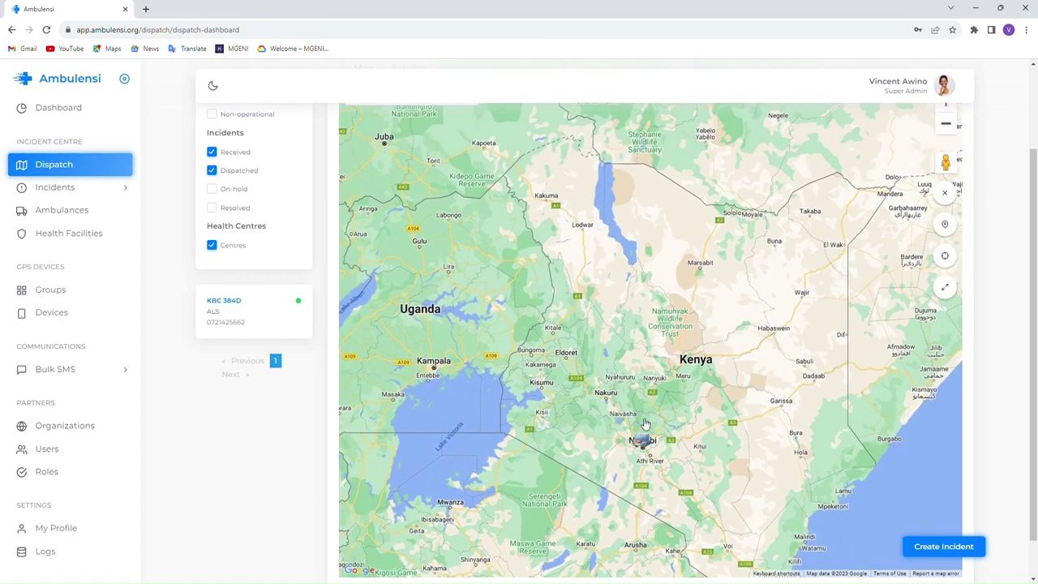
pyautogui.scroll(2, 926, 349)
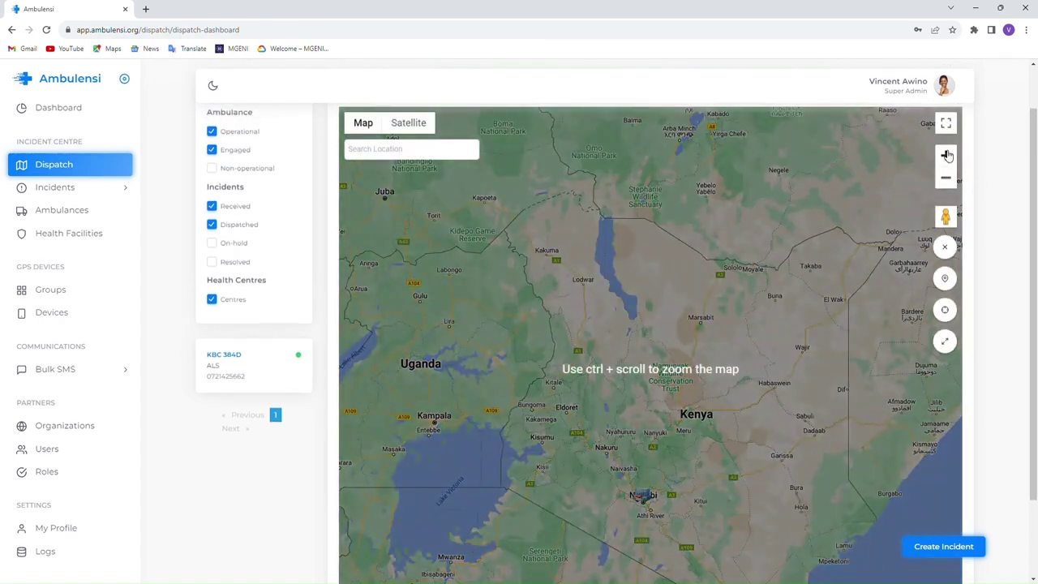
# - Zoom the map four levels onto Nairobi, then switch to the Block status-column view
pyautogui.click(945, 155)
pyautogui.moveTo(620, 466); pyautogui.dragTo(626, 162)
pyautogui.moveTo(639, 439); pyautogui.dragTo(623, 375)
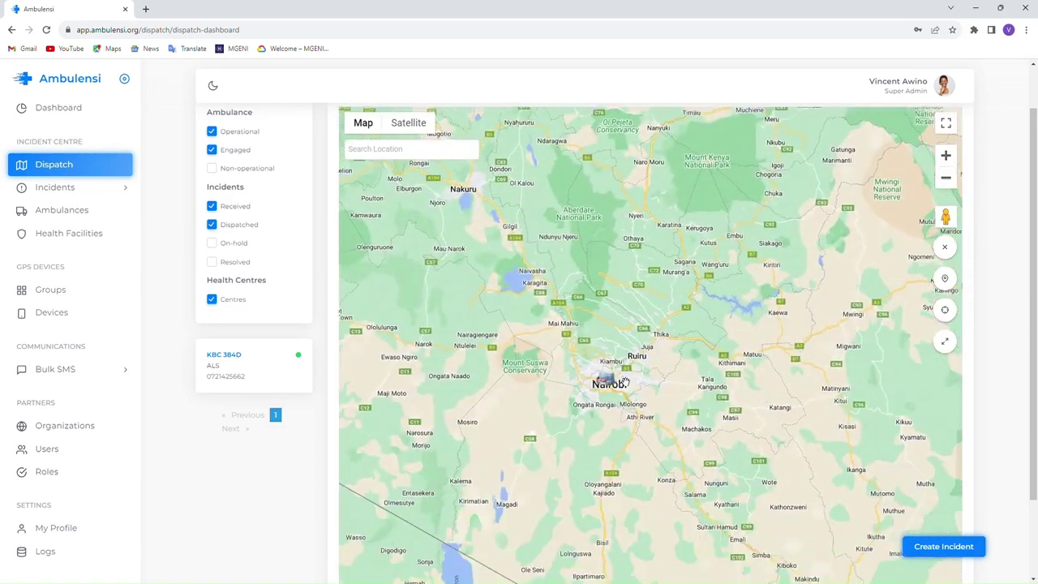
pyautogui.click(946, 155)
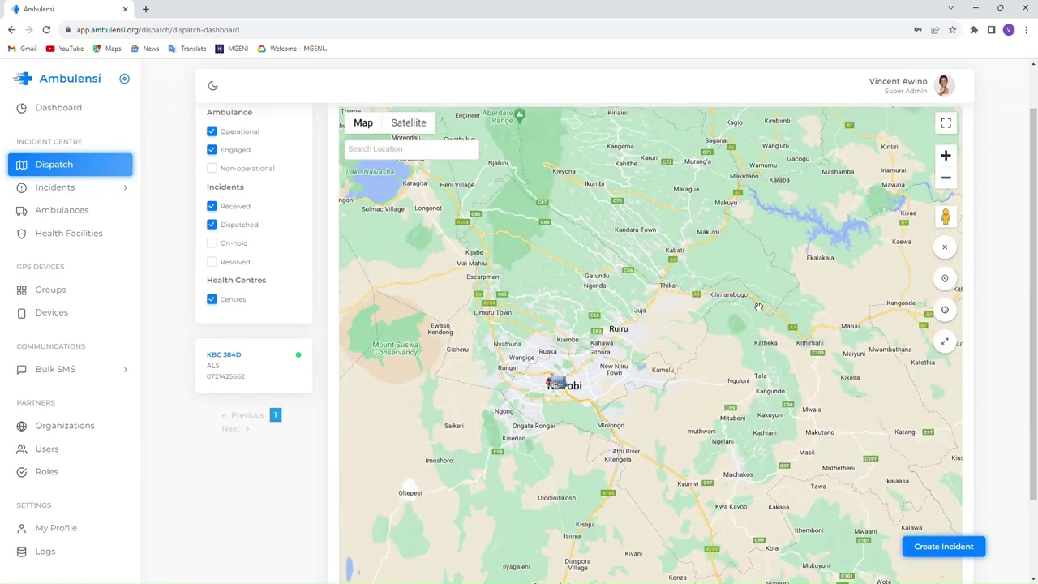
pyautogui.click(945, 156)
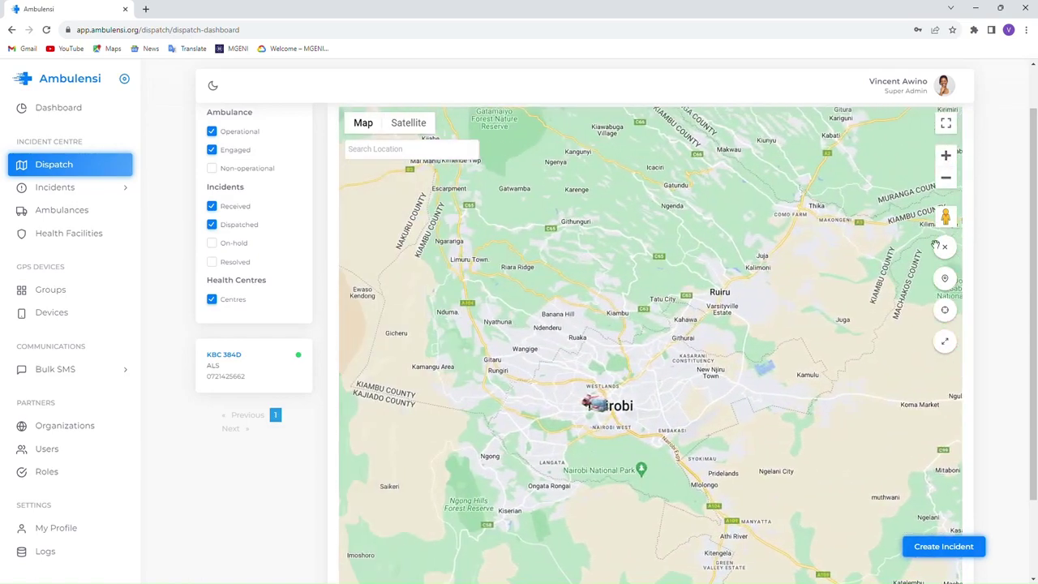
pyautogui.click(946, 155)
pyautogui.moveTo(670, 407); pyautogui.dragTo(708, 392)
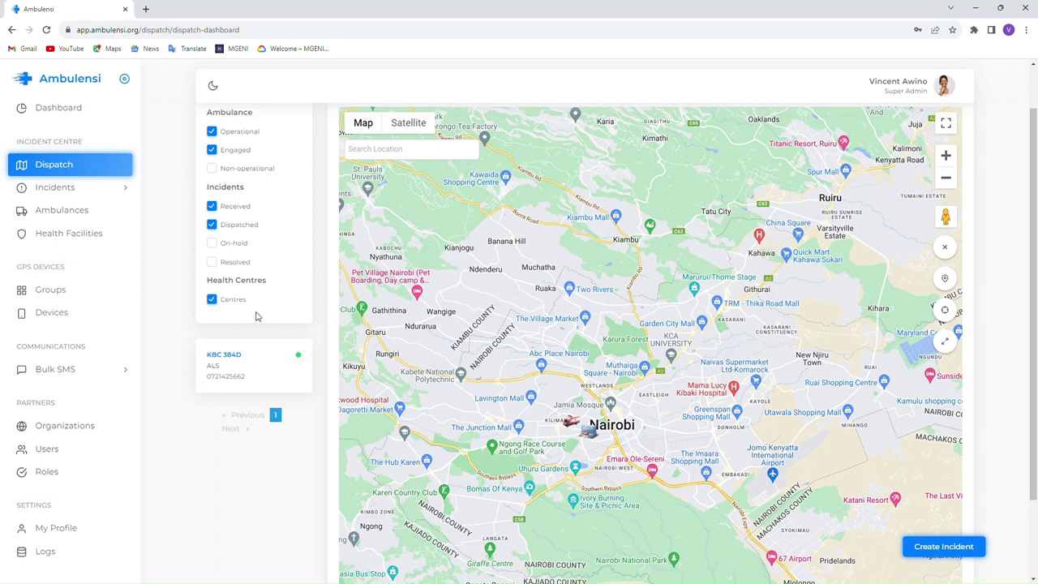
pyautogui.scroll(2, 256, 316)
pyautogui.click(270, 128)
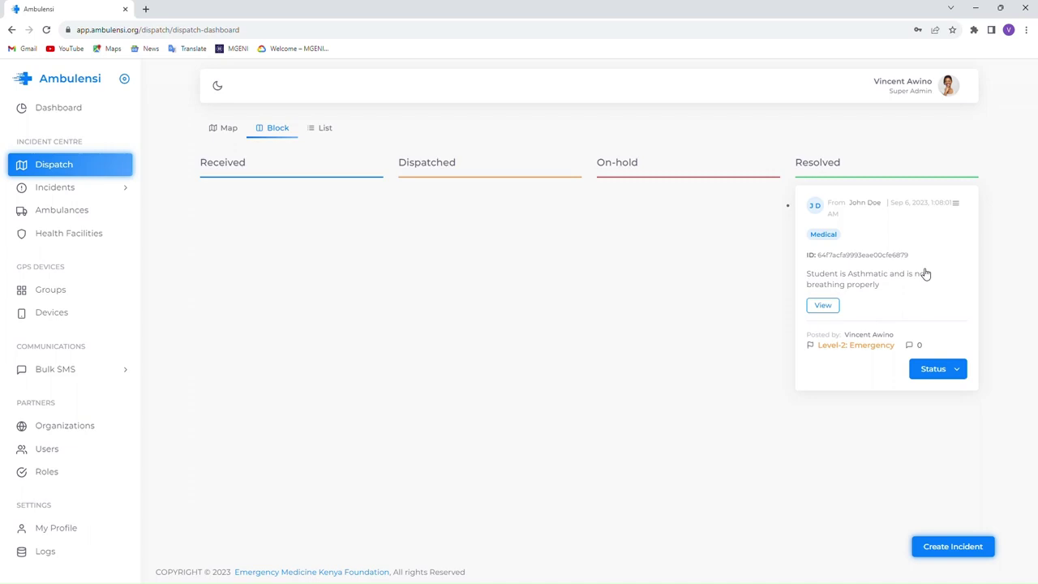
# - Open the Users page to see the organization's single Super Admin user
pyautogui.click(45, 451)
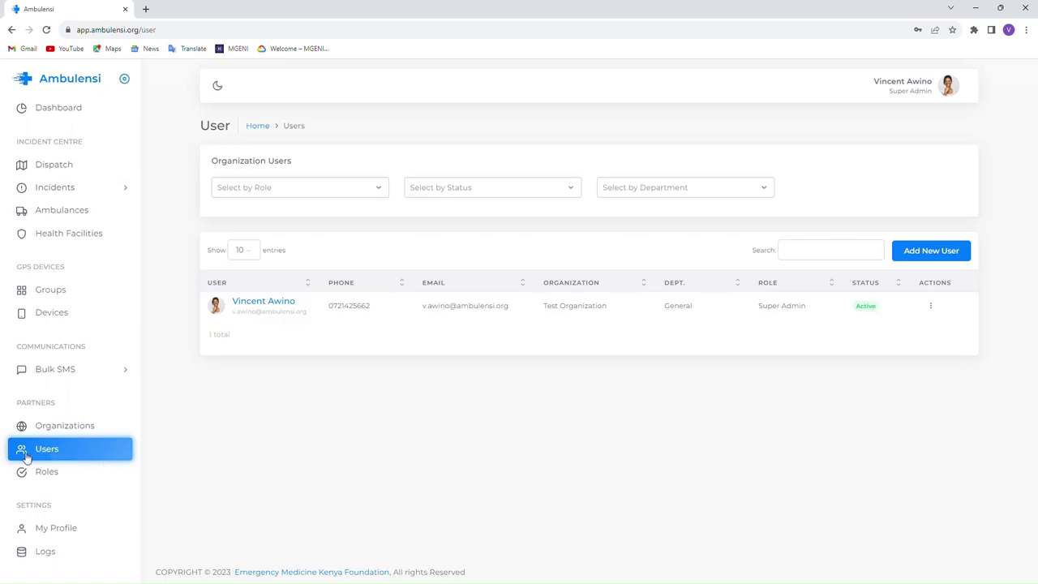
# - Open Add New User and submit it blank, flagging name and password fields as required
pyautogui.click(920, 254)
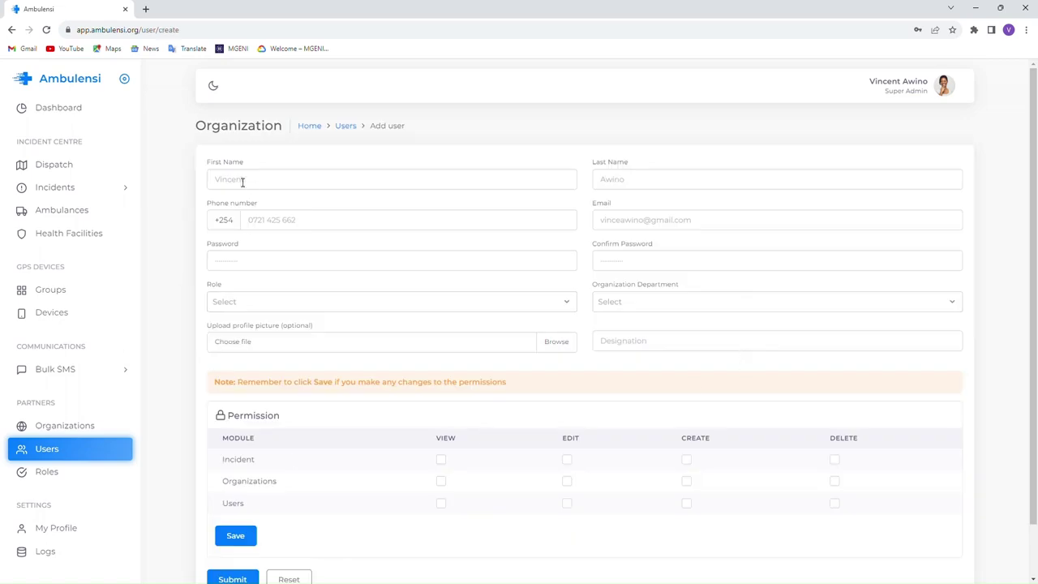
pyautogui.click(242, 181)
pyautogui.click(180, 227)
pyautogui.scroll(-1, 180, 227)
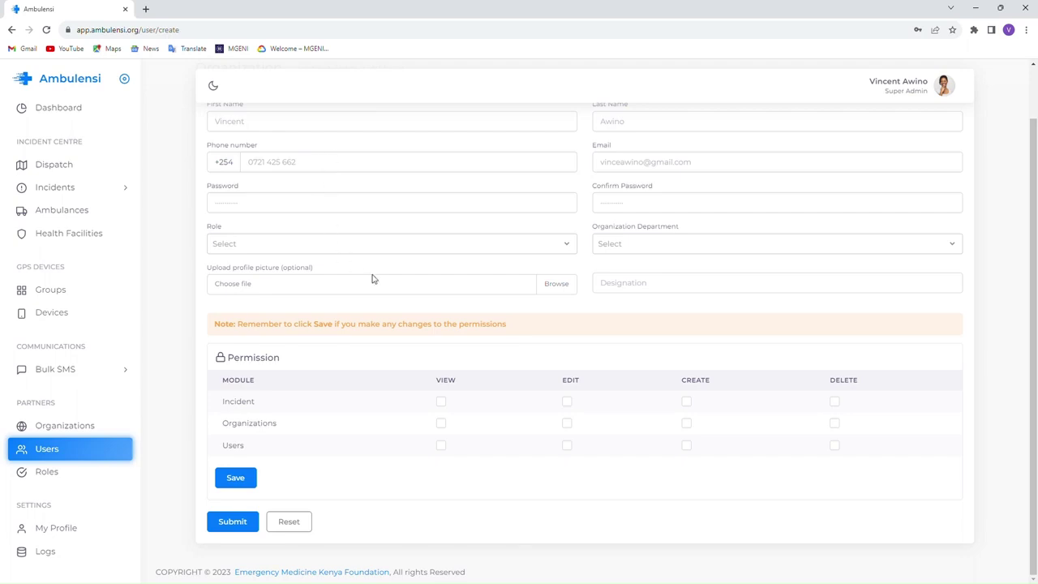
pyautogui.click(231, 521)
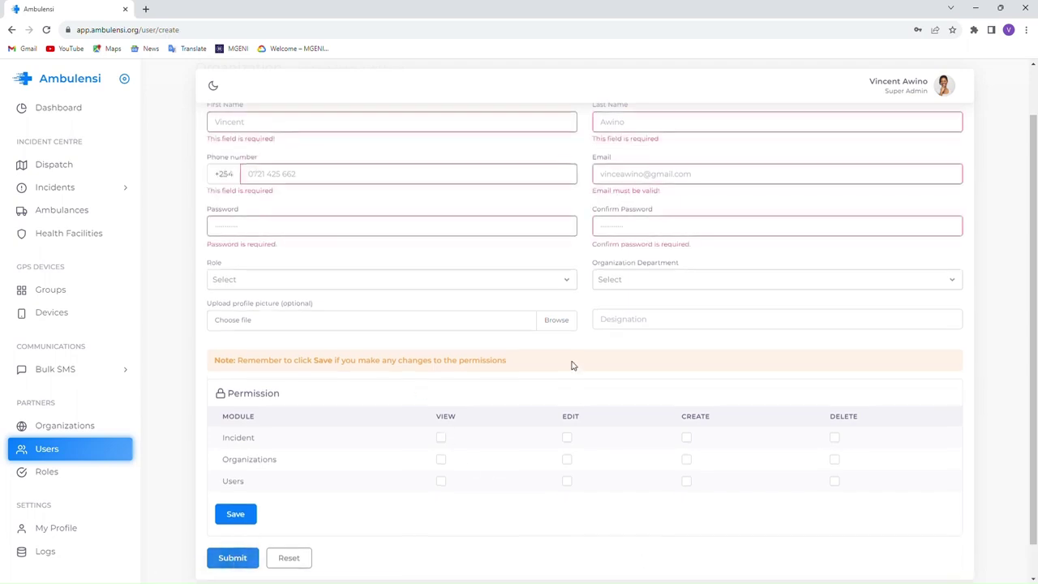
pyautogui.scroll(1, 572, 364)
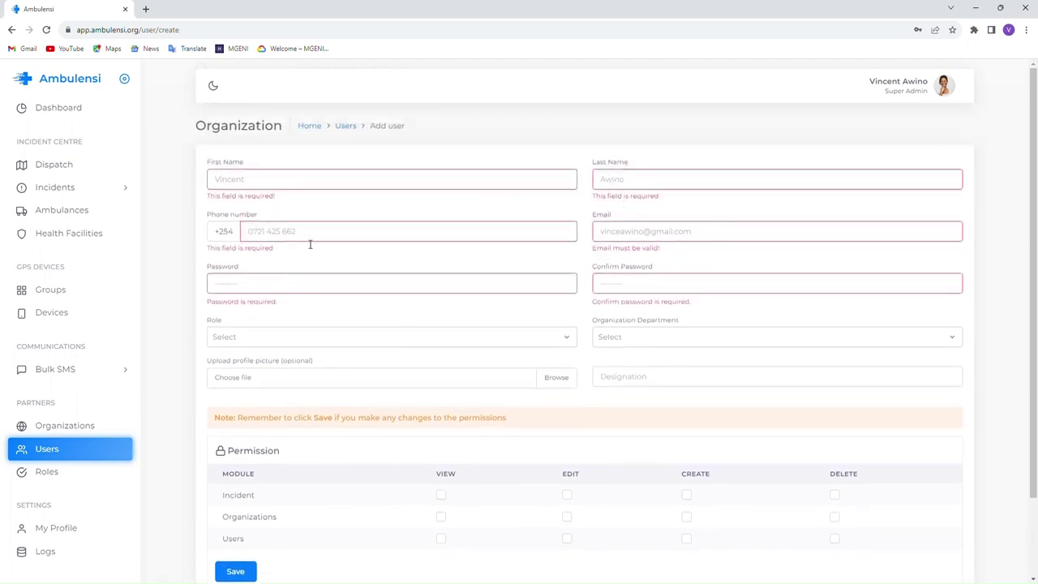
pyautogui.click(273, 289)
pyautogui.click(669, 291)
pyautogui.click(1000, 260)
# - Check the Role and Organization Department lists, finding both empty, and visit Designation
pyautogui.scroll(-2, 391, 347)
pyautogui.click(382, 248)
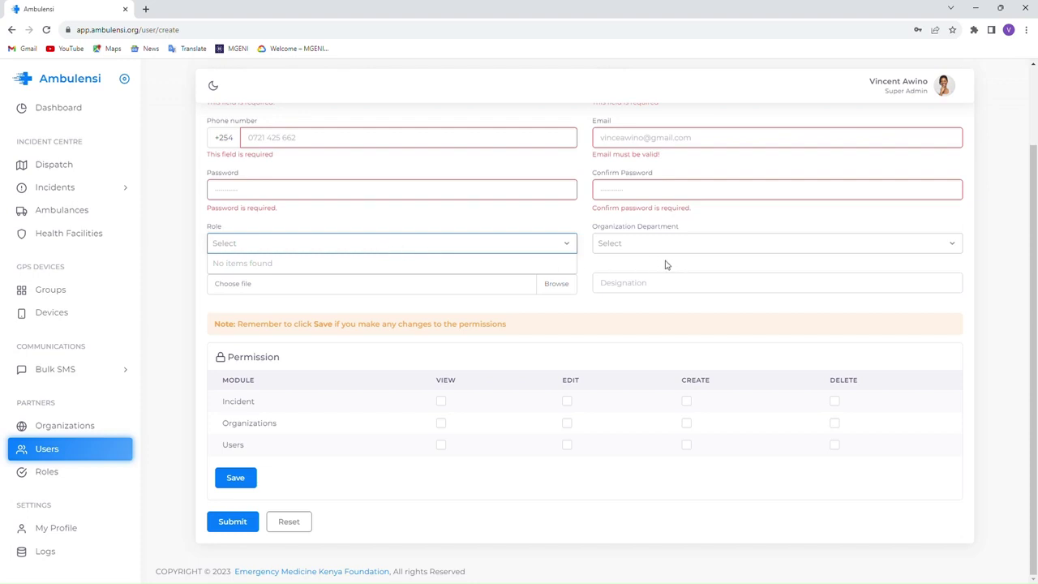
pyautogui.click(638, 248)
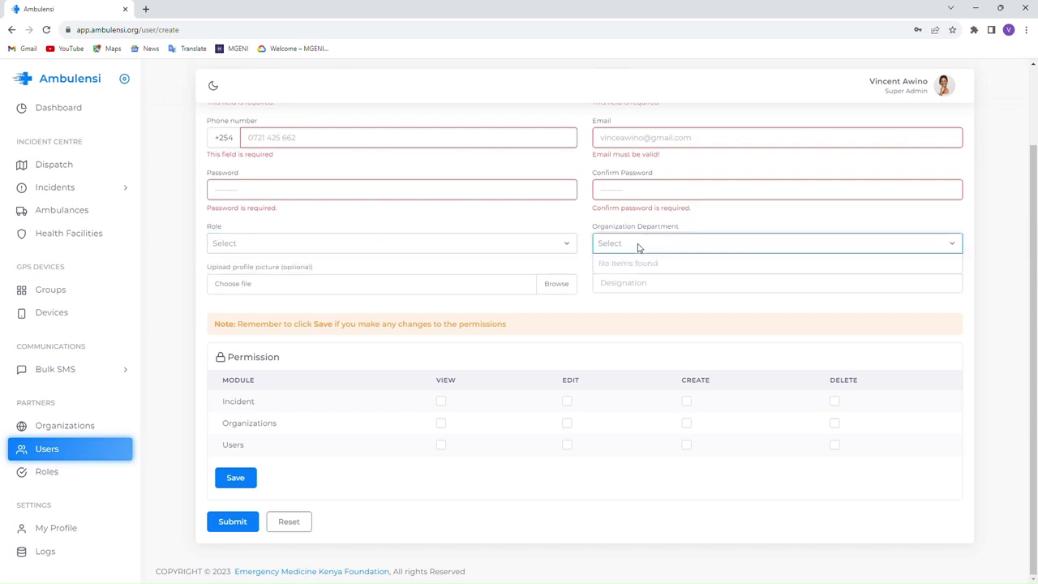
pyautogui.click(587, 228)
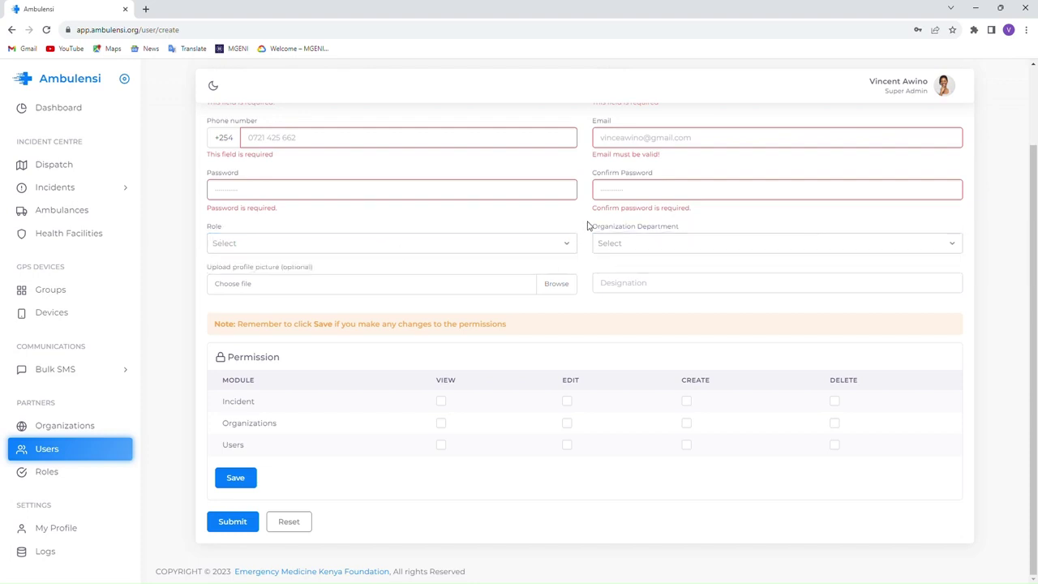
pyautogui.click(633, 285)
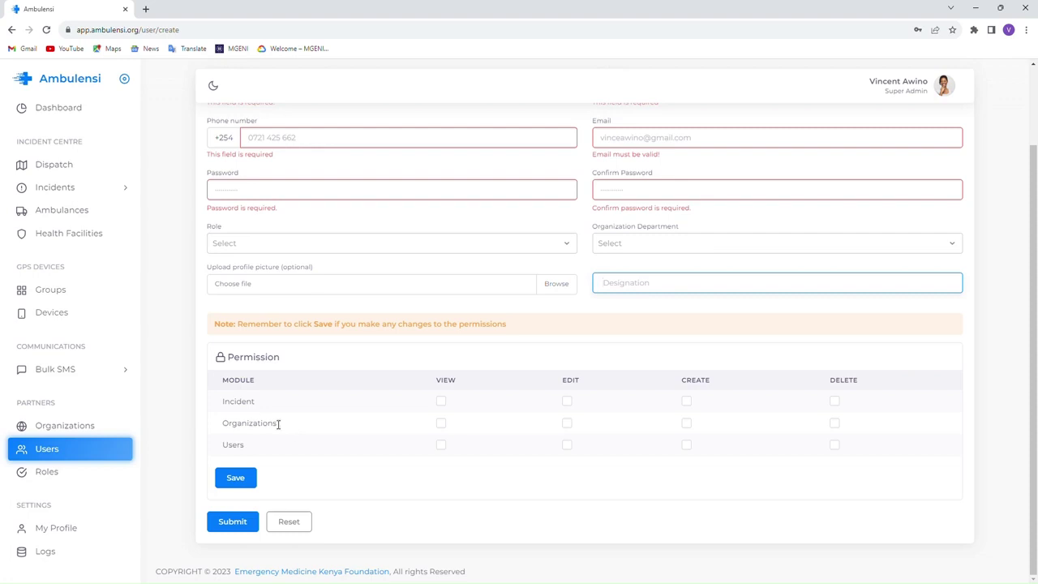
pyautogui.click(257, 407)
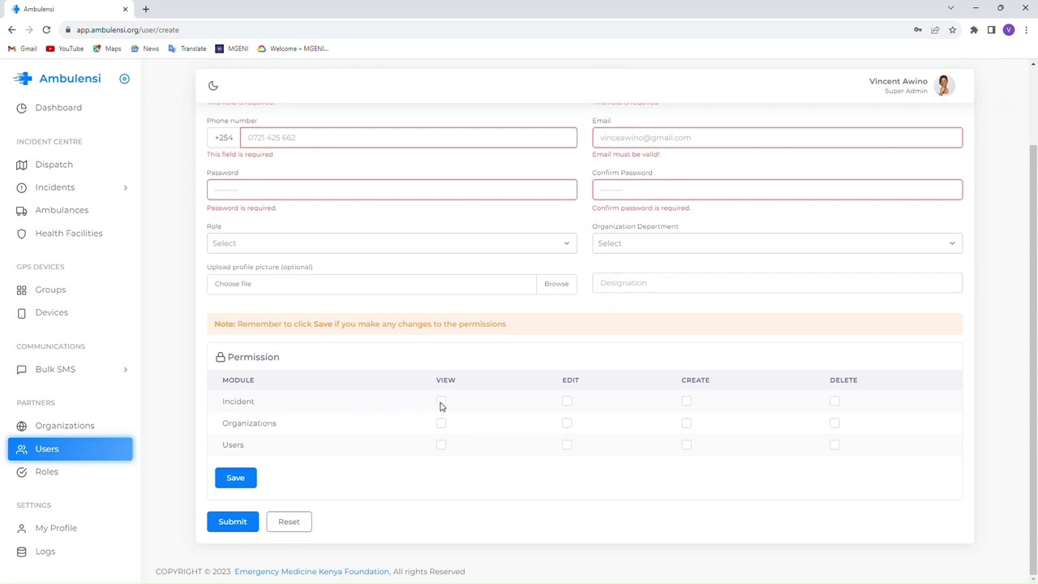
# - Tick View, Edit and Create permissions for the Incident module
pyautogui.click(440, 401)
pyautogui.click(567, 402)
pyautogui.click(686, 402)
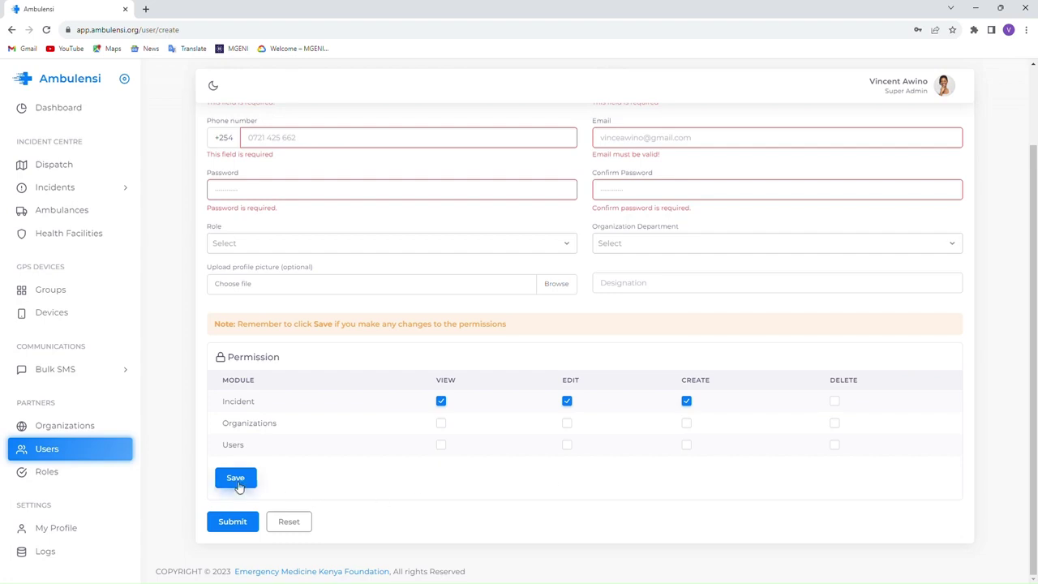
pyautogui.scroll(2, 353, 536)
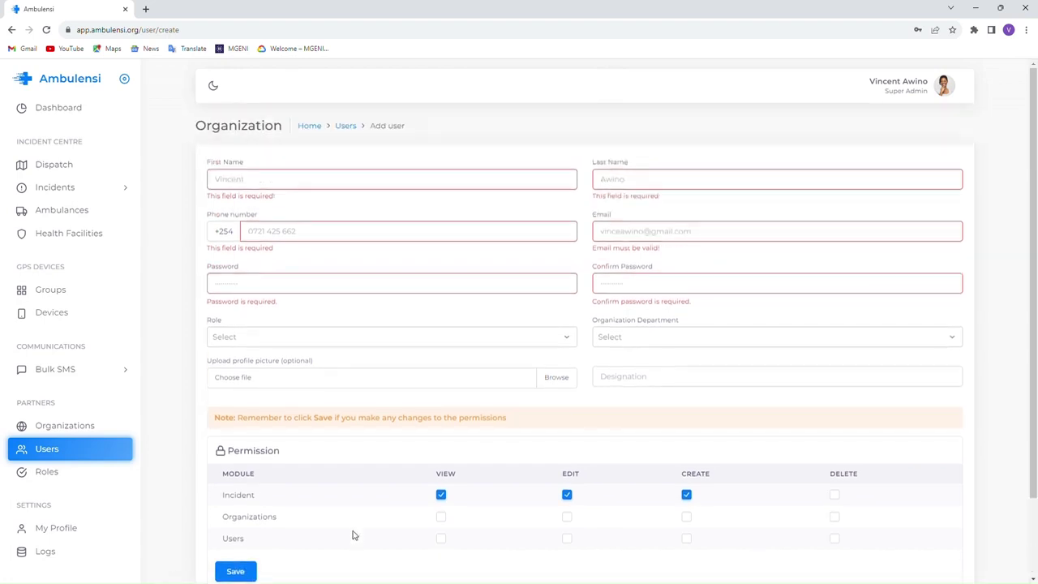
pyautogui.scroll(-2, 354, 535)
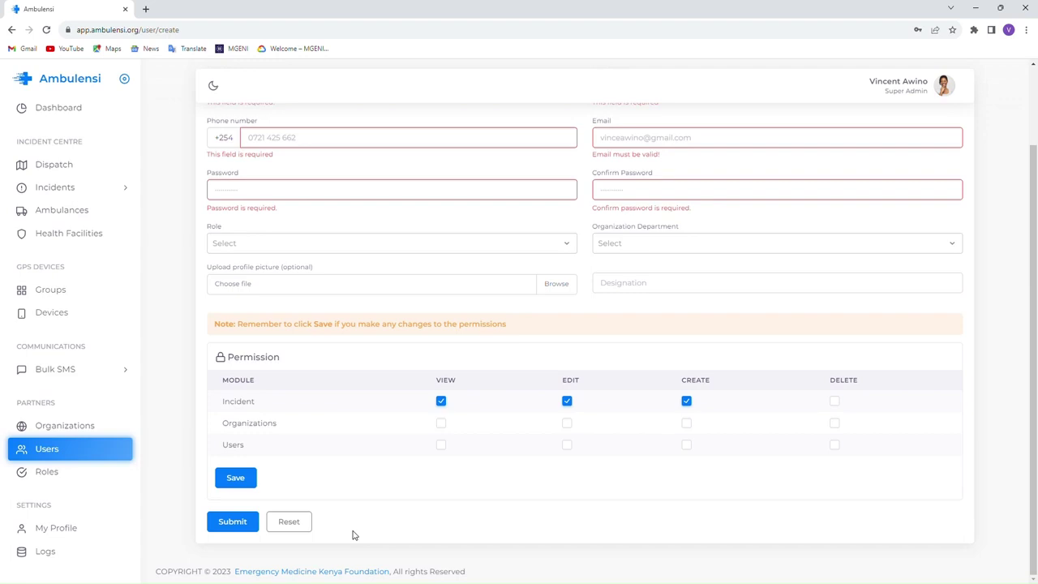
pyautogui.scroll(1, 354, 535)
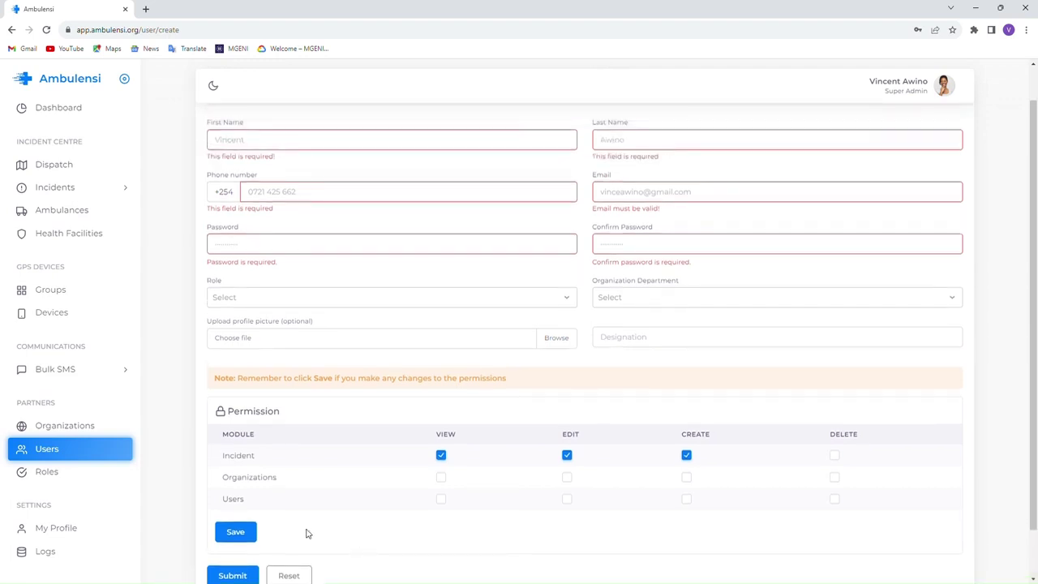
# - Start a new role named Dispatcher with a description about managing incidents
pyautogui.click(47, 473)
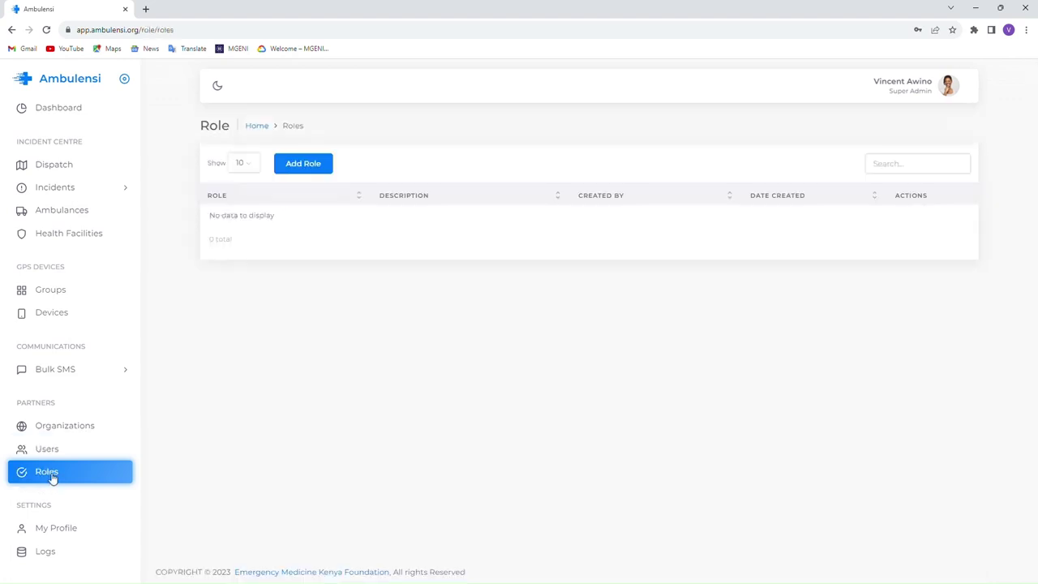
pyautogui.click(298, 170)
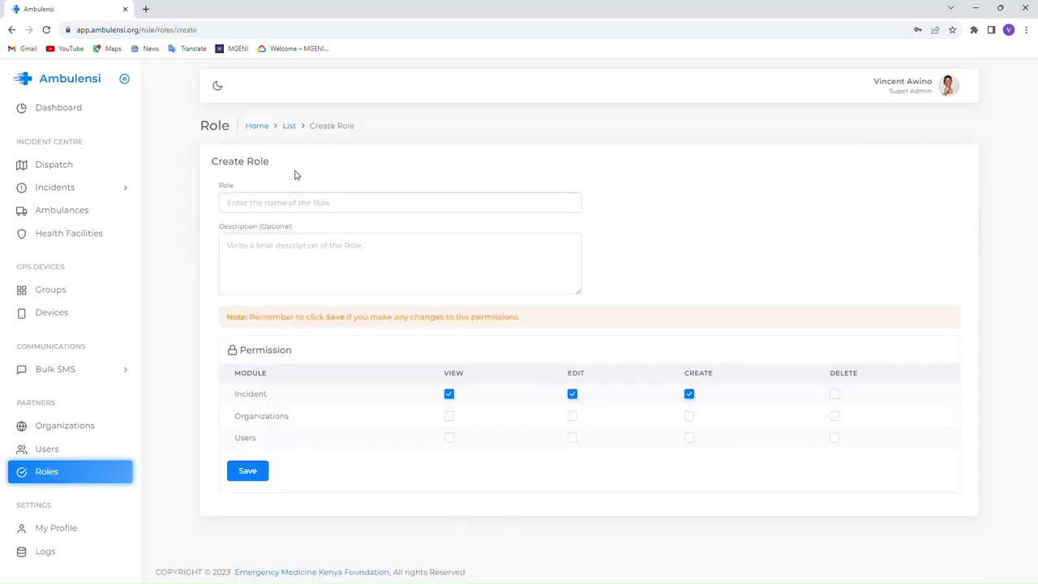
pyautogui.click(268, 209)
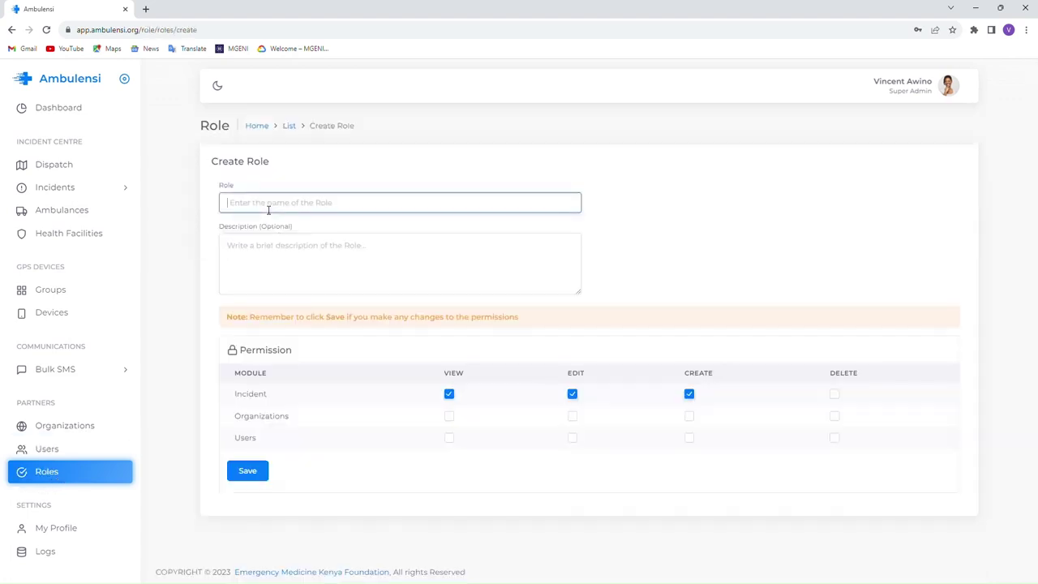
pyautogui.write('Dispatcher')
pyautogui.click(279, 253)
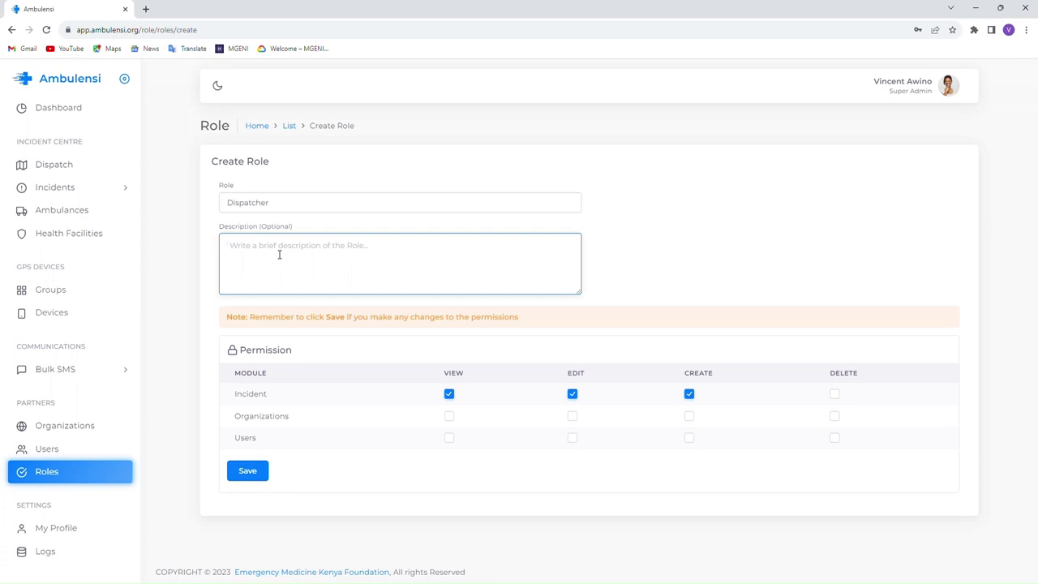
pyautogui.write('Re')
# - Set Incident View, Edit and Create, save the Dispatcher role, and reopen it for editing
pyautogui.click(449, 396)
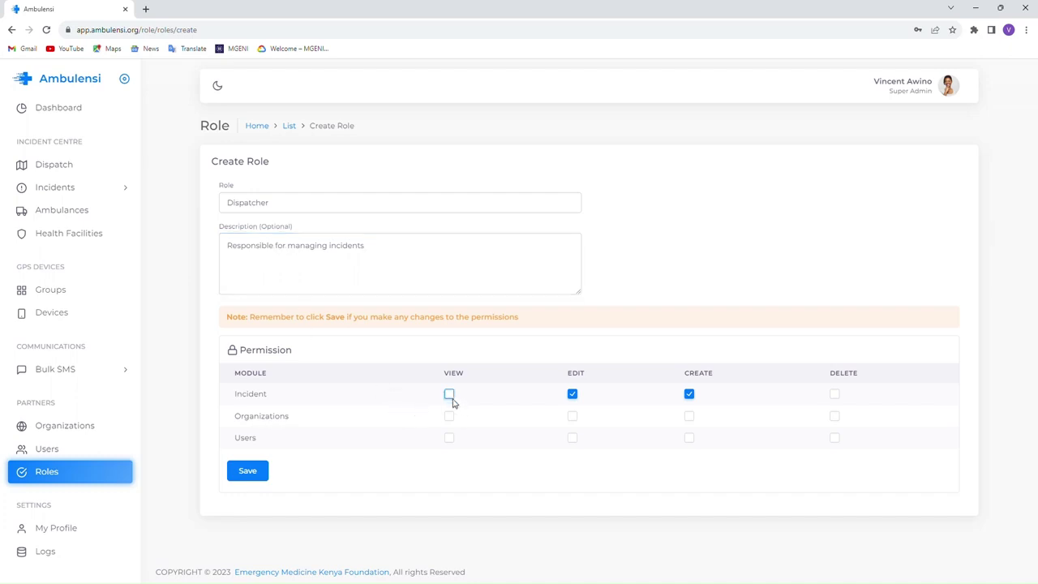
pyautogui.click(572, 395)
pyautogui.click(449, 394)
pyautogui.click(573, 396)
pyautogui.click(254, 478)
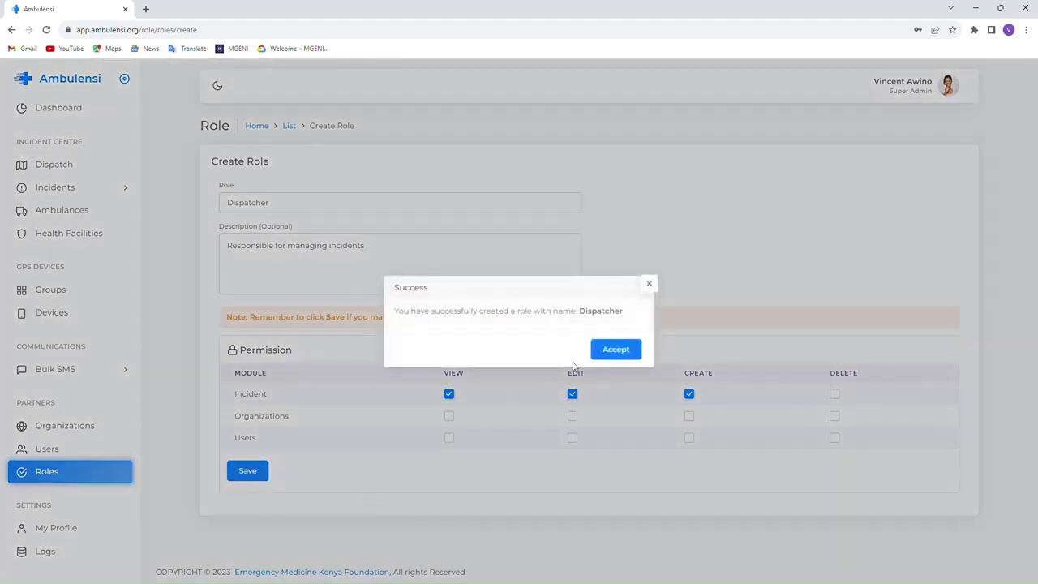
pyautogui.click(616, 349)
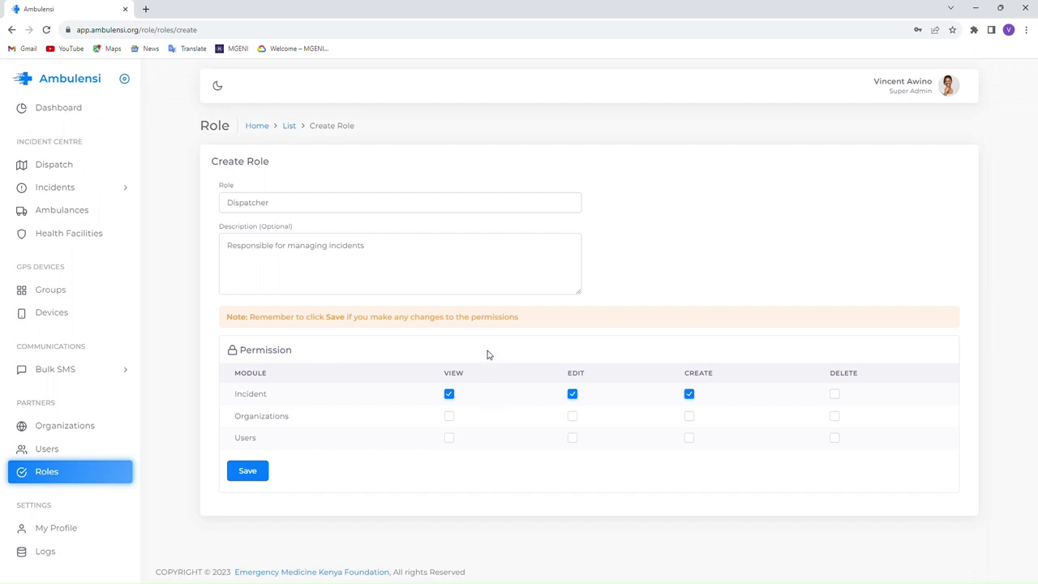
pyautogui.click(290, 126)
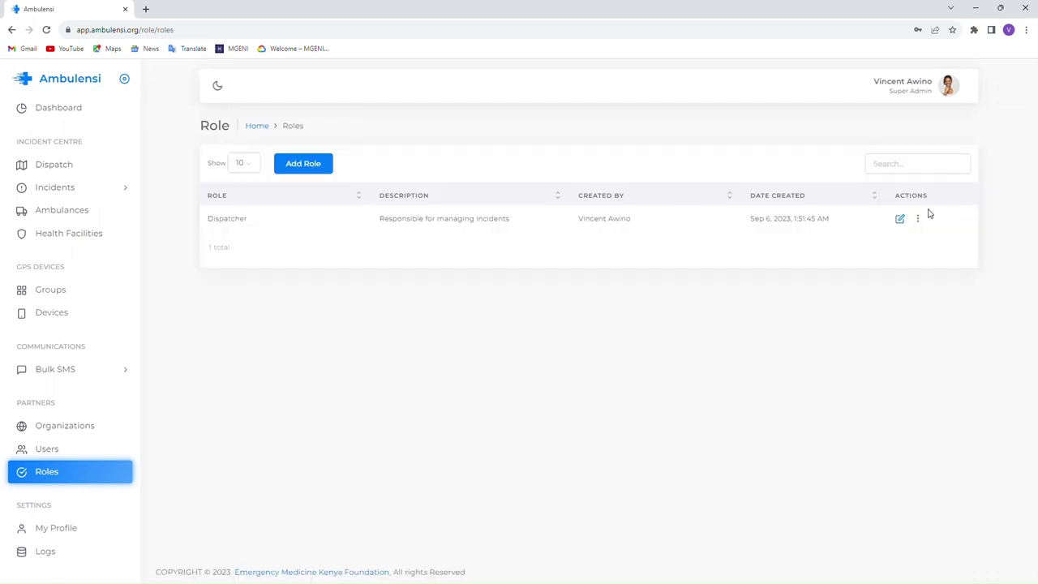
pyautogui.click(900, 218)
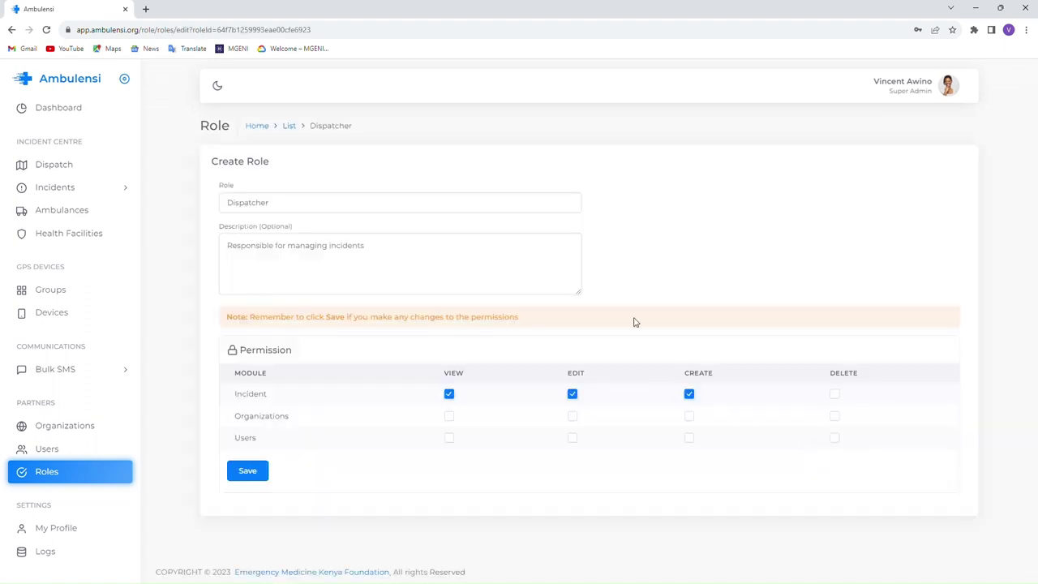
# - Open a new user form and find the organization department list still empty
pyautogui.click(48, 450)
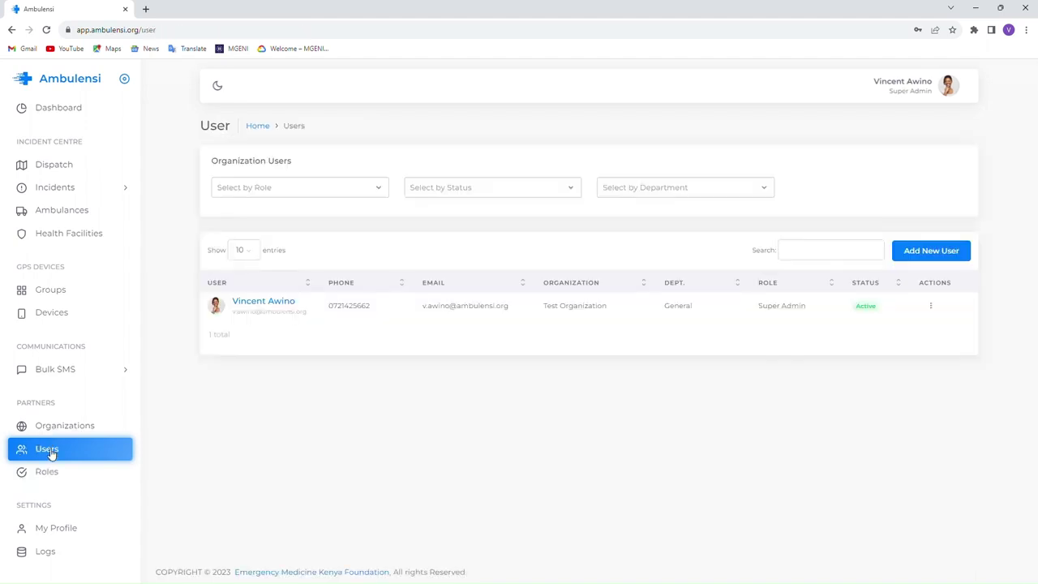
pyautogui.click(932, 250)
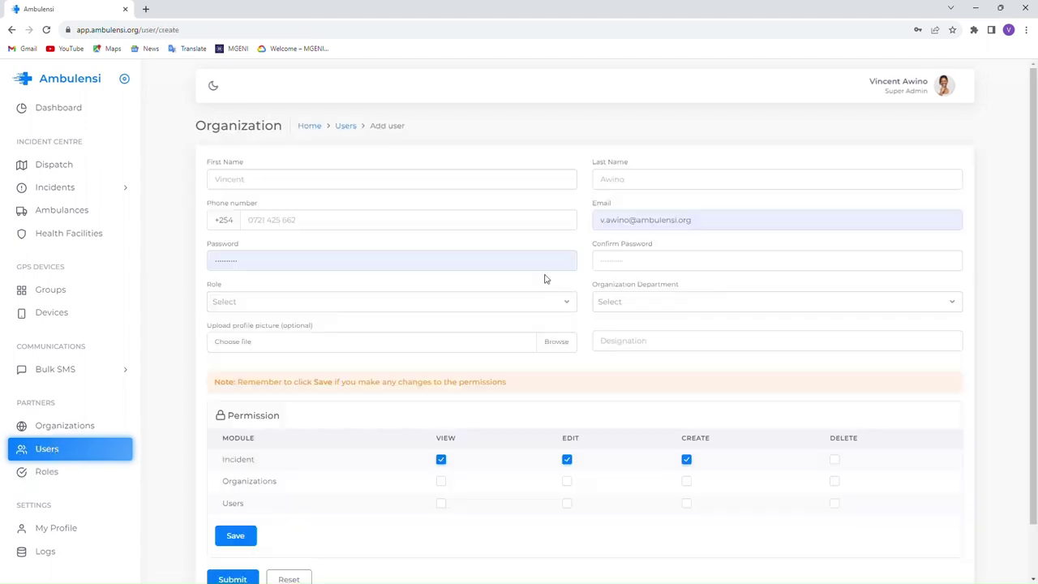
pyautogui.click(250, 179)
pyautogui.click(657, 182)
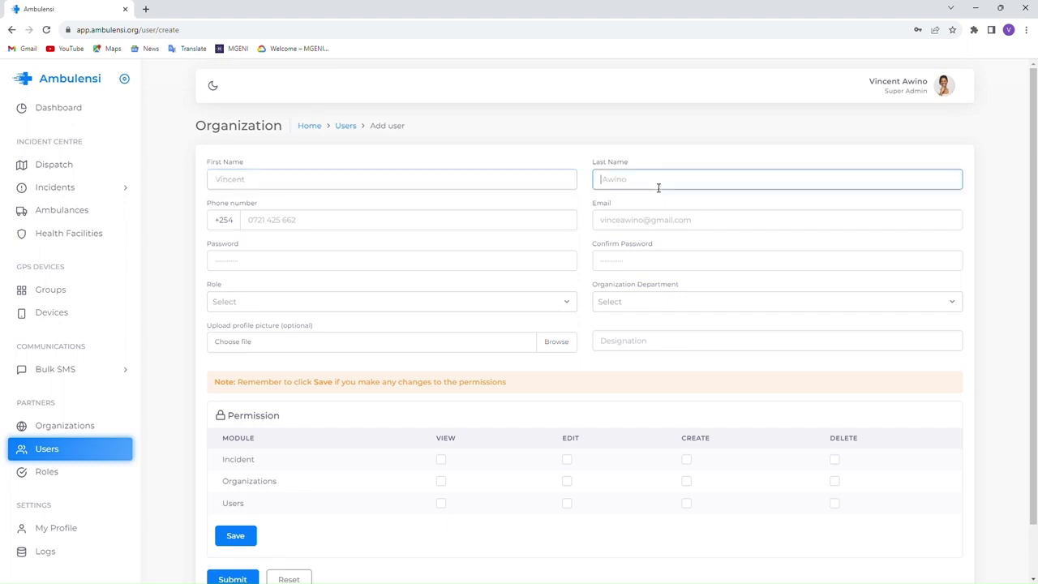
pyautogui.click(625, 222)
pyautogui.click(621, 308)
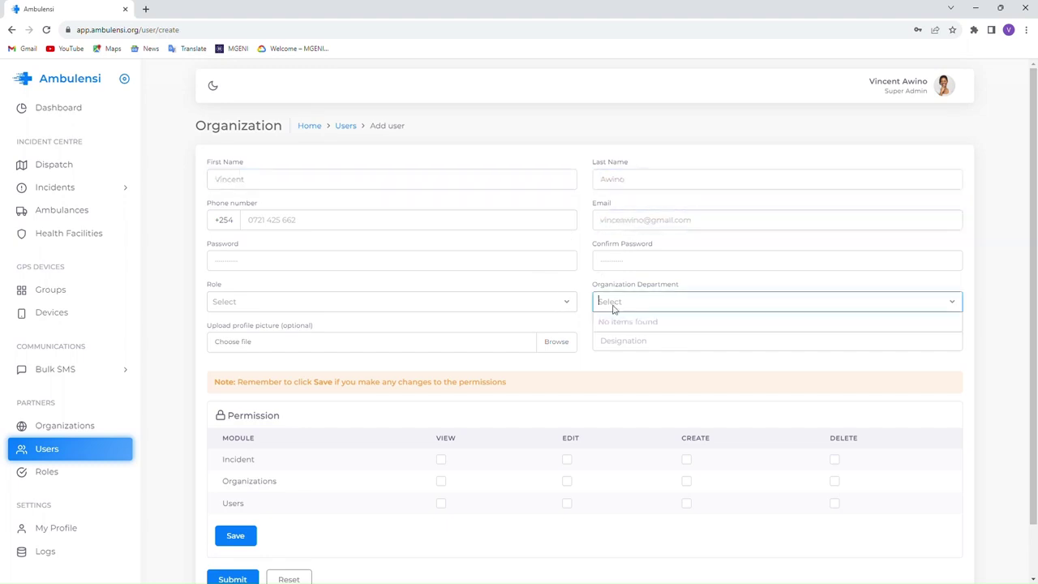
pyautogui.click(474, 350)
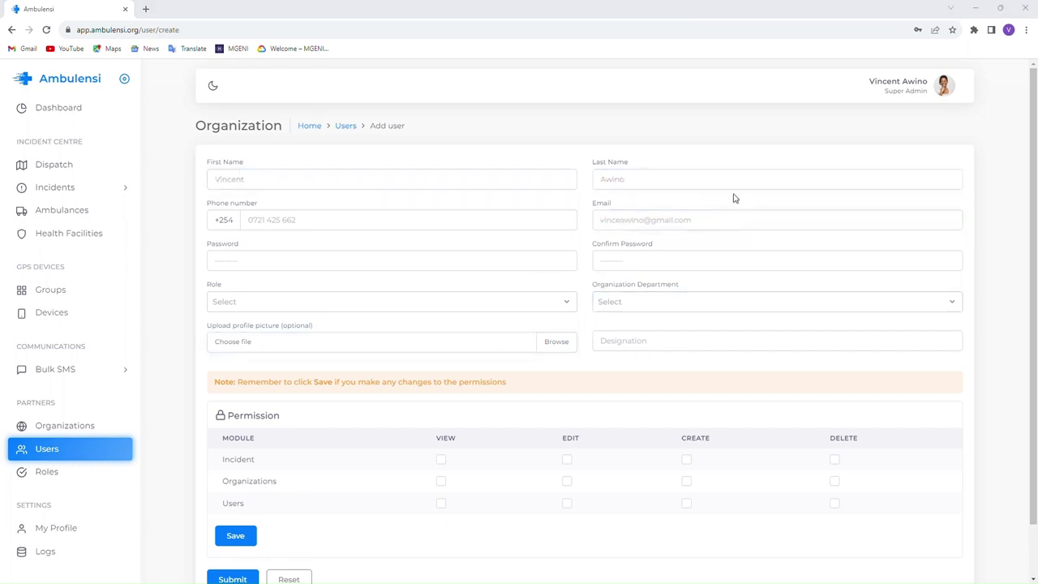
# - Pick Dispatcher as the user's role, then abandon the form for the Users list
pyautogui.click(232, 302)
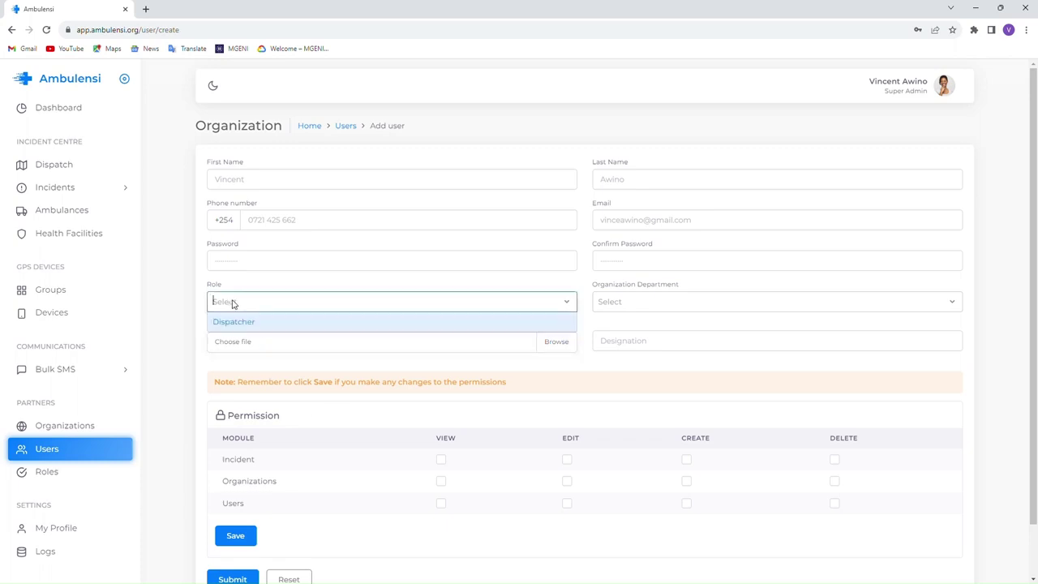
pyautogui.click(281, 325)
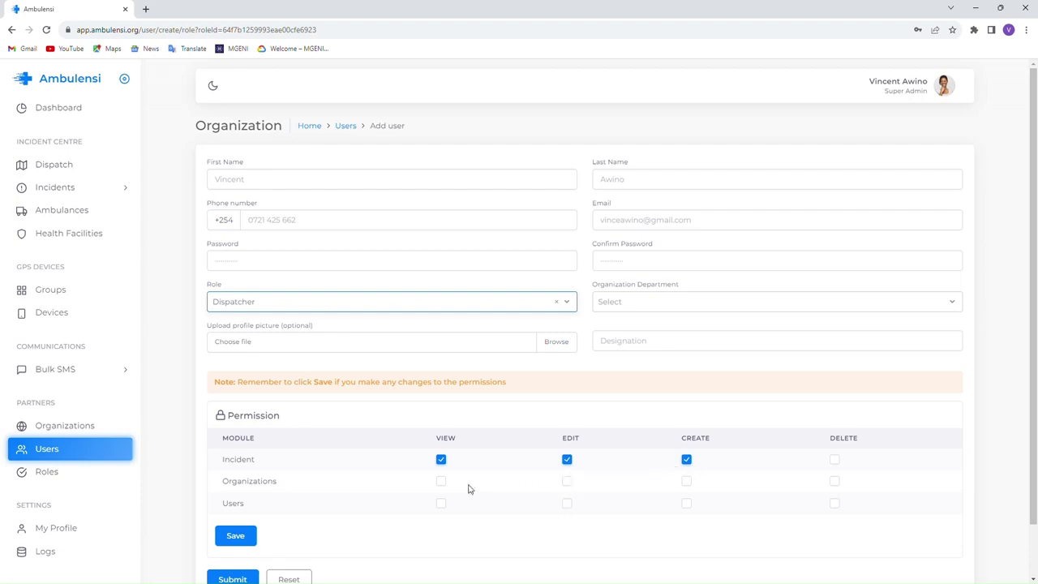
pyautogui.scroll(-1, 298, 414)
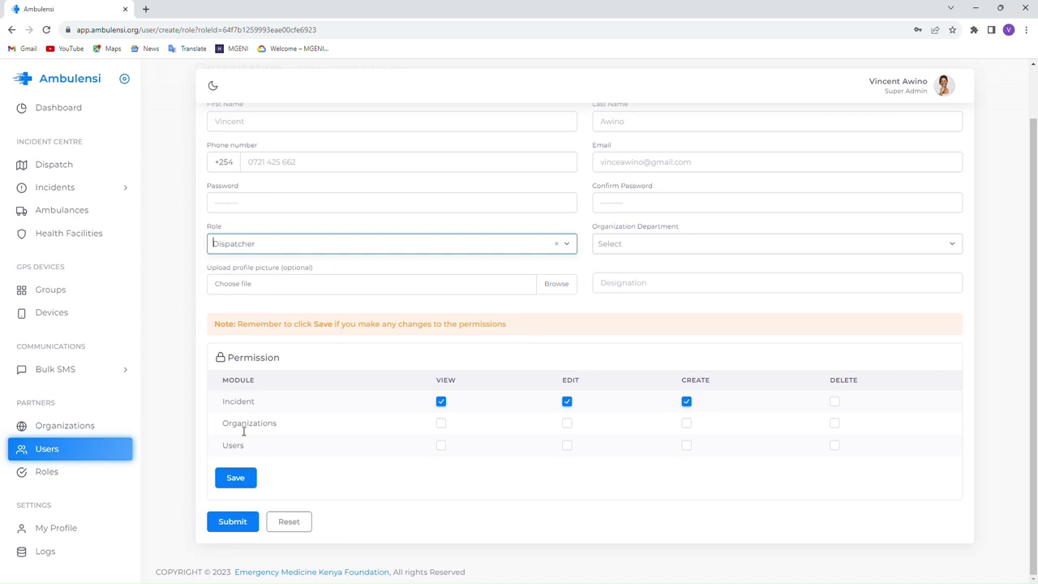
pyautogui.click(188, 401)
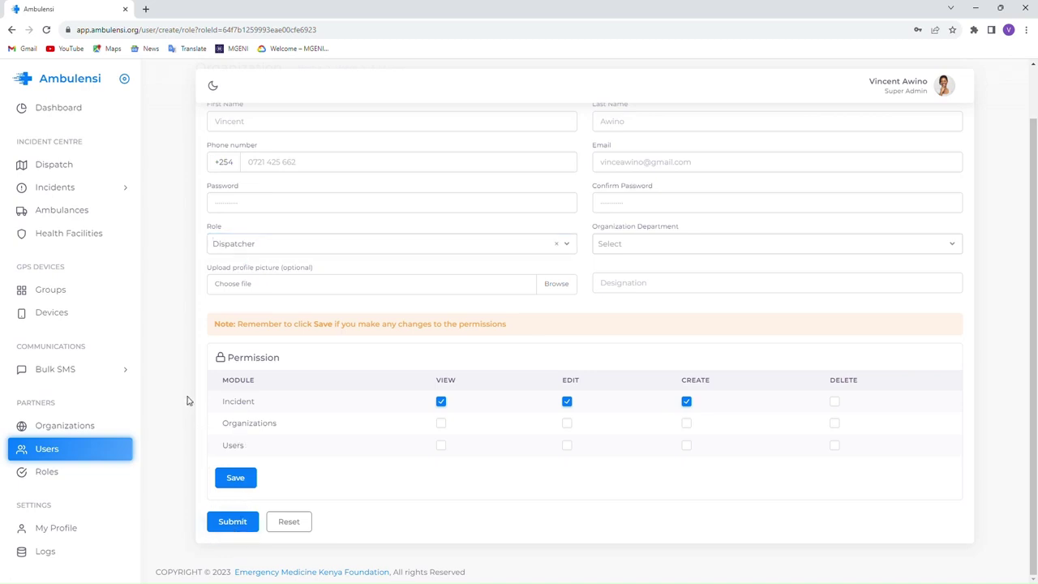
pyautogui.scroll(1, 193, 410)
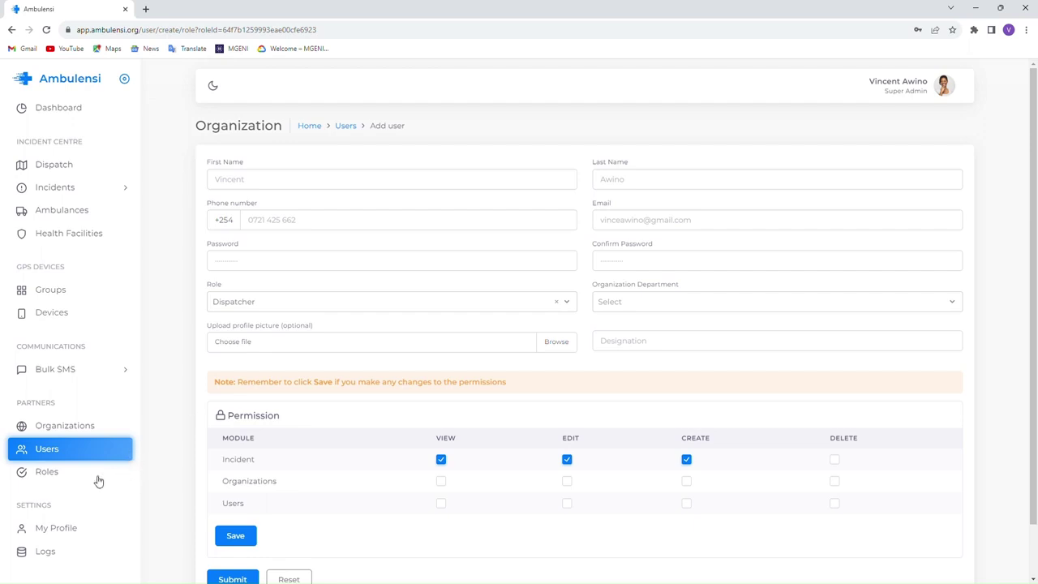
pyautogui.click(54, 455)
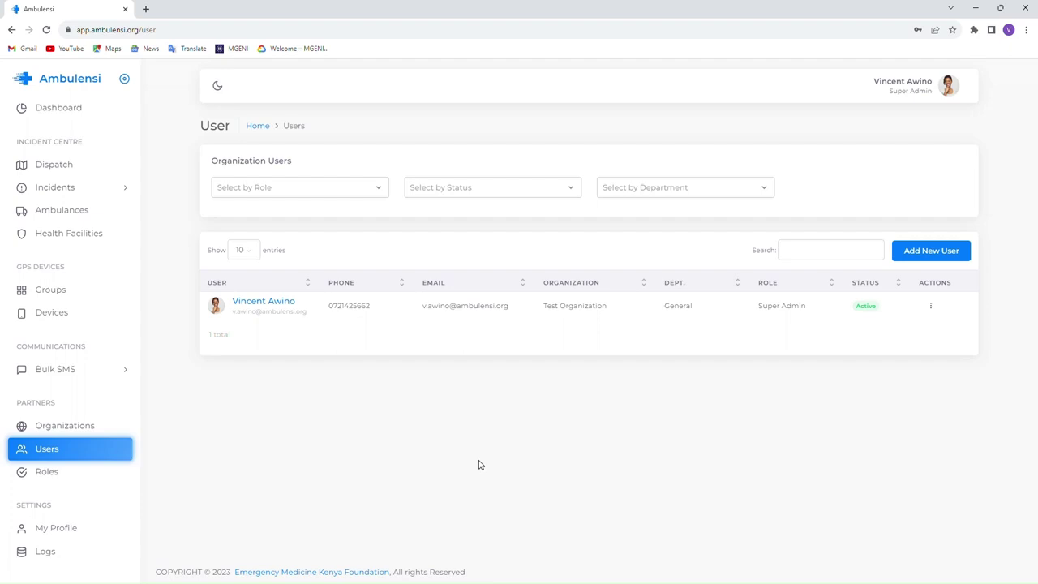
# - Open Test Organization from the Organizations list and scroll its details
pyautogui.click(58, 427)
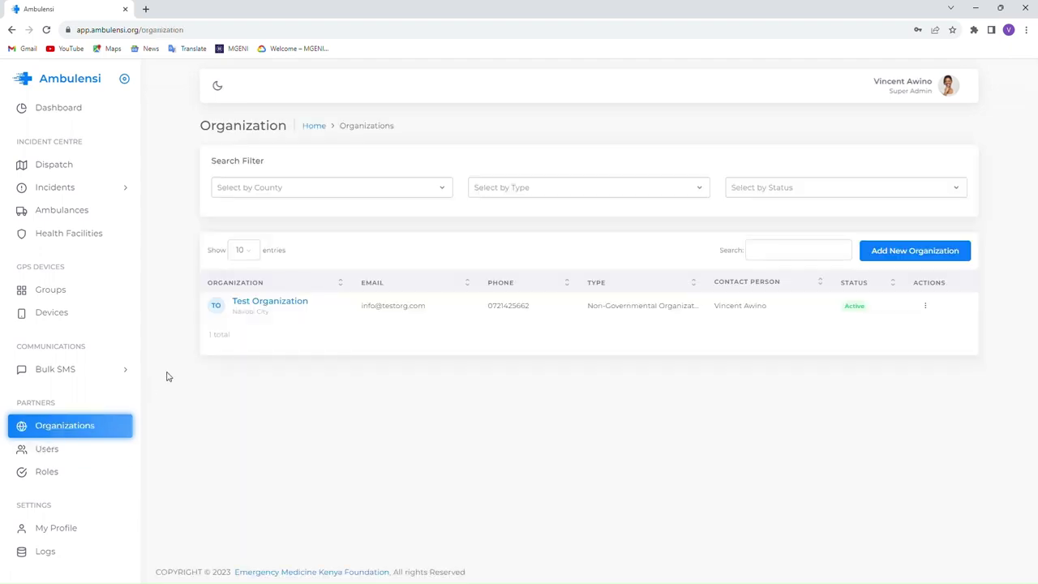
pyautogui.click(279, 304)
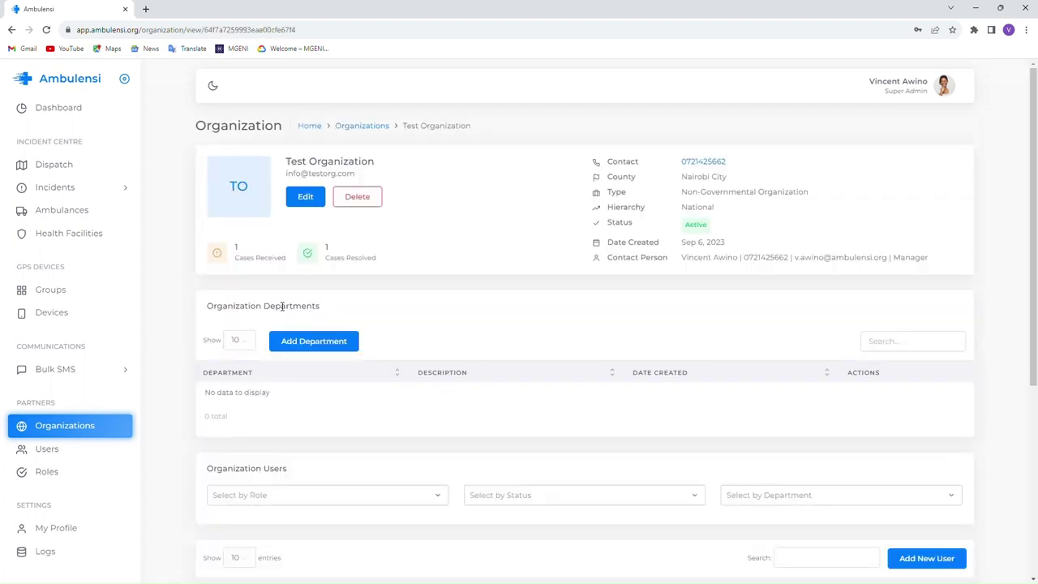
pyautogui.scroll(-3, 346, 284)
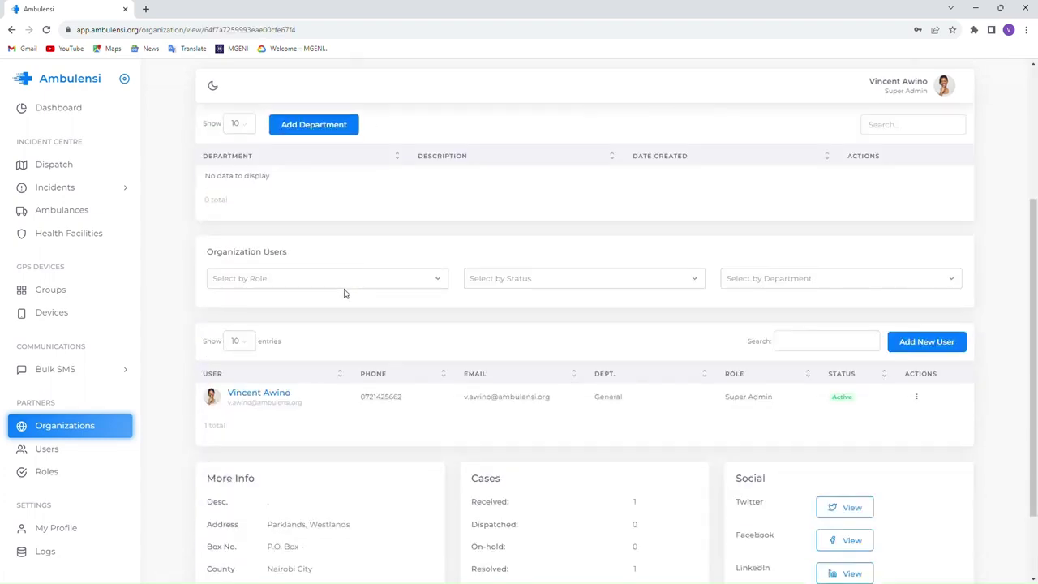
pyautogui.scroll(-2, 344, 293)
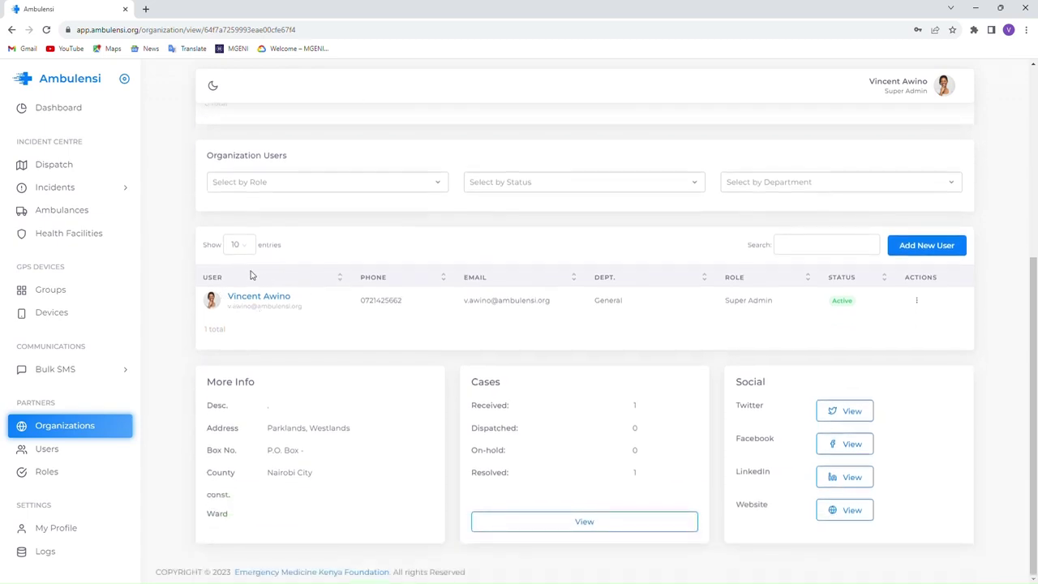
# - Try adding a Test Organization user with role Dispatcher, then return to the organization's details
pyautogui.click(941, 245)
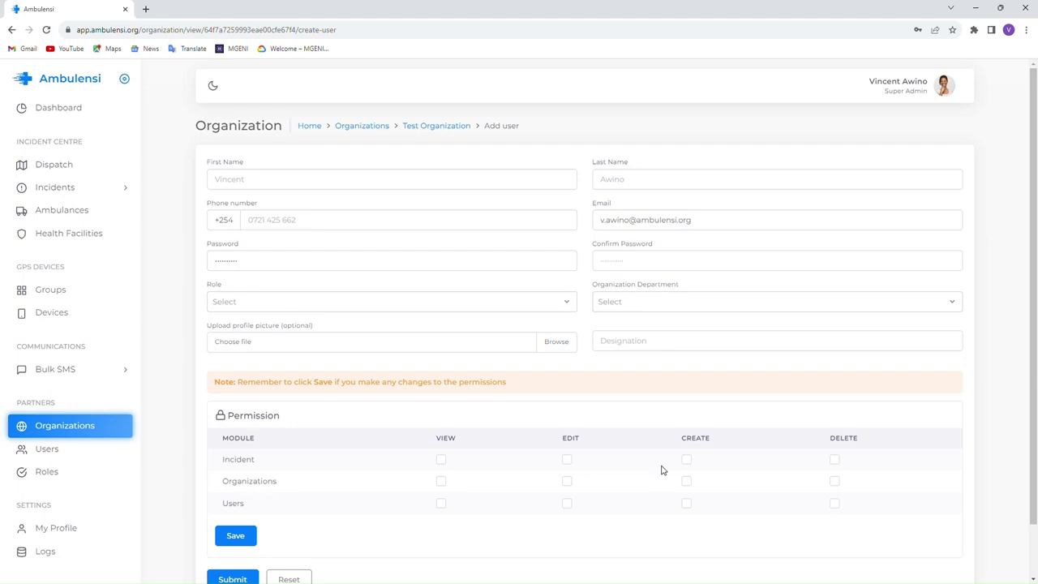
pyautogui.scroll(-1, 660, 471)
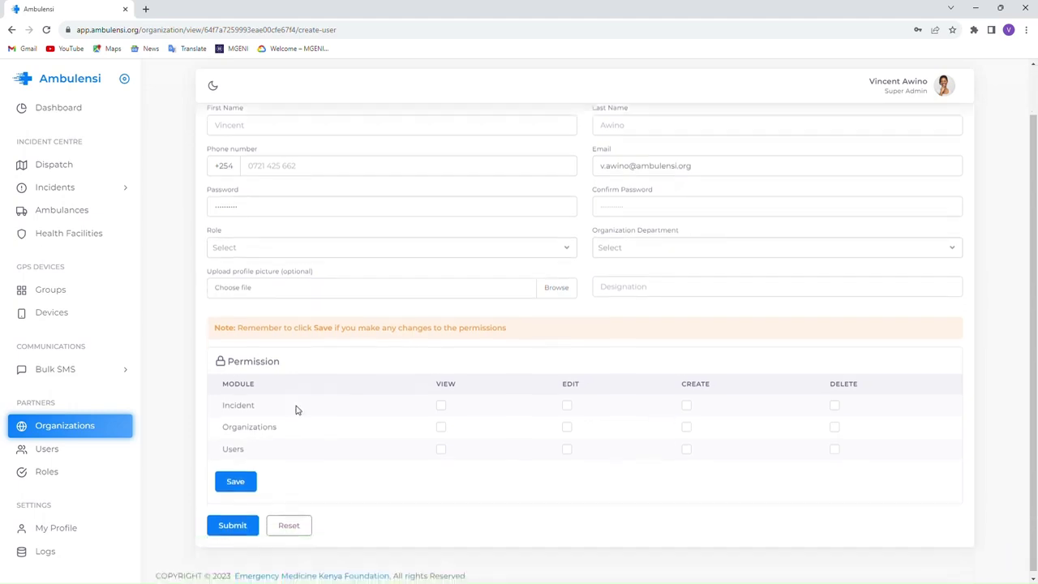
pyautogui.click(305, 249)
pyautogui.click(273, 270)
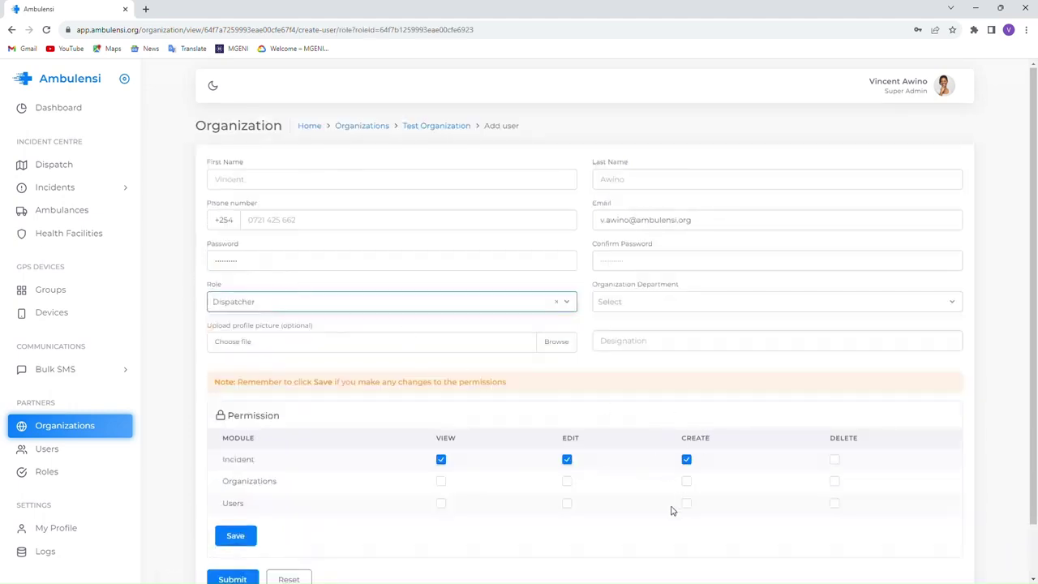
pyautogui.click(430, 127)
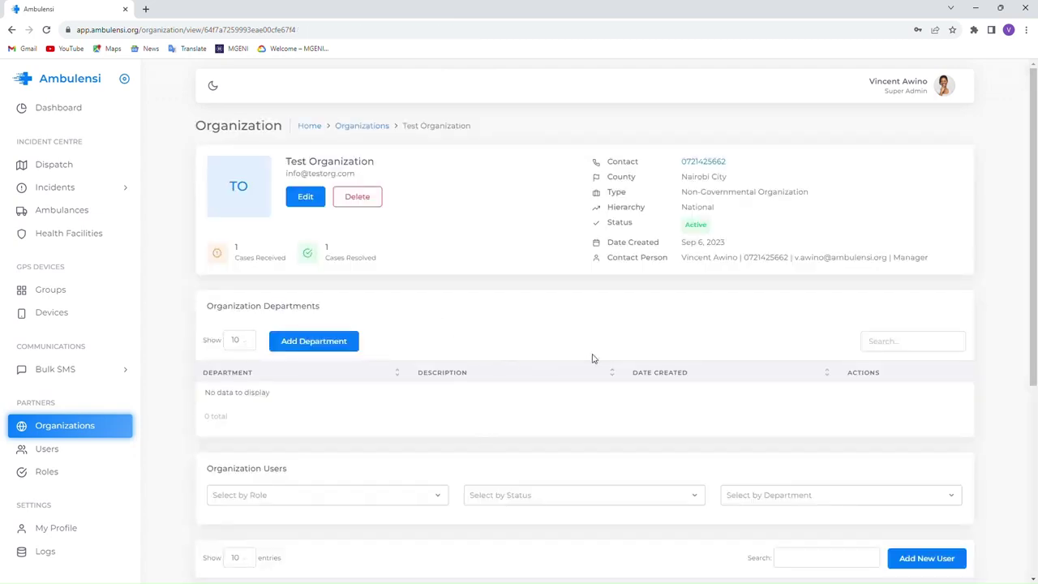
pyautogui.scroll(-2, 593, 358)
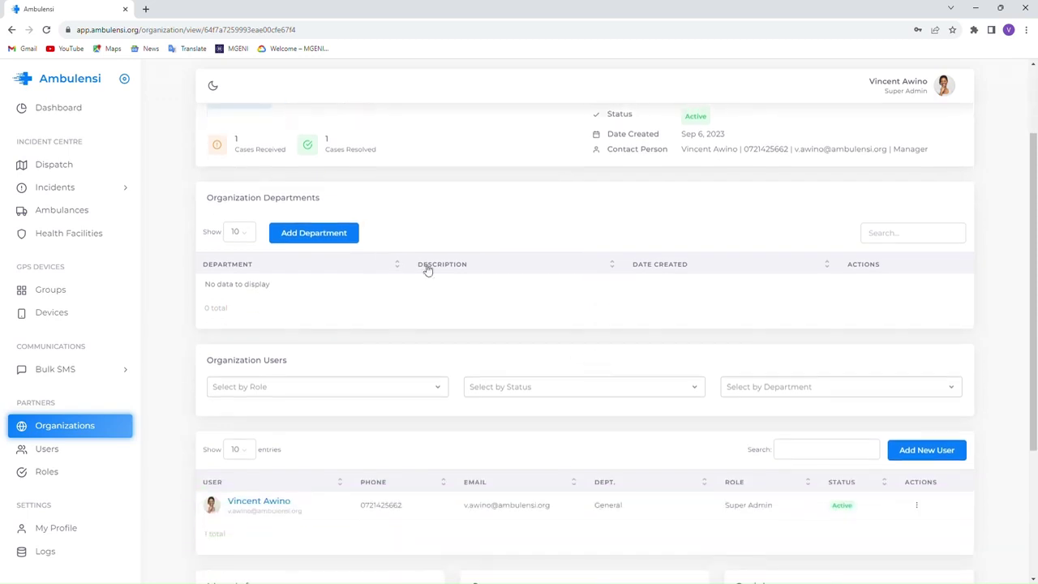
pyautogui.scroll(2, 326, 309)
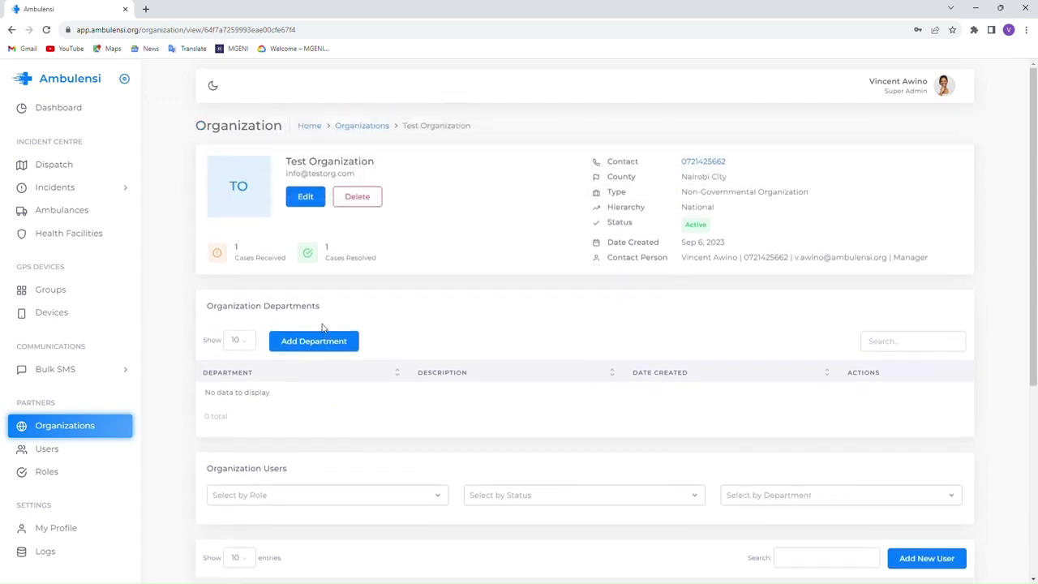
# - Submit a new department named 'Dispatch' with description 'Dispatch Incidents'
pyautogui.click(313, 341)
pyautogui.click(863, 117)
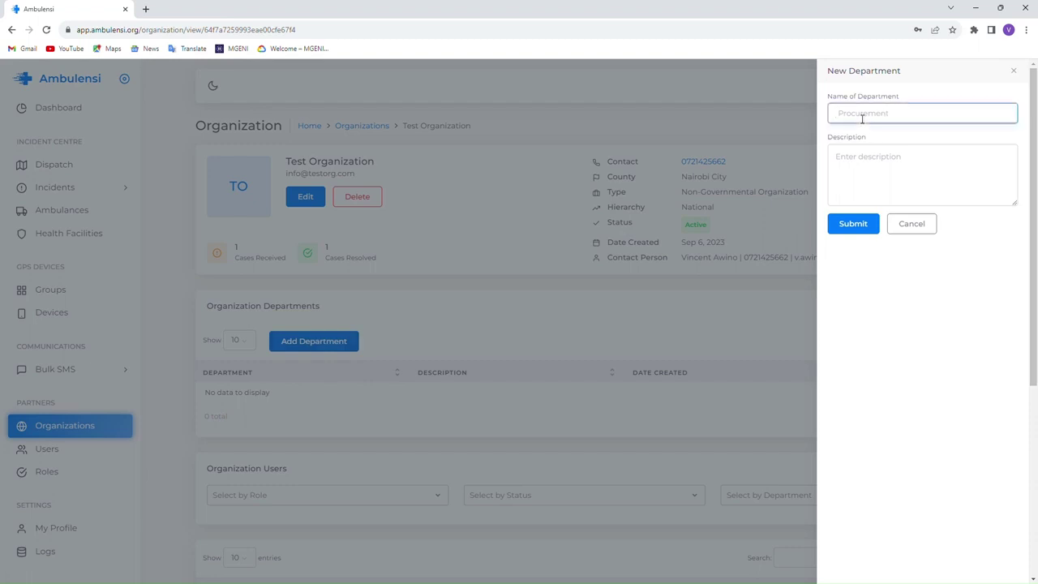
pyautogui.write('P')
pyautogui.click(864, 173)
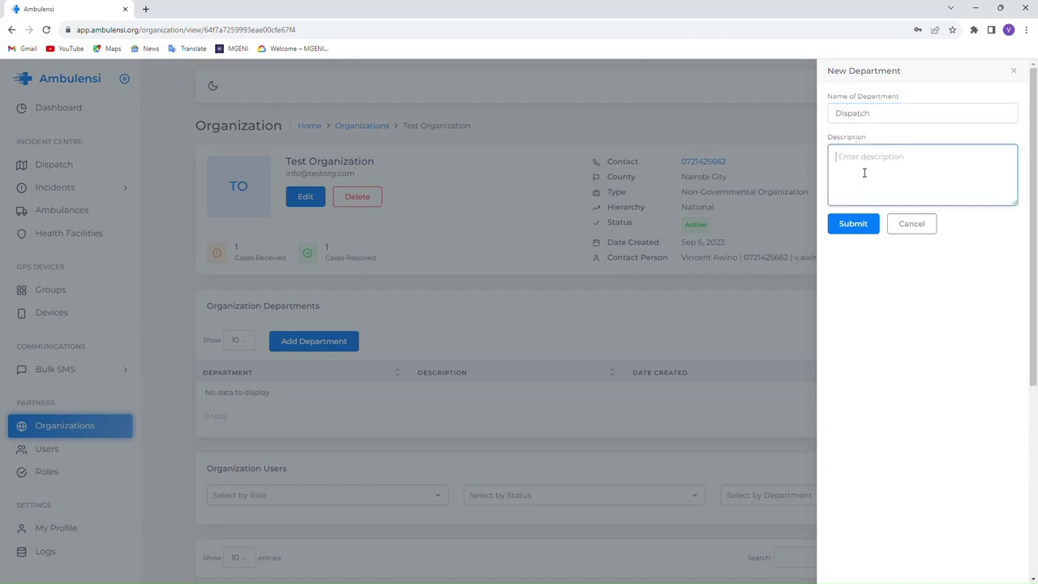
pyautogui.write('Dispatch Incidents')
pyautogui.click(852, 223)
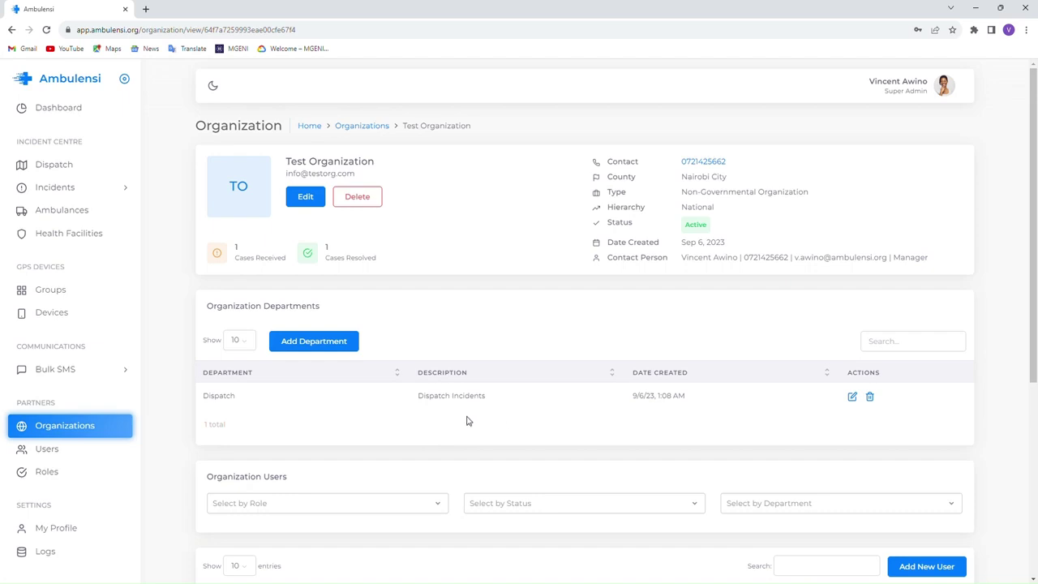
# - Change the user's Organization Department from General to Dispatch and save
pyautogui.scroll(-3, 487, 423)
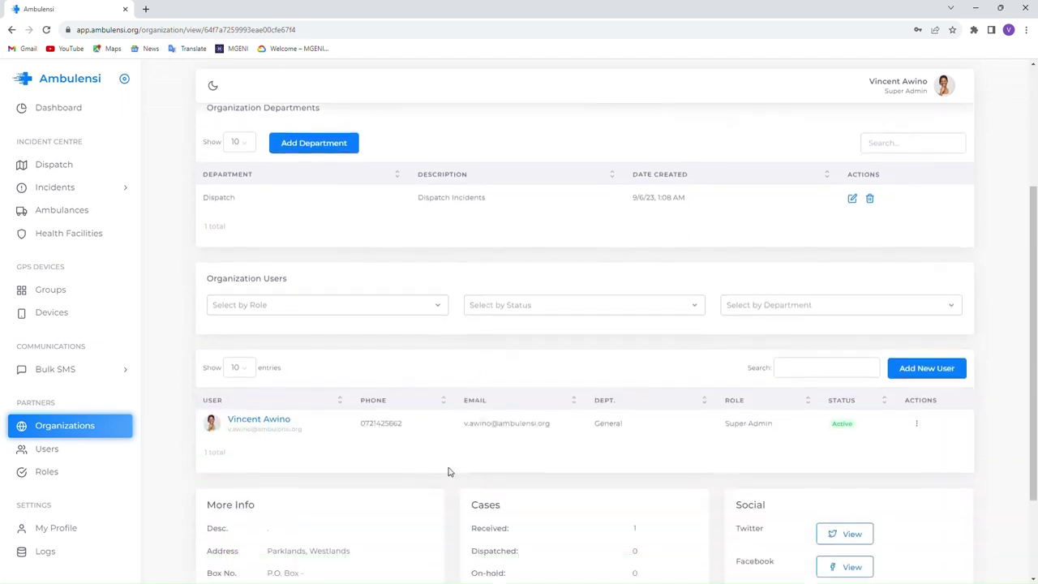
pyautogui.click(276, 404)
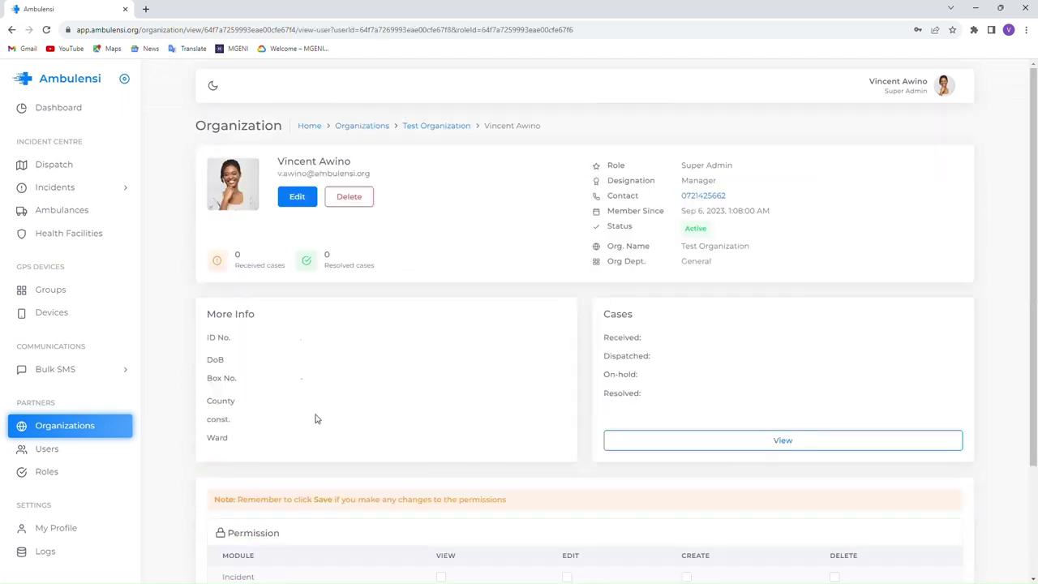
pyautogui.scroll(-1, 487, 389)
pyautogui.scroll(-1, 601, 375)
pyautogui.scroll(2, 557, 382)
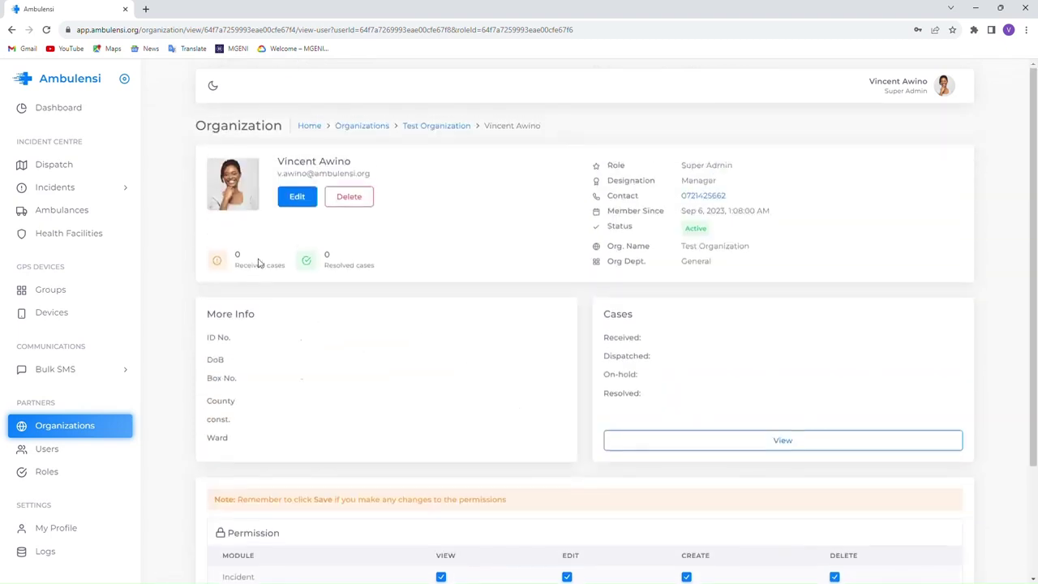
pyautogui.click(300, 197)
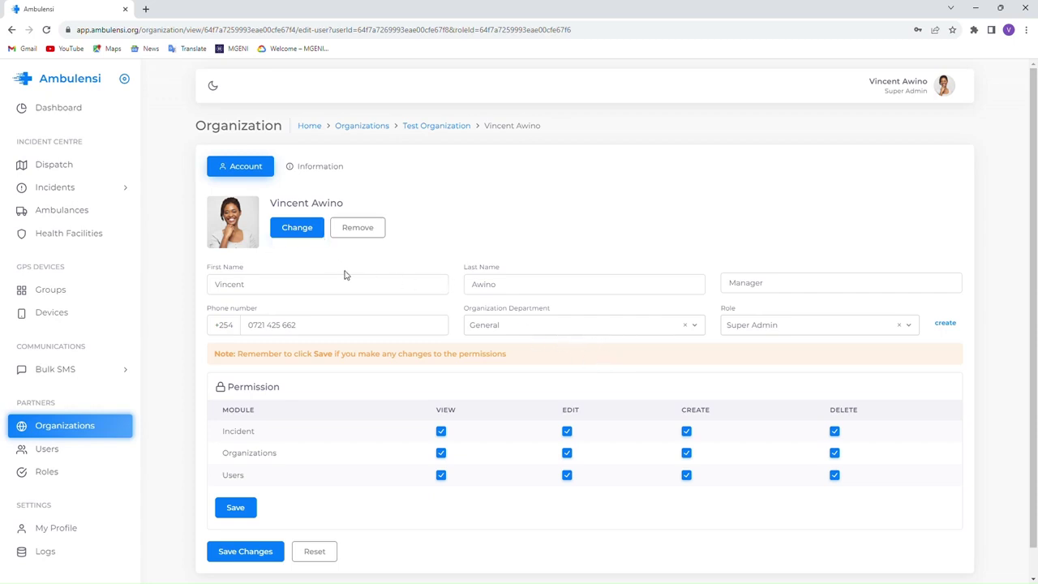
pyautogui.click(507, 326)
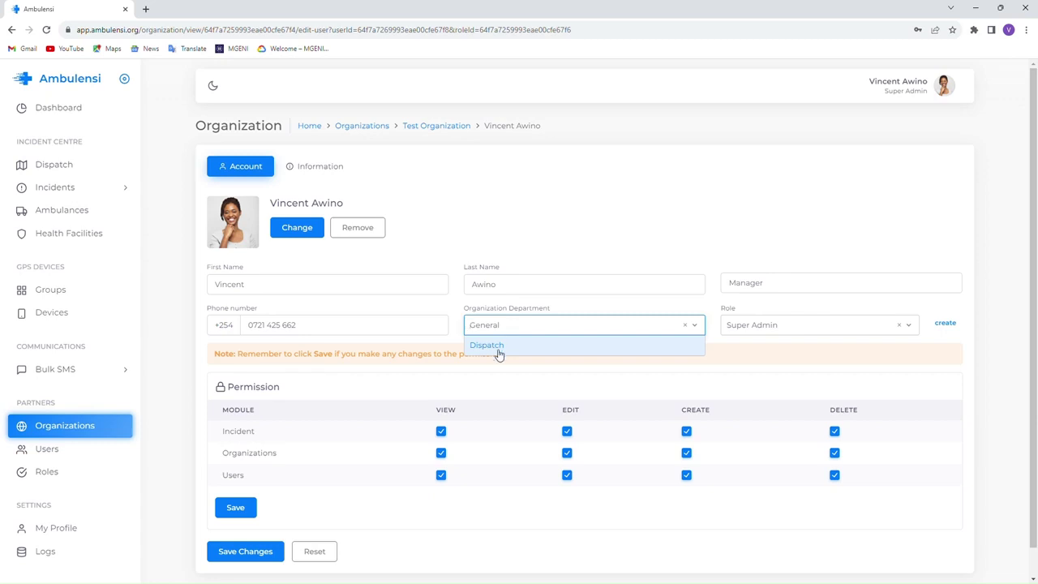
pyautogui.click(498, 346)
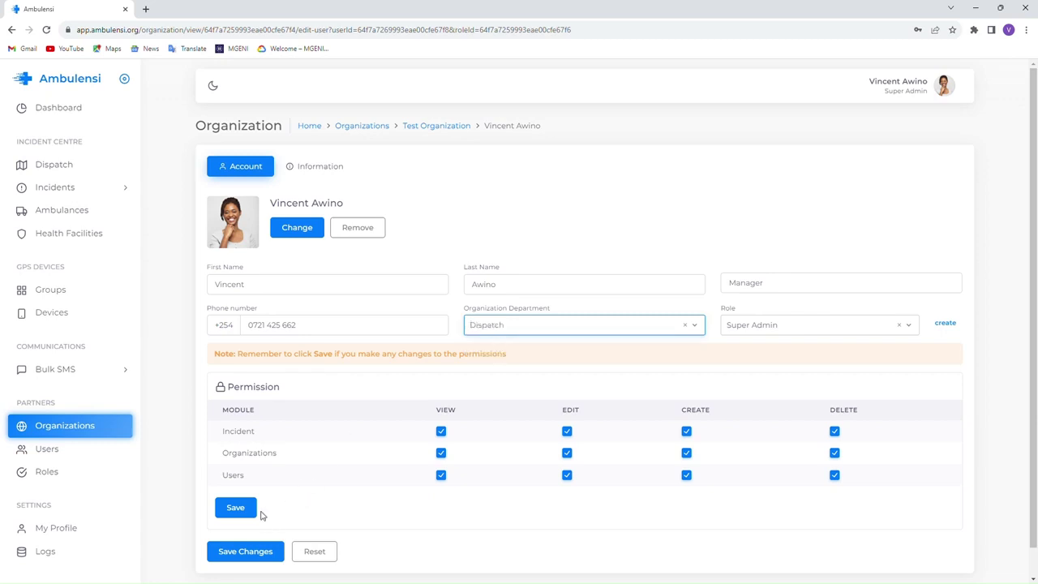
pyautogui.click(258, 549)
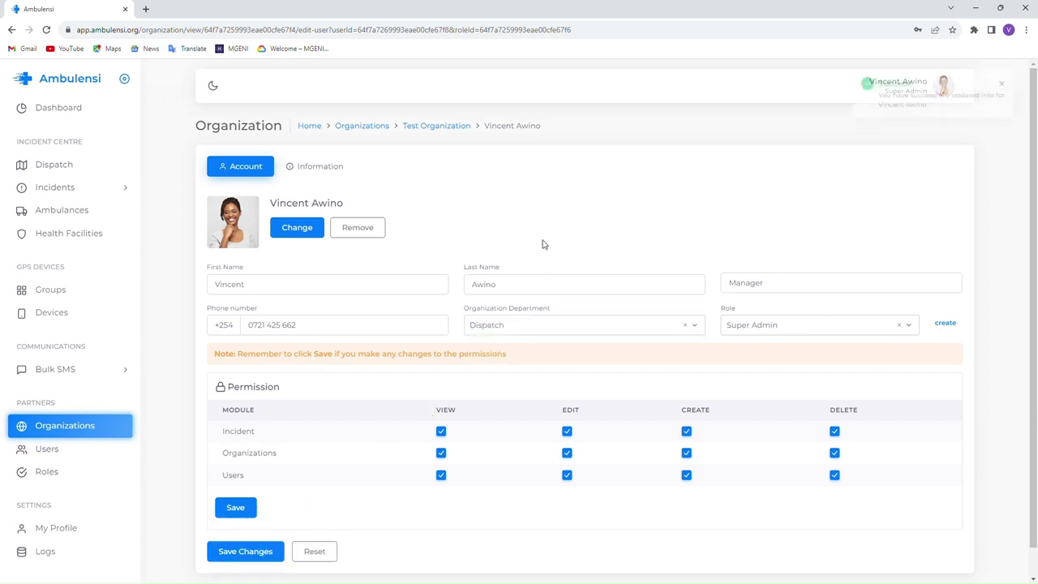
# - Return to Test Organization and review its Dispatch department and case counts
pyautogui.click(377, 128)
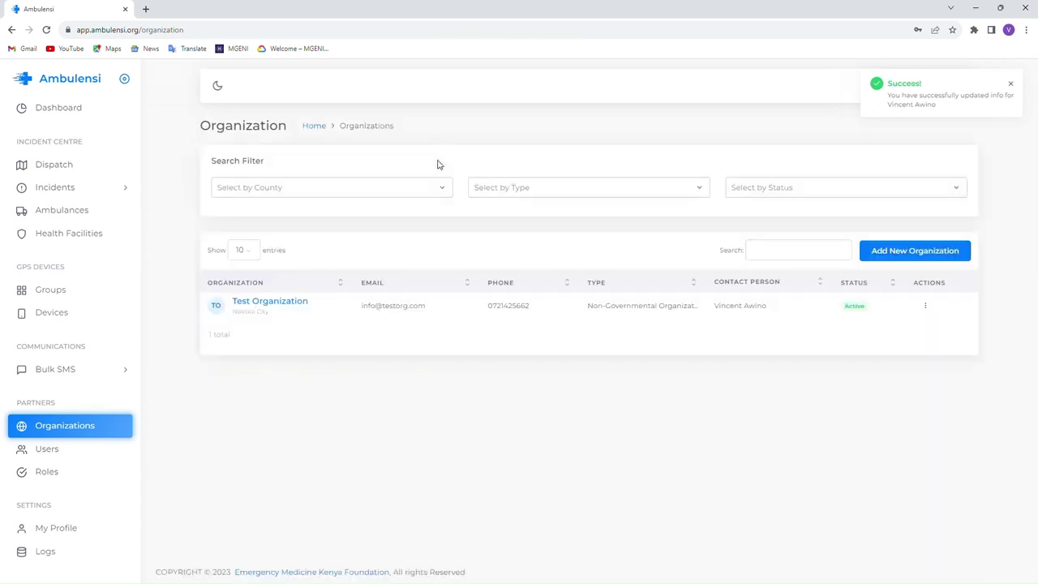
pyautogui.scroll(-4, 538, 382)
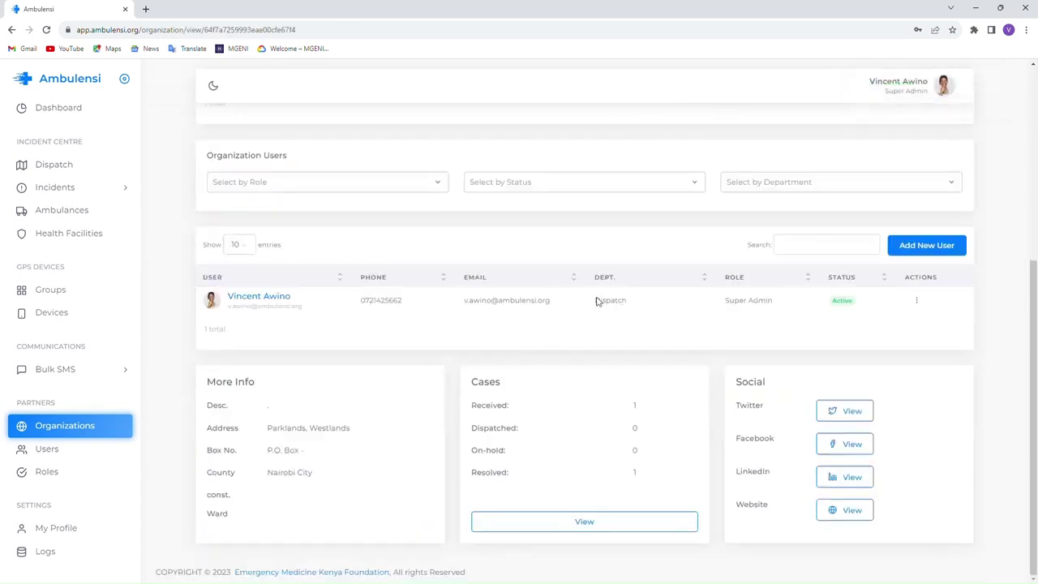
pyautogui.scroll(4, 563, 437)
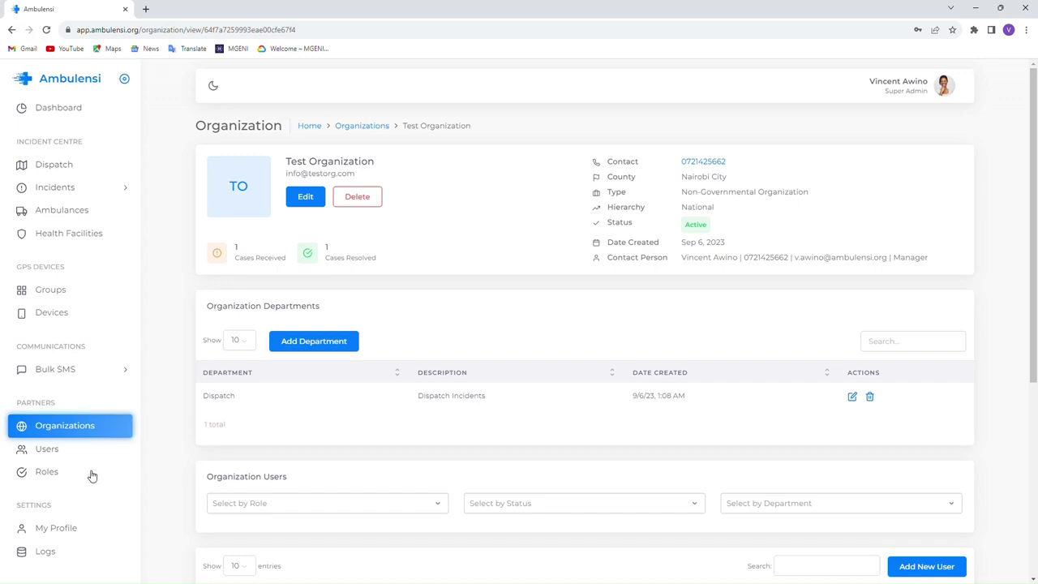
# - Open the System Logs, move to the older entries and highlight the user login entry's description
pyautogui.click(47, 552)
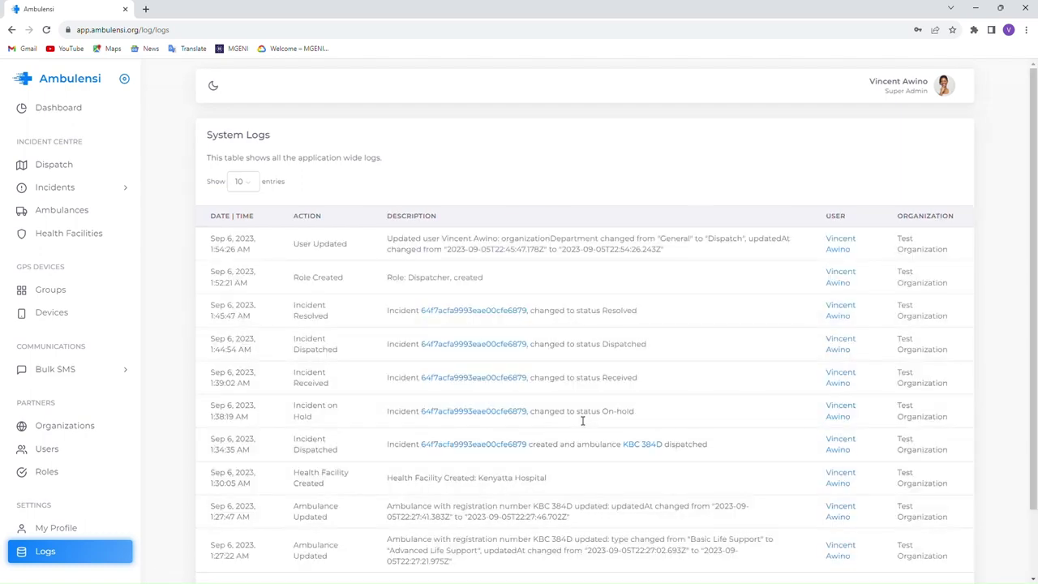
pyautogui.scroll(-2, 582, 414)
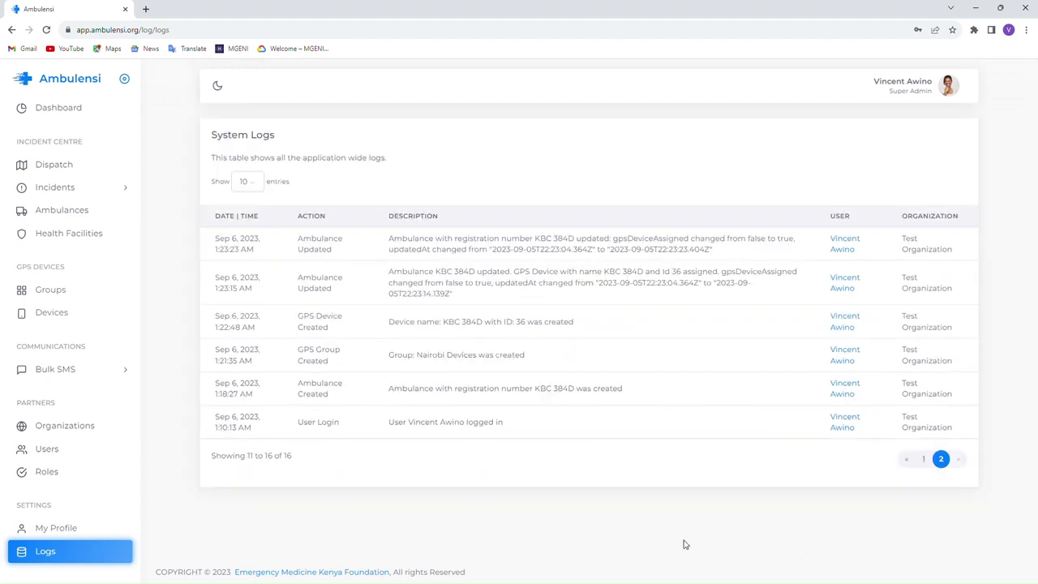
pyautogui.moveTo(389, 422); pyautogui.dragTo(512, 428)
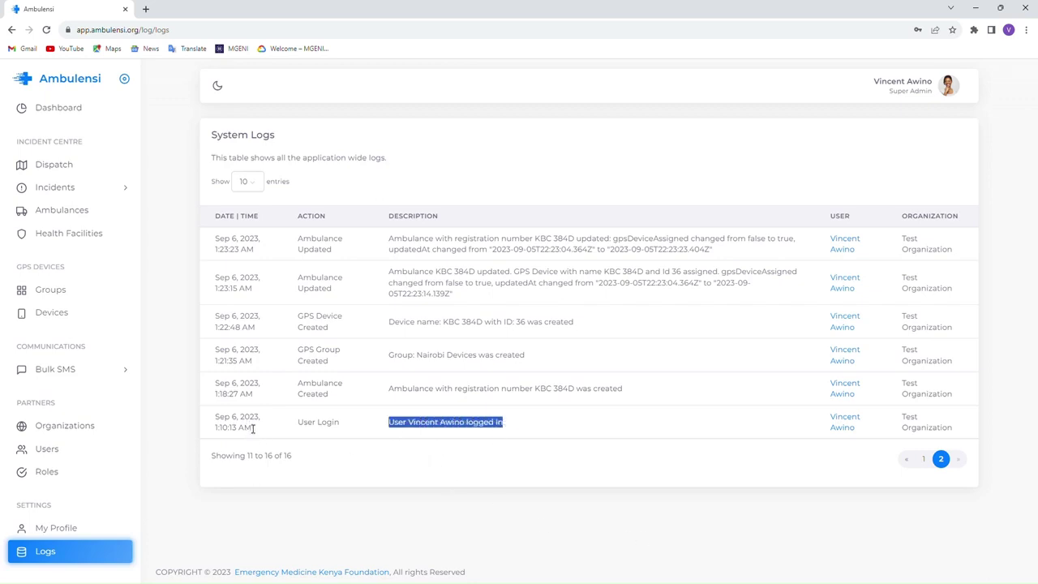
# - Highlight the ambulance creation entry's description and its Created action
pyautogui.click(414, 397)
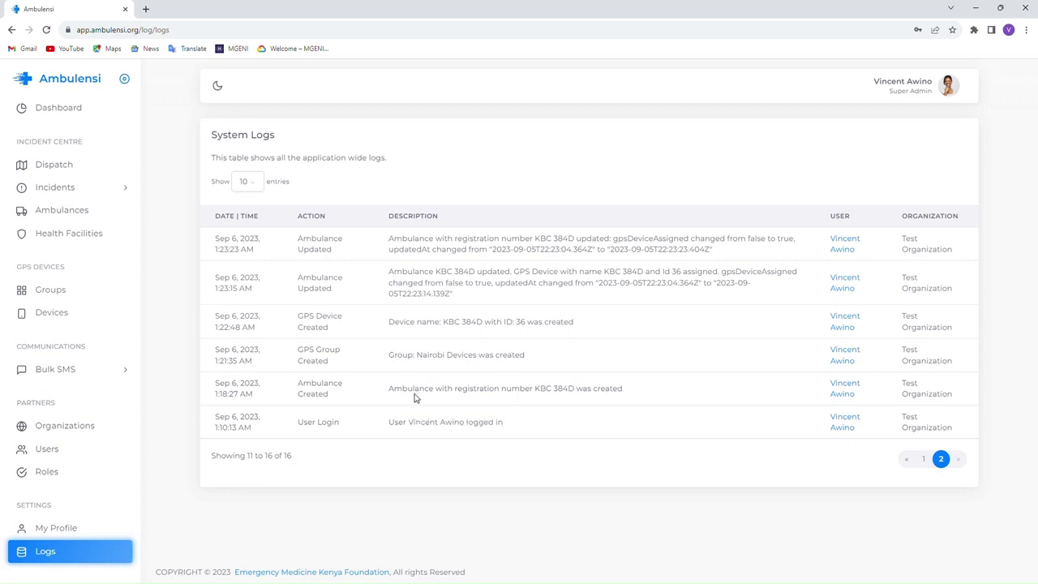
pyautogui.moveTo(396, 393); pyautogui.dragTo(626, 394)
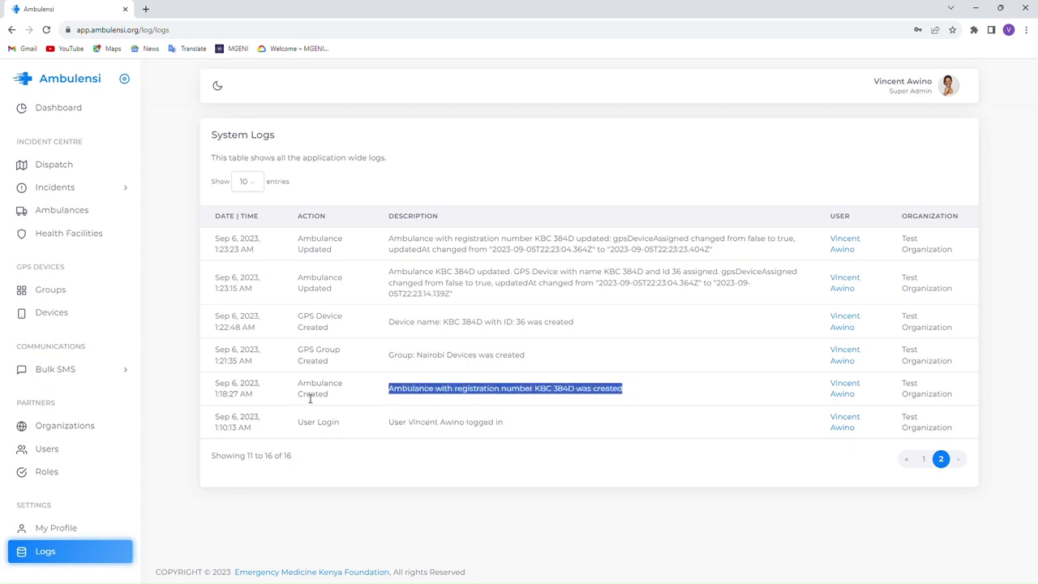
pyautogui.moveTo(332, 398); pyautogui.dragTo(301, 393)
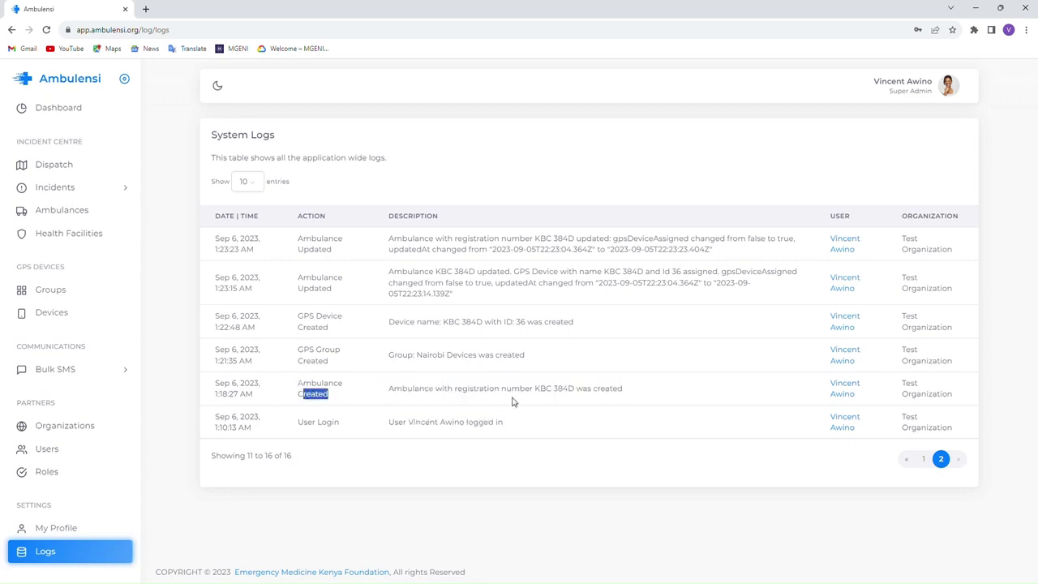
pyautogui.click(562, 396)
# - Return to page 1 of the logs and scroll from KBC 384D's type change to the Dispatch move
pyautogui.click(923, 459)
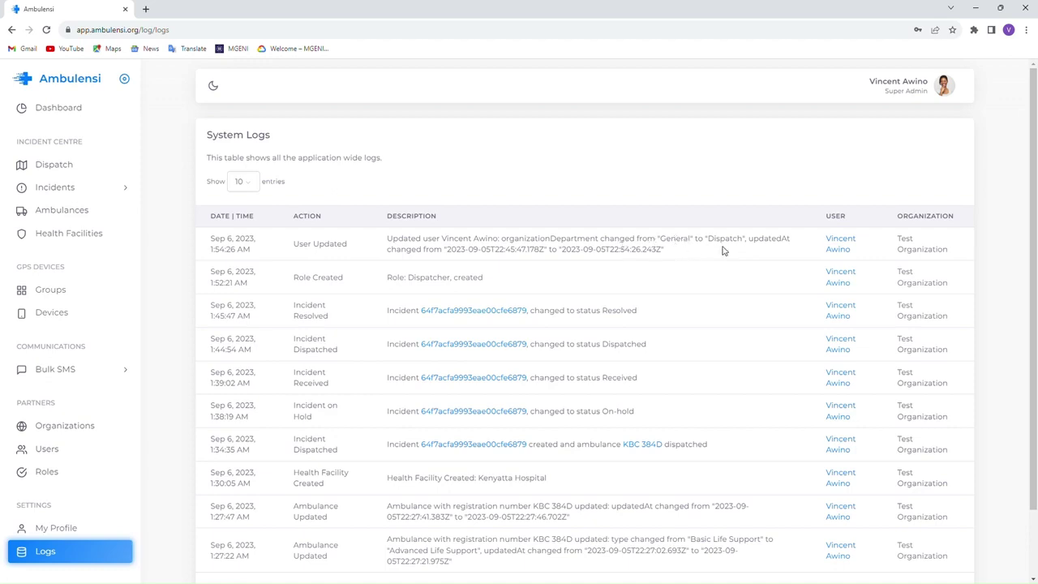
pyautogui.scroll(-1, 686, 412)
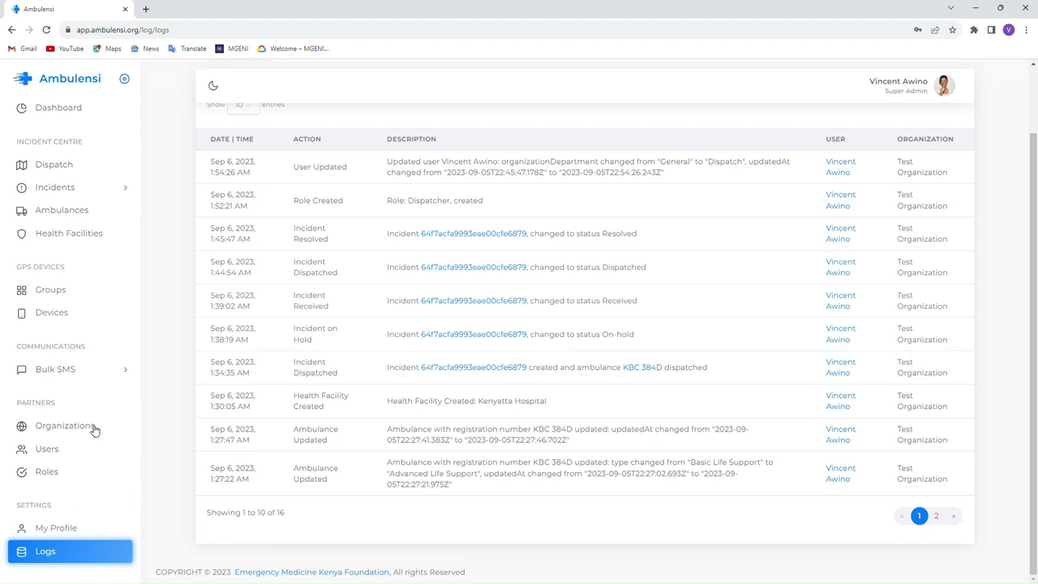
# - Open the Dashboard to check the single September incident and its 100% Medical category breakdown
pyautogui.click(62, 109)
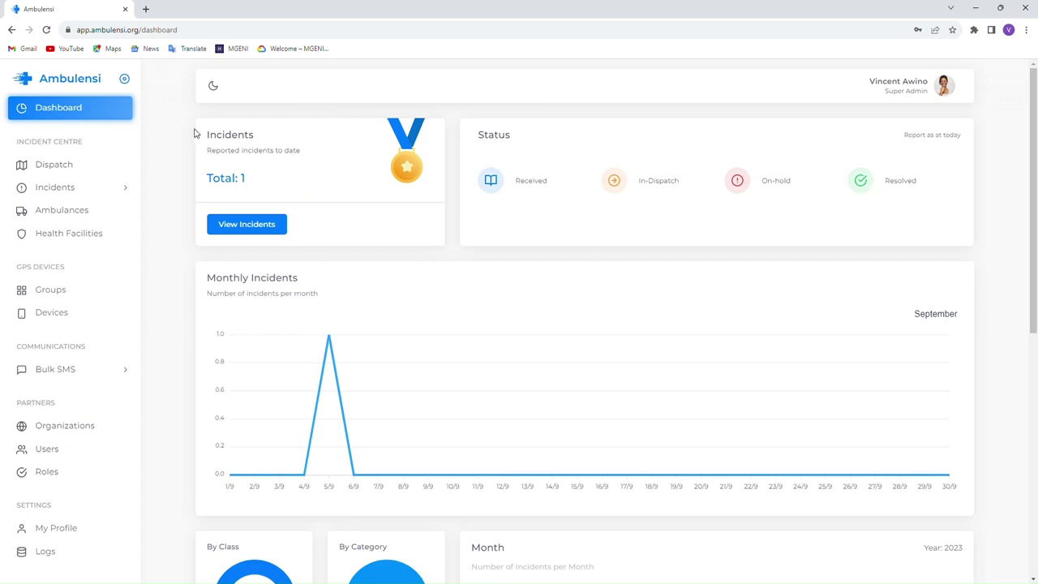
pyautogui.scroll(-3, 381, 329)
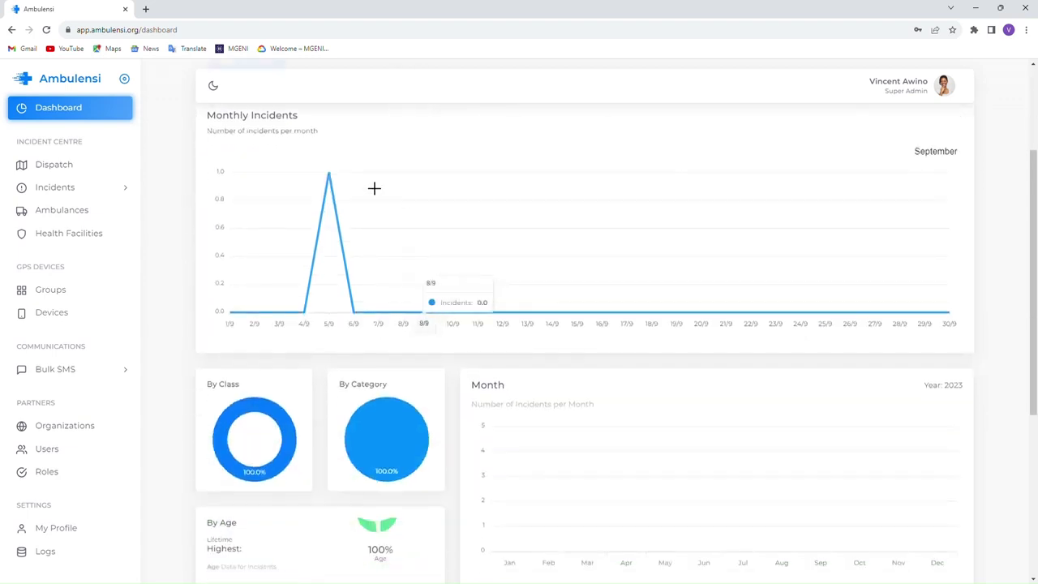
pyautogui.scroll(2, 313, 285)
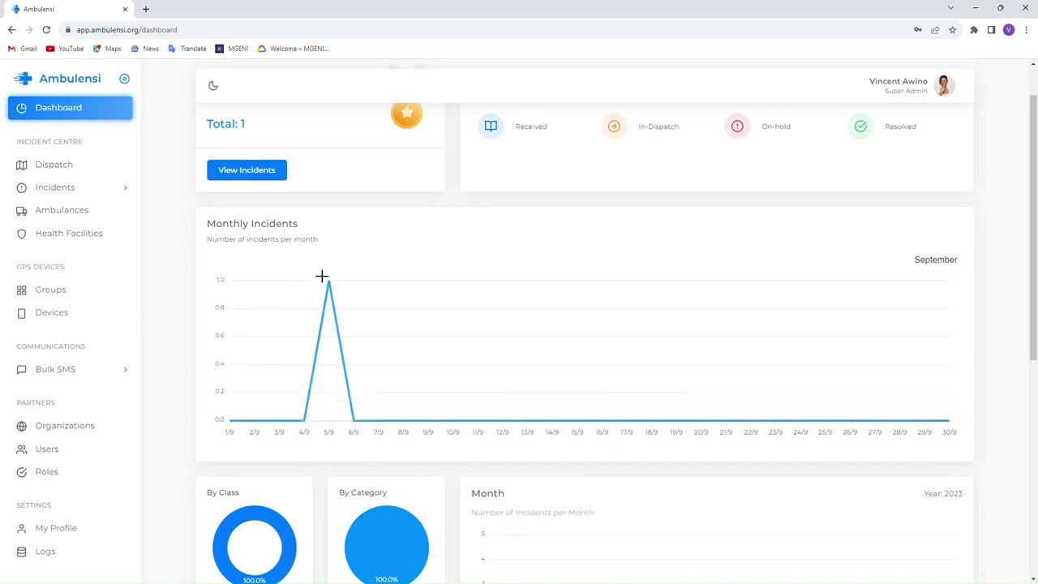
pyautogui.moveTo(336, 289)
pyautogui.scroll(-2, 880, 290)
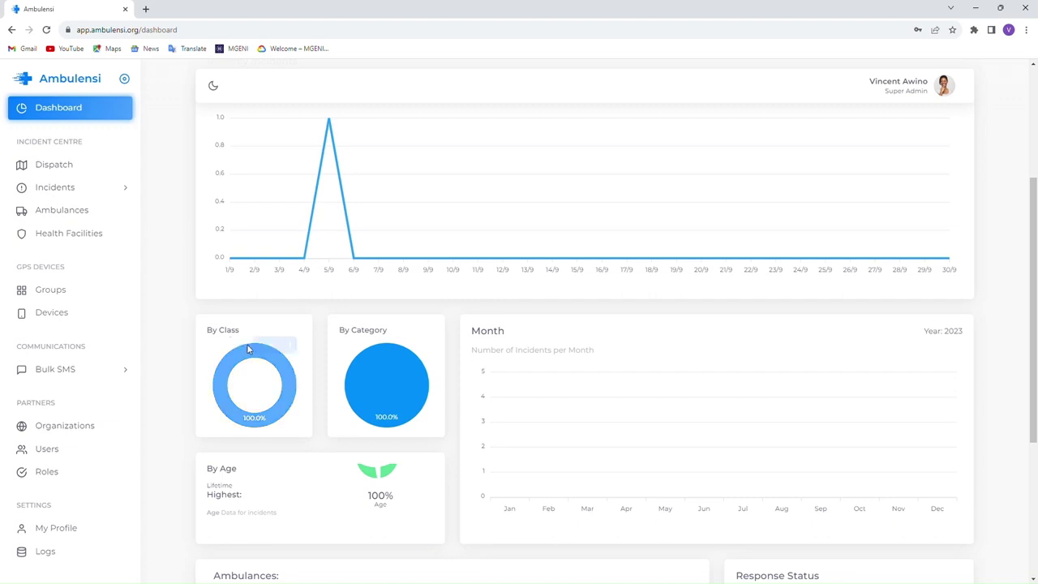
pyautogui.moveTo(282, 363)
pyautogui.moveTo(404, 392)
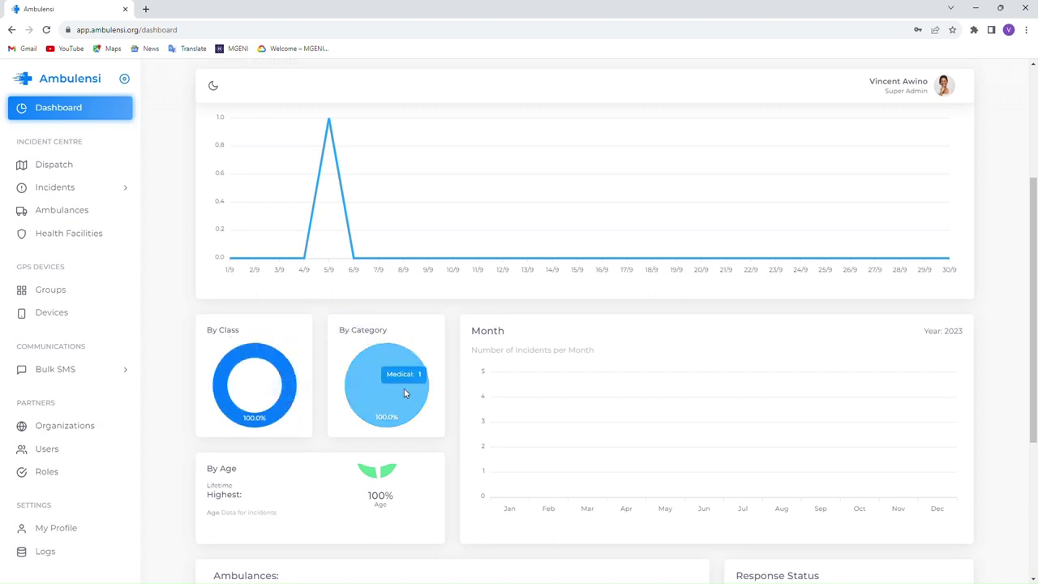
pyautogui.scroll(-2, 404, 393)
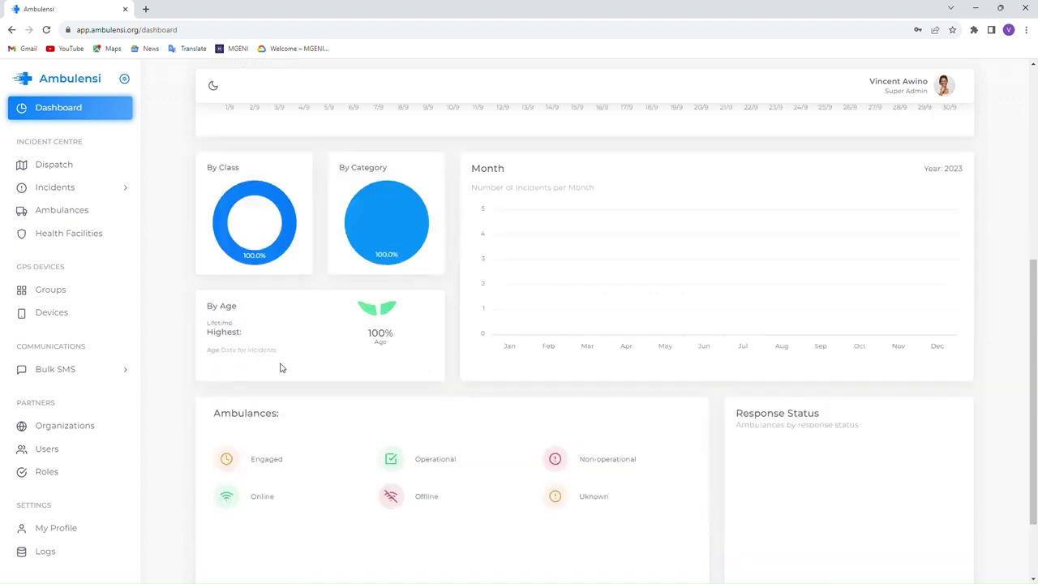
pyautogui.moveTo(384, 314)
pyautogui.scroll(-2, 871, 348)
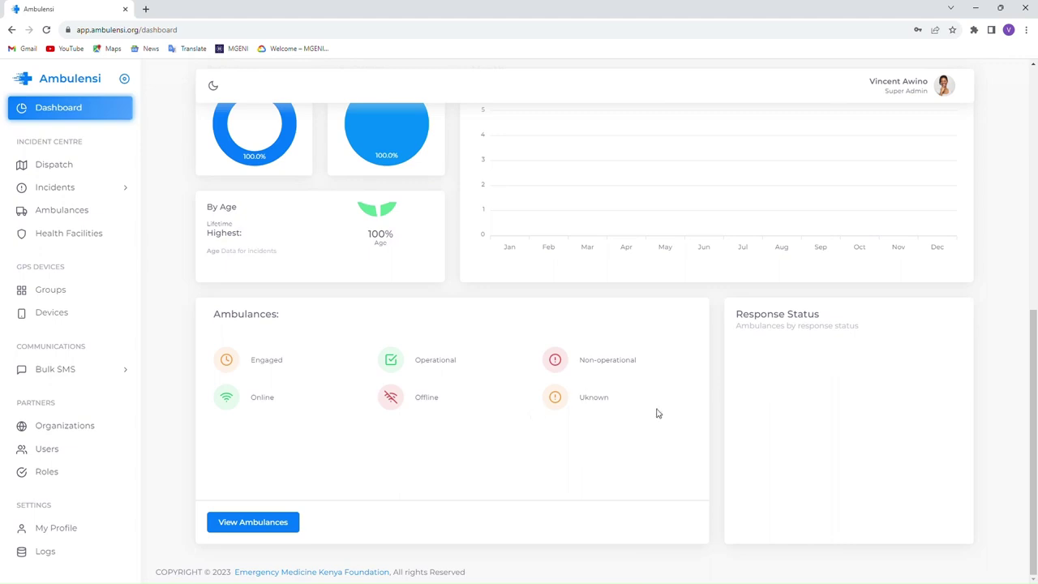
pyautogui.scroll(4, 655, 399)
pyautogui.scroll(2, 655, 399)
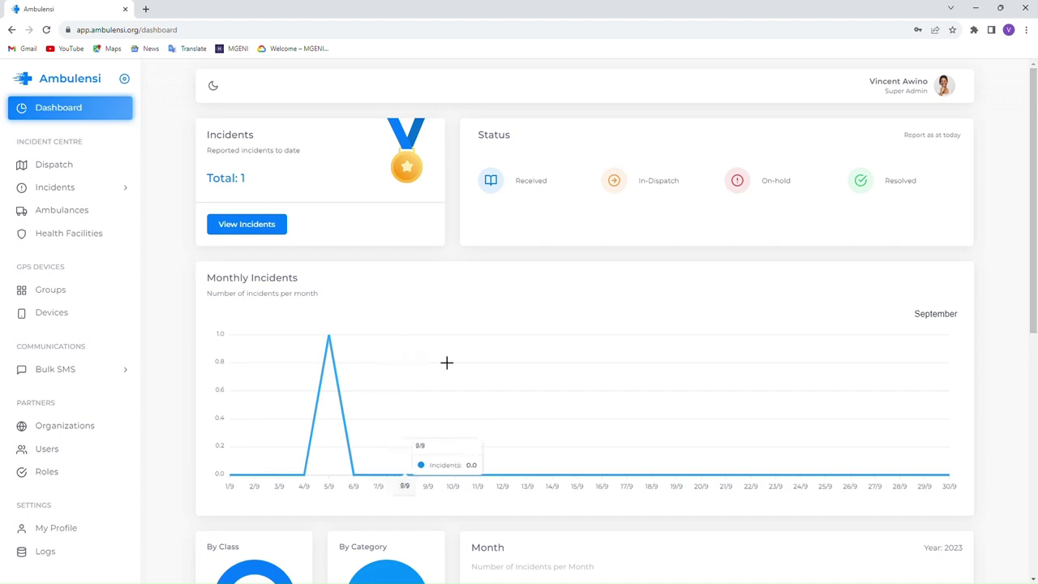
pyautogui.scroll(-3, 486, 360)
pyautogui.scroll(-3, 495, 353)
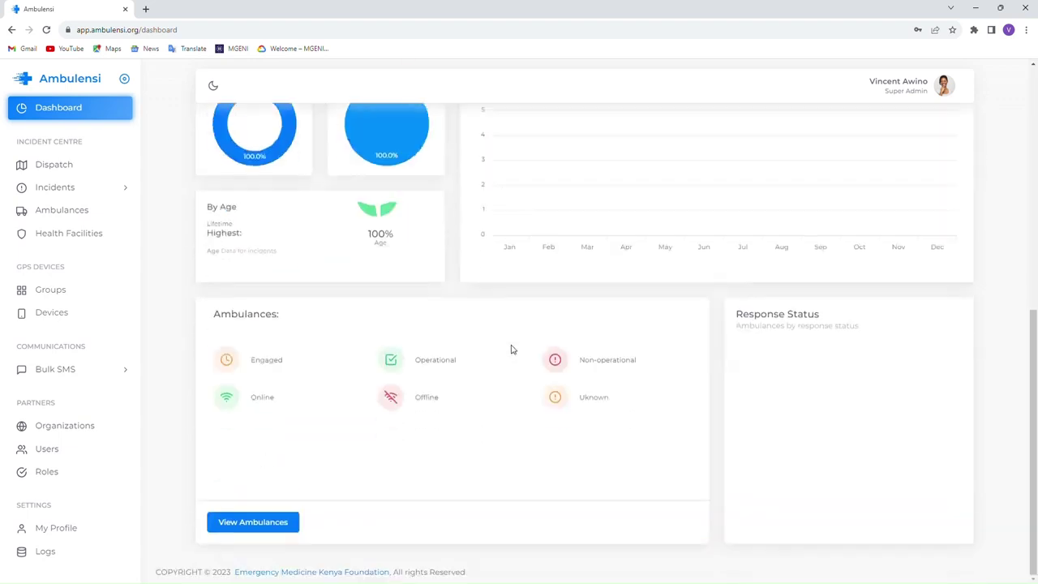
pyautogui.scroll(6, 512, 349)
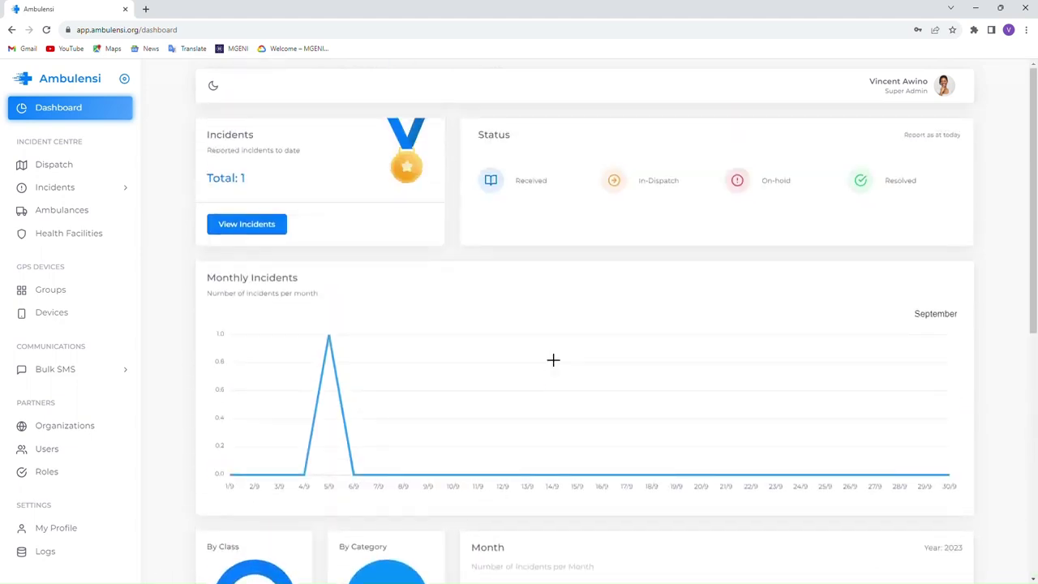